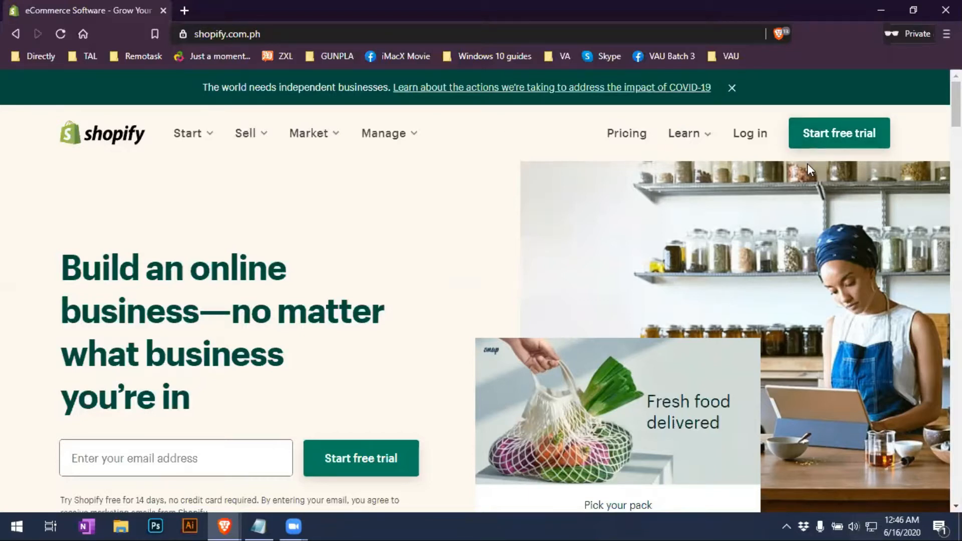
Open the free-trial signup form and enter the account e-mail address
click(859, 138)
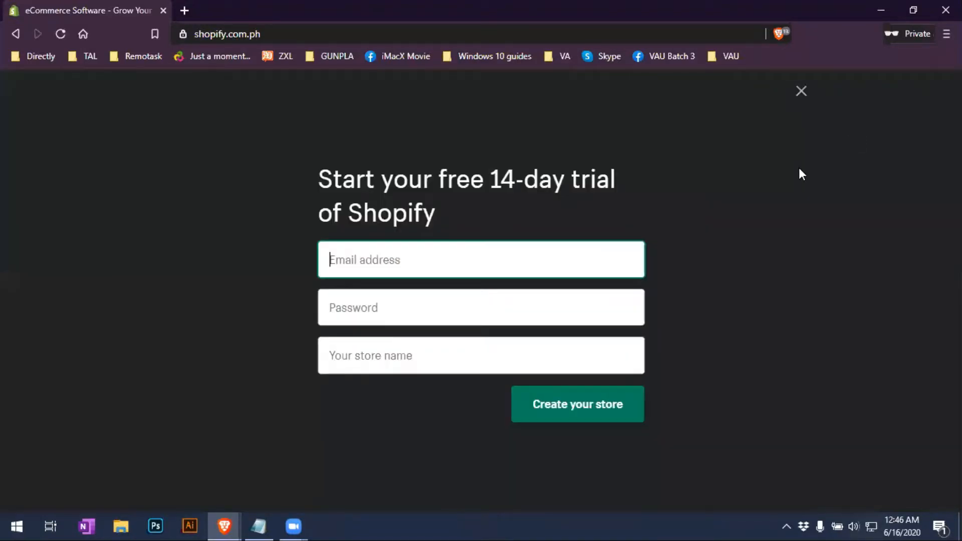
click(517, 269)
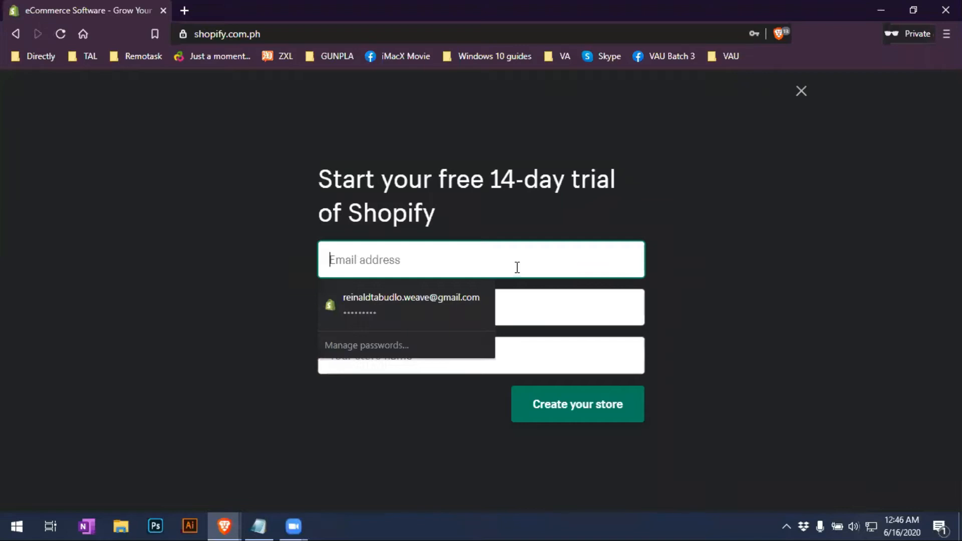
click(531, 303)
click(502, 255)
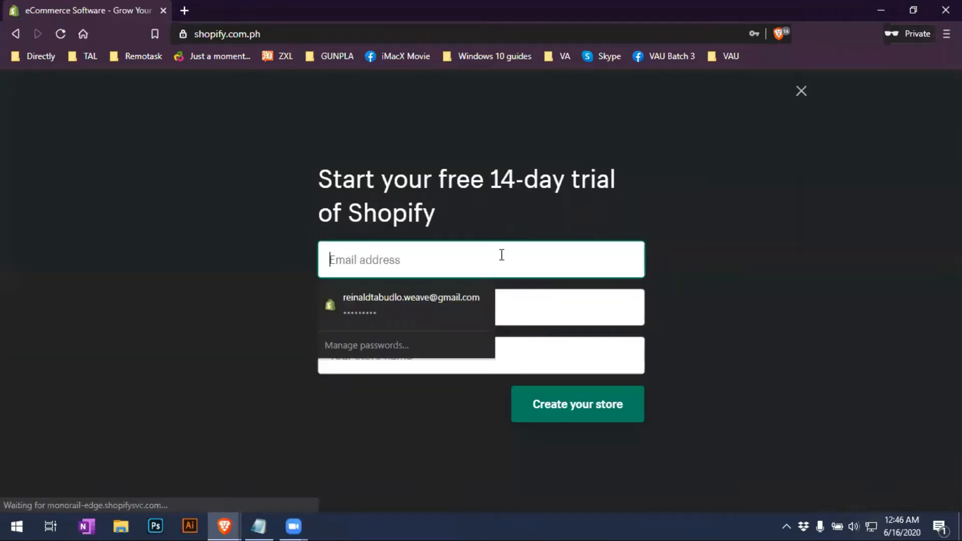
Fill in the account password on the signup form
key(Tab)
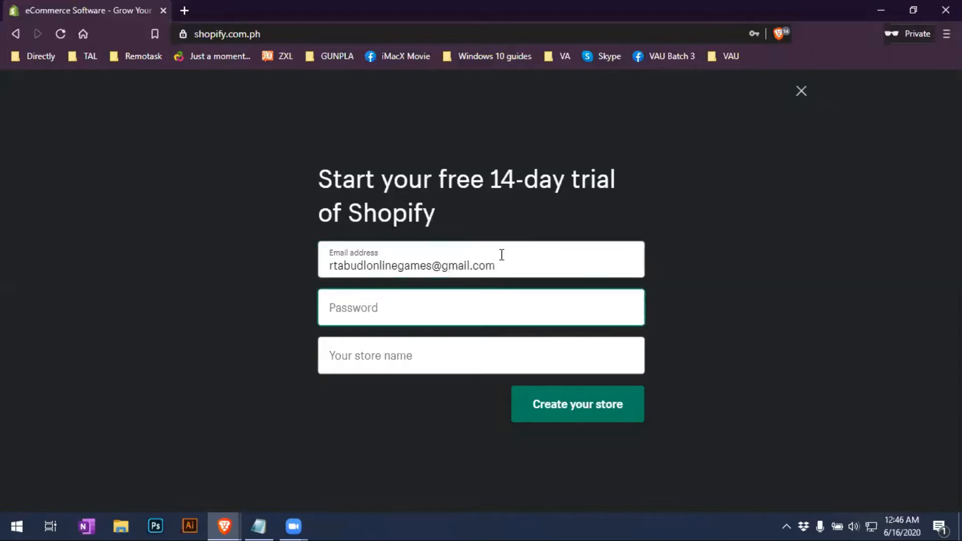
text(••••)
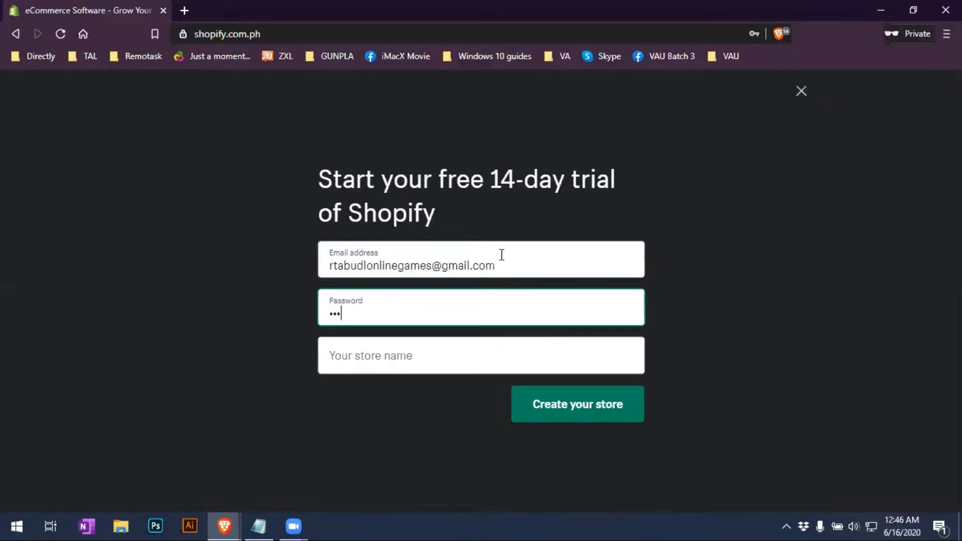
key(BackSpace)
key(BackSpace)
key(BackSpace)
text(••••••••)
Name the store 'HobbyNad Toy Store' and create it
click(457, 363)
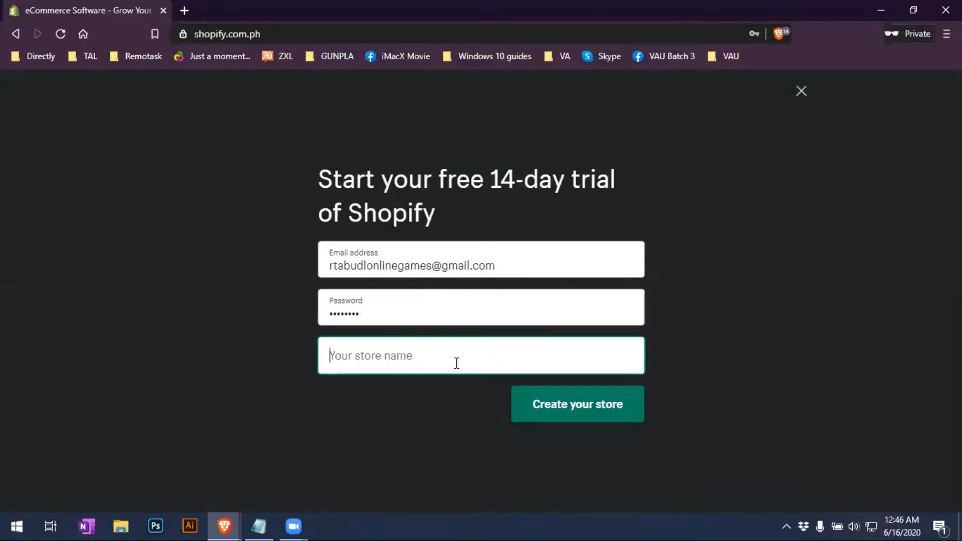
text(S)
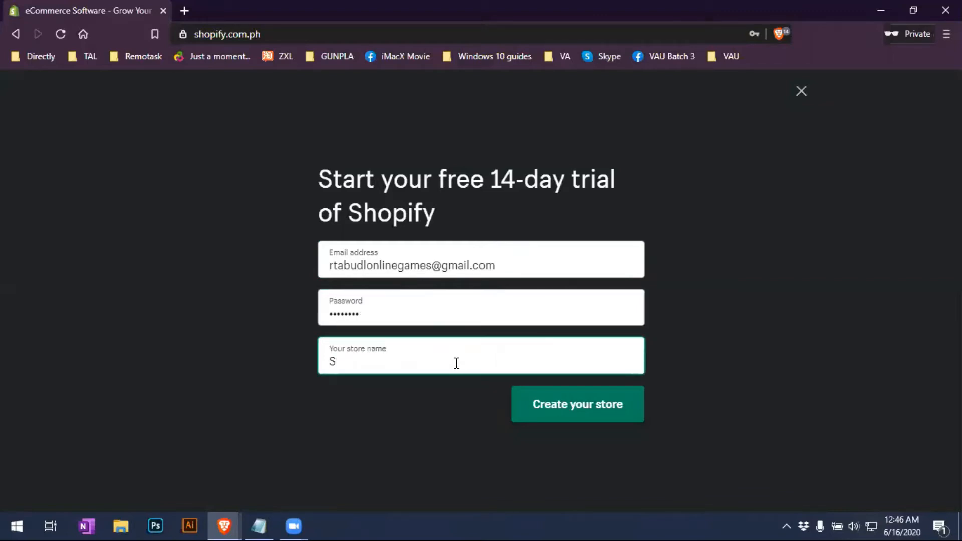
key(BackSpace)
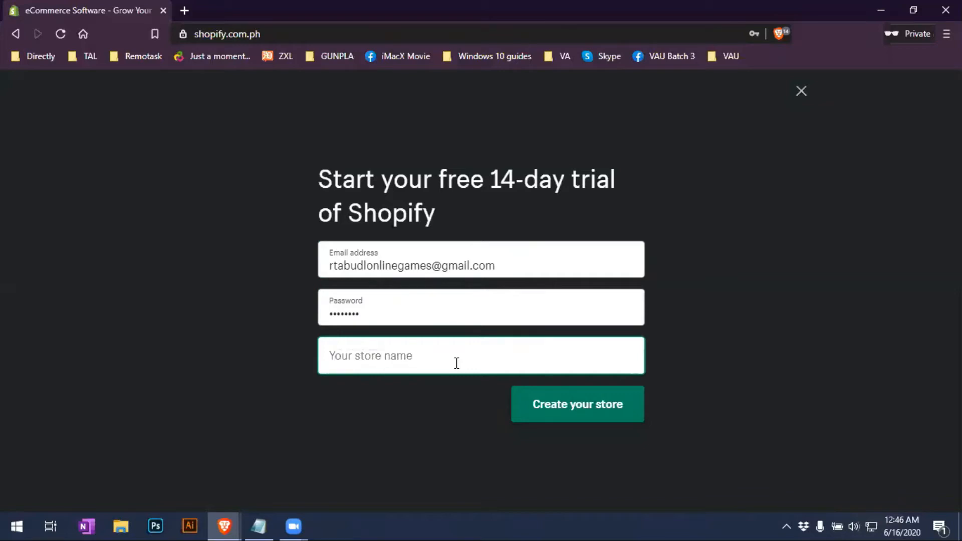
text(ss)
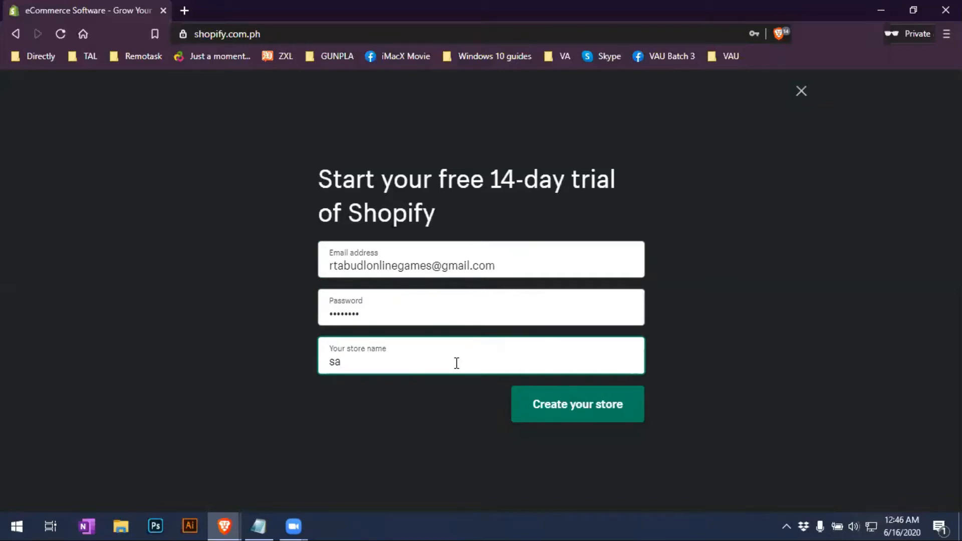
key(BackSpace)
key(BackSpace)
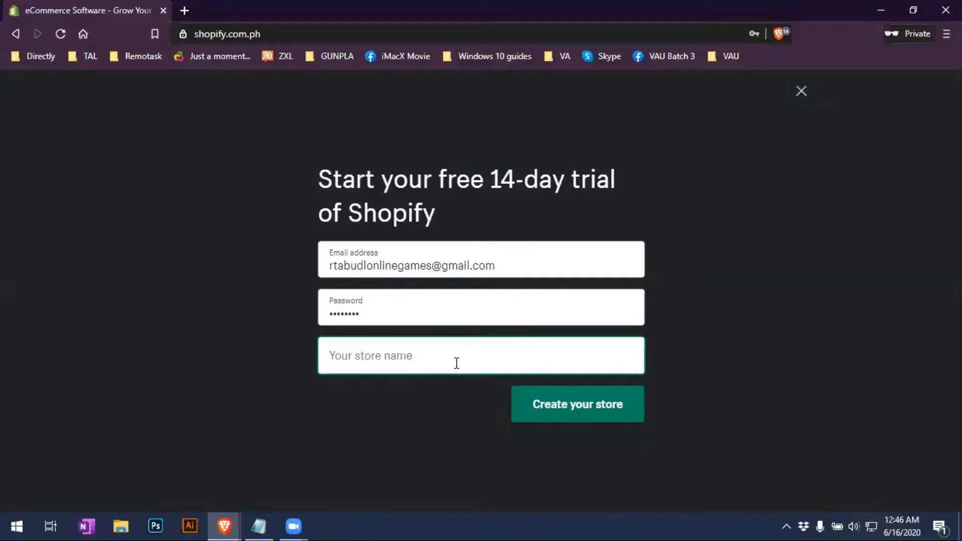
text(My)
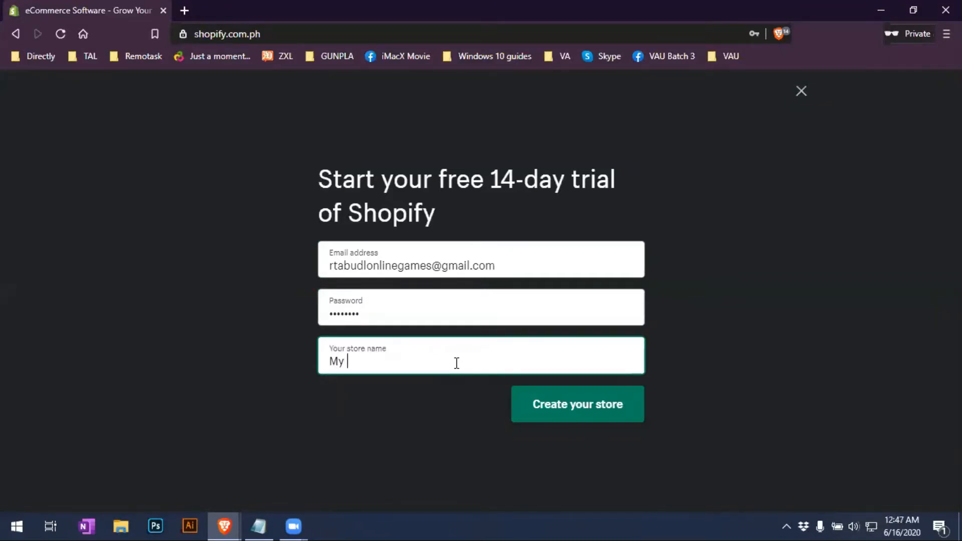
key(BackSpace)
key(BackSpace)
key(BackSpace)
text(Hoy)
key(BackSpace)
text(bb)
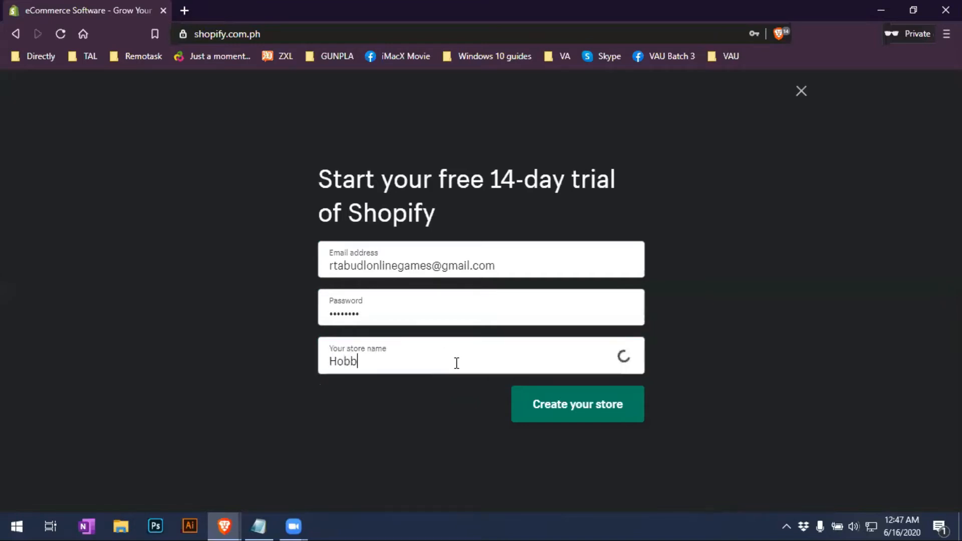
text(yNad Toy)
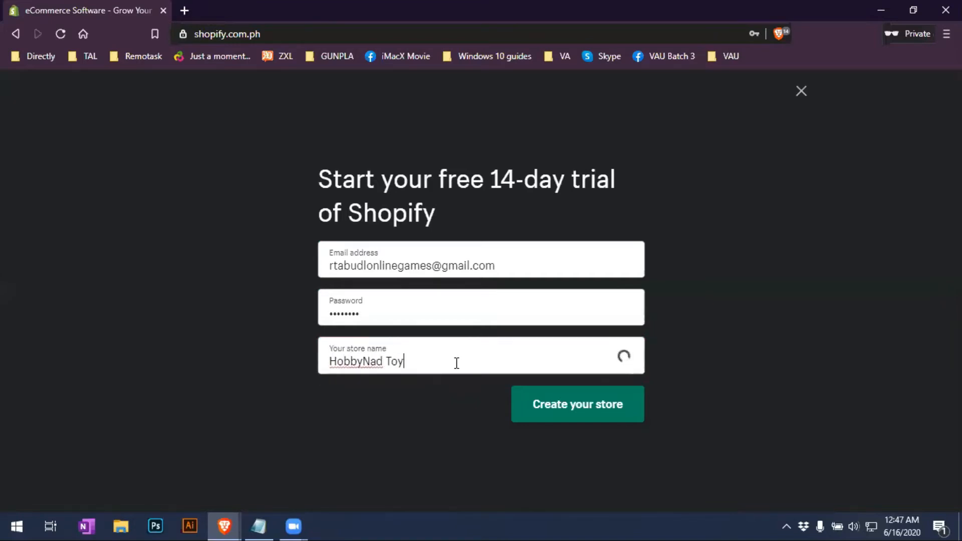
text( Store)
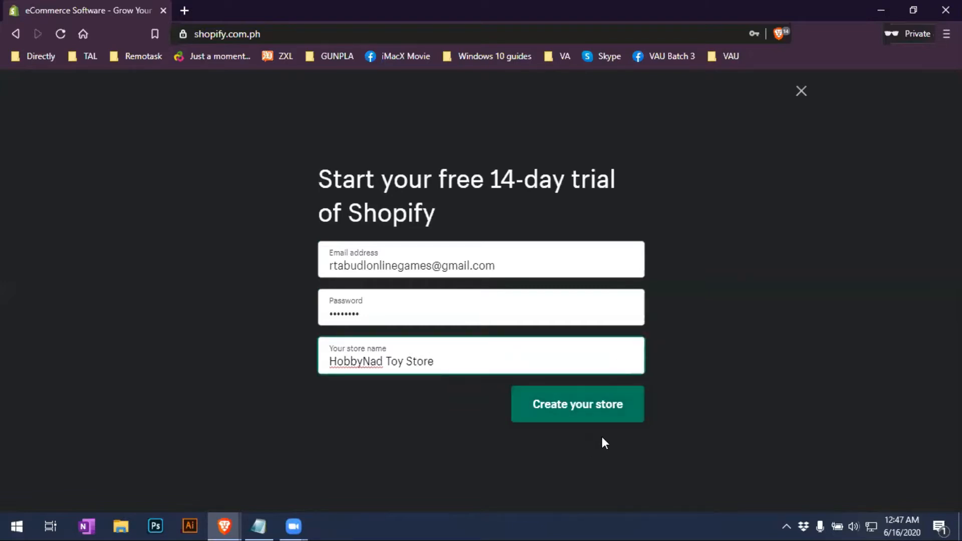
click(600, 409)
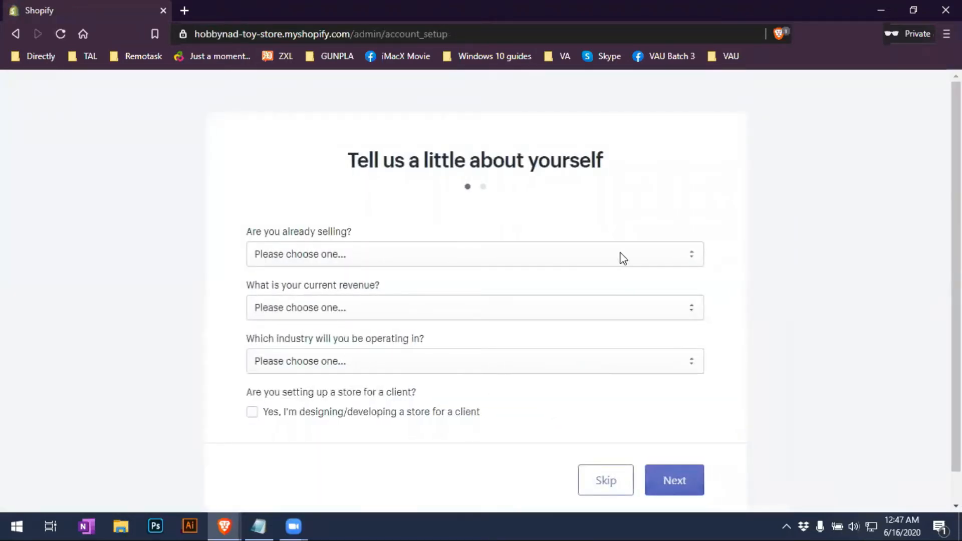
Scroll through the 'Tell us a little about yourself' questionnaire to review its questions
scroll(956, 281, down, 1)
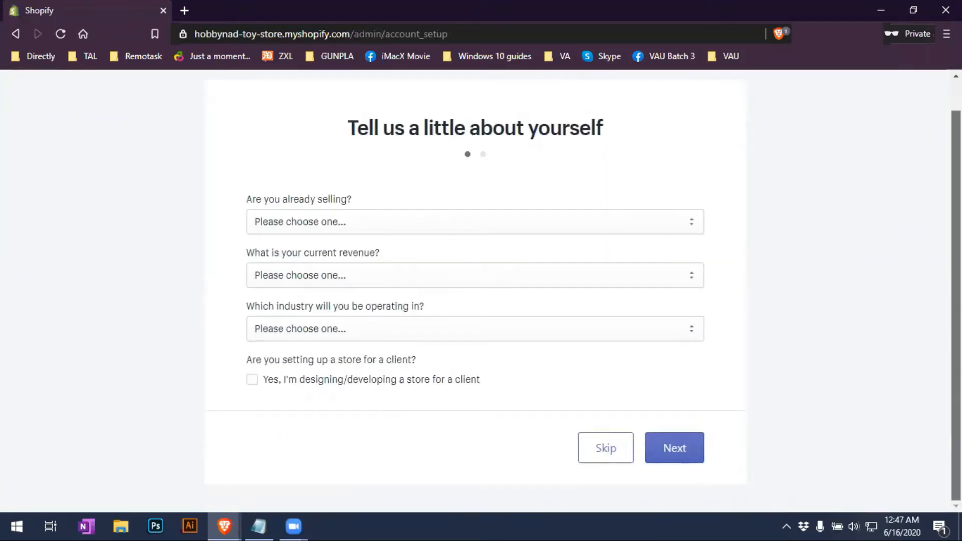
scroll(481, 291, up, 1)
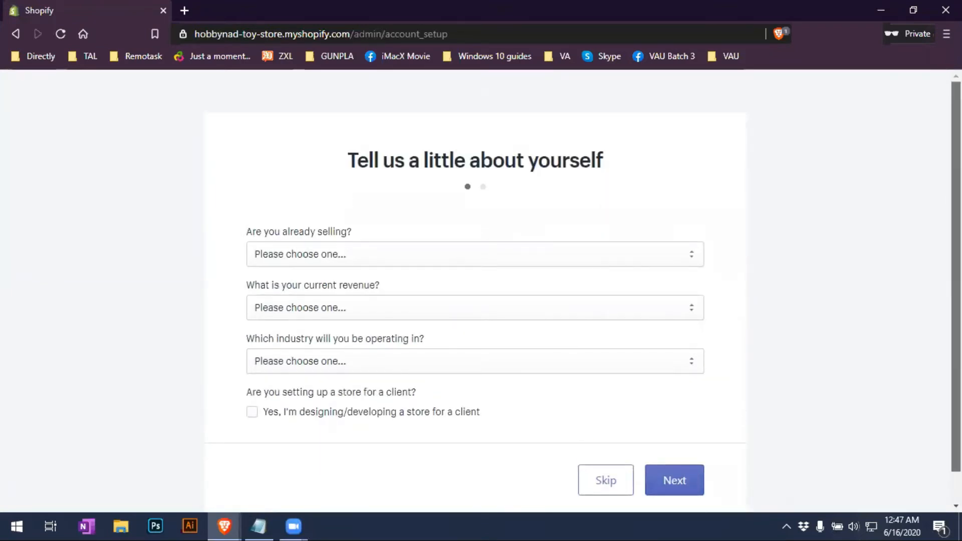
scroll(481, 291, down, 1)
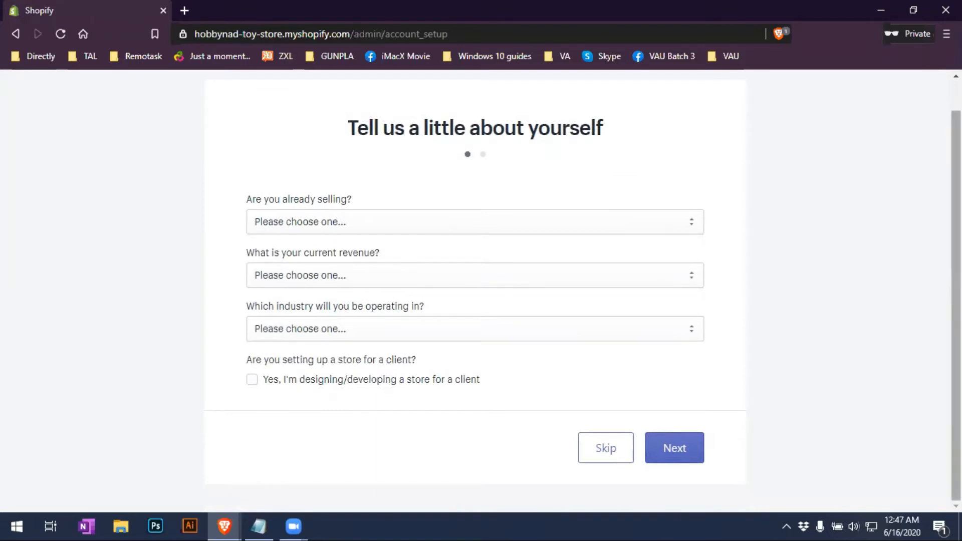
scroll(481, 291, up, 1)
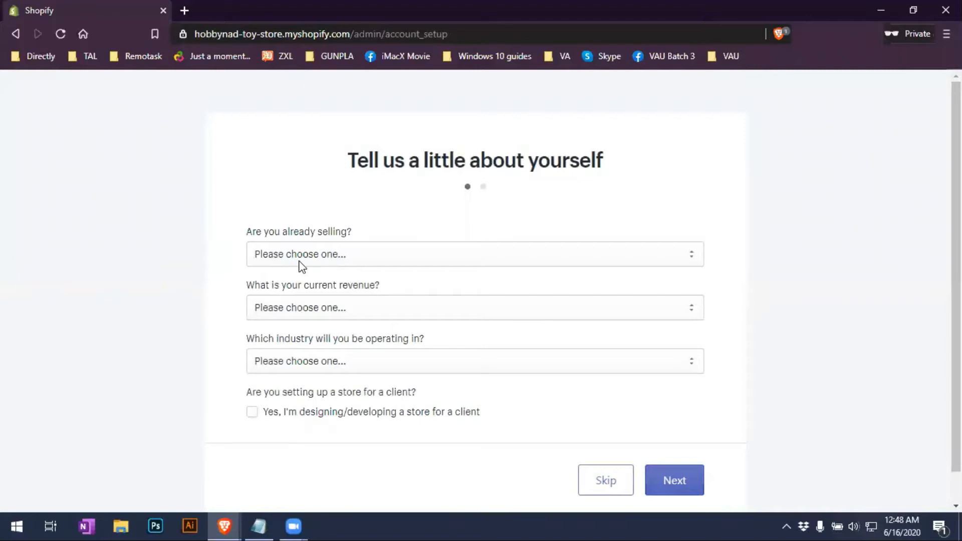
Answer 'I sell with a different system' and pick Other as the most-used system
click(405, 265)
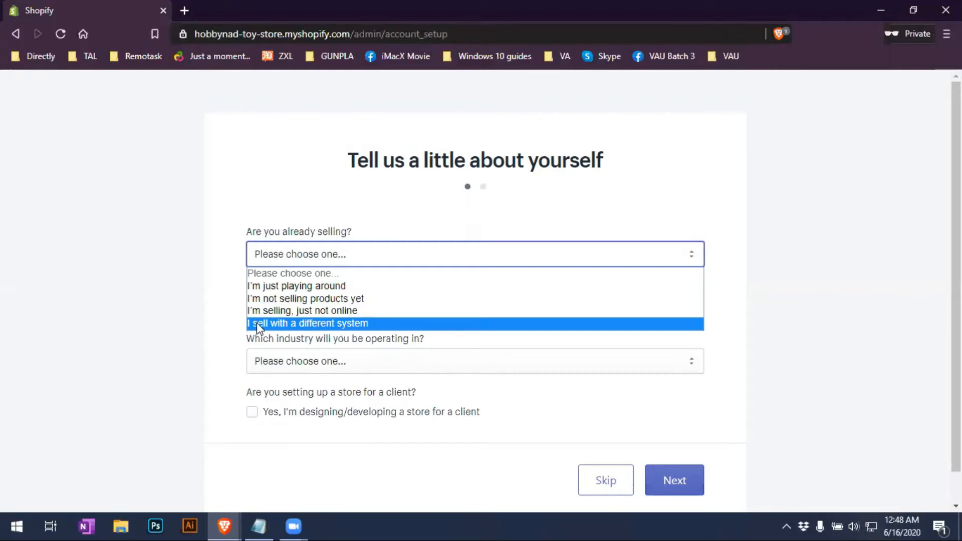
click(314, 325)
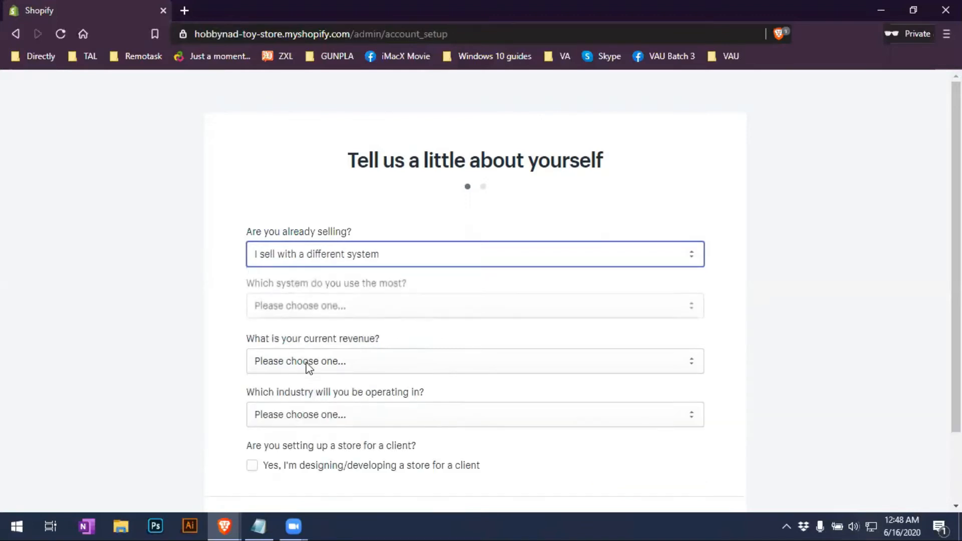
click(370, 310)
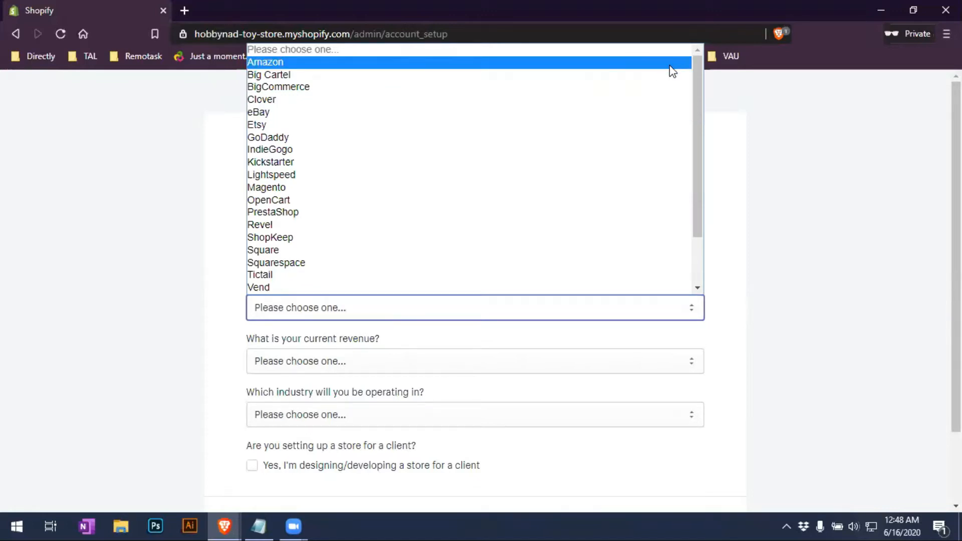
drag(696, 64, 698, 129)
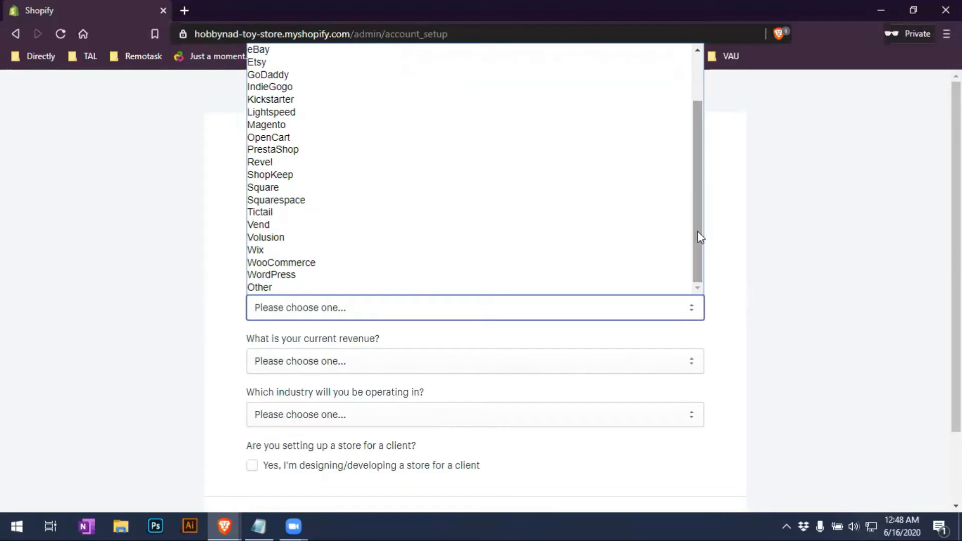
scroll(696, 246, up, 2)
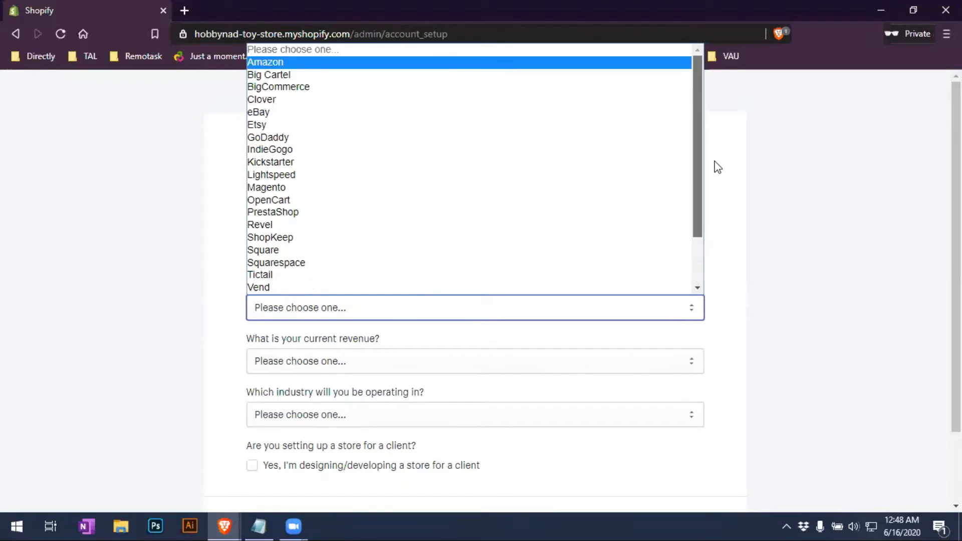
drag(697, 65, 701, 176)
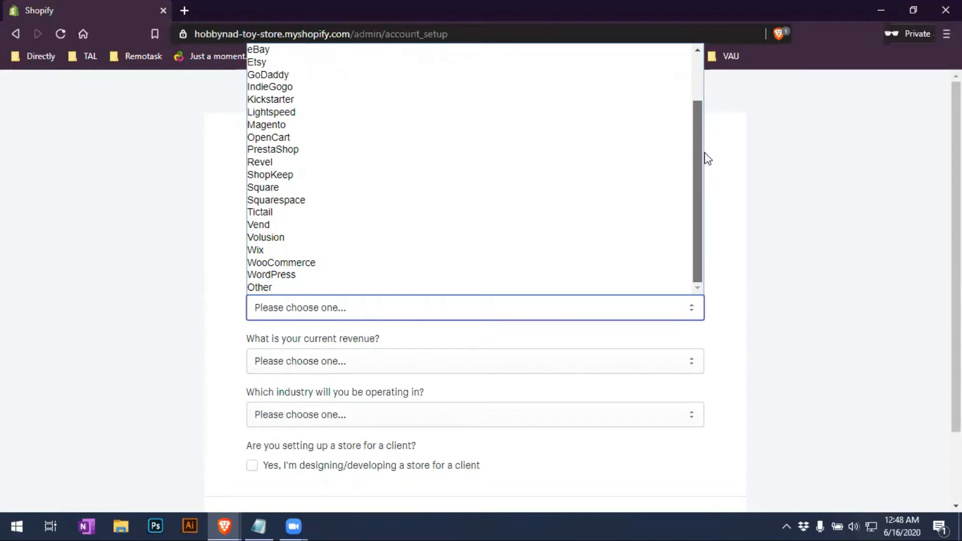
drag(705, 153, 689, 218)
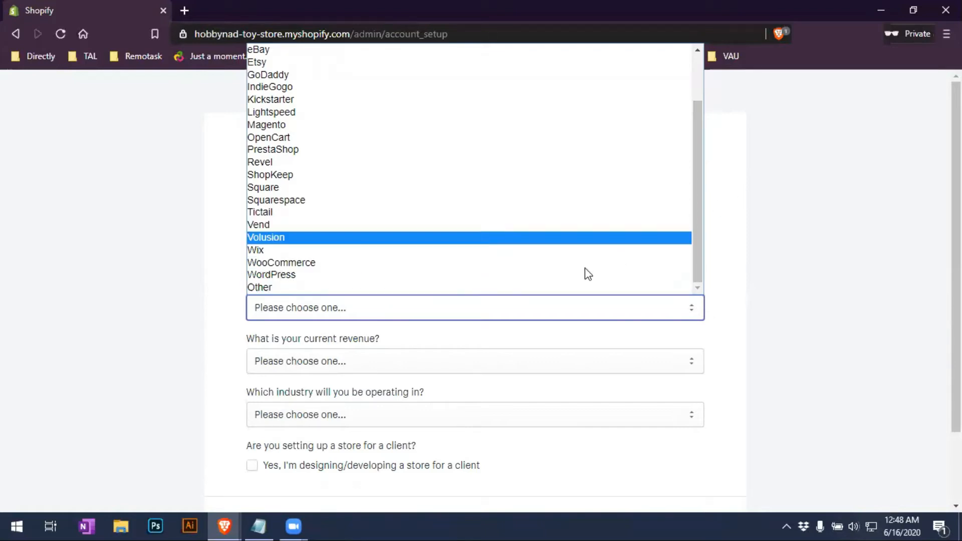
click(280, 288)
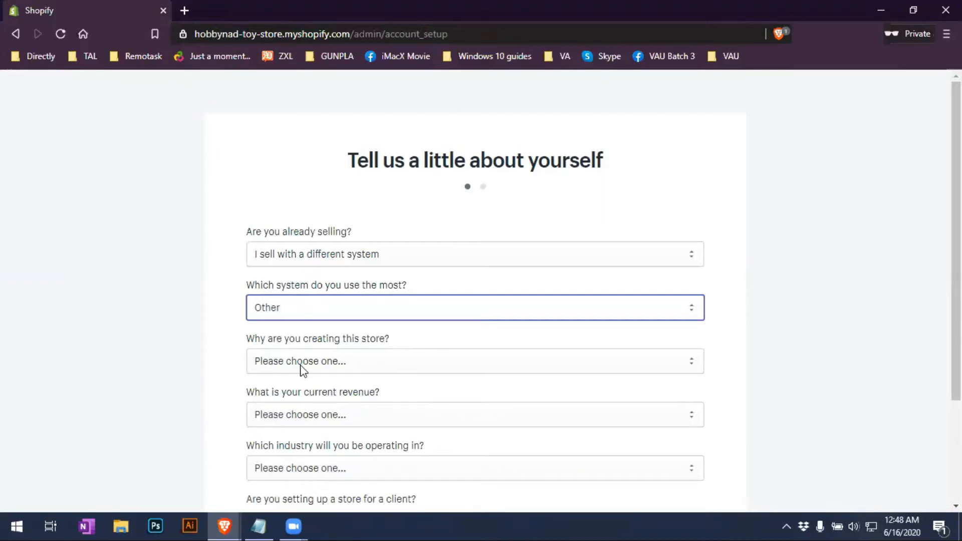
Answer starting a new business and set revenue to ₱0 PHP (I'm just getting started)
click(385, 369)
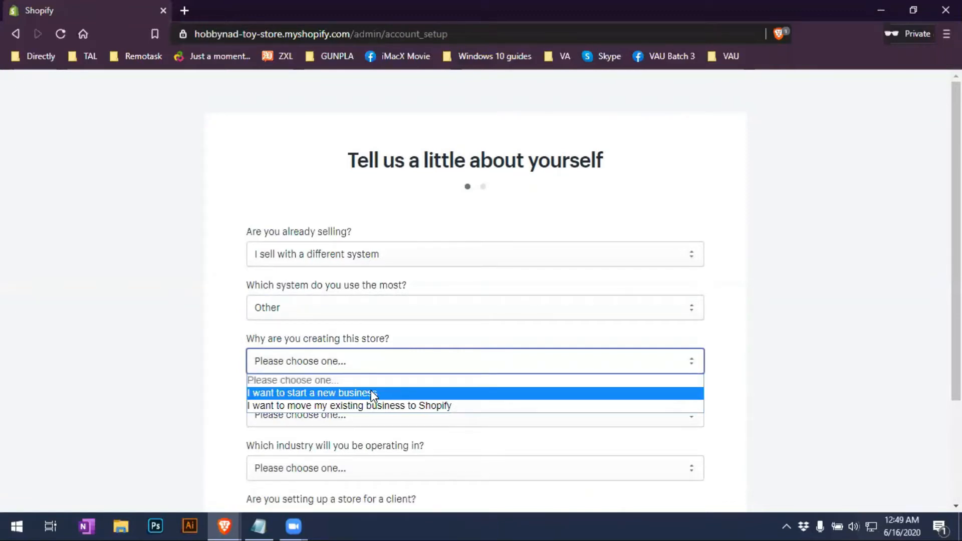
click(371, 392)
scroll(500, 417, down, 1)
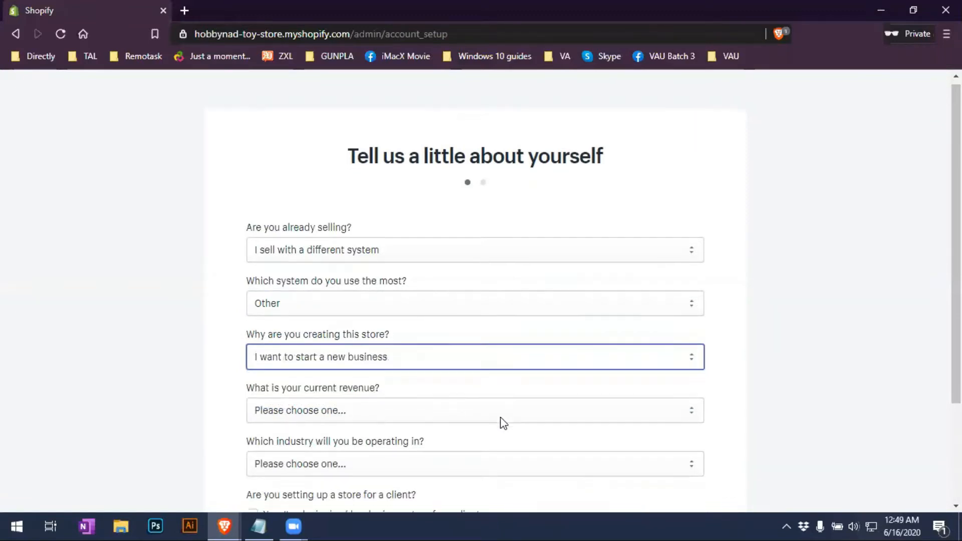
scroll(501, 420, down, 1)
click(444, 346)
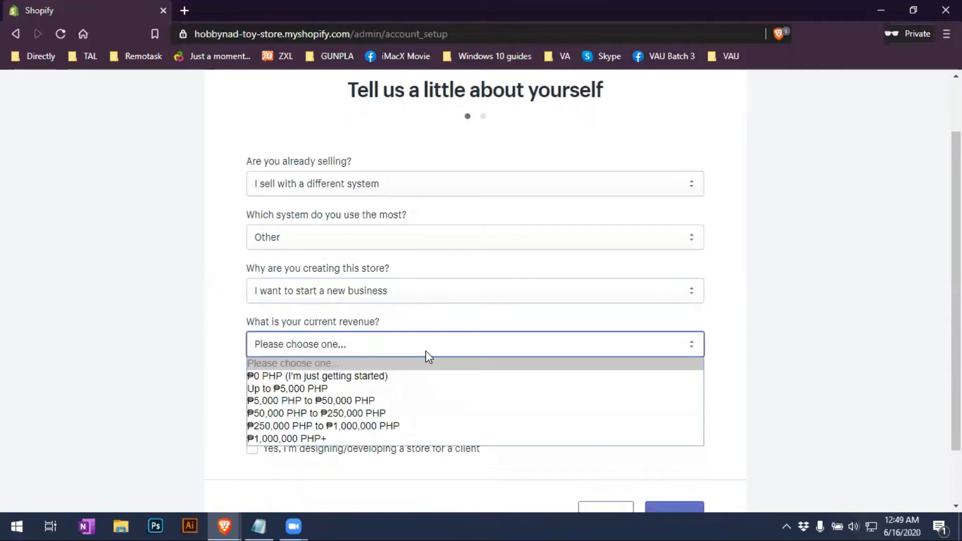
click(409, 382)
Choose Toys as the store's industry
scroll(608, 414, down, 1)
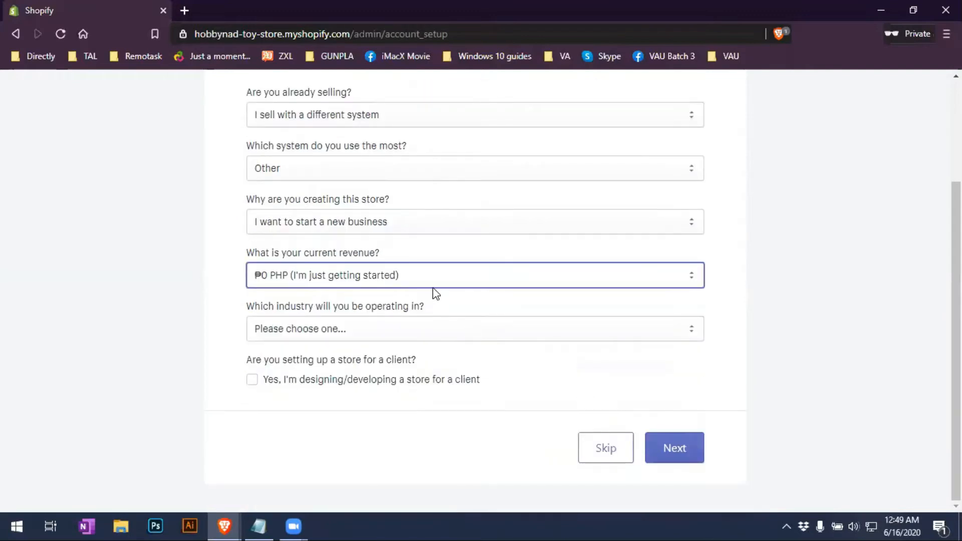
click(533, 333)
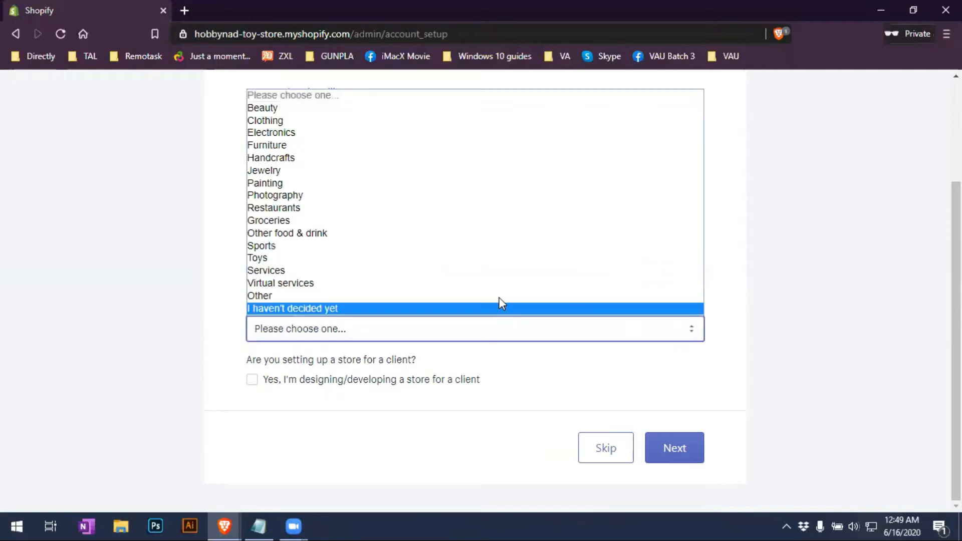
click(305, 259)
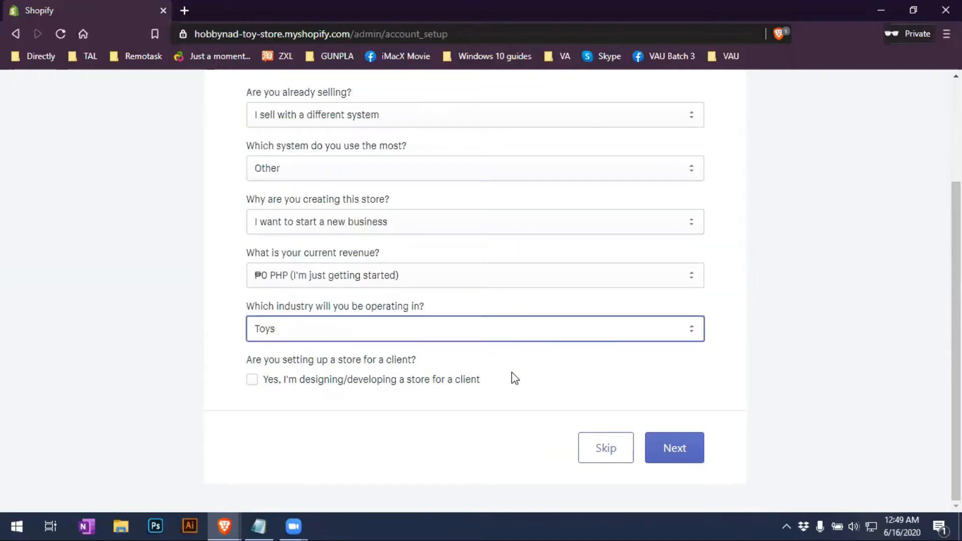
scroll(558, 382, up, 3)
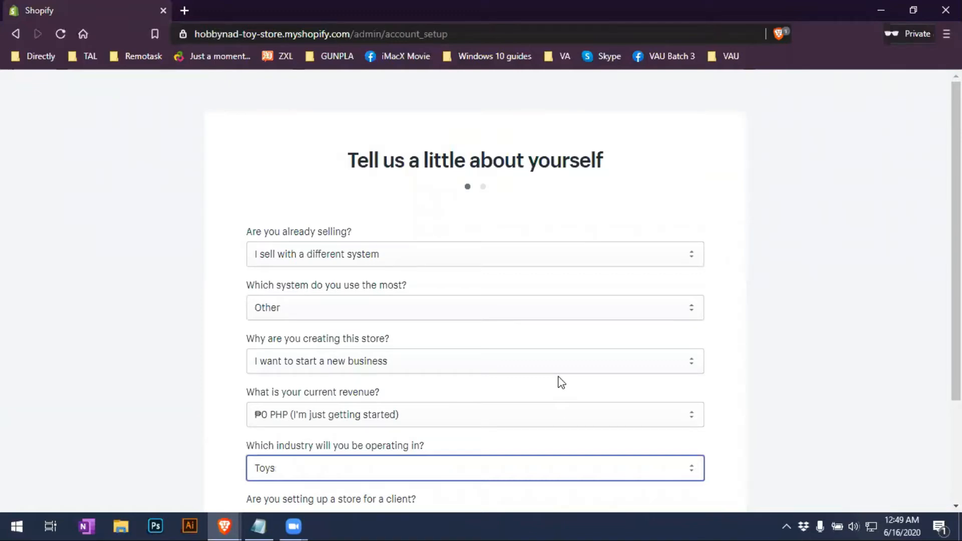
drag(957, 366, 956, 411)
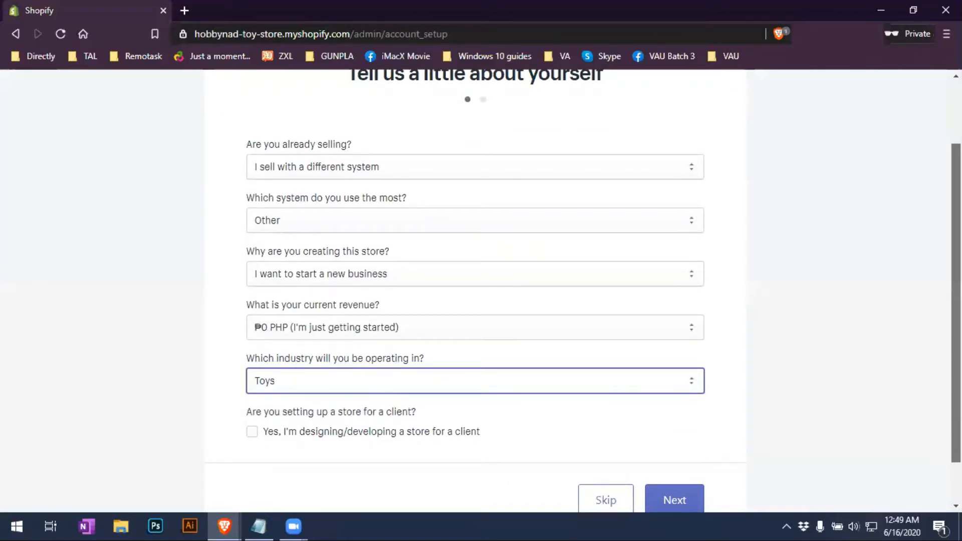
drag(957, 410, 956, 424)
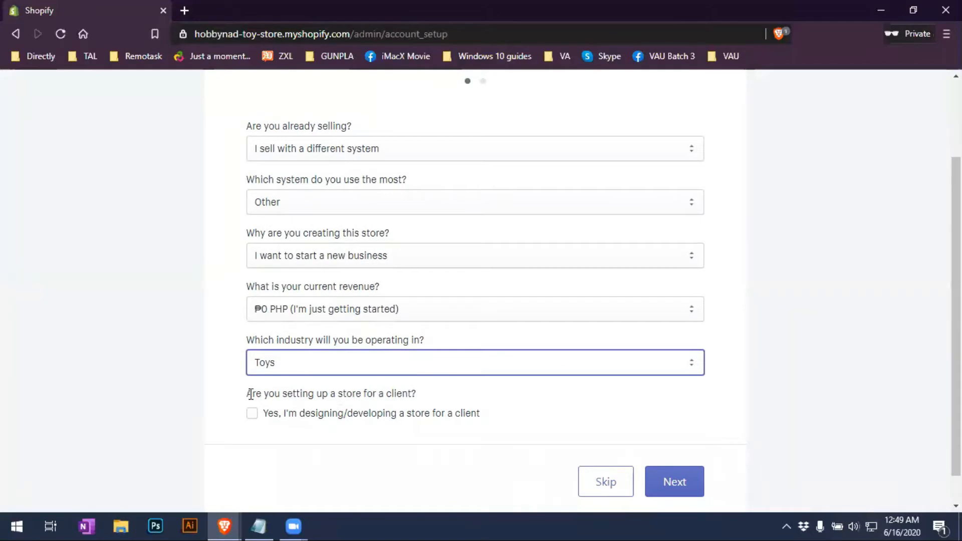
drag(303, 393, 427, 399)
click(465, 398)
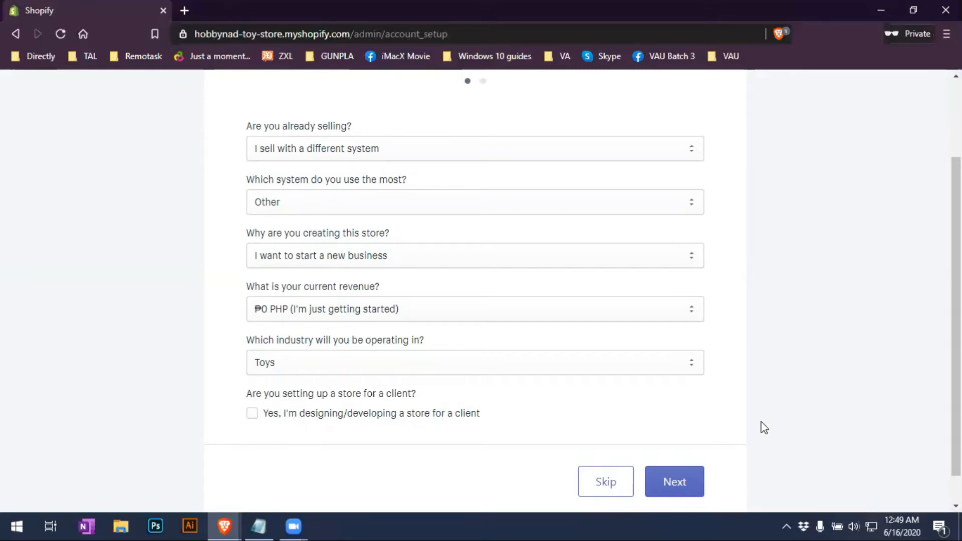
scroll(760, 427, up, 1)
scroll(786, 459, down, 2)
Go to the business address step and enter the owner's first and last name
click(685, 448)
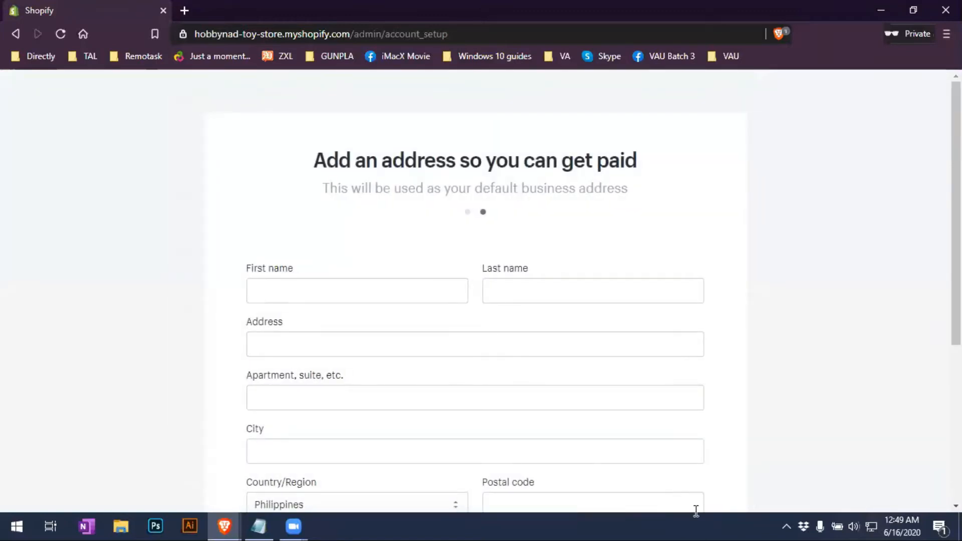
scroll(781, 454, down, 5)
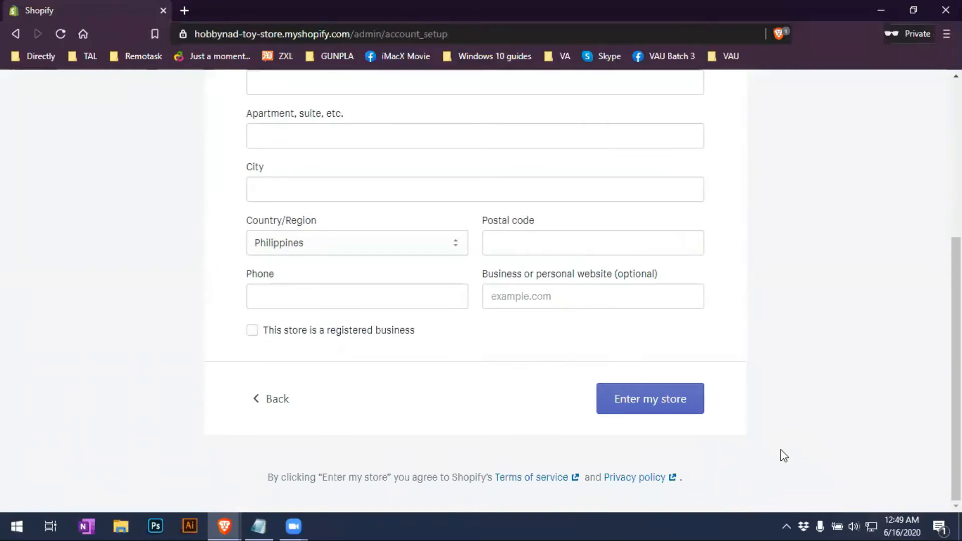
scroll(781, 449, up, 4)
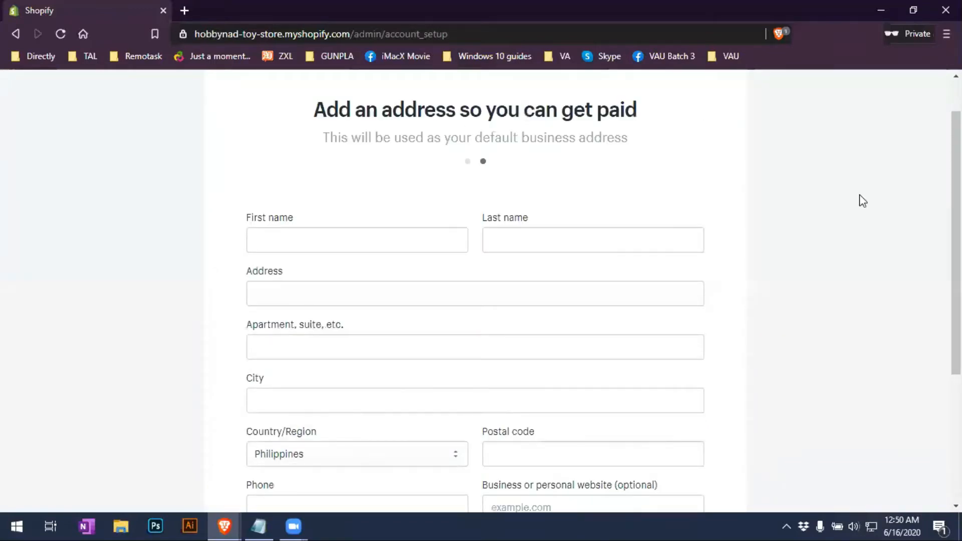
scroll(611, 219, down, 1)
scroll(475, 291, up, 1)
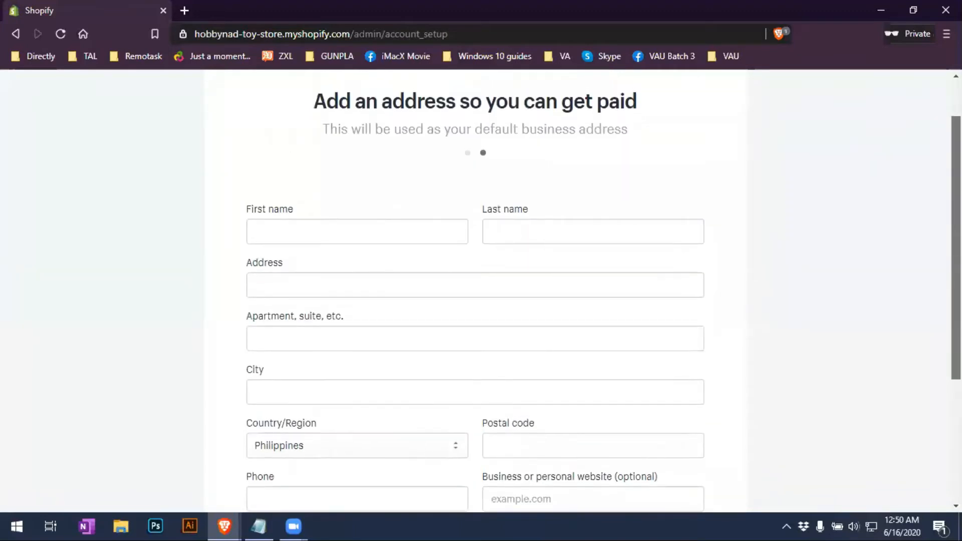
scroll(475, 290, down, 1)
scroll(913, 195, up, 1)
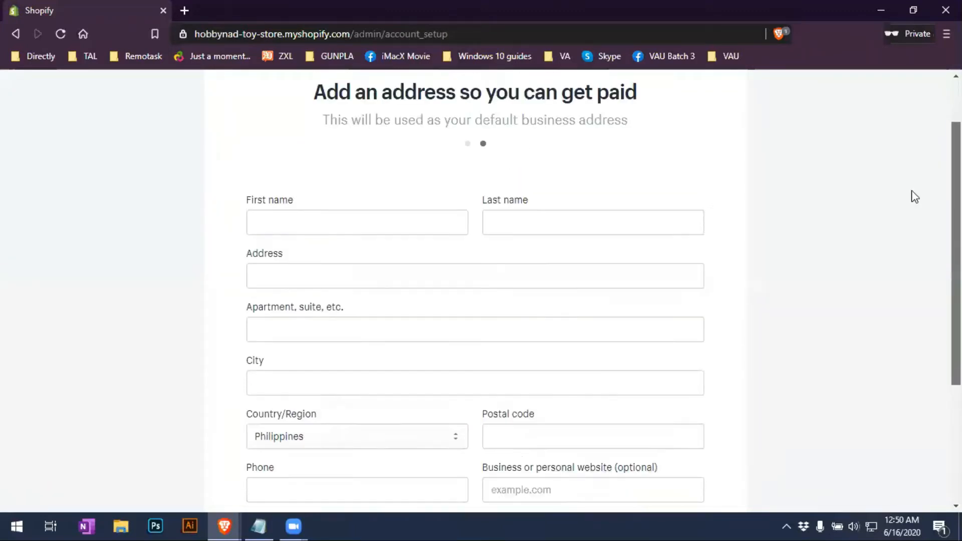
click(348, 230)
key(Tab)
Enter the street address and accept the saved city and postal code suggestion
key(Tab)
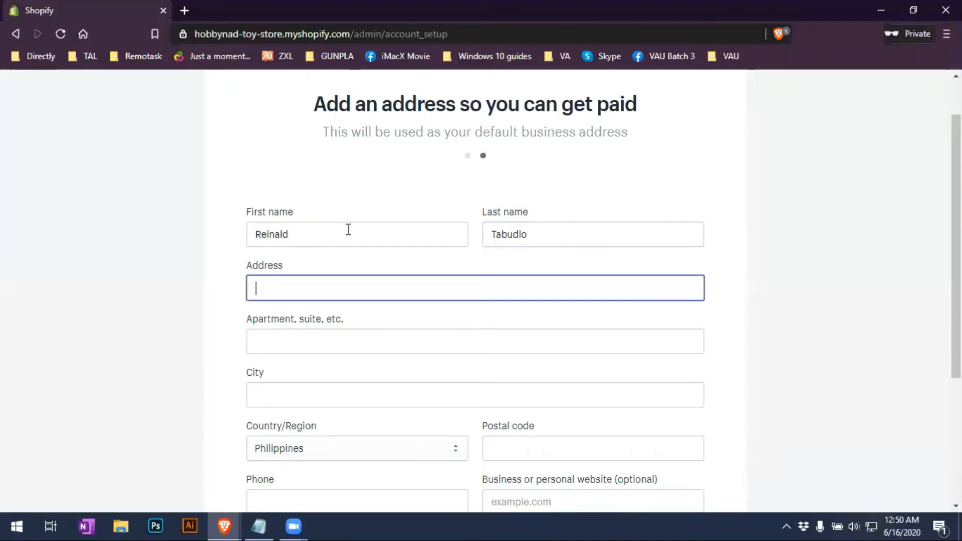
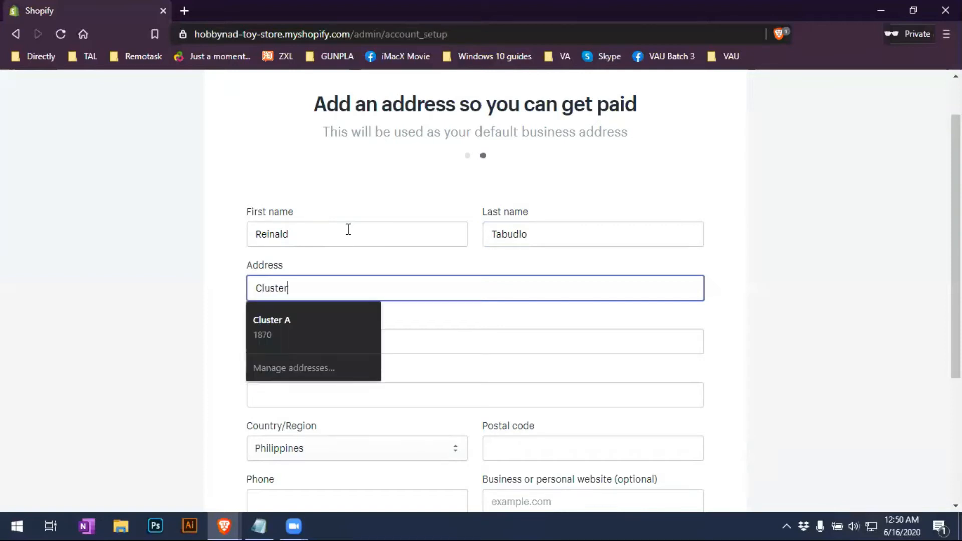
text(C)
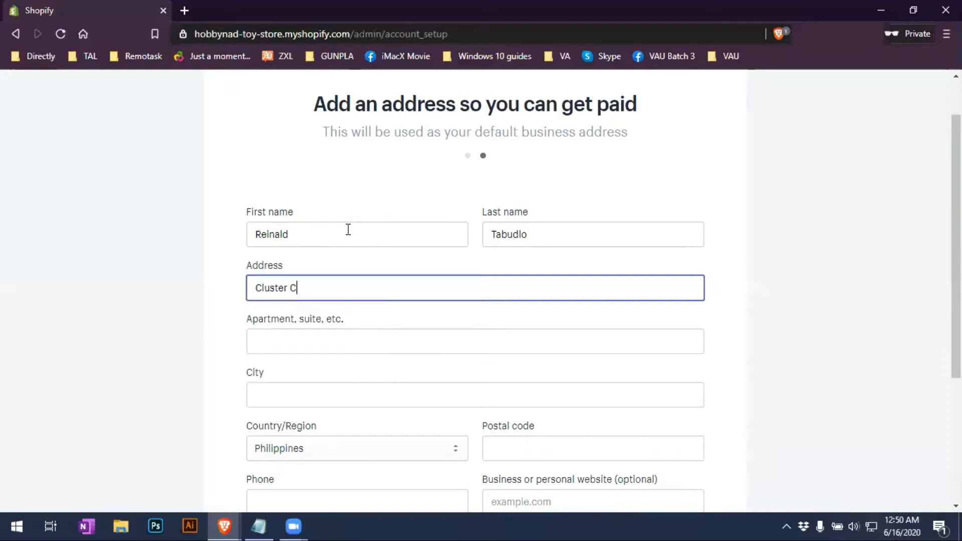
key(Tab)
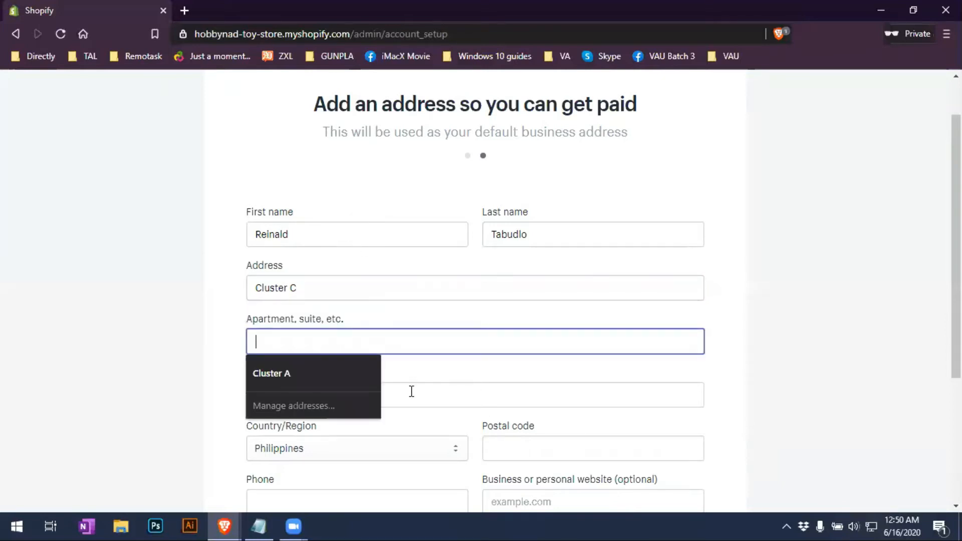
click(473, 390)
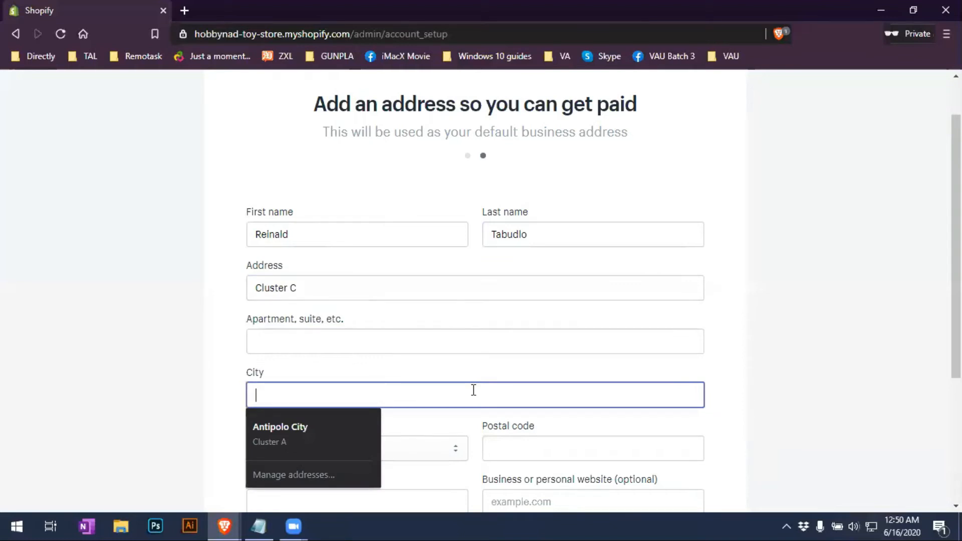
key(Down)
key(Return)
scroll(533, 447, down, 3)
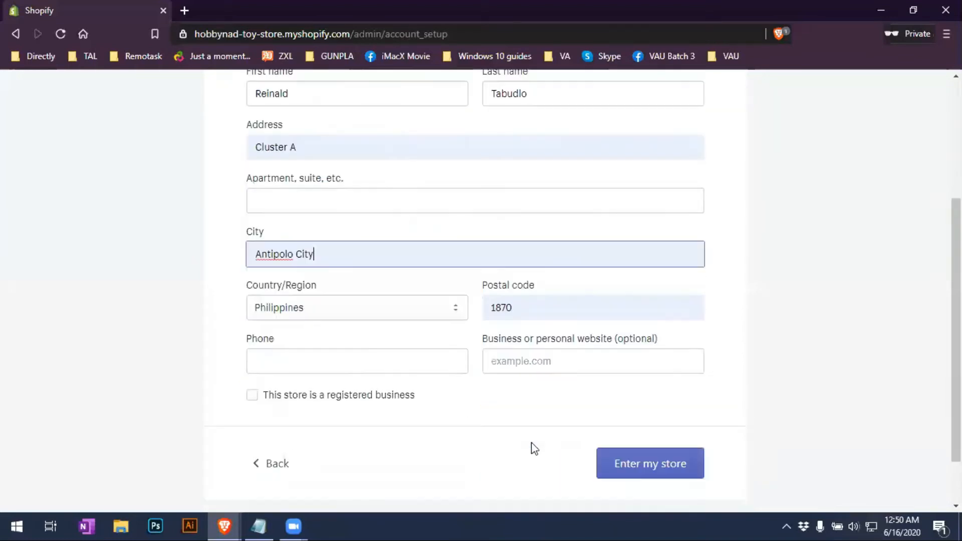
click(315, 365)
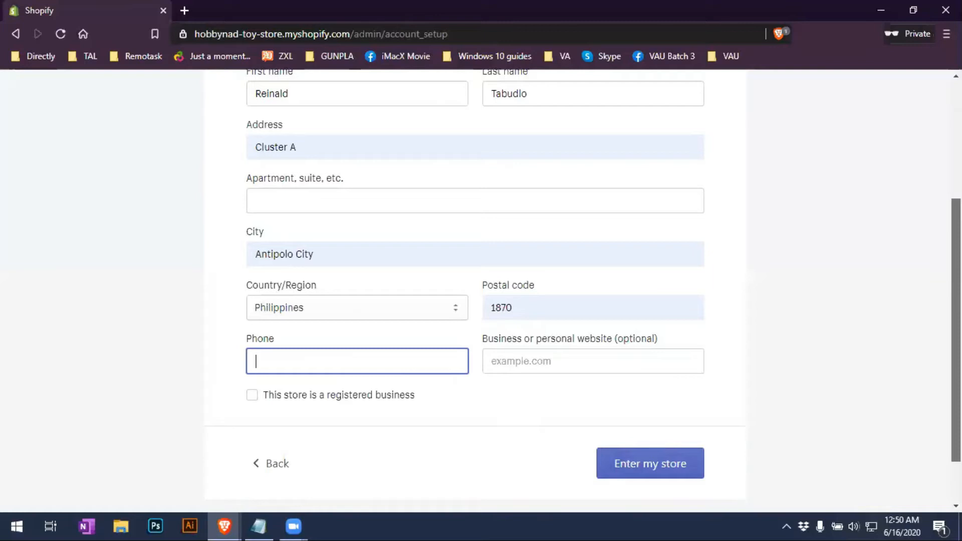
scroll(927, 497, down, 1)
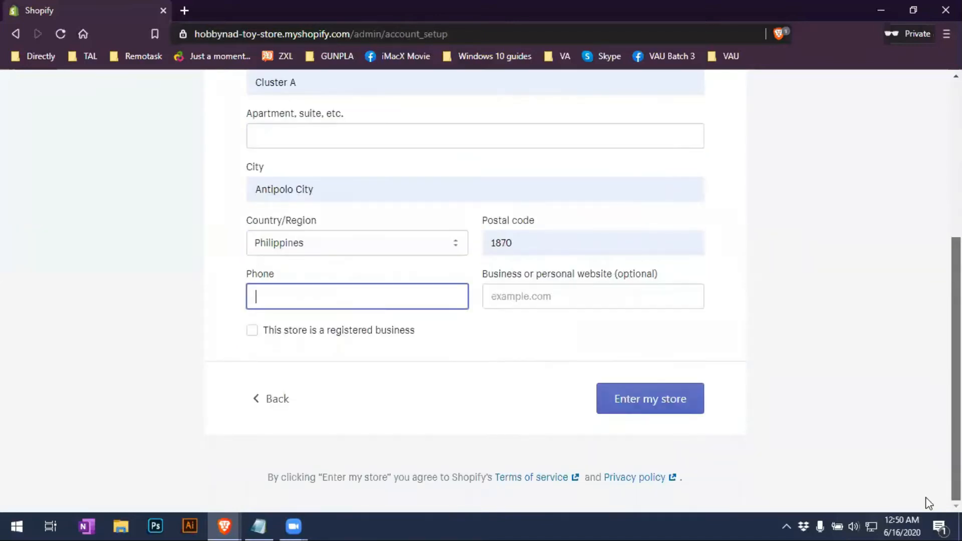
scroll(882, 351, up, 3)
scroll(874, 371, down, 2)
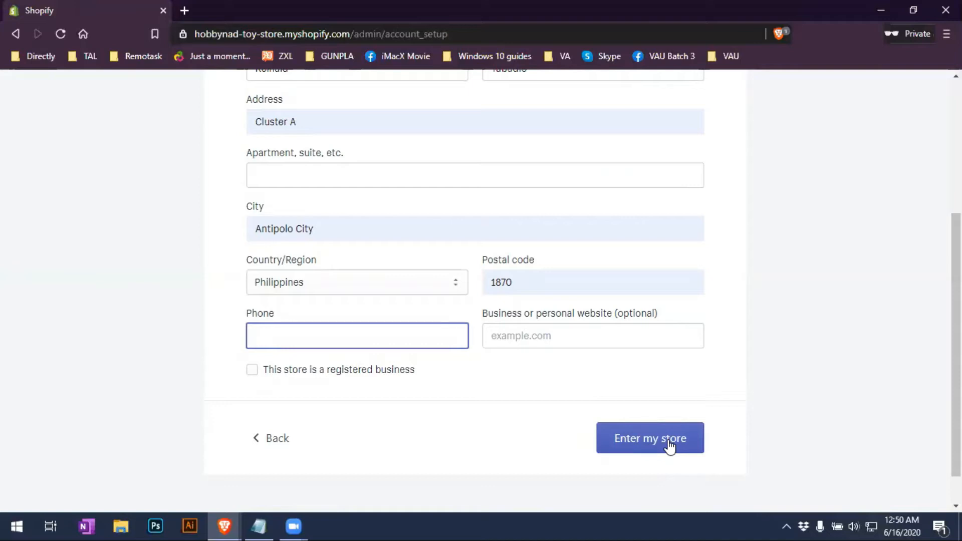
Return to the assignment browser window and open the Hobby Blitz store's Home dashboard
click(883, 9)
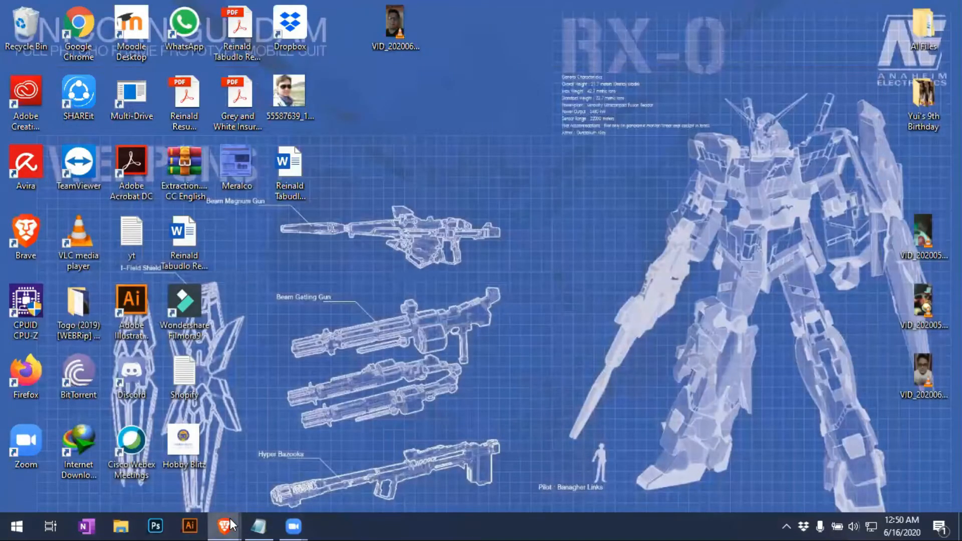
mouse_move(232, 525)
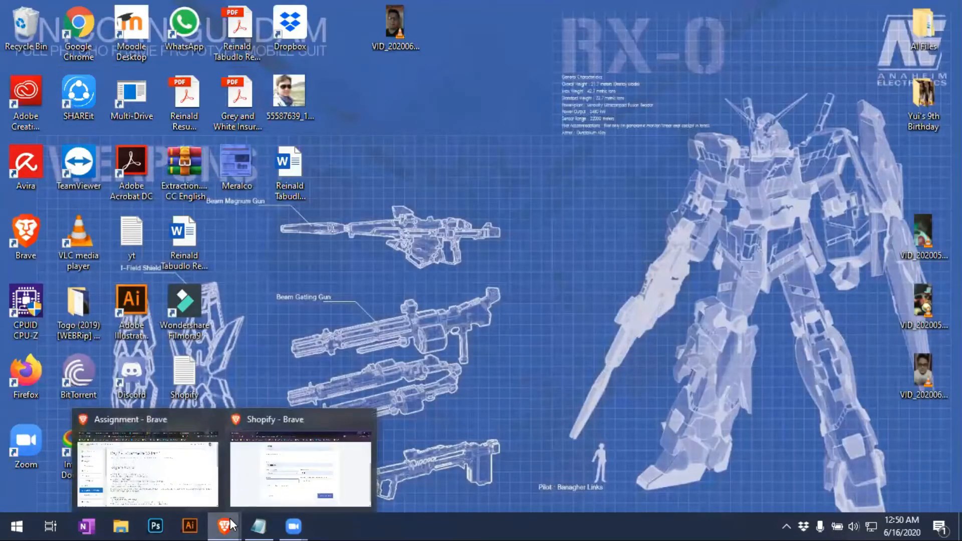
click(211, 488)
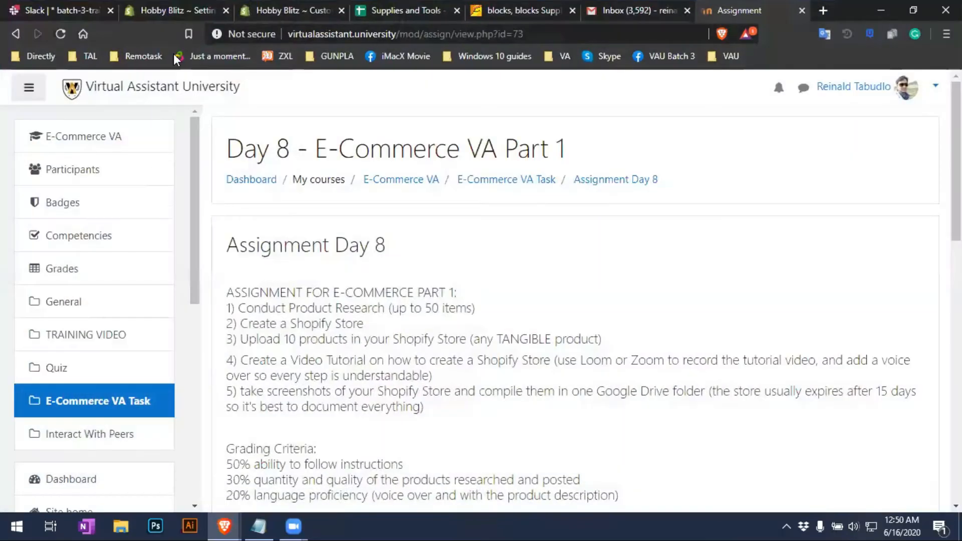
click(163, 10)
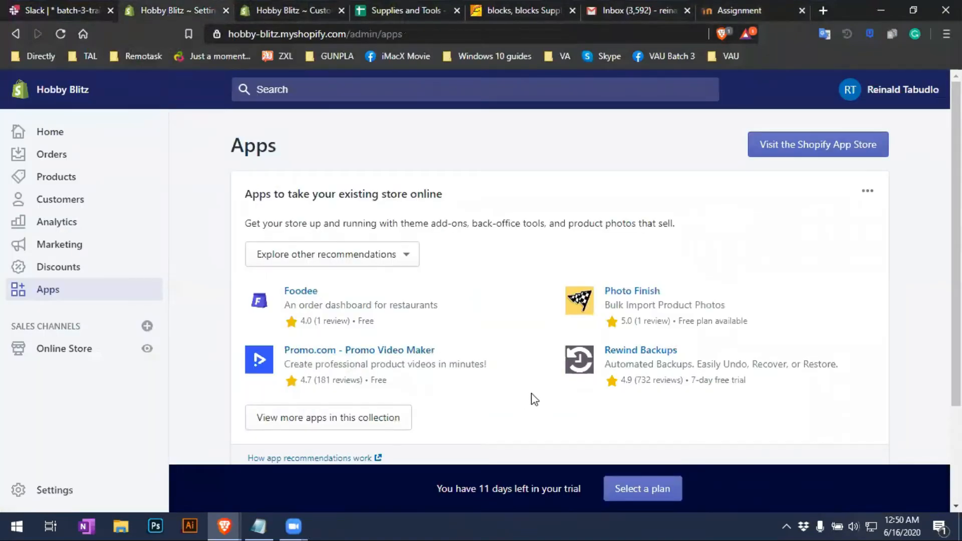
scroll(651, 407, down, 3)
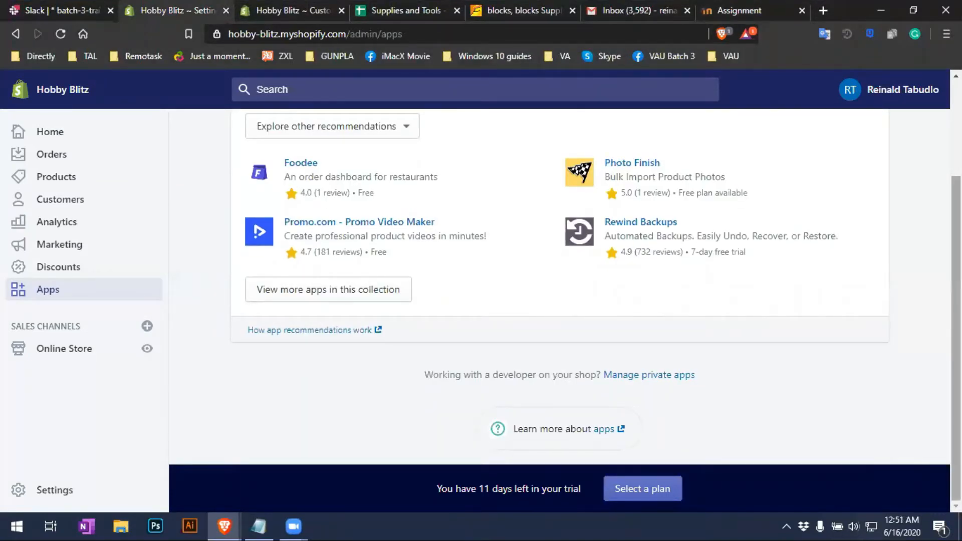
scroll(956, 301, up, 3)
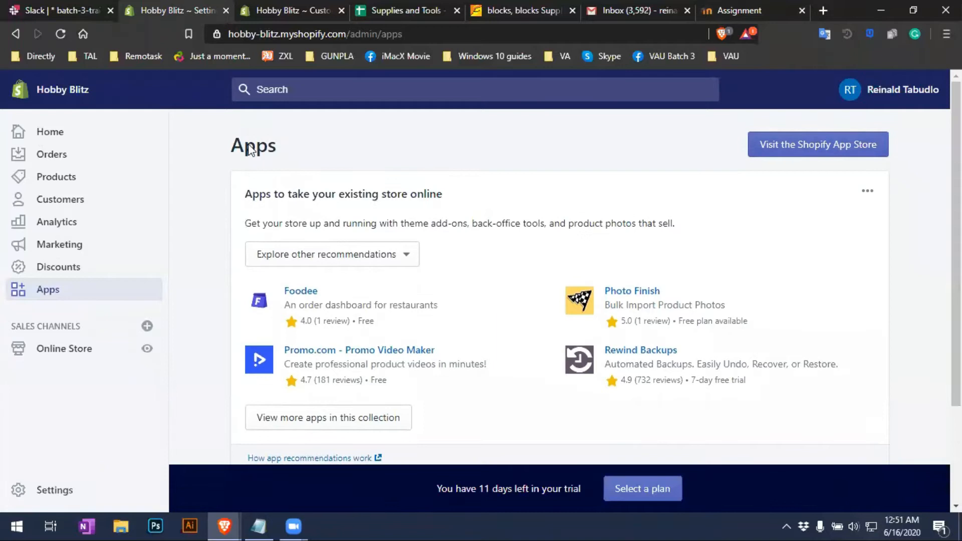
click(59, 134)
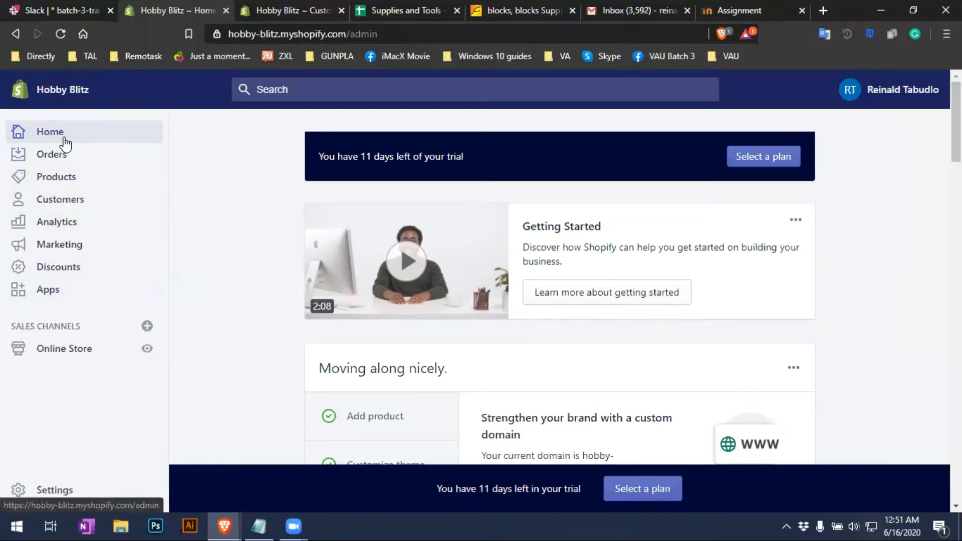
View the Add product tip, start another product, and return to Home
scroll(506, 339, down, 3)
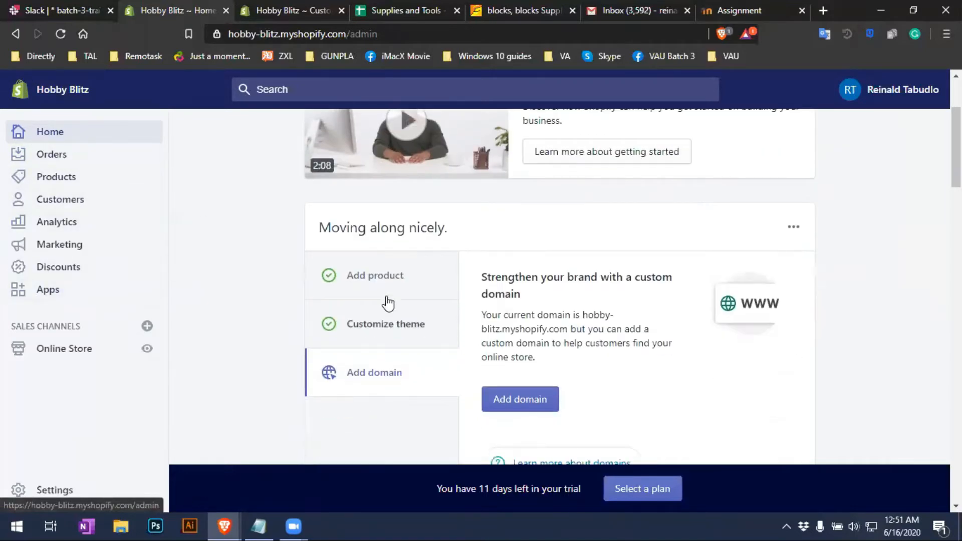
click(362, 283)
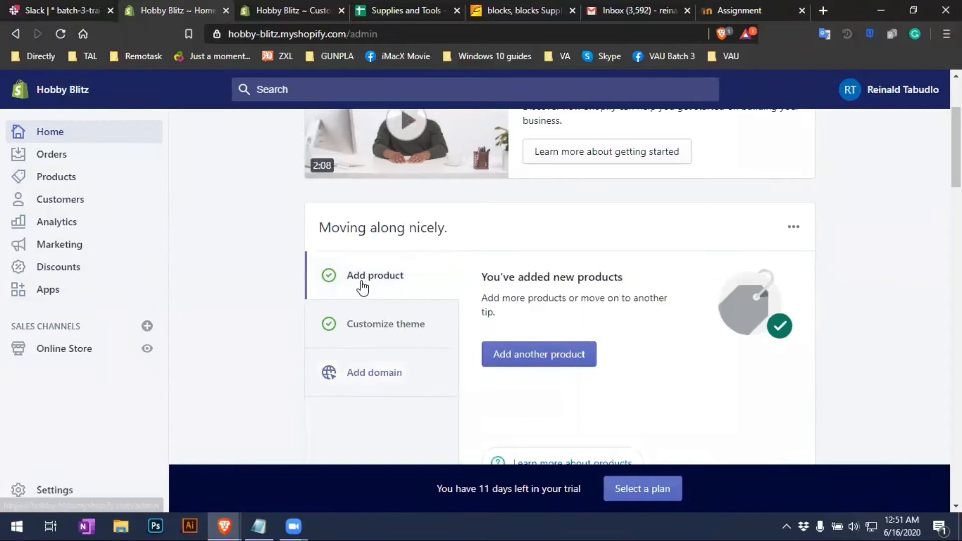
click(549, 358)
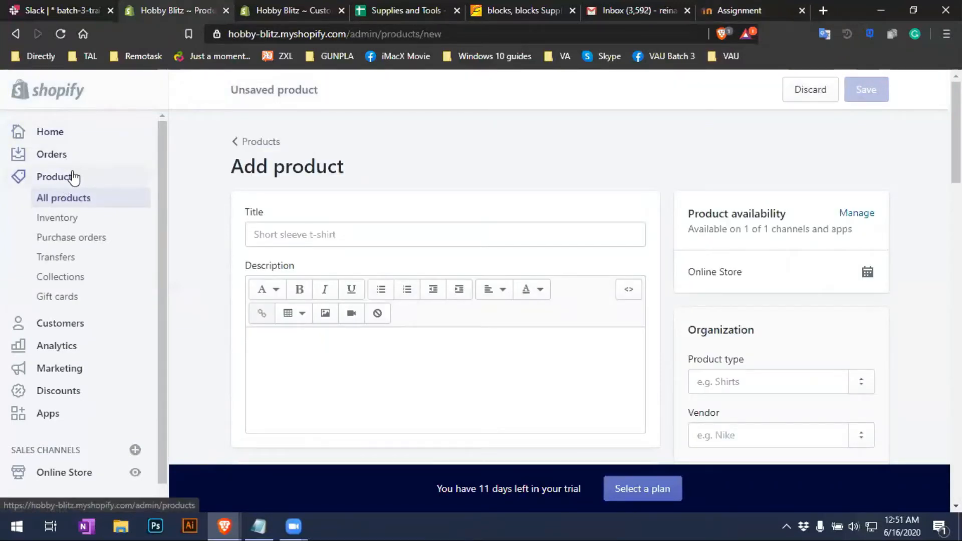
click(73, 137)
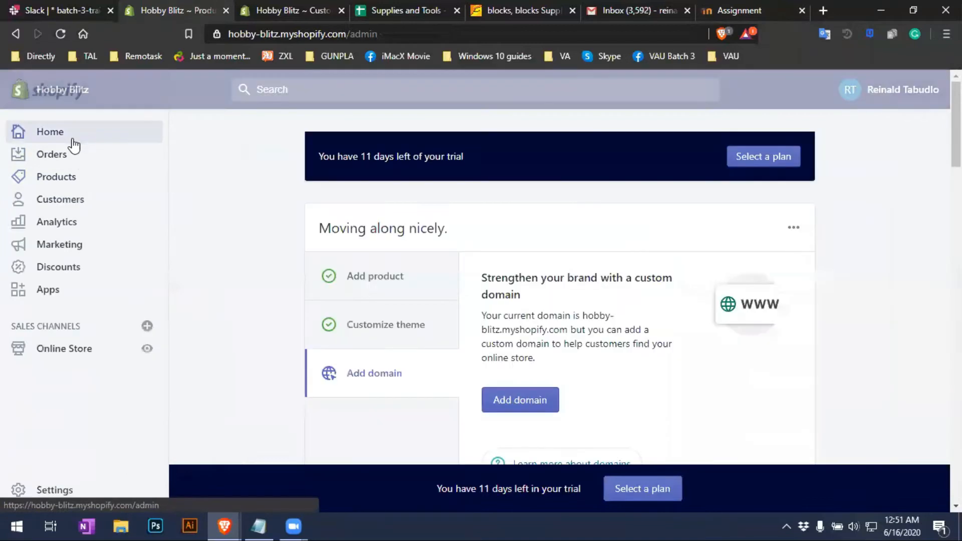
Open the Themes page through the Customize theme tip
scroll(389, 356, down, 4)
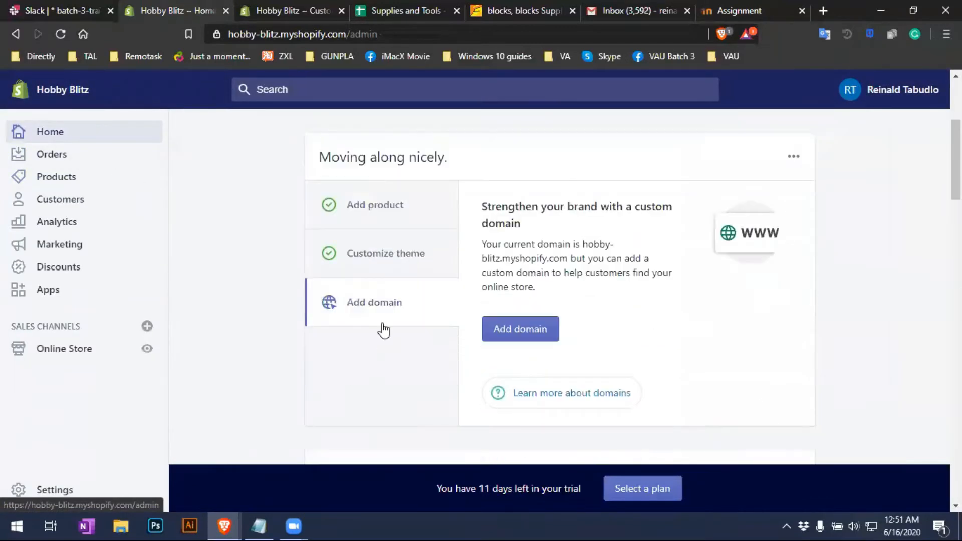
click(384, 270)
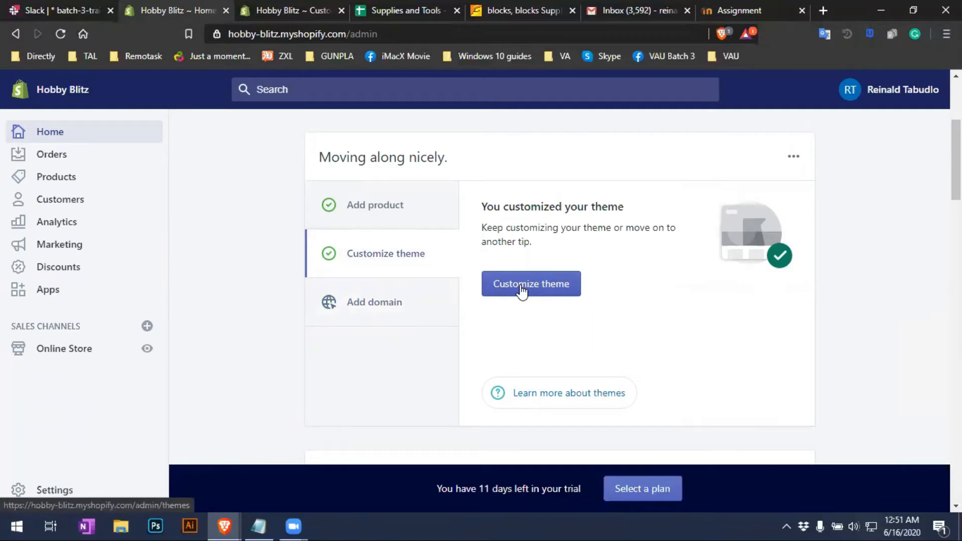
click(535, 295)
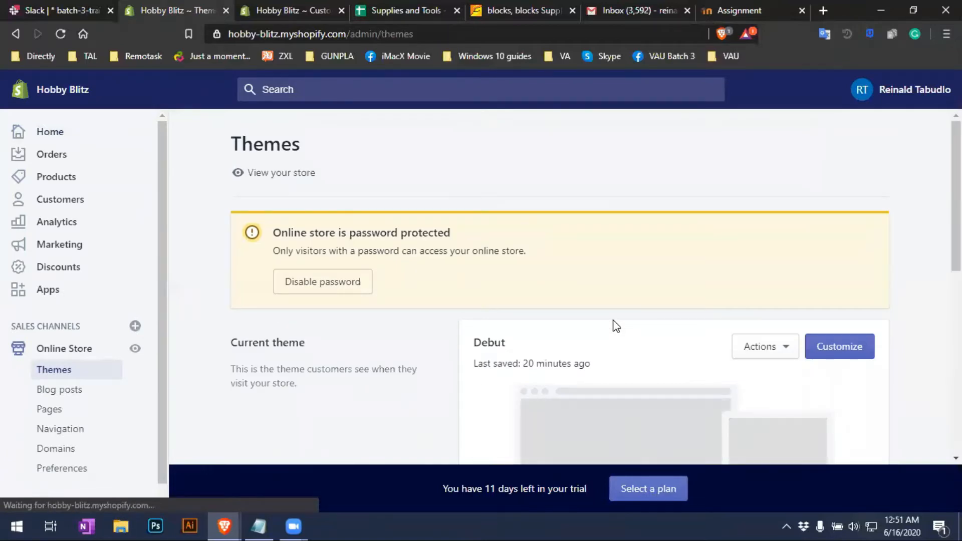
scroll(616, 326, down, 4)
scroll(726, 360, up, 1)
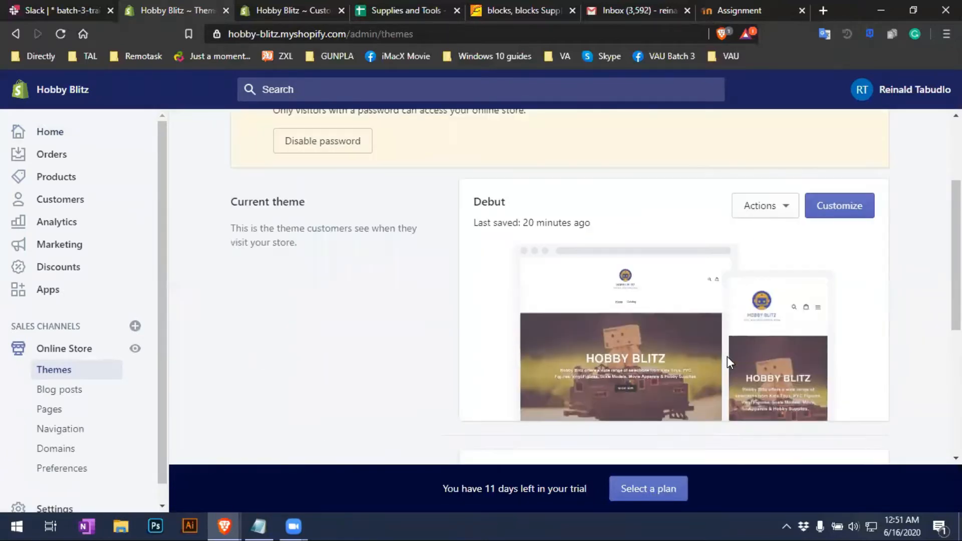
scroll(727, 356, up, 3)
scroll(726, 356, down, 3)
scroll(726, 356, up, 2)
scroll(726, 356, down, 6)
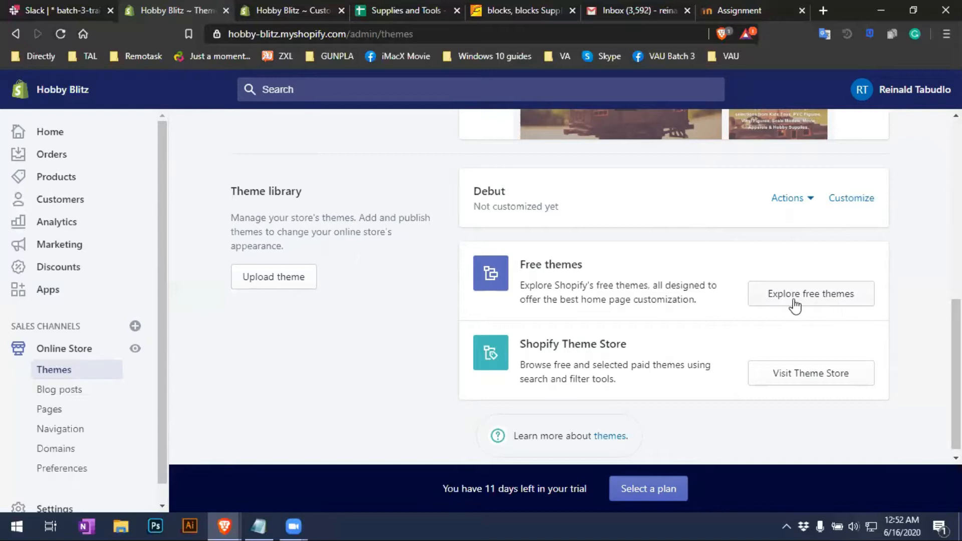
click(833, 302)
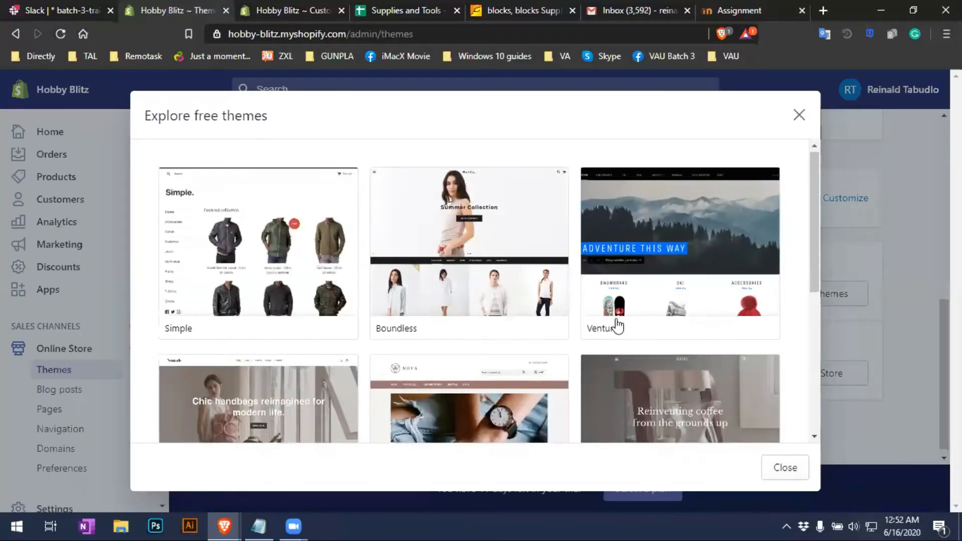
scroll(616, 326, down, 1)
drag(817, 228, 794, 349)
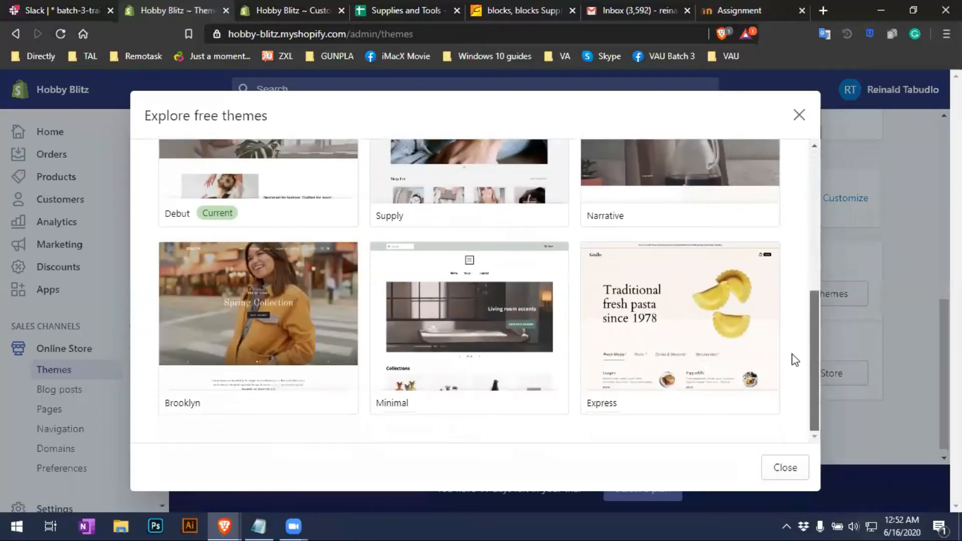
drag(804, 303, 811, 377)
click(783, 475)
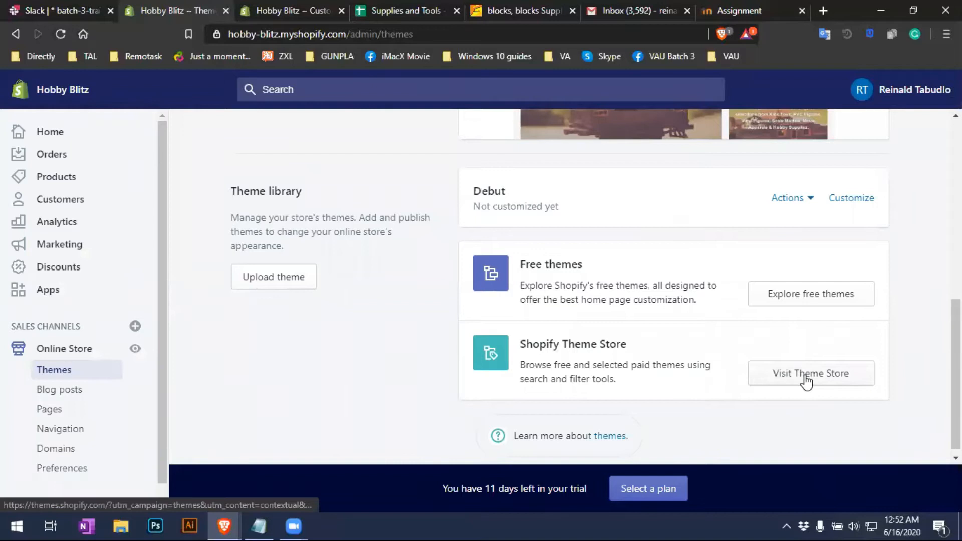
Open the Shopify Theme Store in a new tab, browse its themes, and return to the admin tab
click(807, 380)
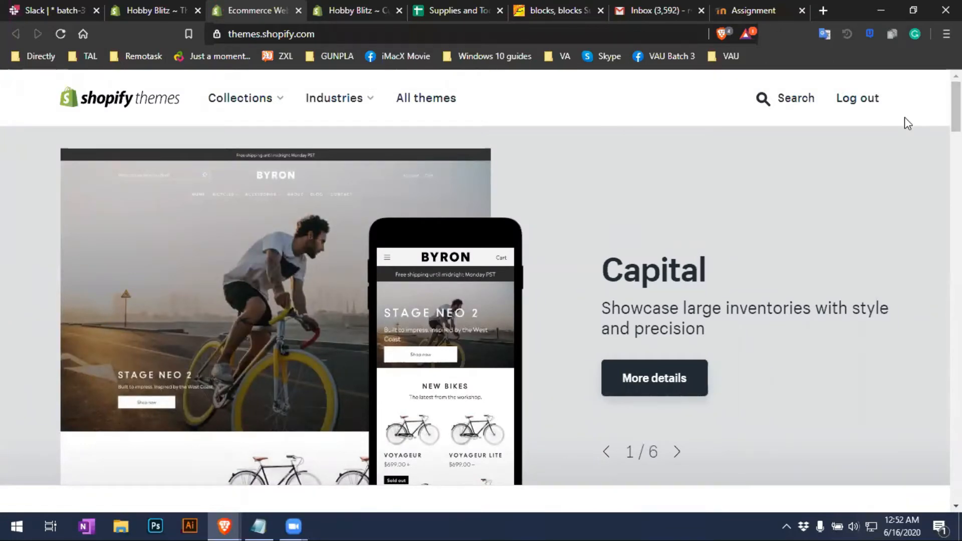
scroll(954, 107, down, 8)
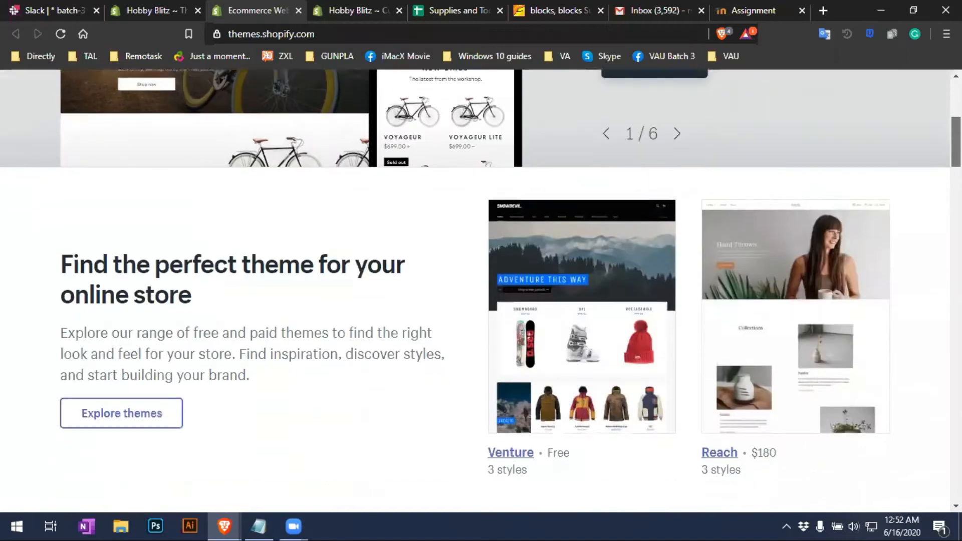
scroll(481, 290, down, 6)
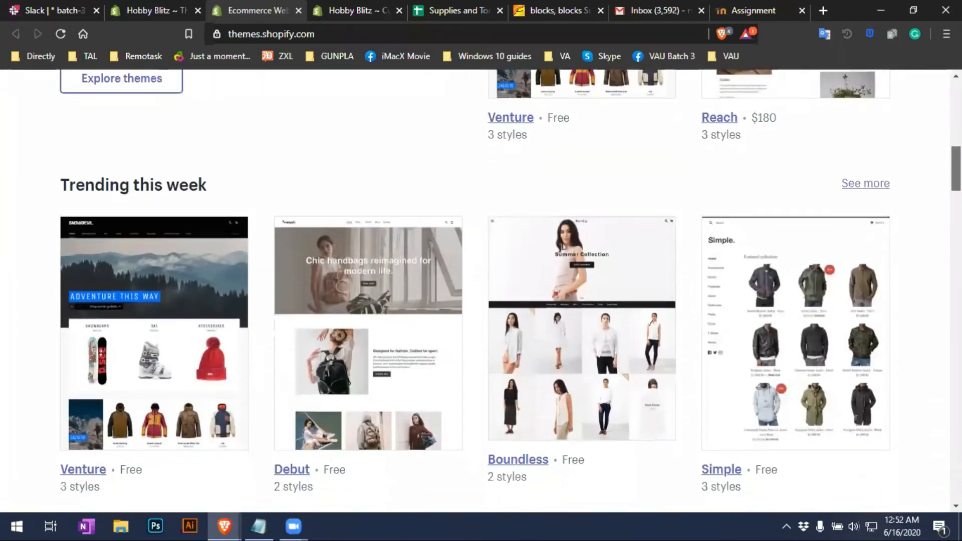
scroll(481, 280, down, 1)
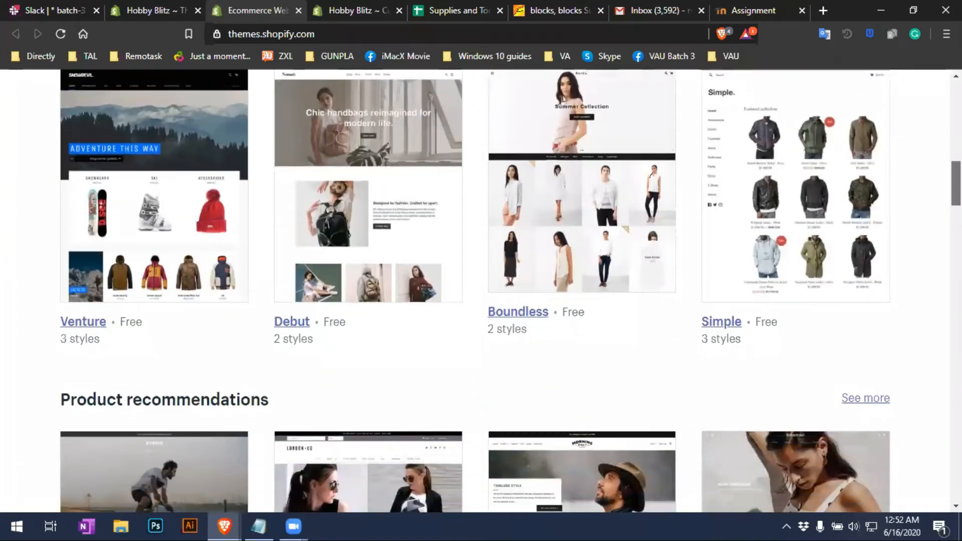
scroll(276, 353, up, 1)
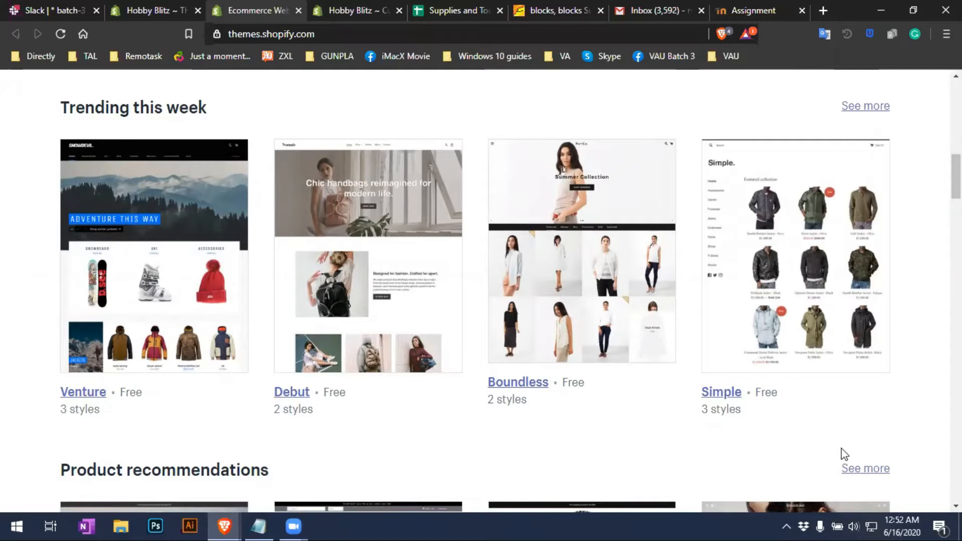
scroll(845, 454, down, 4)
scroll(845, 455, down, 1)
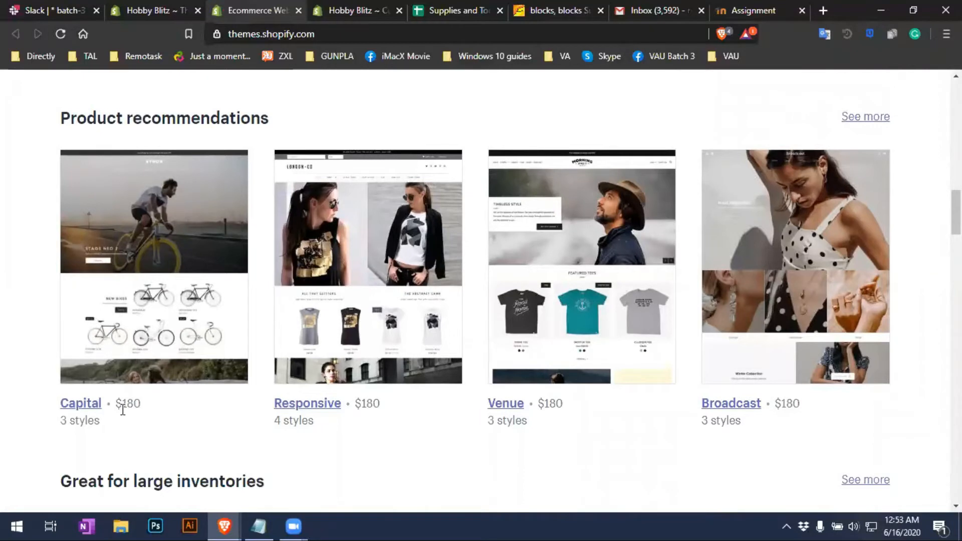
scroll(569, 429, down, 10)
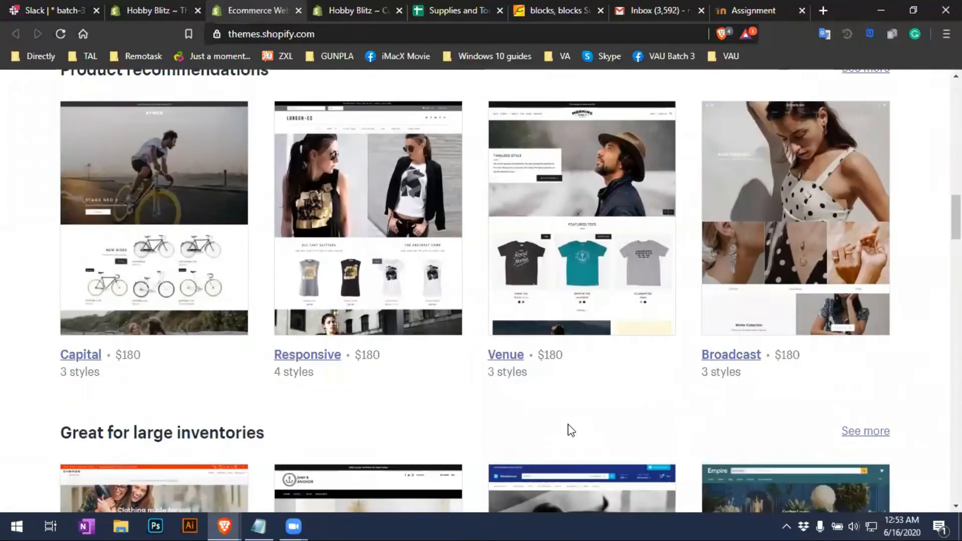
scroll(613, 483, down, 3)
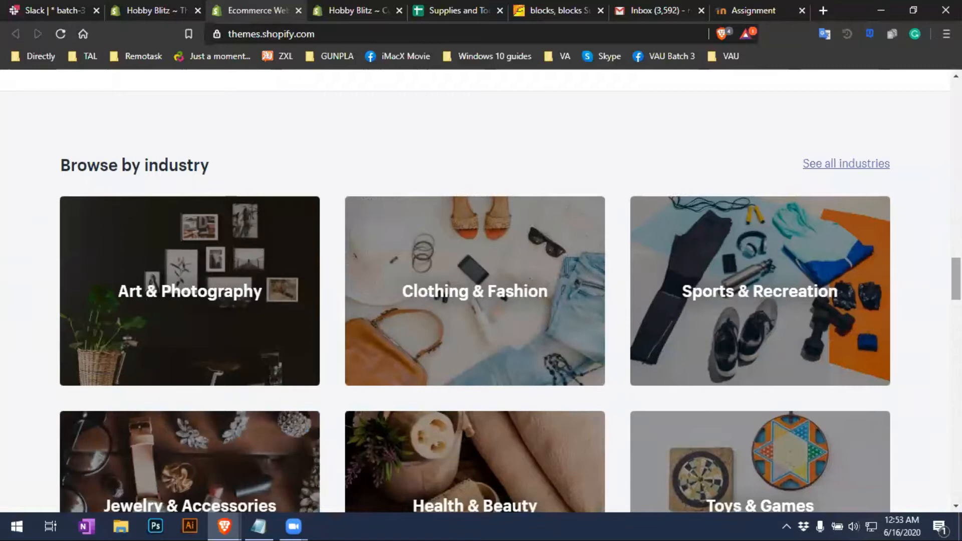
scroll(481, 290, down, 9)
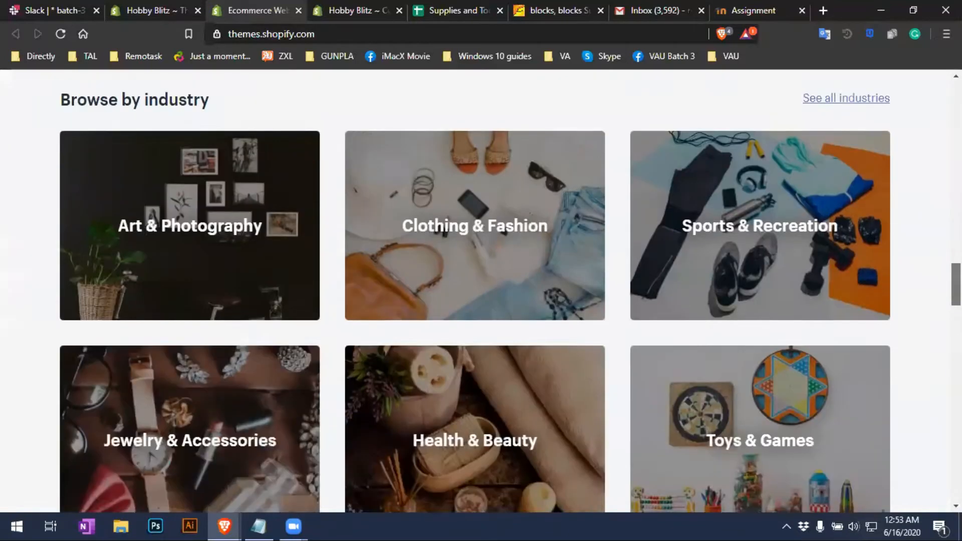
scroll(481, 291, down, 18)
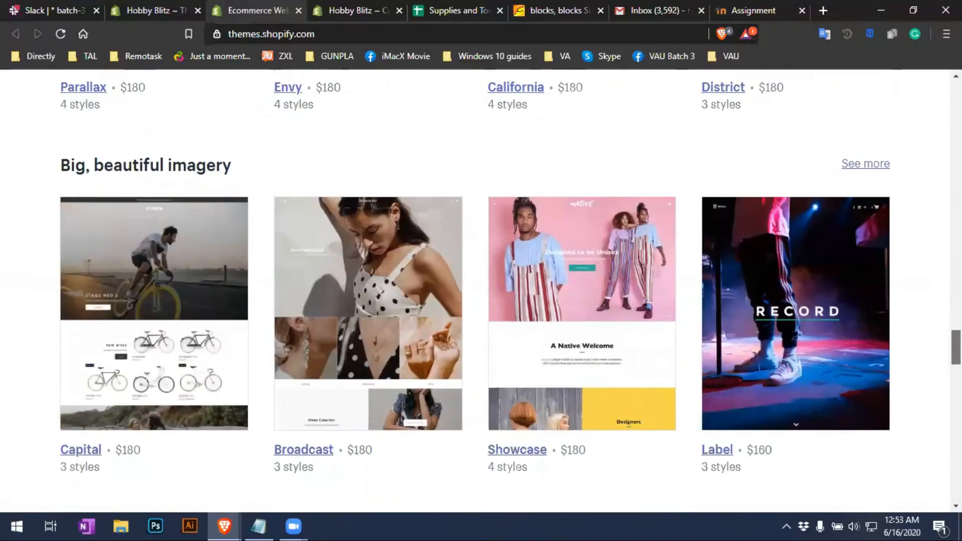
scroll(481, 291, down, 20)
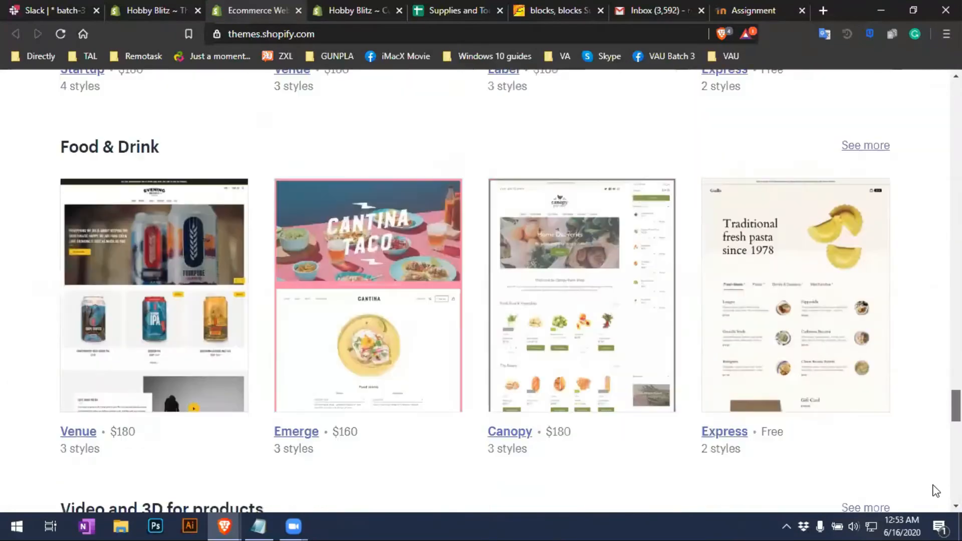
scroll(906, 479, up, 20)
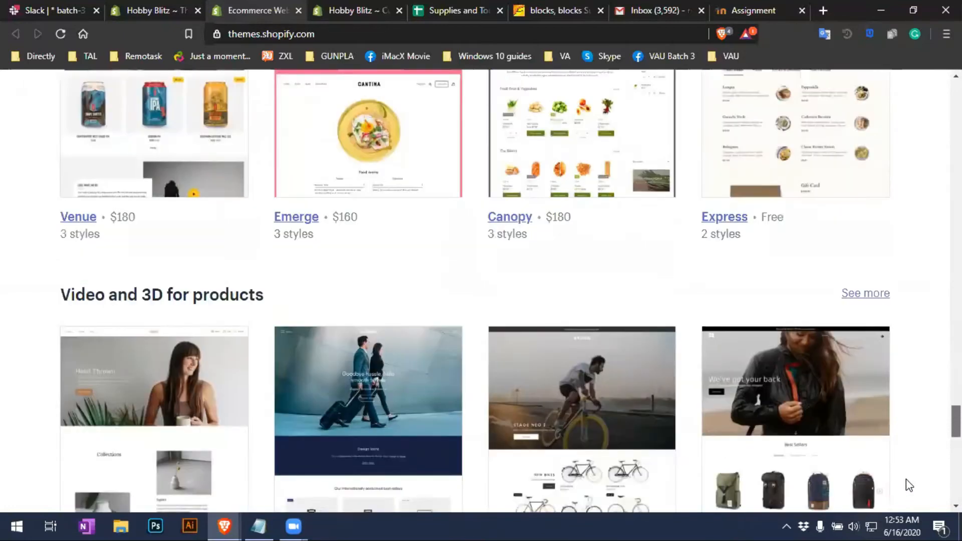
scroll(905, 405, up, 10)
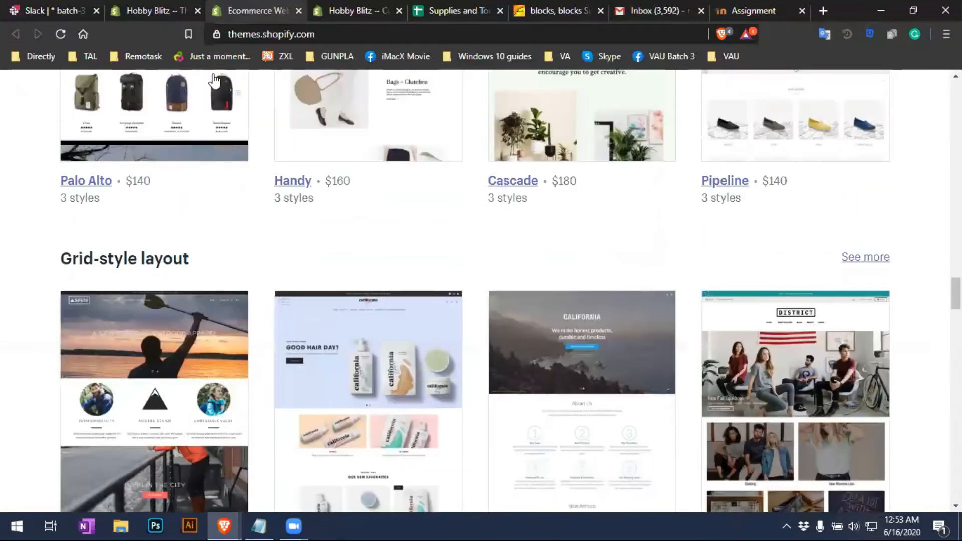
click(160, 9)
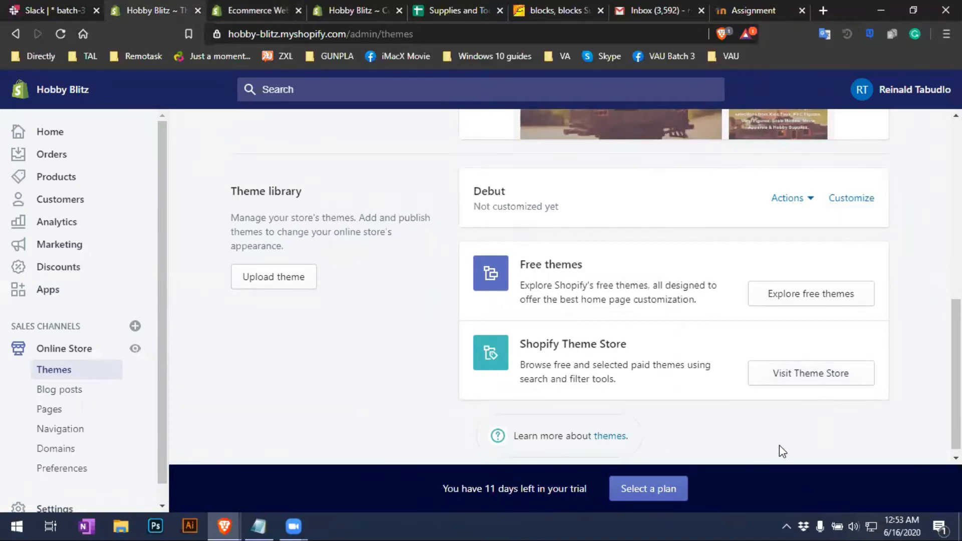
Dismiss the Debut theme's Actions menu and open Debut in the theme editor
scroll(398, 266, up, 2)
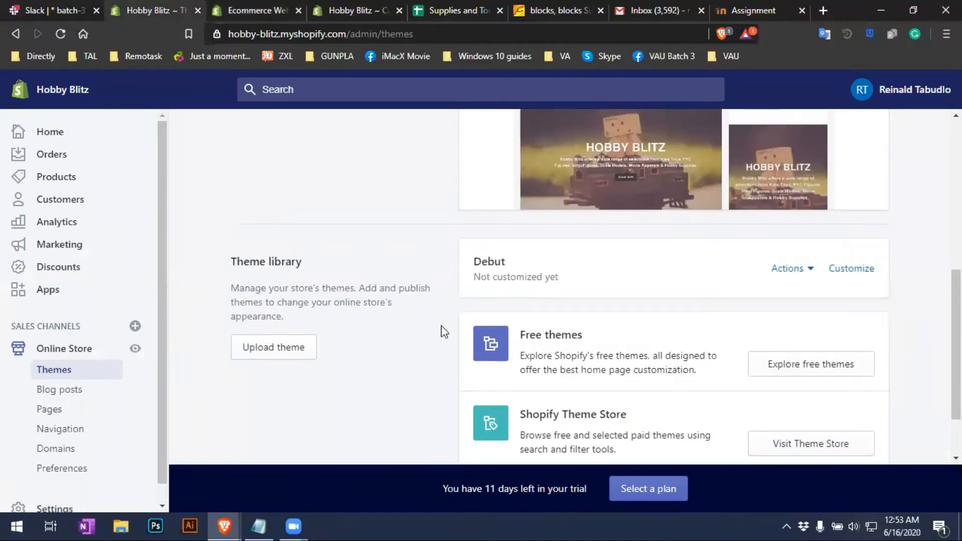
scroll(821, 353, up, 2)
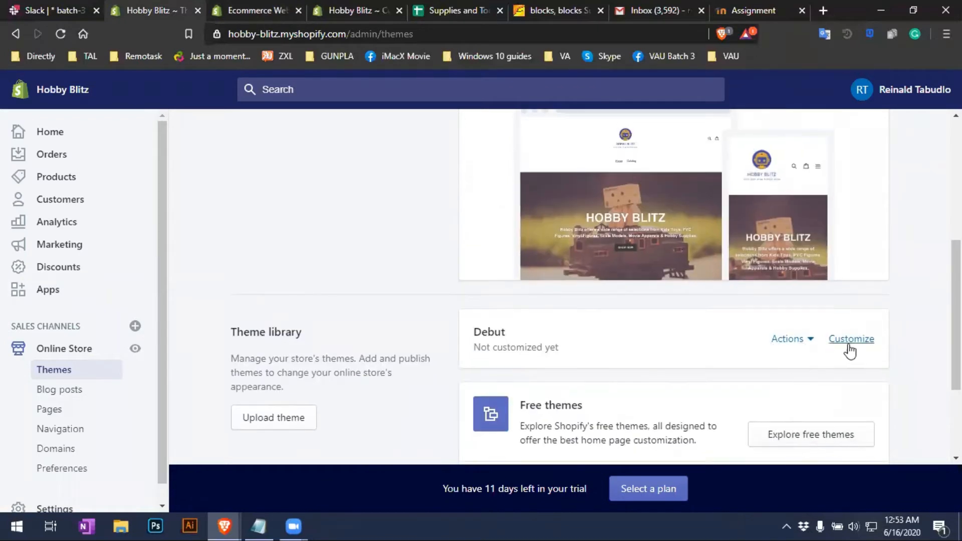
click(802, 346)
scroll(852, 251, down, 1)
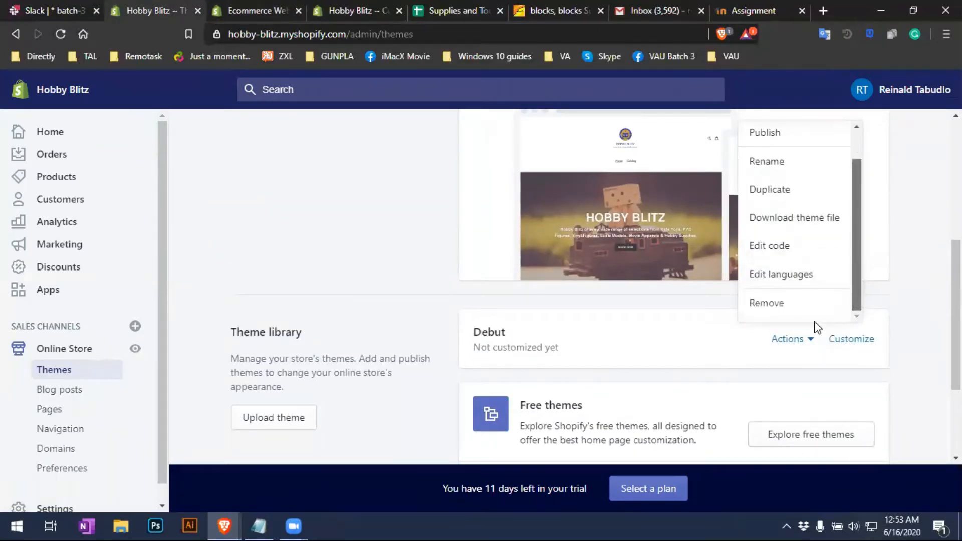
drag(854, 276, 862, 296)
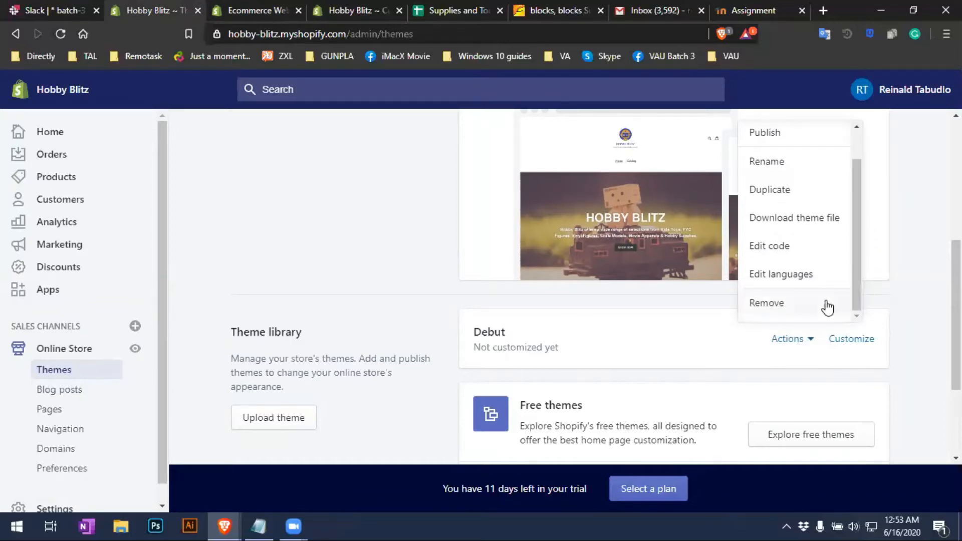
click(714, 360)
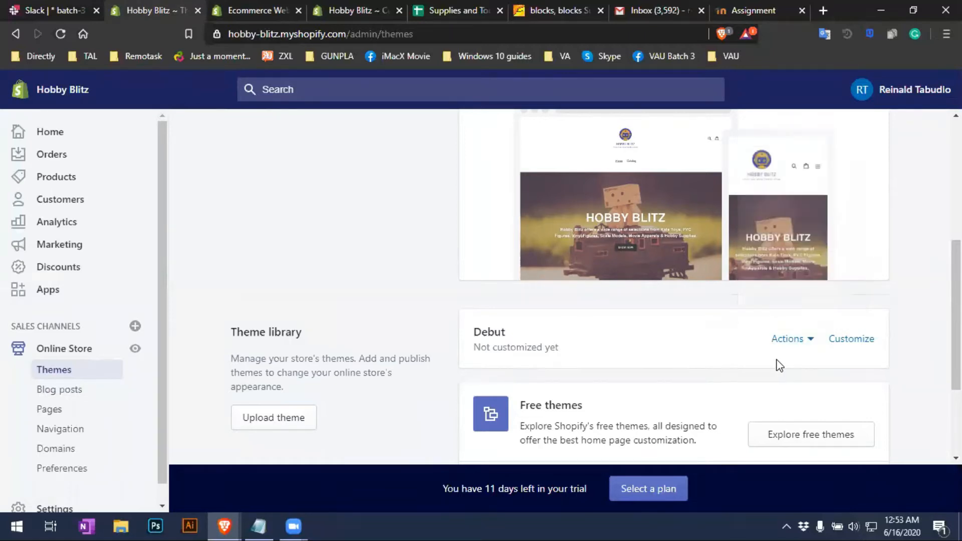
click(855, 342)
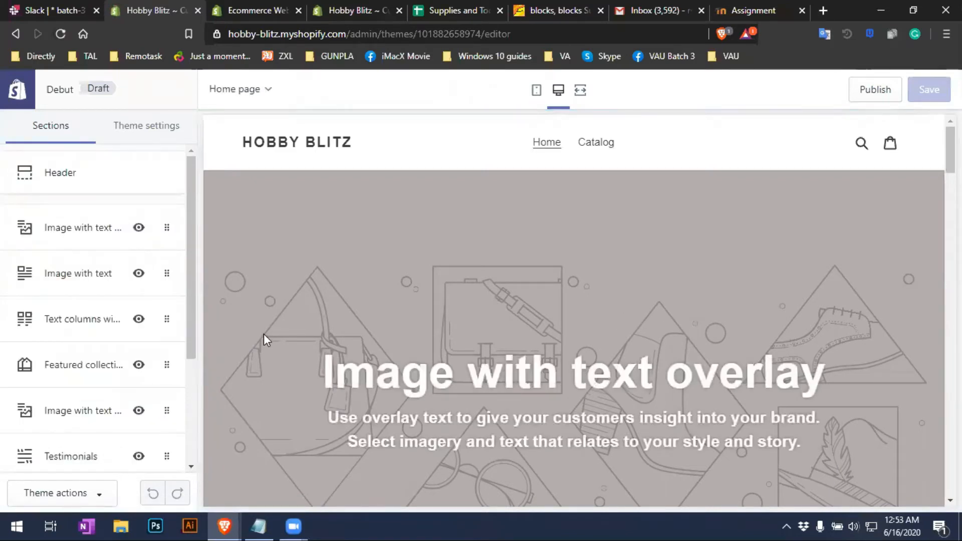
Scroll through the Debut draft preview and look over the Header section settings
scroll(261, 329, down, 10)
scroll(356, 352, down, 2)
scroll(356, 352, up, 10)
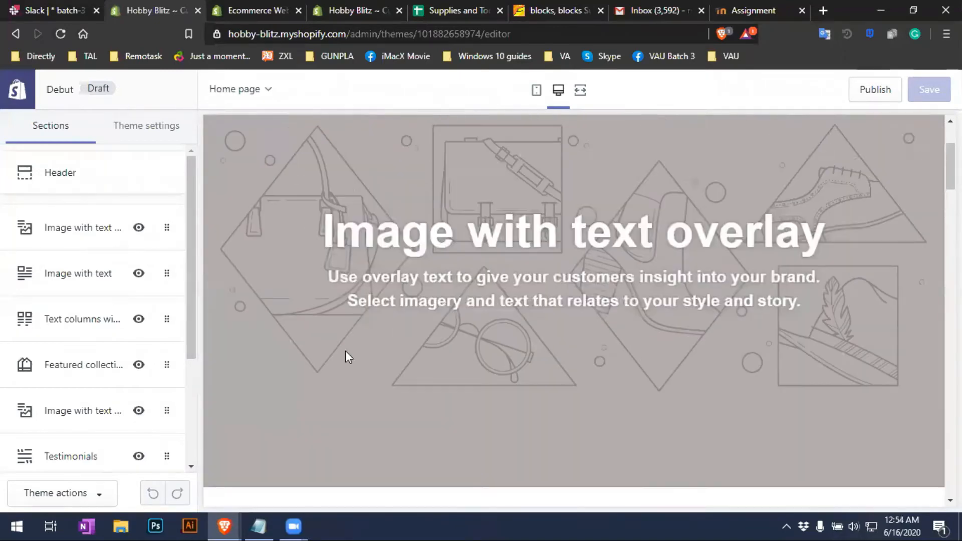
scroll(349, 357, up, 3)
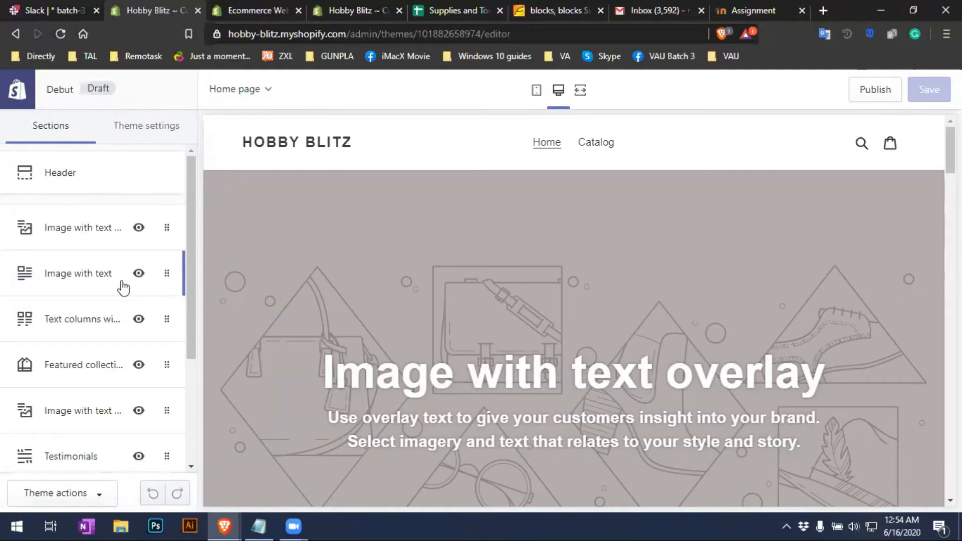
click(93, 185)
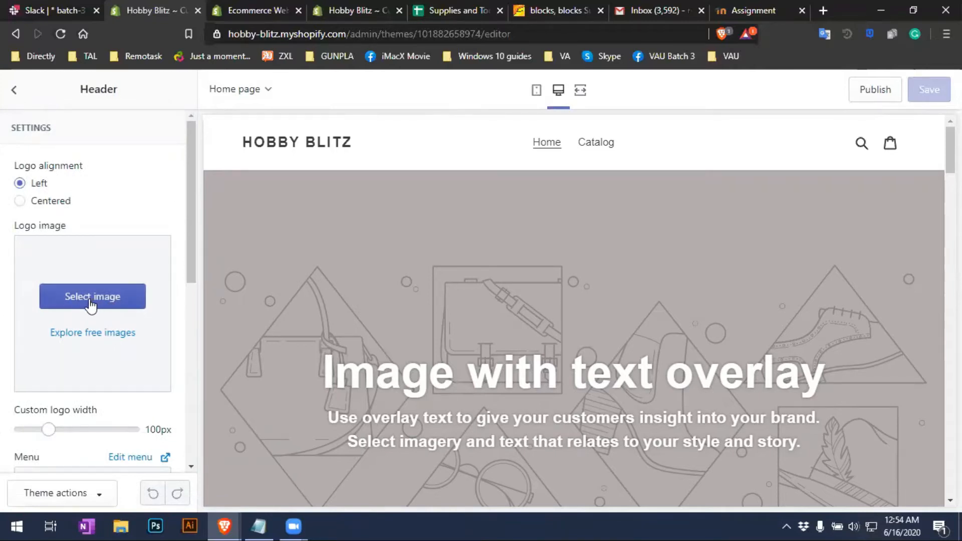
click(10, 38)
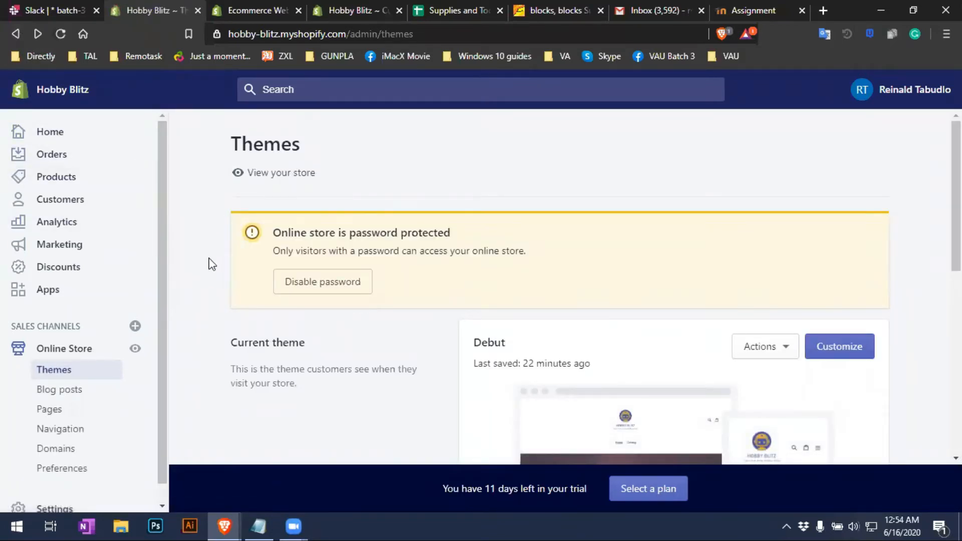
View the storefront in a new tab, scroll to the footer and back, then edit the home page
click(281, 178)
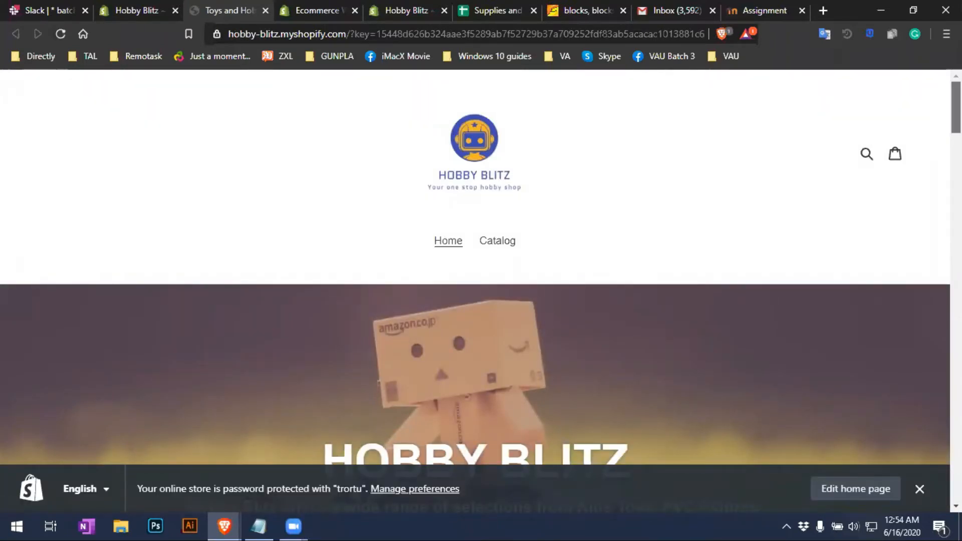
scroll(475, 271, down, 2)
drag(957, 120, 956, 475)
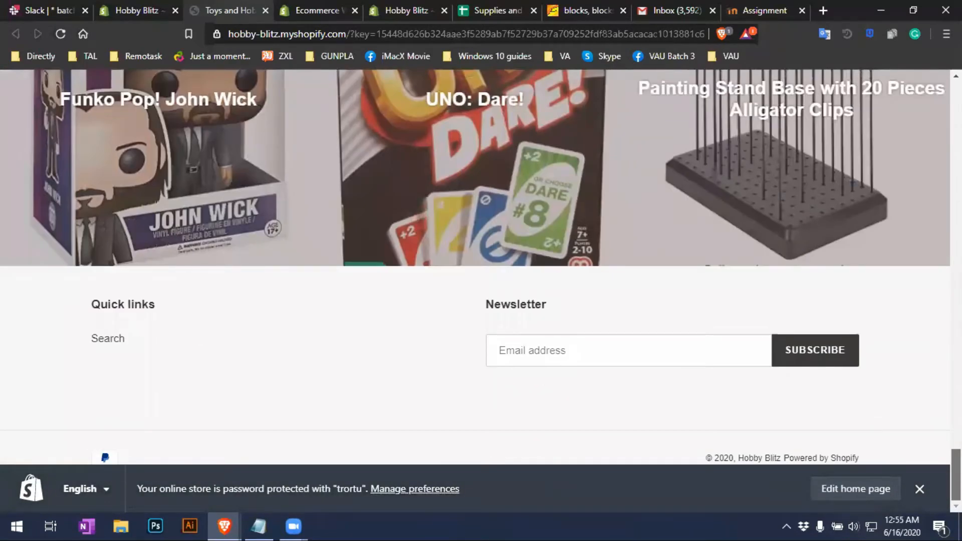
drag(956, 475, 956, 185)
scroll(475, 291, up, 8)
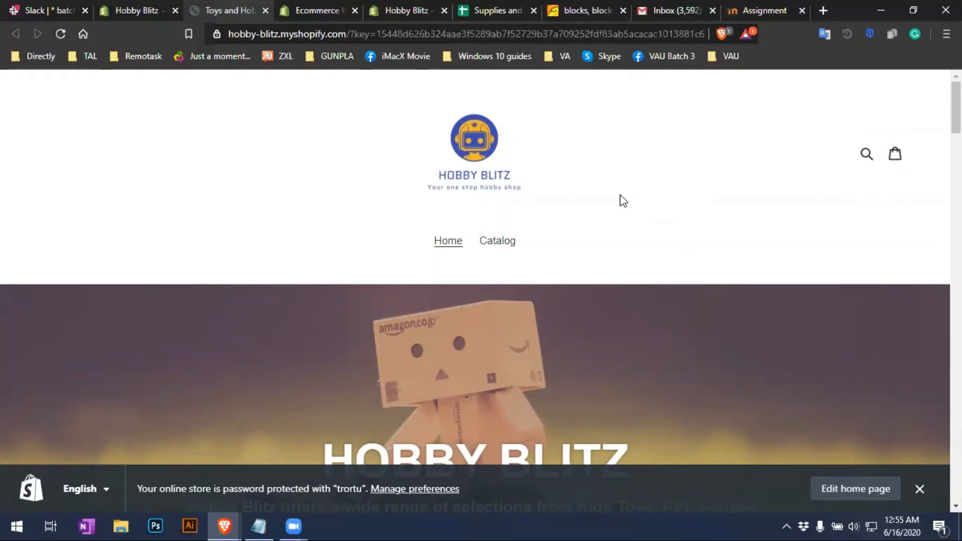
click(848, 496)
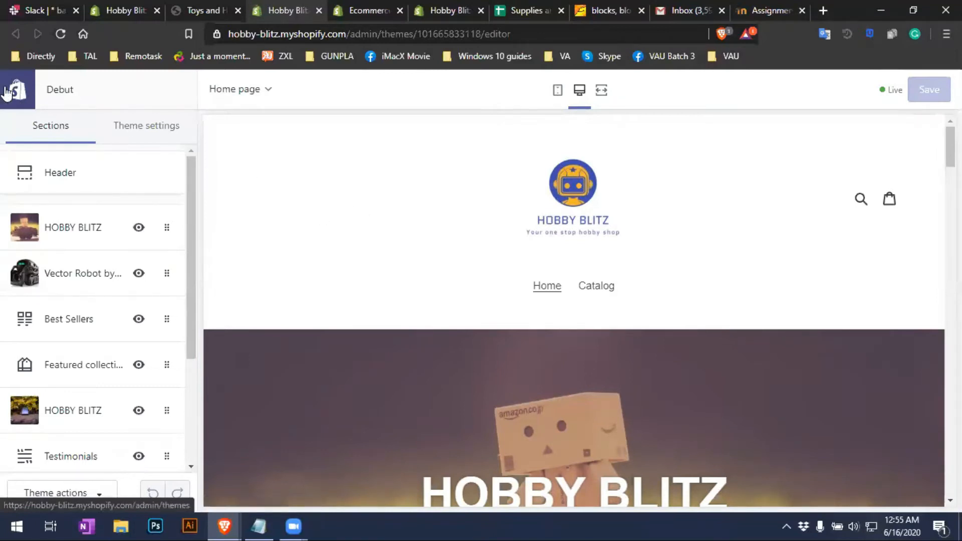
Open the Header settings and try Left logo alignment before returning it to Centered
click(69, 188)
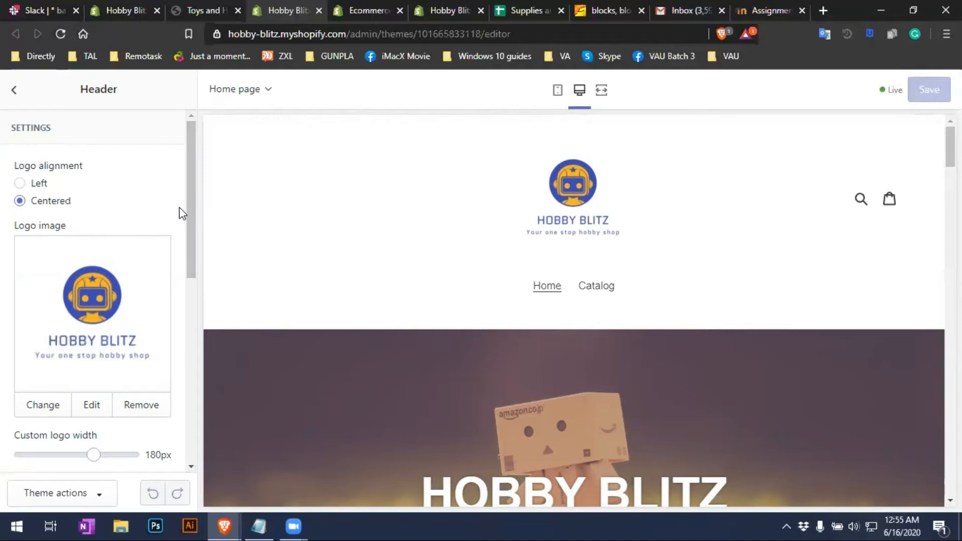
drag(188, 208, 194, 185)
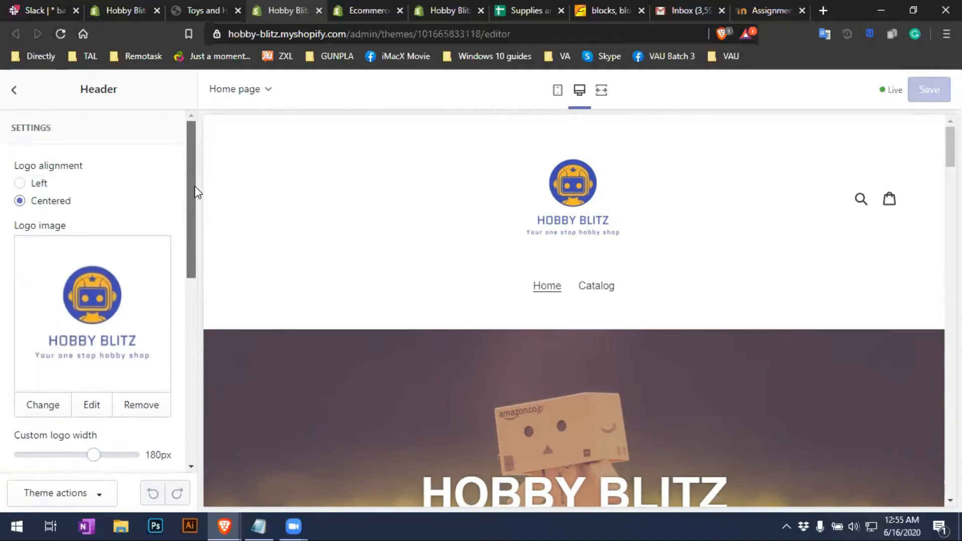
click(19, 183)
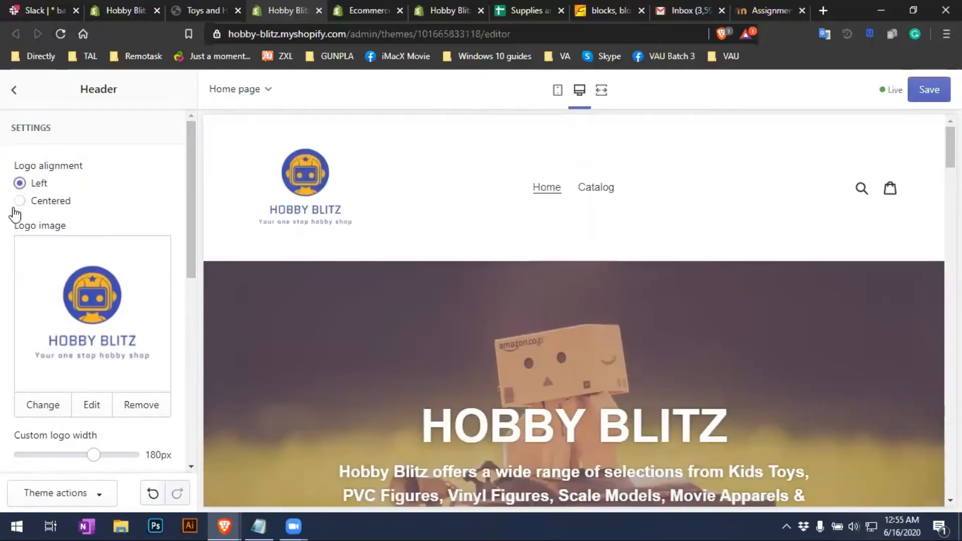
click(20, 201)
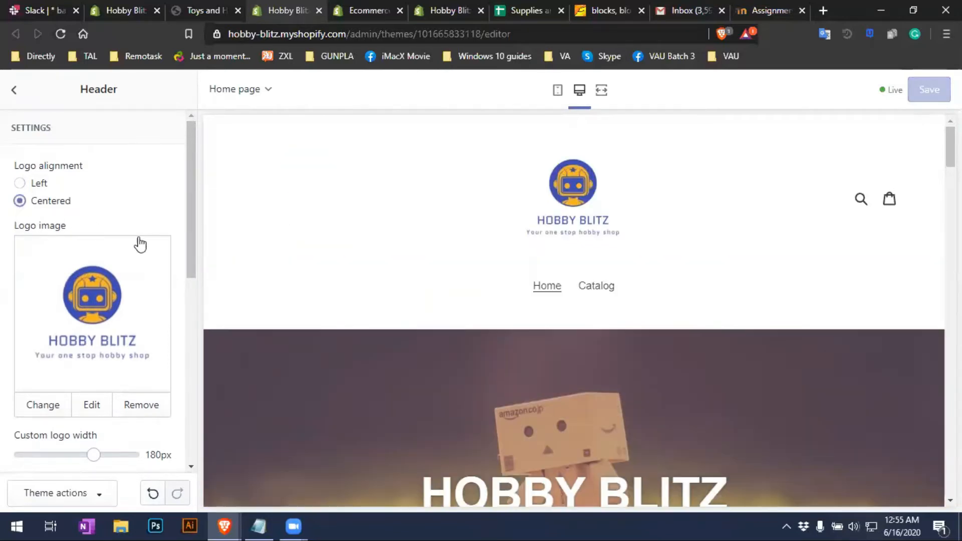
scroll(186, 271, down, 2)
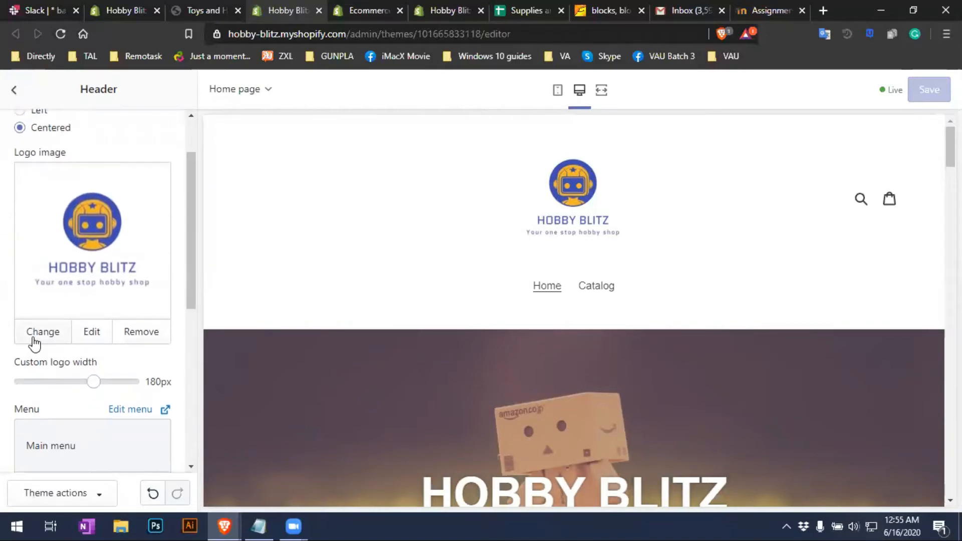
Upload the Hobby Blitz image file and select it as the header logo image
click(53, 340)
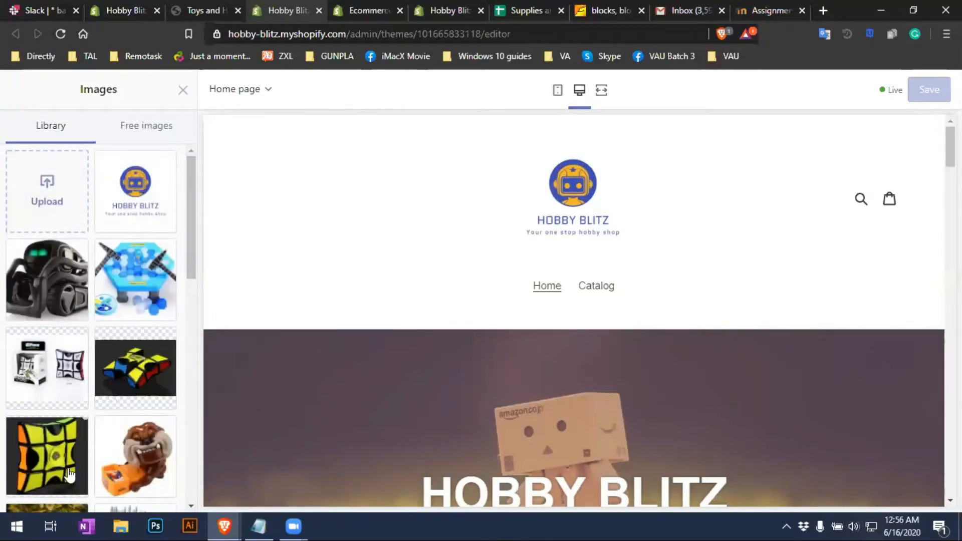
click(61, 201)
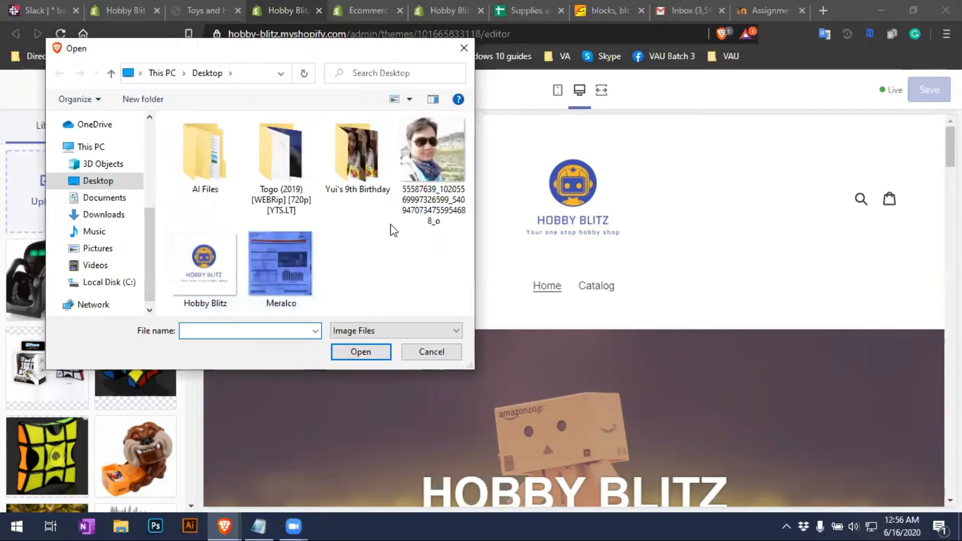
click(215, 280)
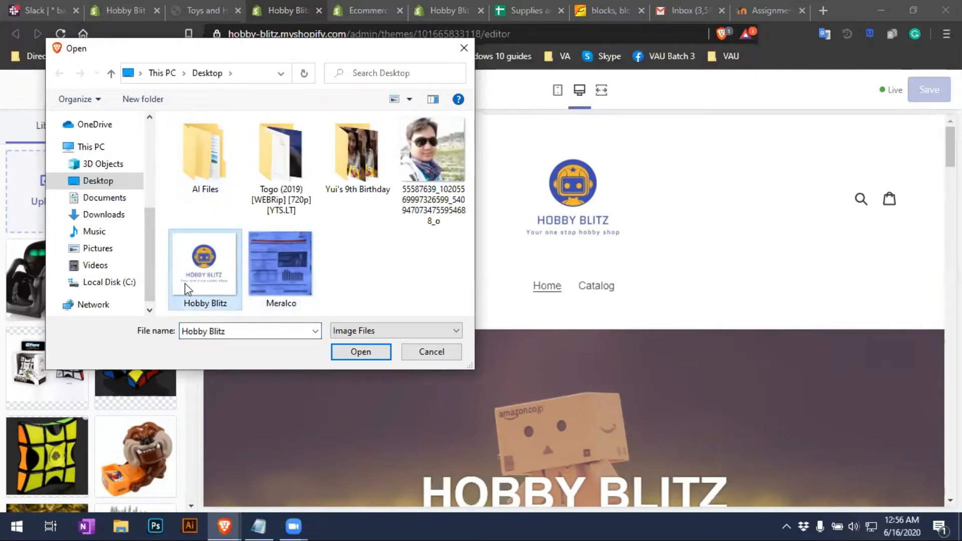
click(344, 359)
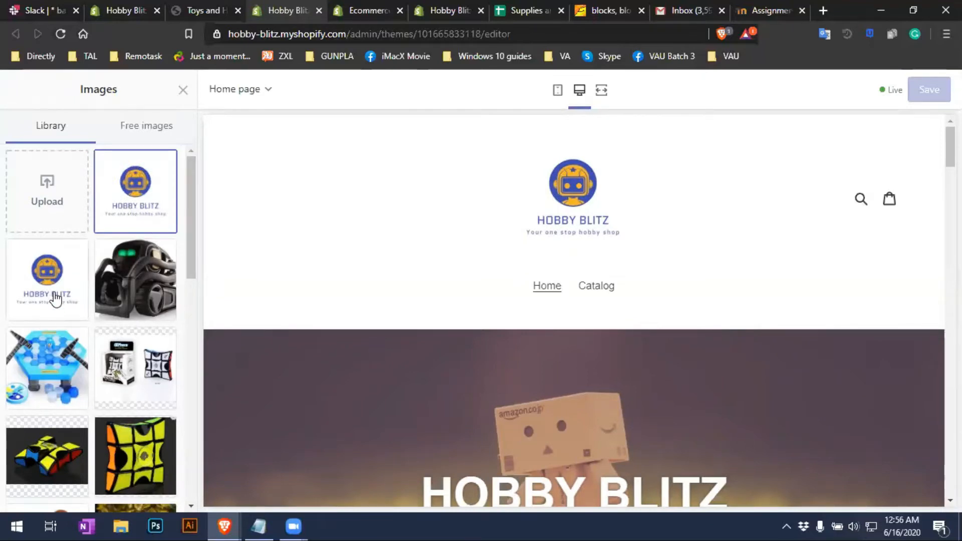
click(57, 299)
click(120, 209)
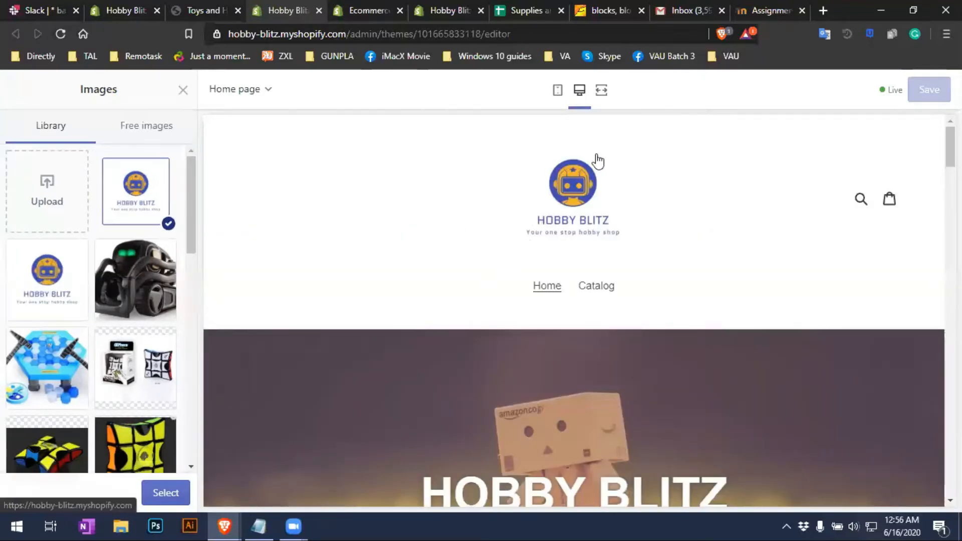
click(177, 502)
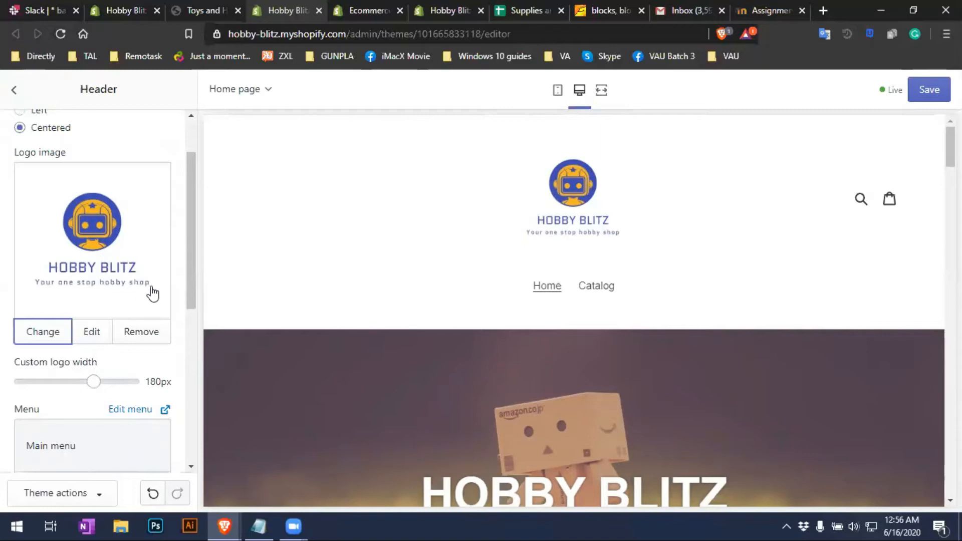
Widen the custom header logo to 215px
drag(188, 284, 184, 282)
scroll(184, 288, down, 2)
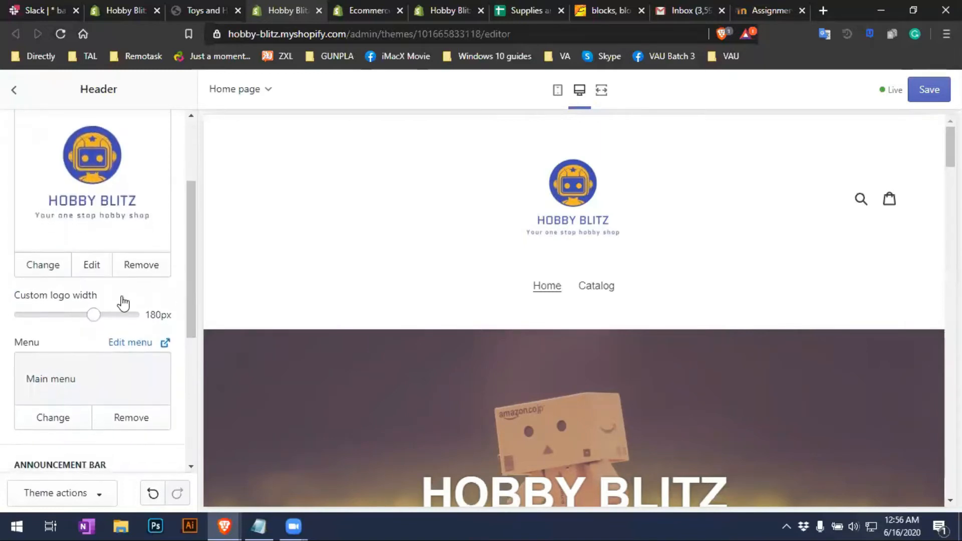
drag(93, 315, 111, 329)
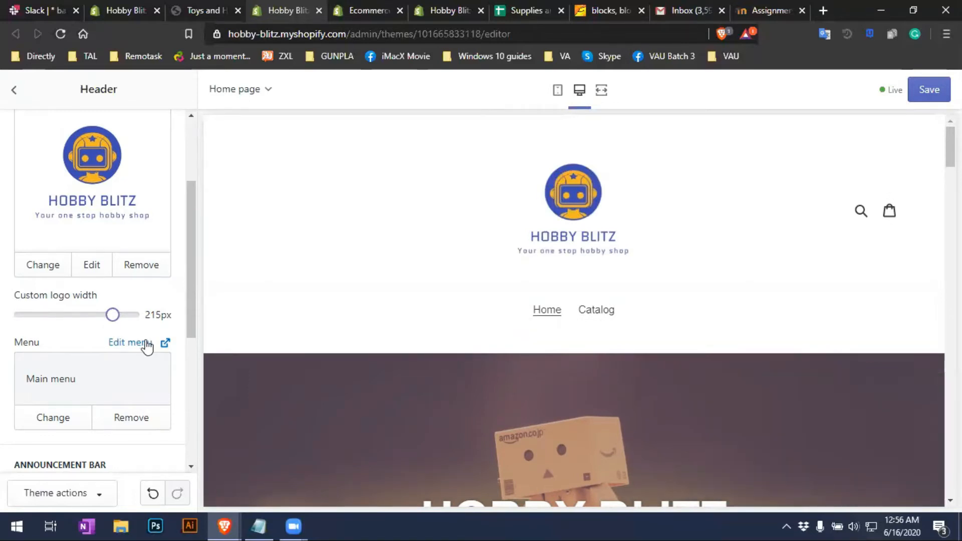
Preview the Footer menu in the header, then keep Main menu as the navigation
scroll(147, 346, down, 1)
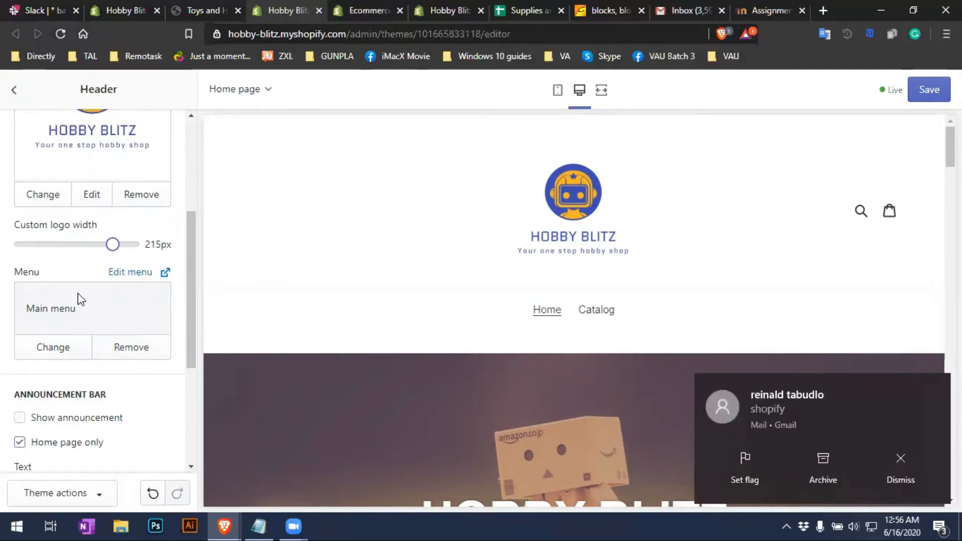
click(62, 360)
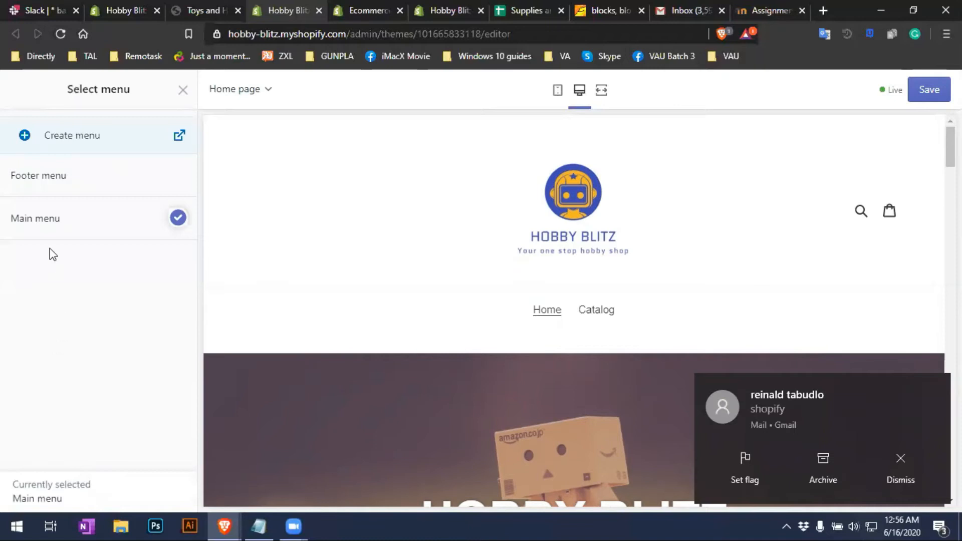
click(79, 189)
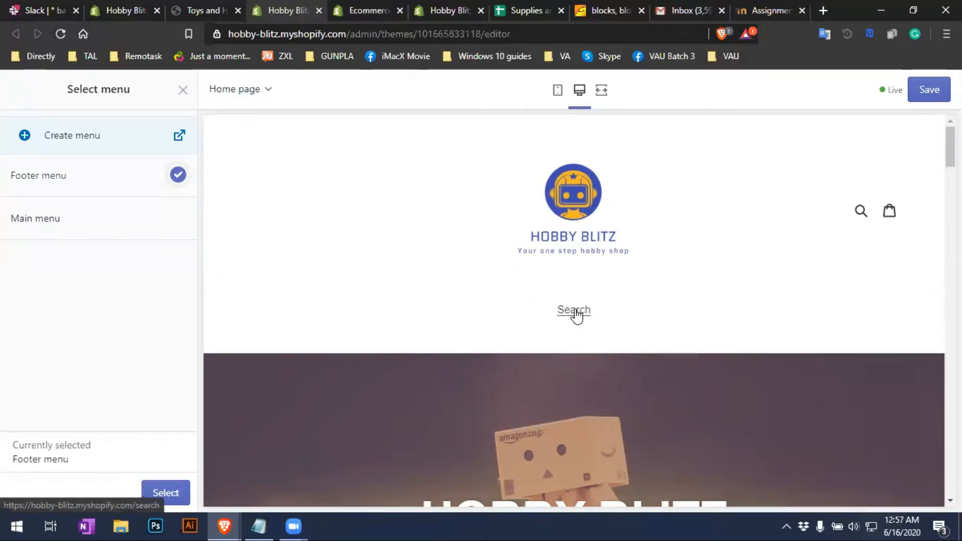
click(30, 226)
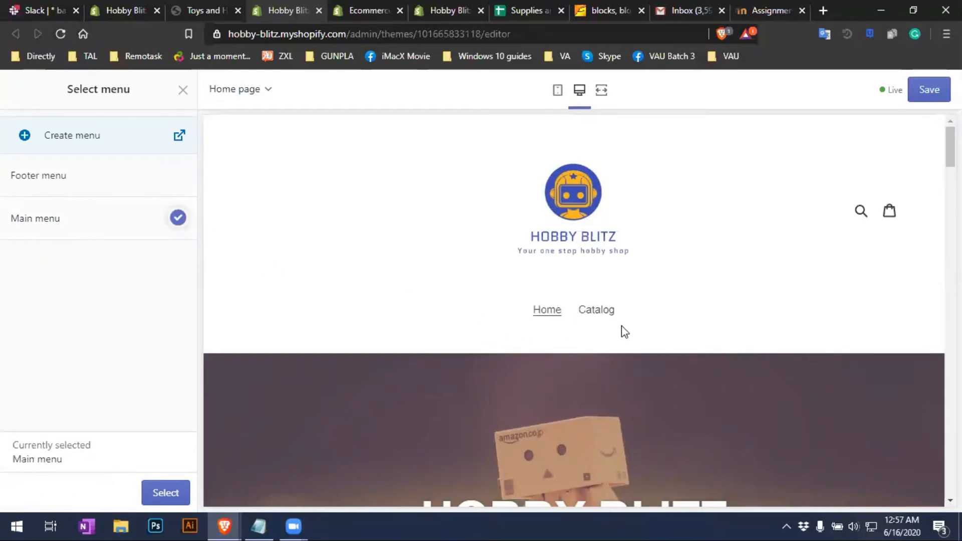
click(180, 492)
scroll(154, 361, down, 3)
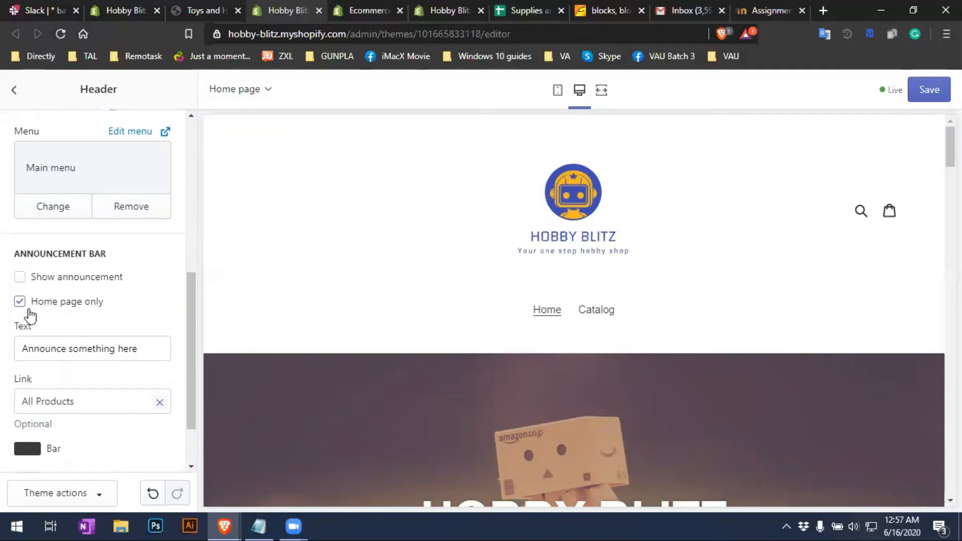
click(128, 349)
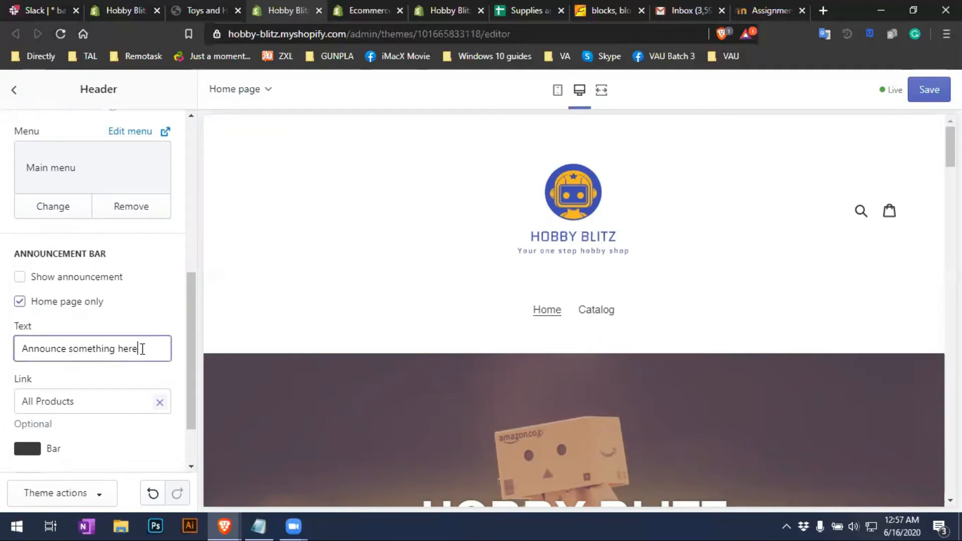
drag(151, 350, 13, 357)
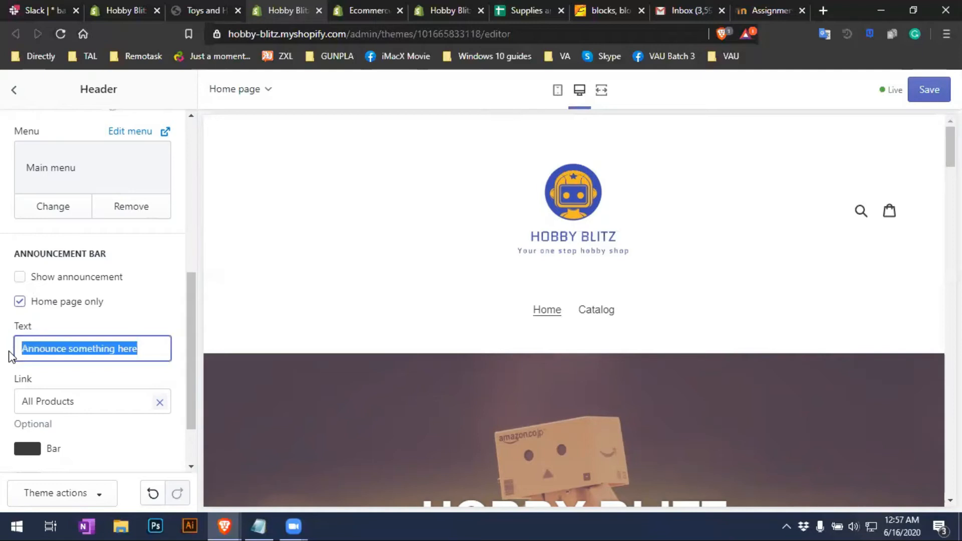
click(21, 279)
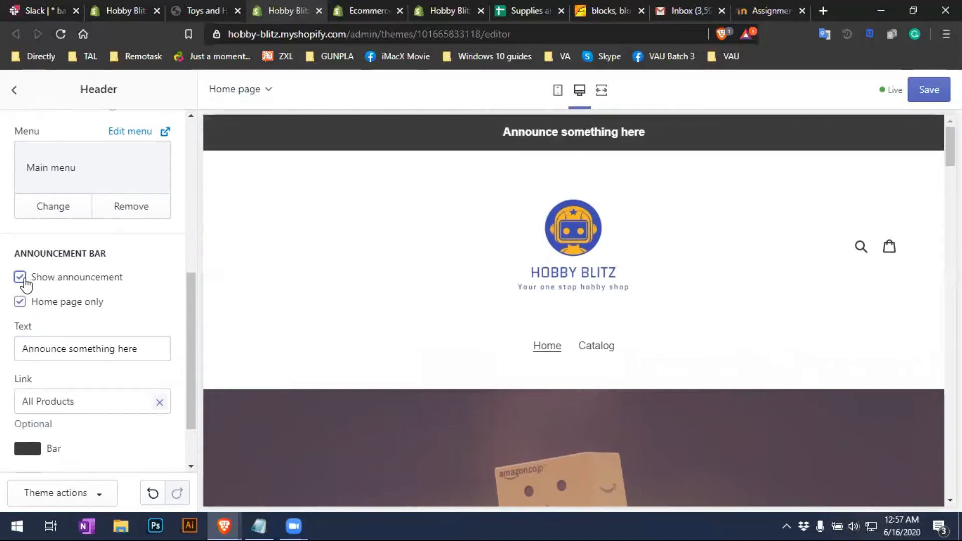
click(20, 282)
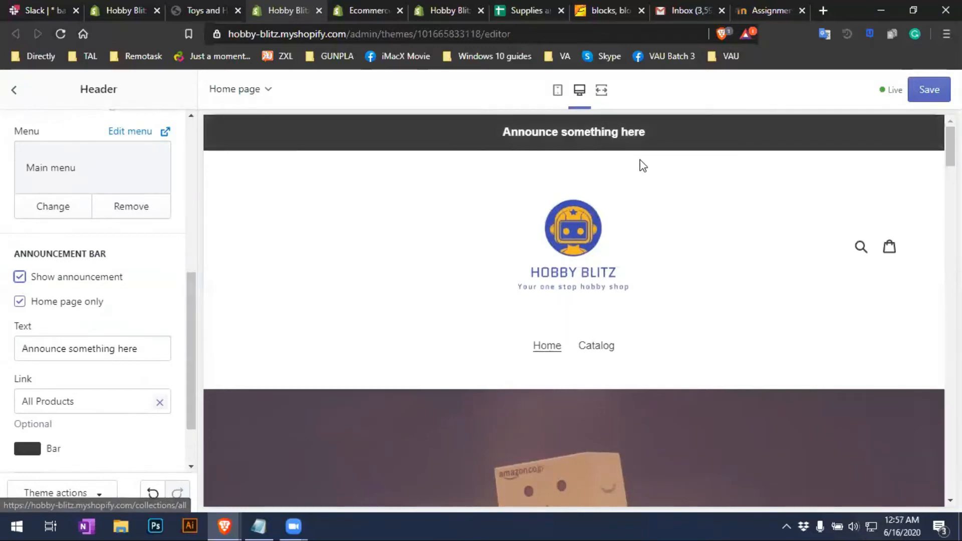
click(19, 278)
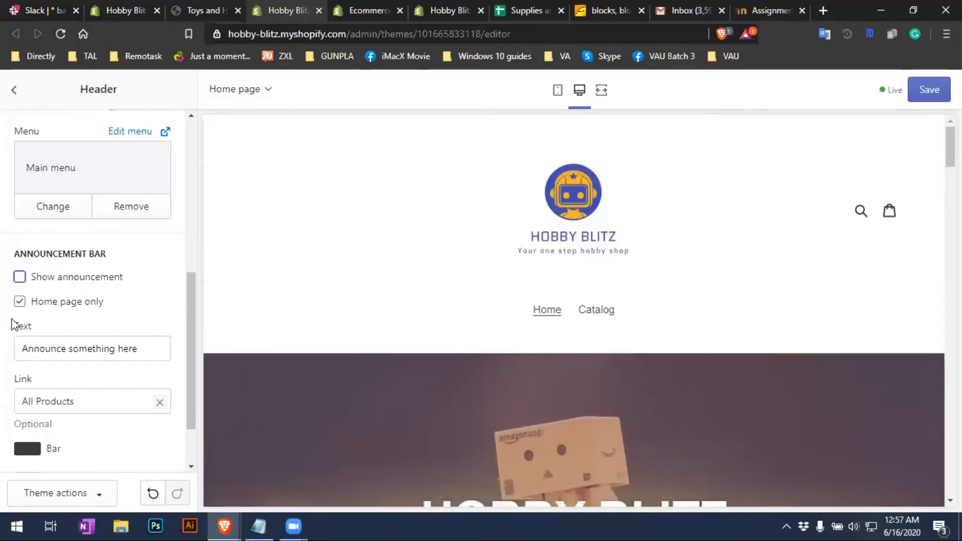
scroll(91, 421, down, 2)
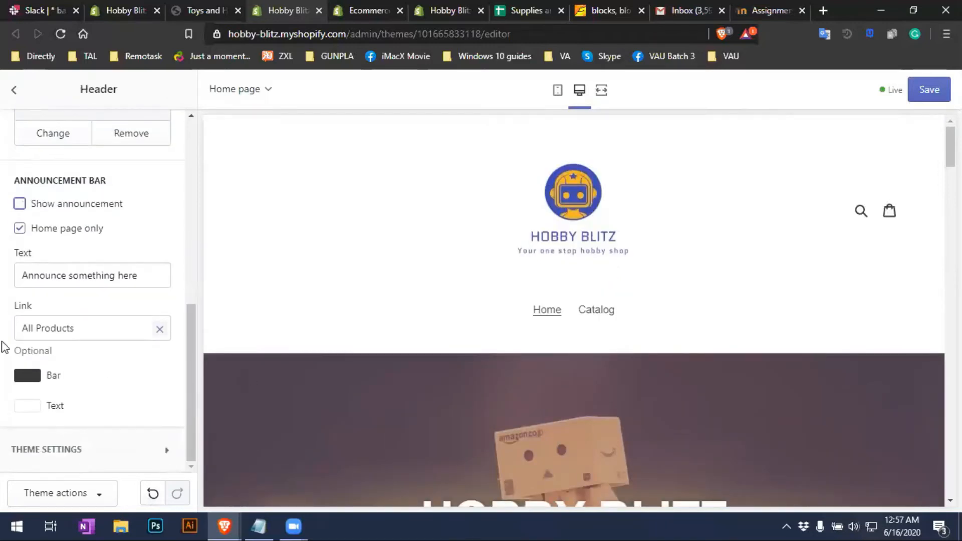
scroll(611, 306, down, 6)
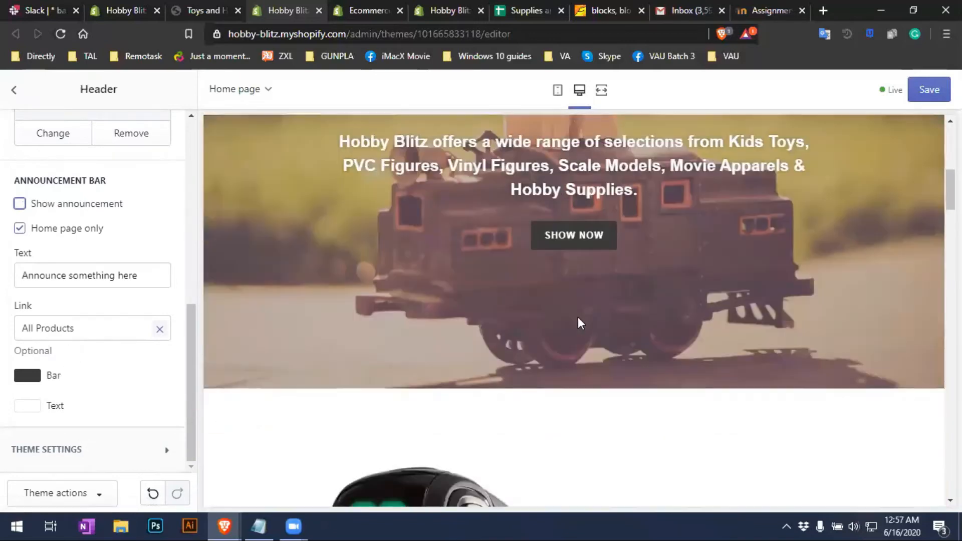
scroll(578, 324, up, 5)
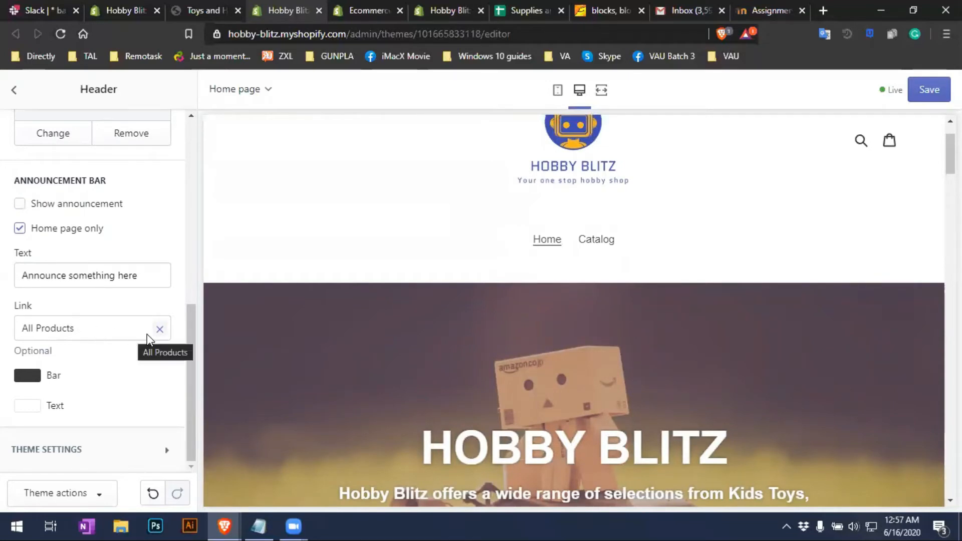
Link the announcement bar to the All Products collection
click(160, 330)
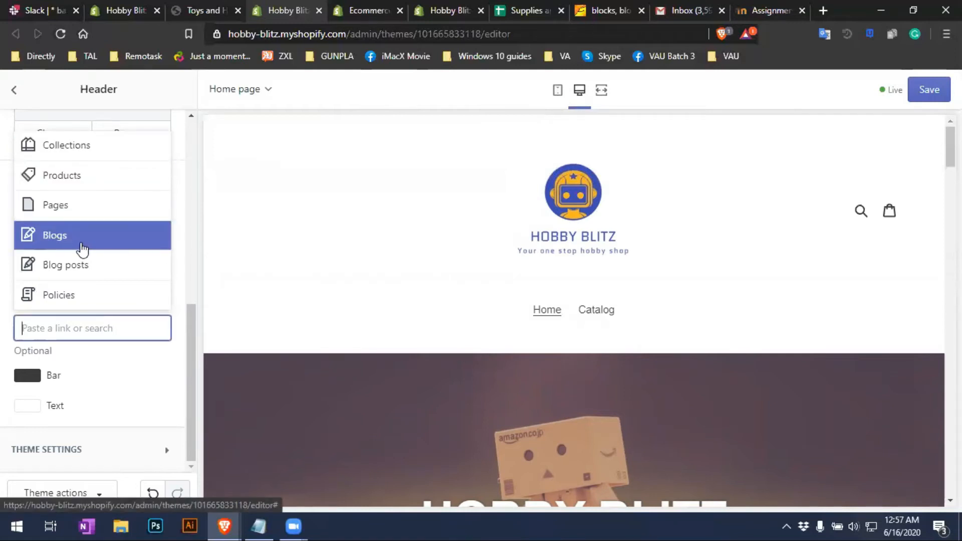
click(153, 409)
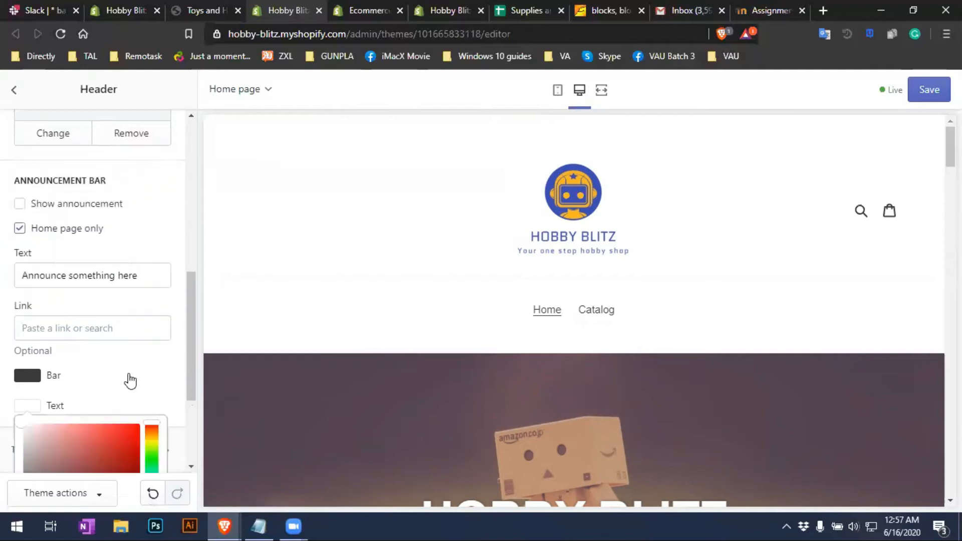
click(115, 328)
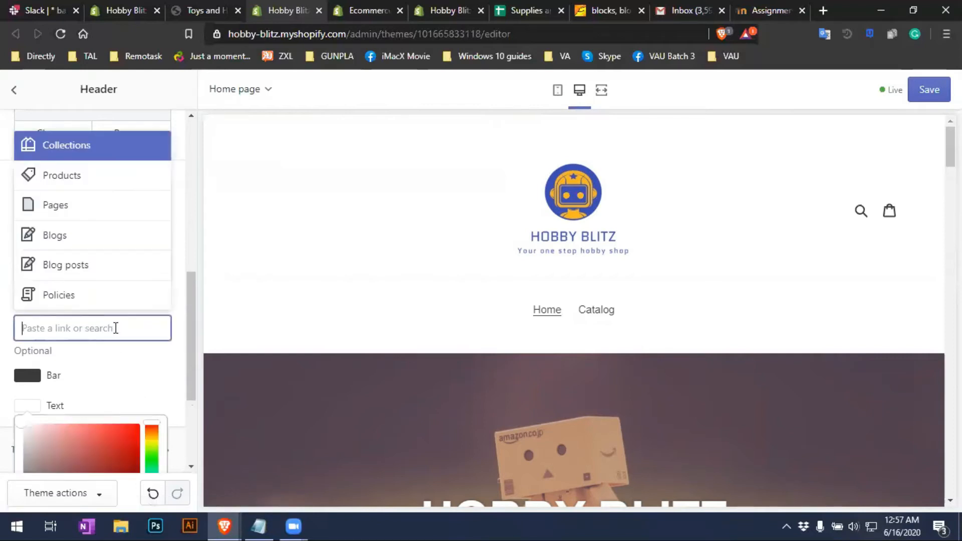
click(89, 180)
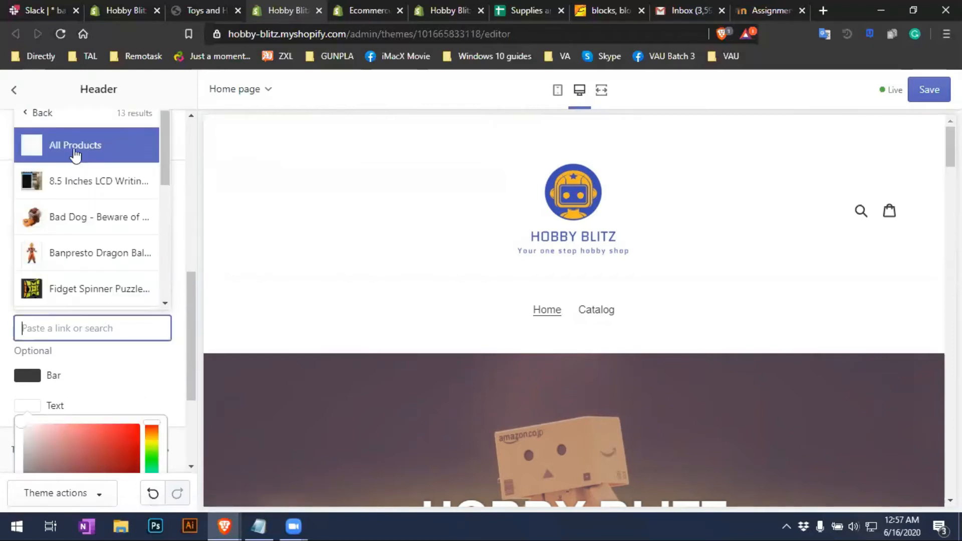
click(75, 147)
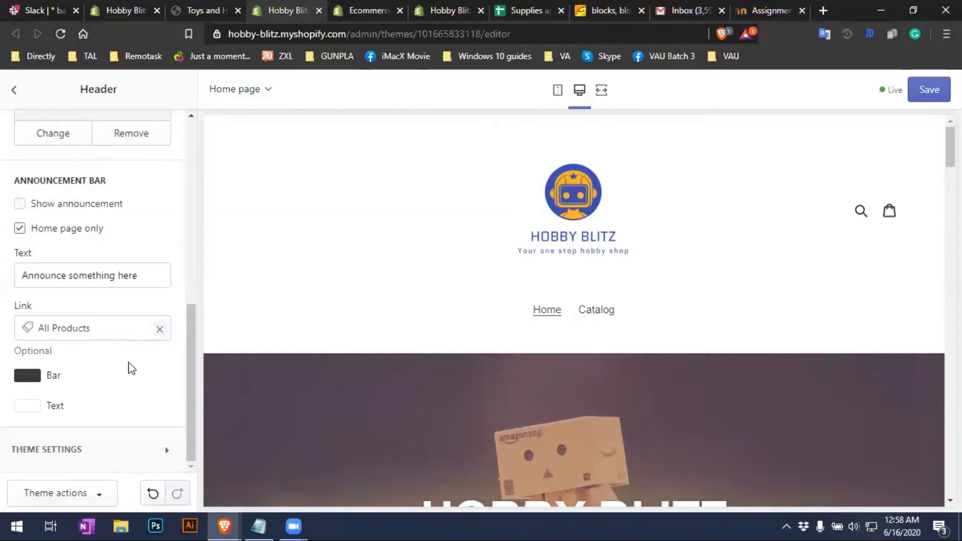
Leave the bar and text colours unchanged, save the header, and return to the sections list
click(39, 385)
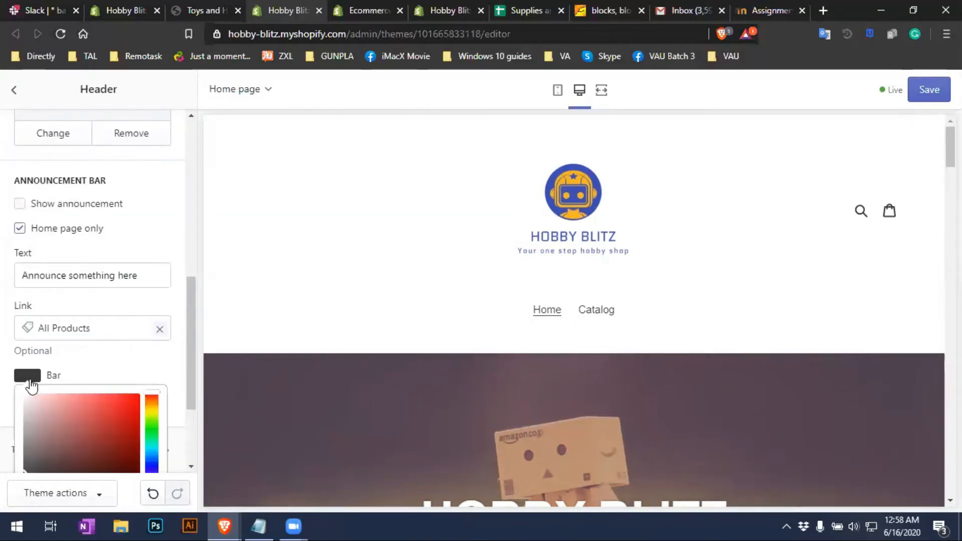
click(171, 372)
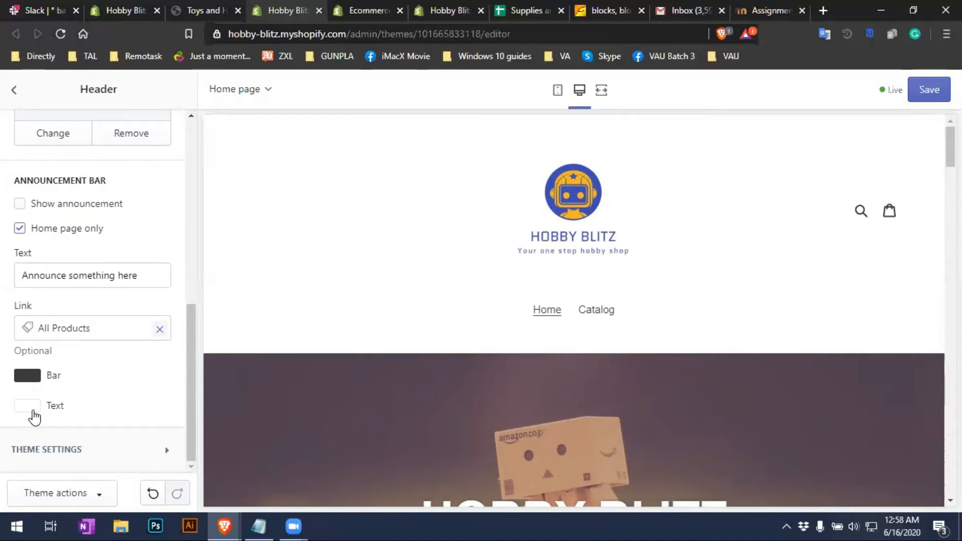
click(28, 407)
click(133, 379)
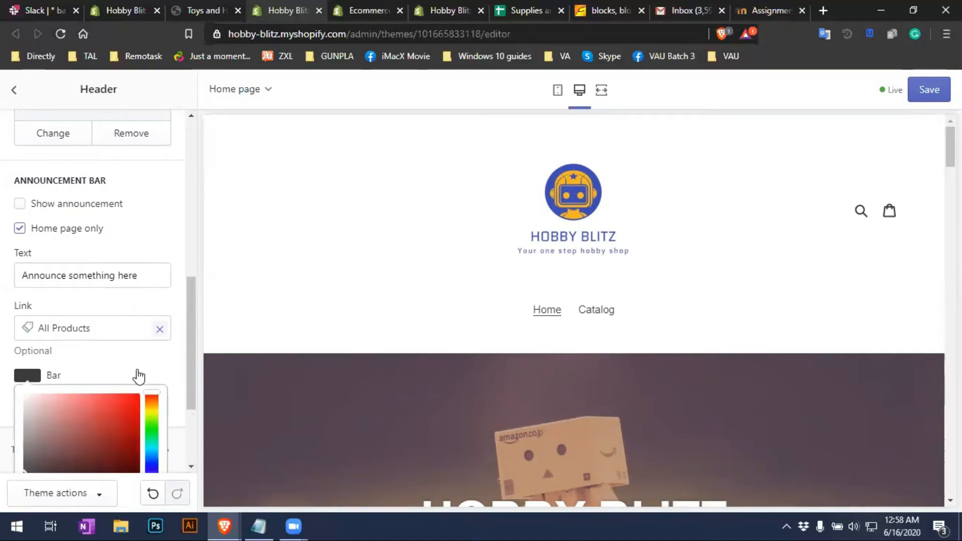
click(183, 368)
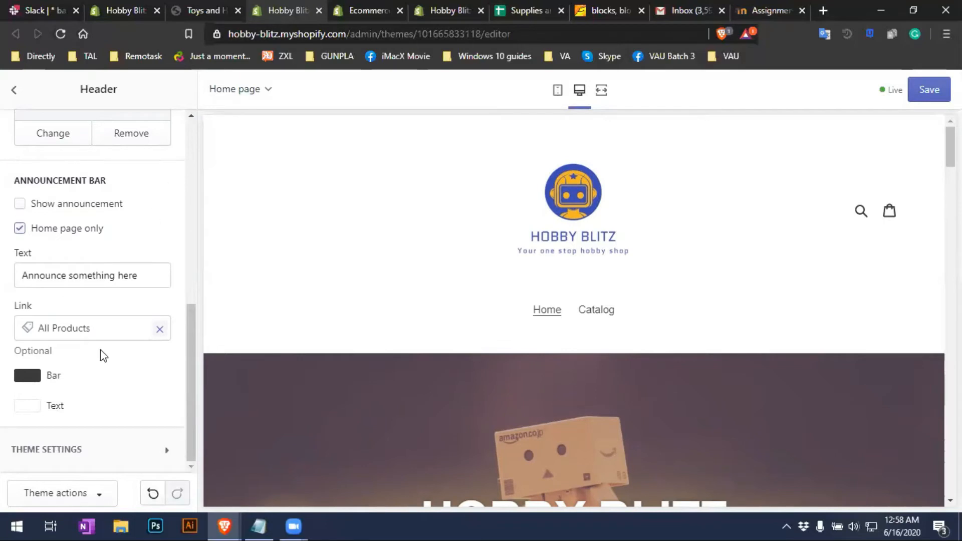
scroll(102, 356, up, 8)
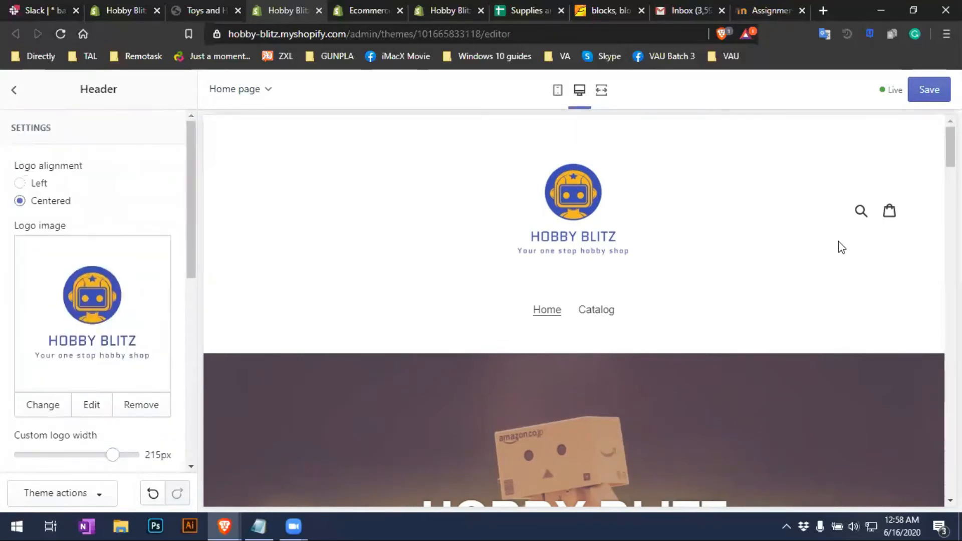
click(933, 94)
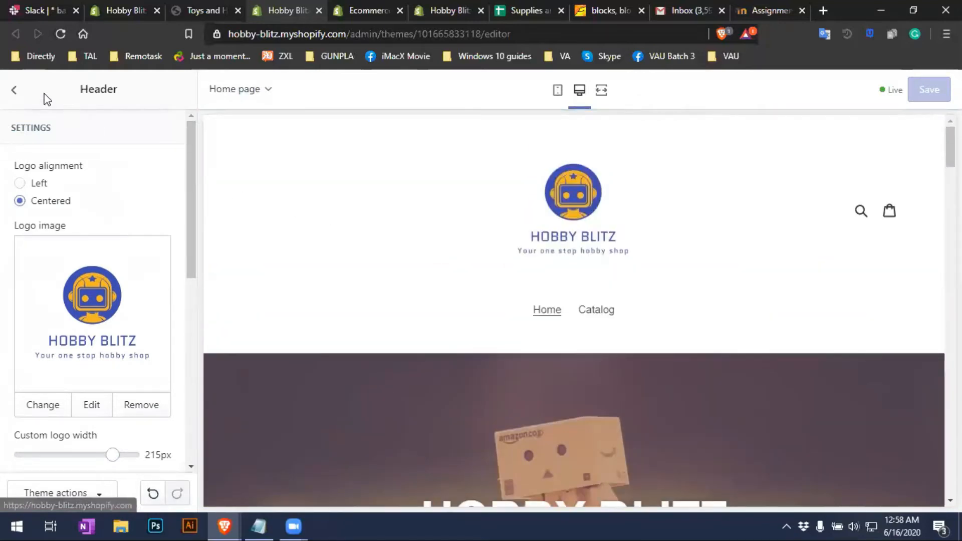
click(14, 92)
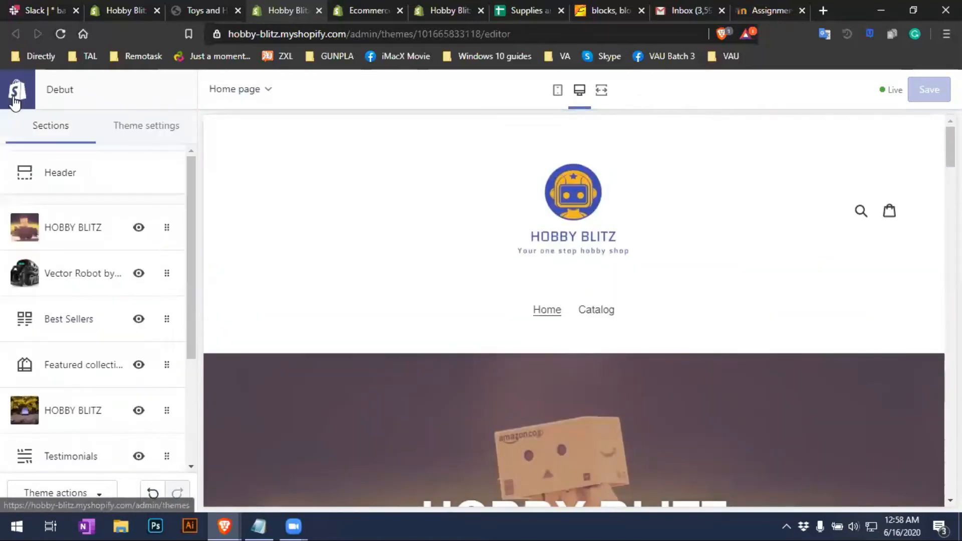
Open the HOBBY BLITZ banner section and scroll the preview to view the banner
click(73, 232)
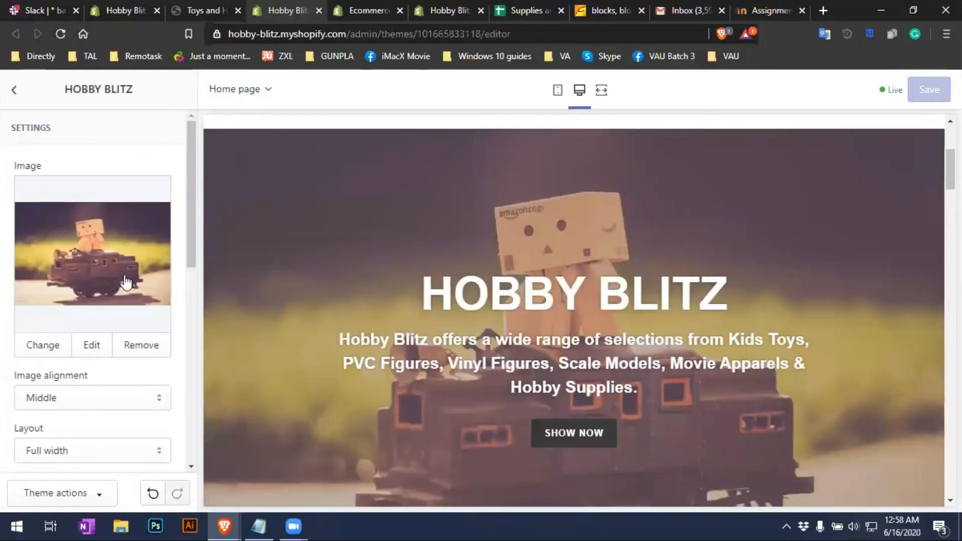
scroll(892, 290, down, 2)
scroll(877, 313, up, 1)
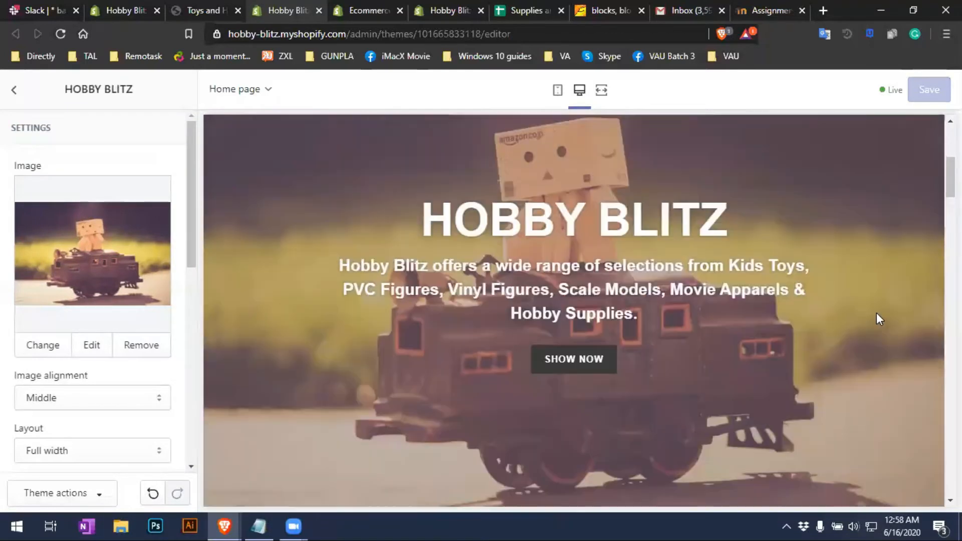
scroll(672, 336, up, 2)
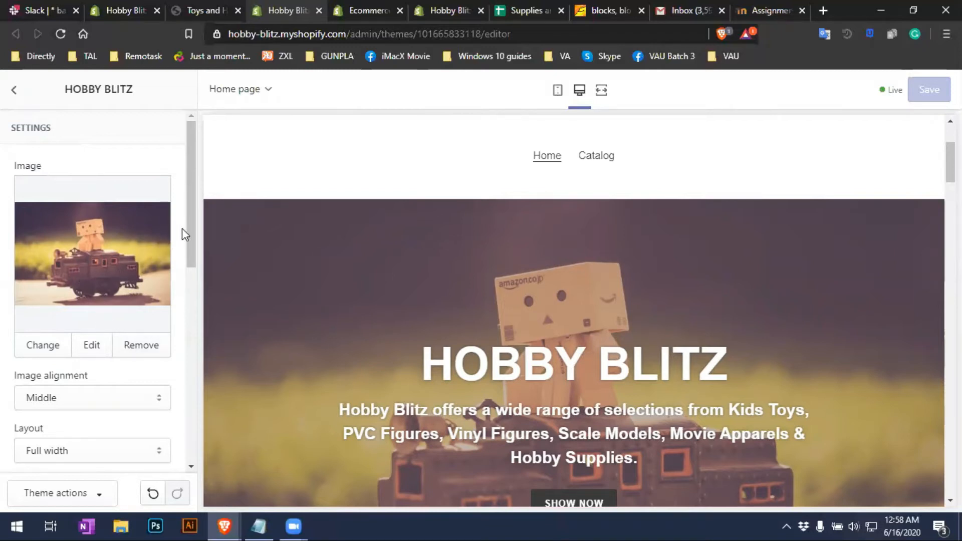
scroll(191, 228, down, 1)
scroll(190, 215, up, 1)
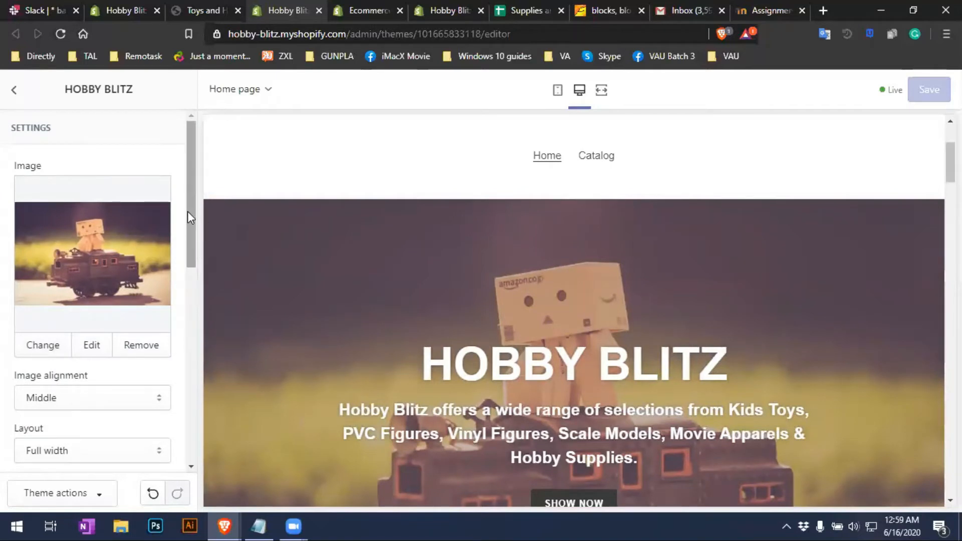
Browse the image library but keep the current toy-car banner image
click(43, 346)
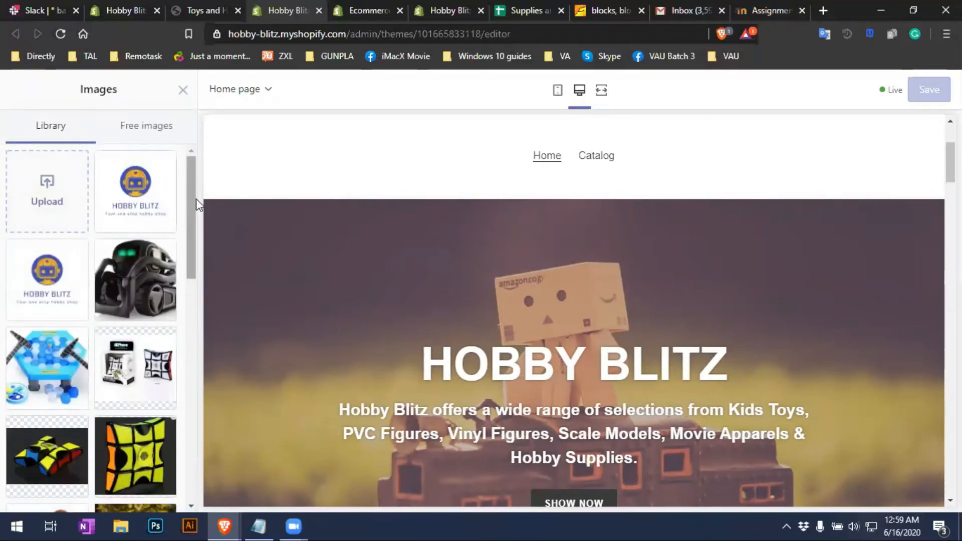
drag(189, 205, 188, 265)
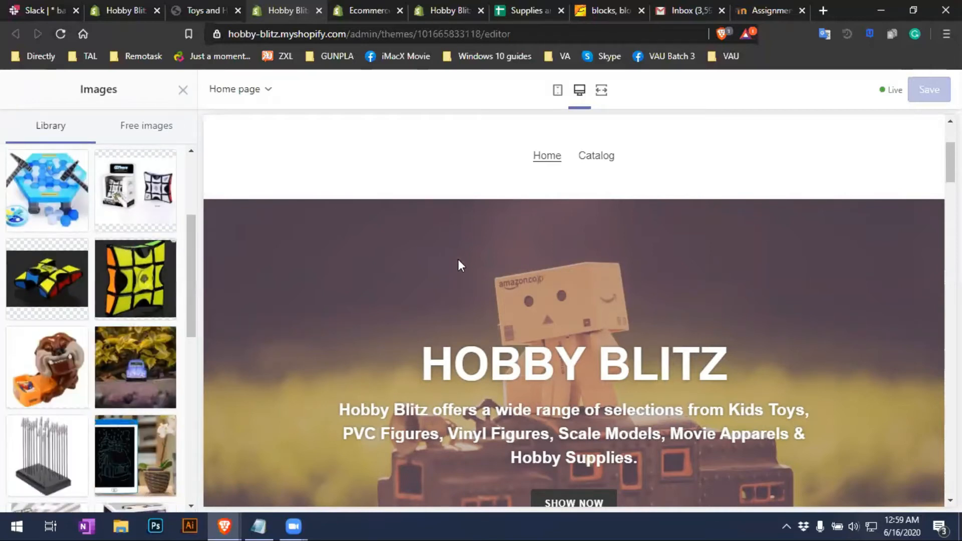
click(182, 91)
scroll(116, 368, down, 2)
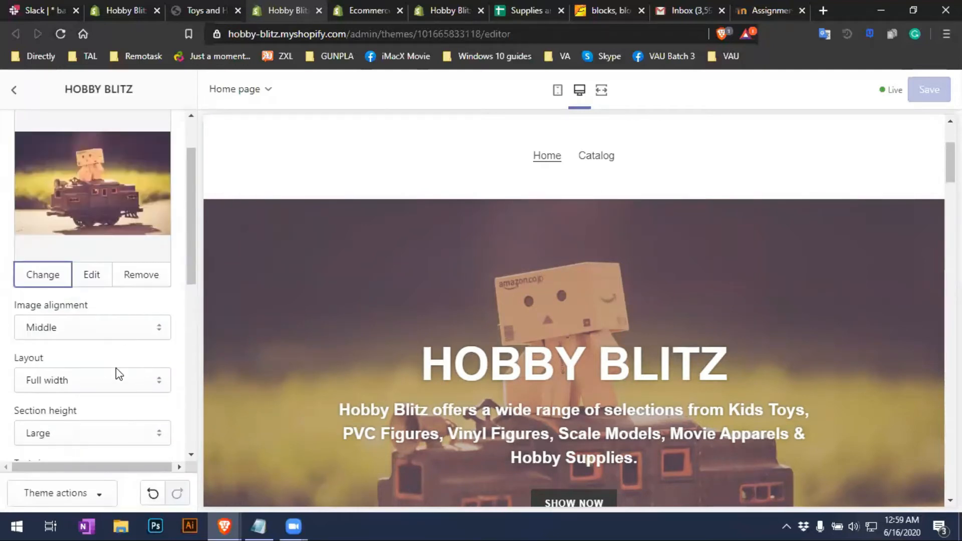
Try Top, Middle and Bottom banner image alignment, settling on Middle
click(100, 325)
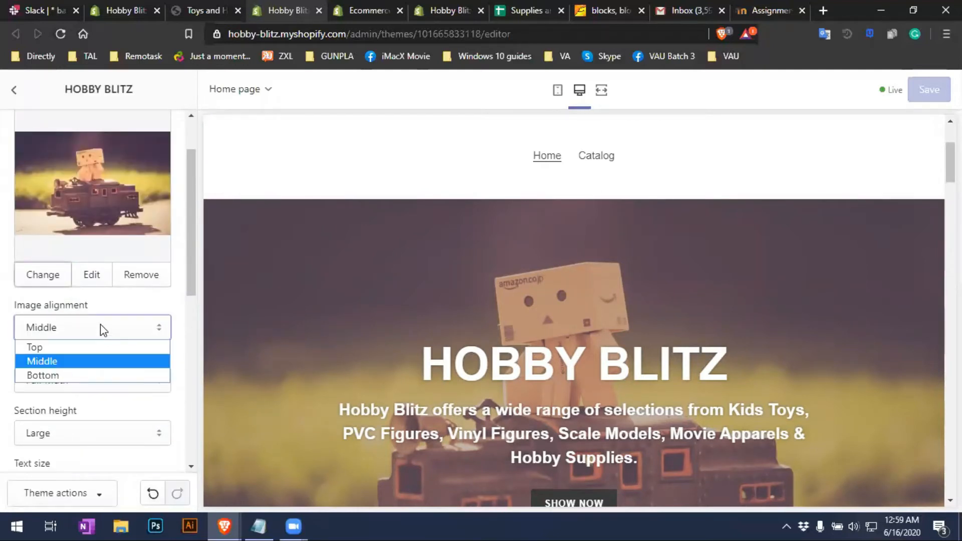
click(78, 347)
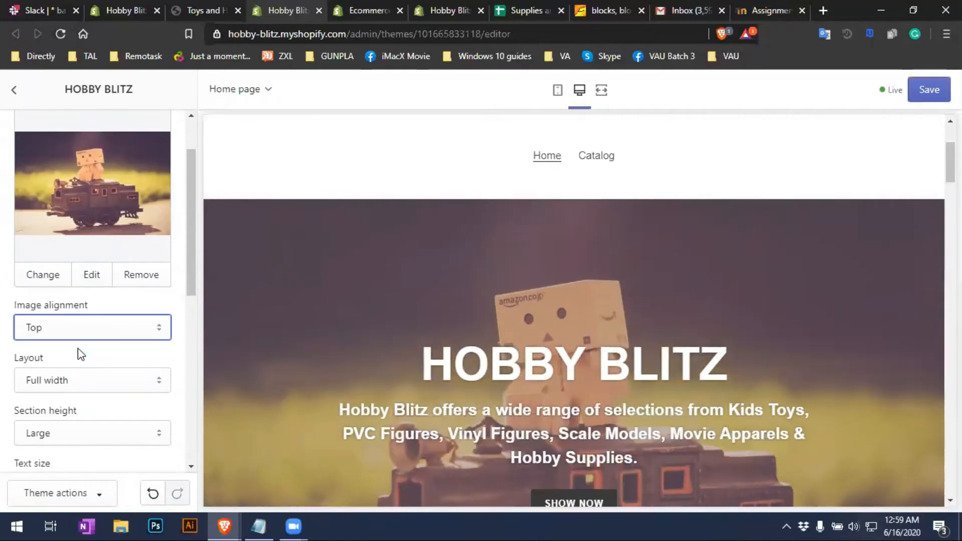
click(91, 330)
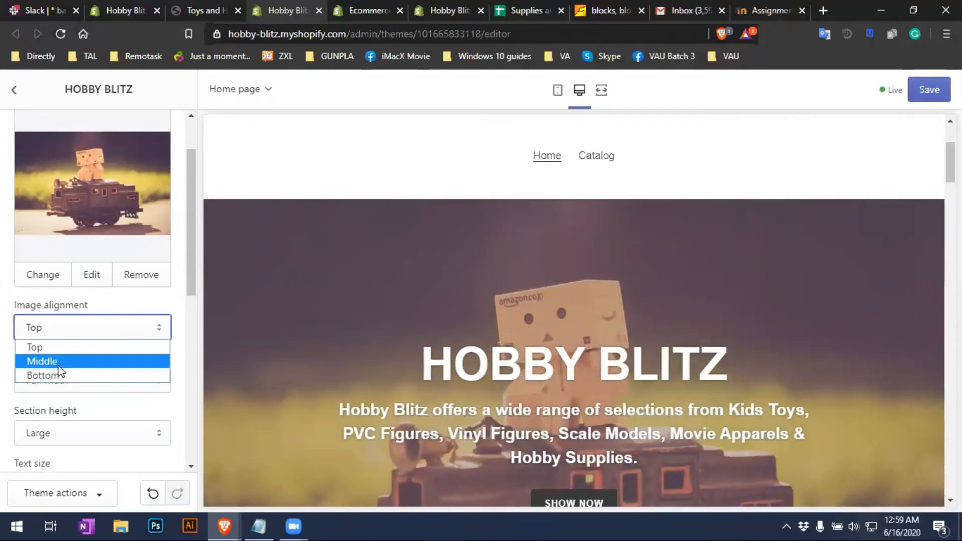
click(59, 363)
click(91, 331)
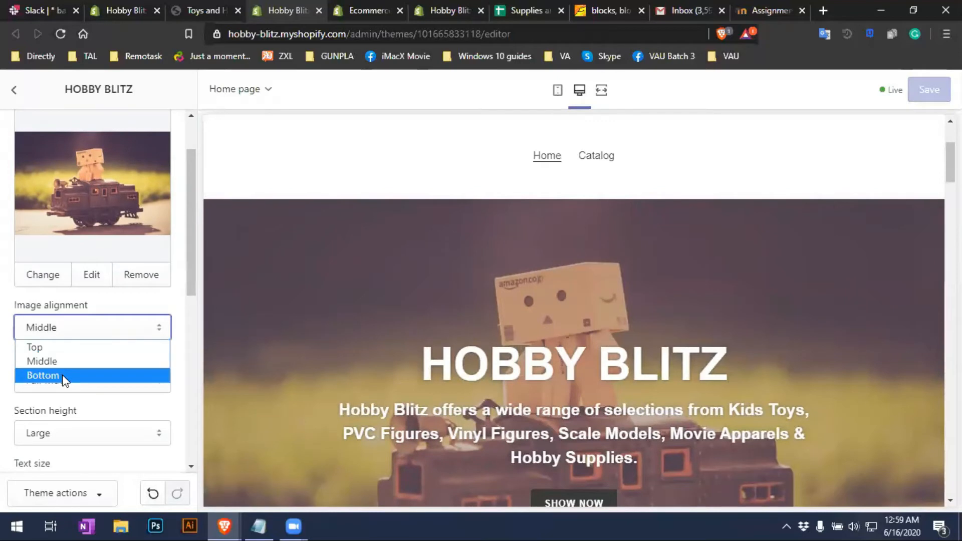
click(62, 375)
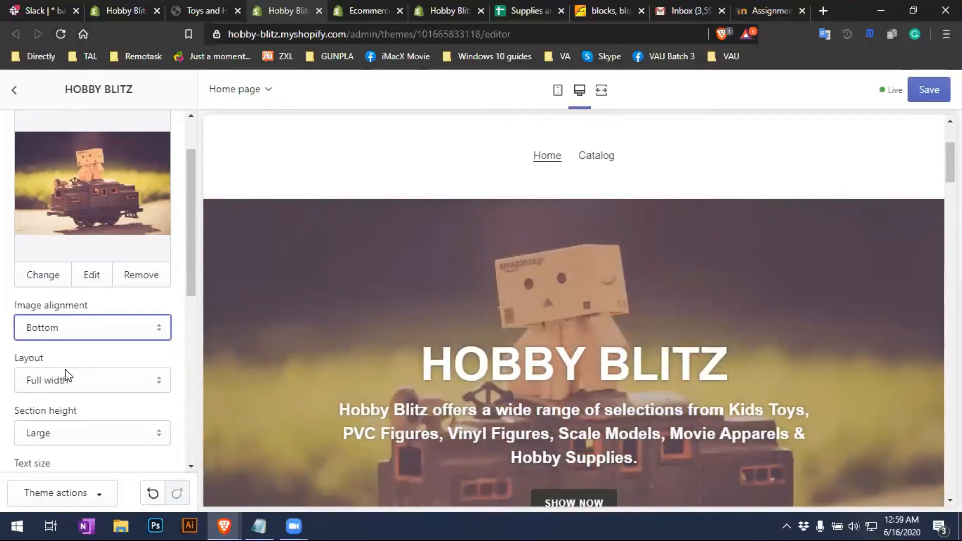
click(80, 331)
click(71, 360)
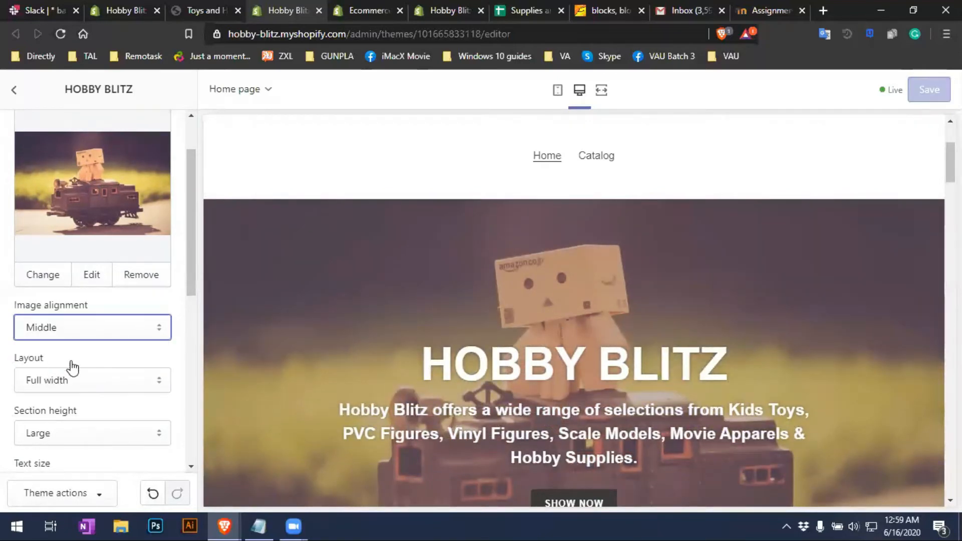
Try a fixed-width banner layout, then restore Full width
click(103, 384)
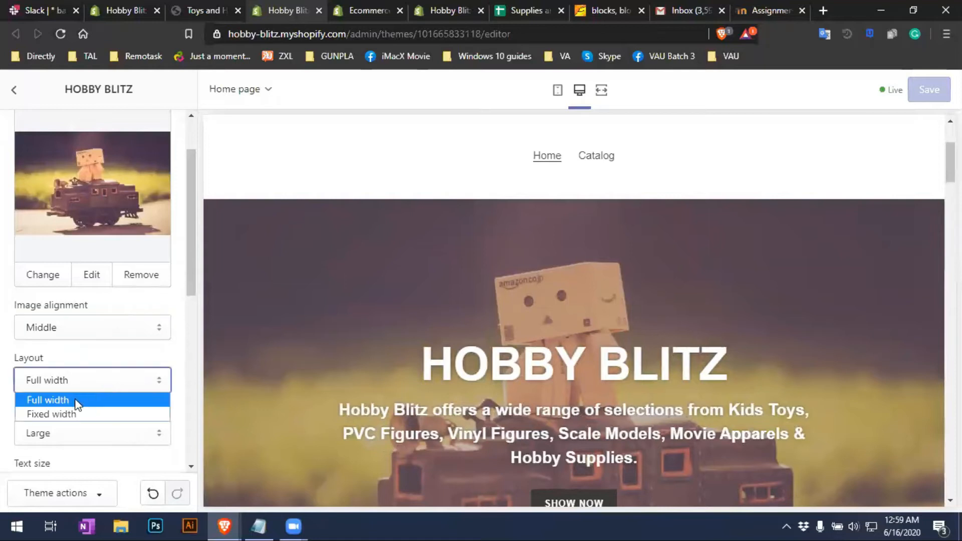
click(58, 416)
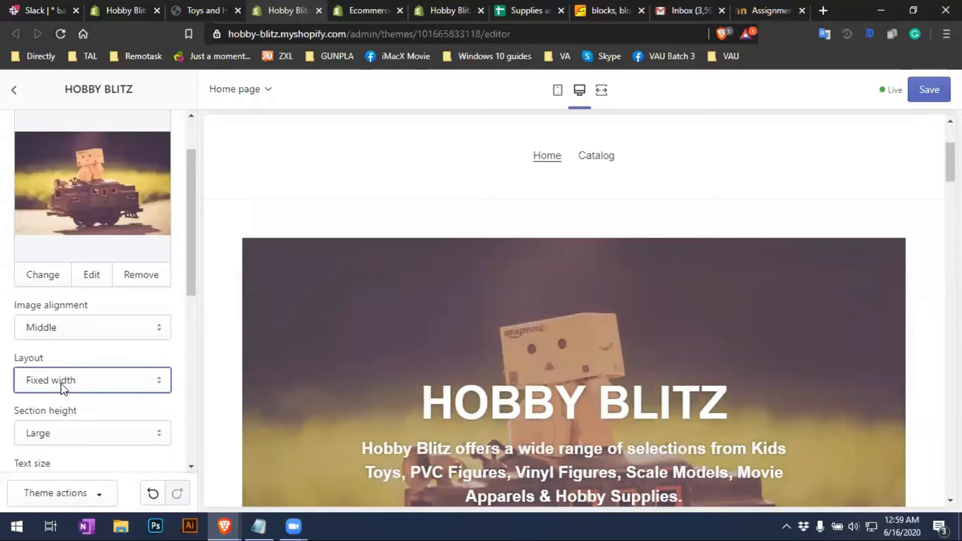
click(62, 386)
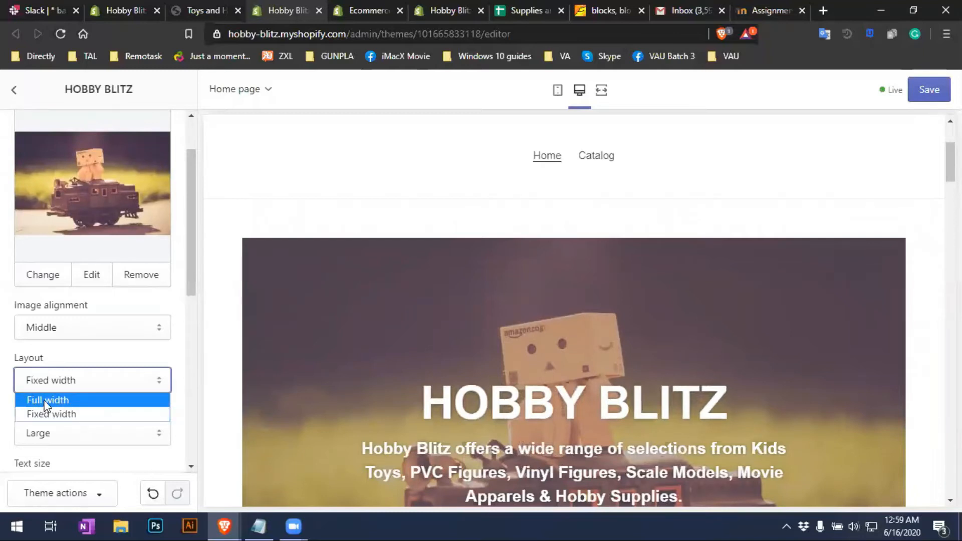
click(47, 400)
scroll(97, 391, down, 3)
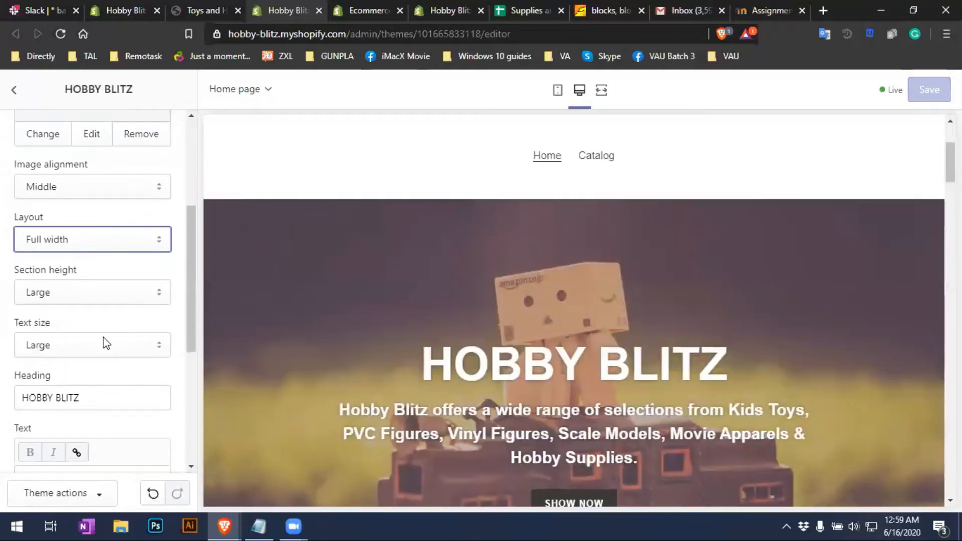
Keep the banner's section height and text size at Large
click(109, 296)
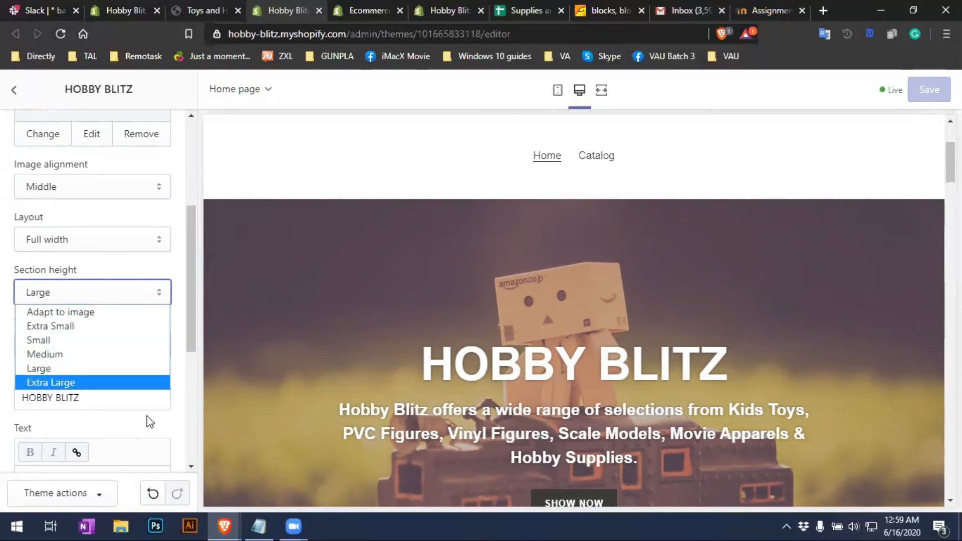
click(182, 348)
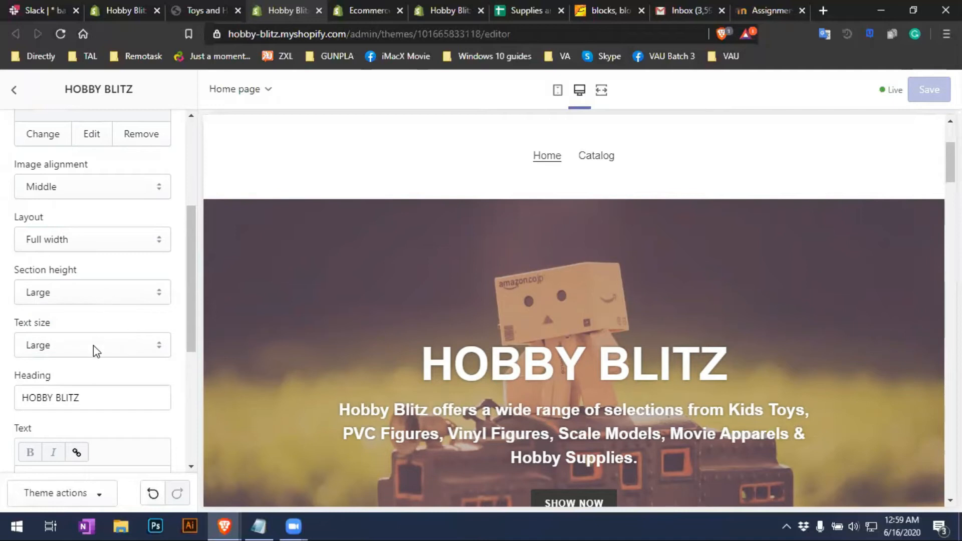
click(124, 351)
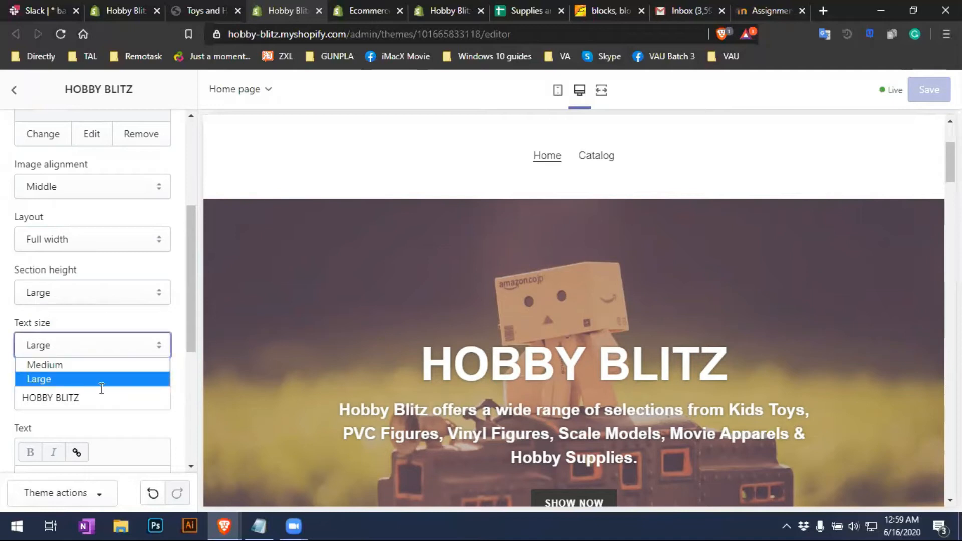
click(182, 367)
scroll(161, 356, down, 3)
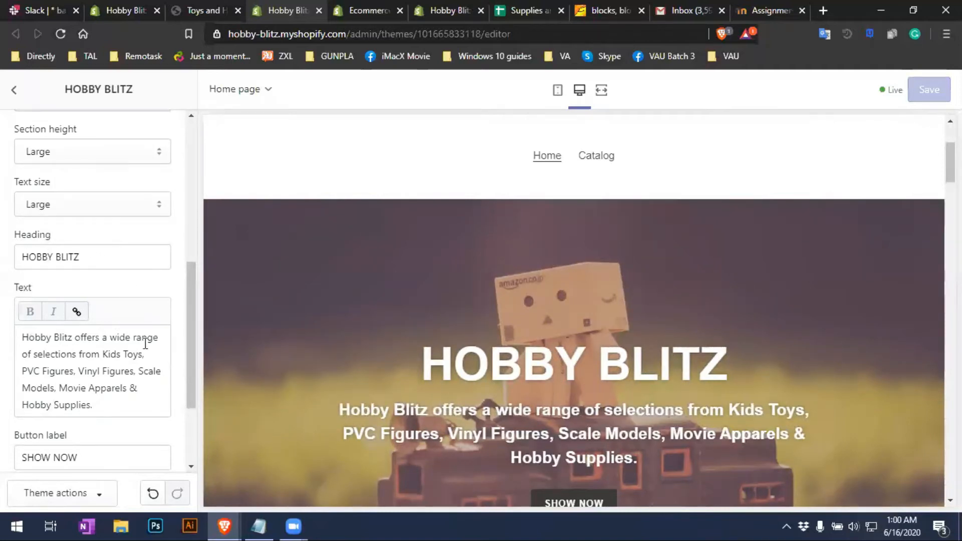
Retype the final Z of the HOBBY BLITZ heading, leaving it unchanged
click(103, 260)
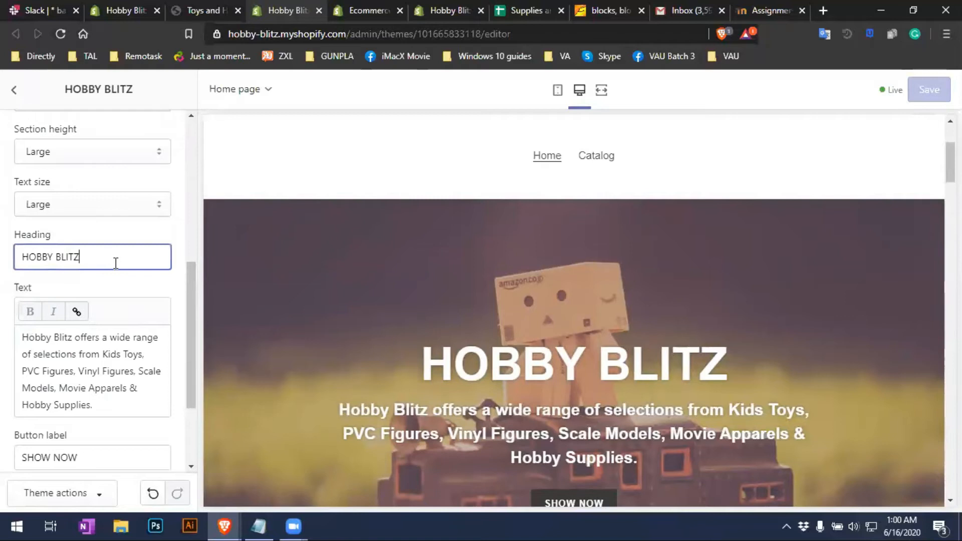
key(BackSpace)
text(z)
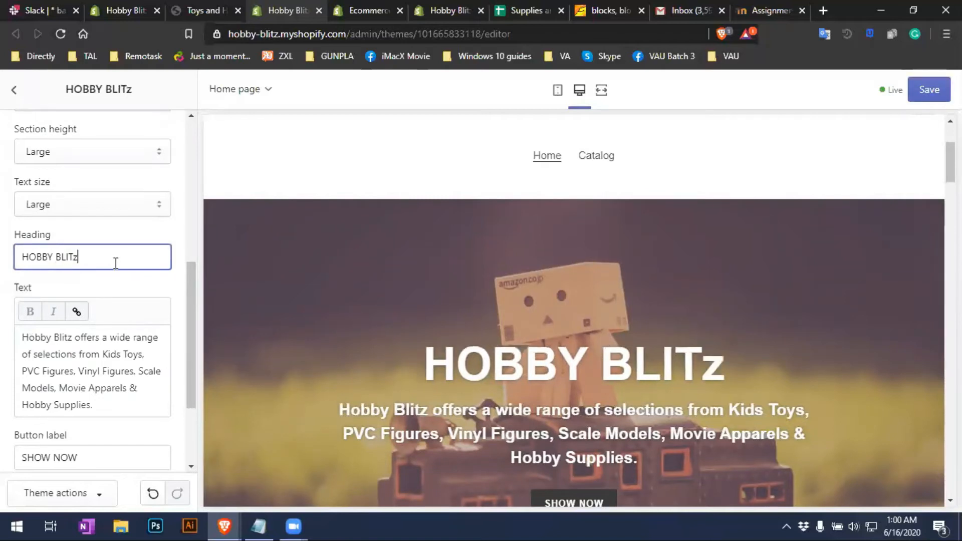
key(BackSpace)
text(Z)
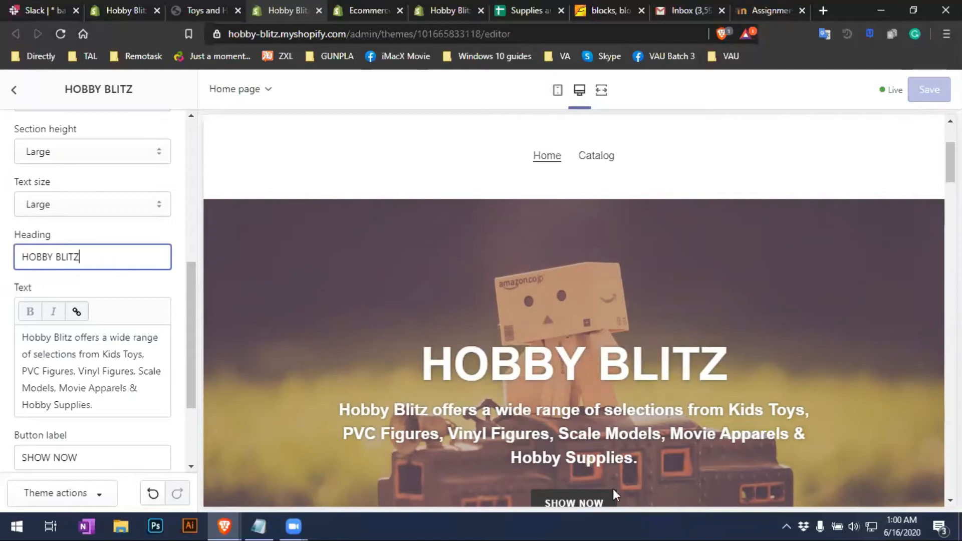
Replace the button label SHOW NOW with SHOP NOW
click(106, 372)
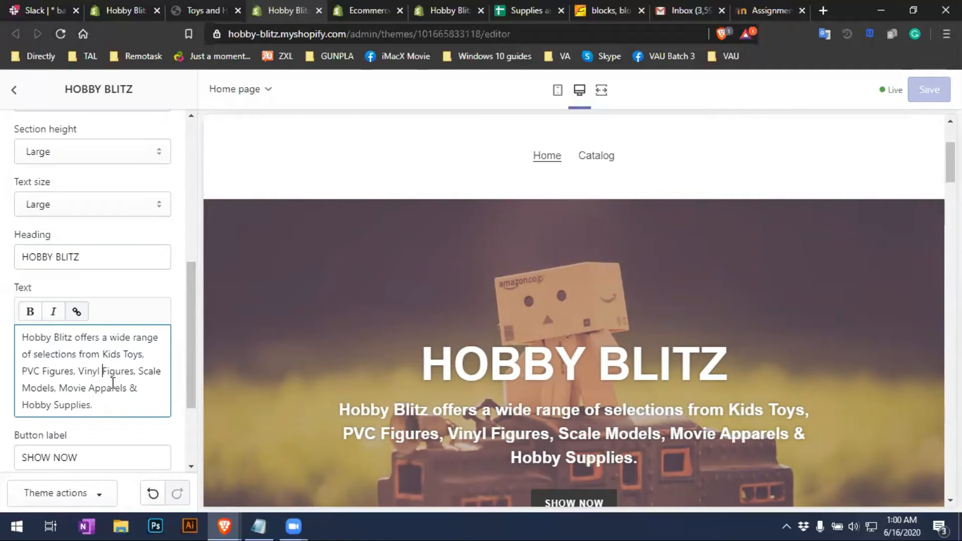
scroll(113, 383, down, 1)
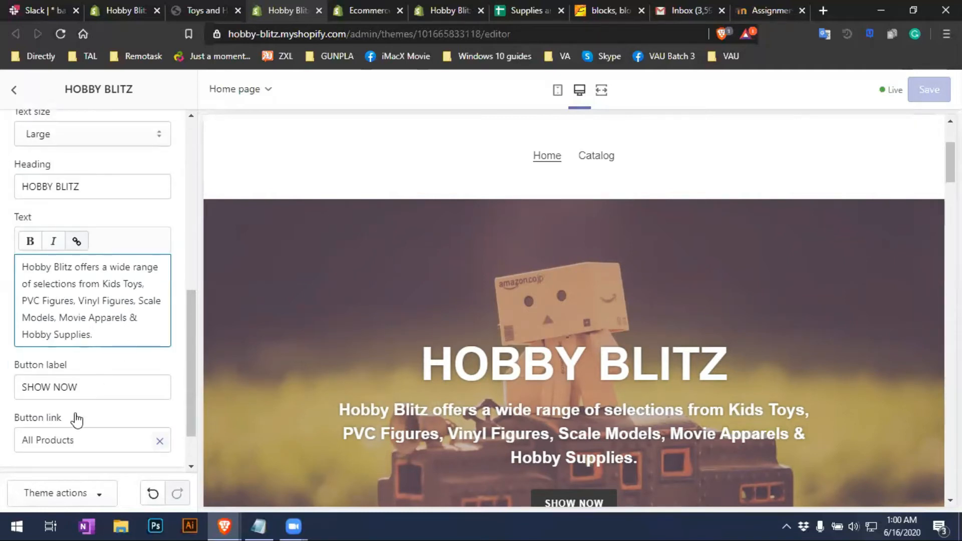
scroll(735, 396, down, 3)
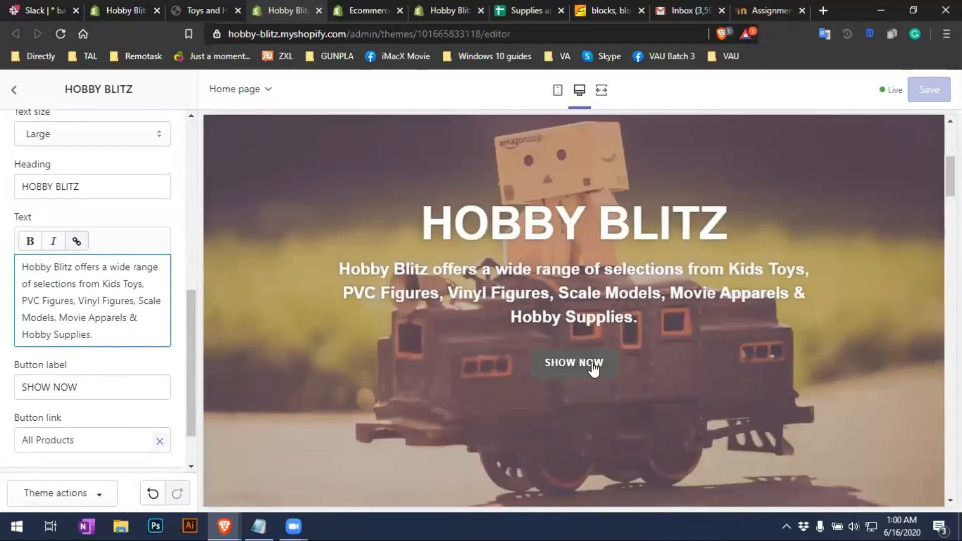
click(100, 387)
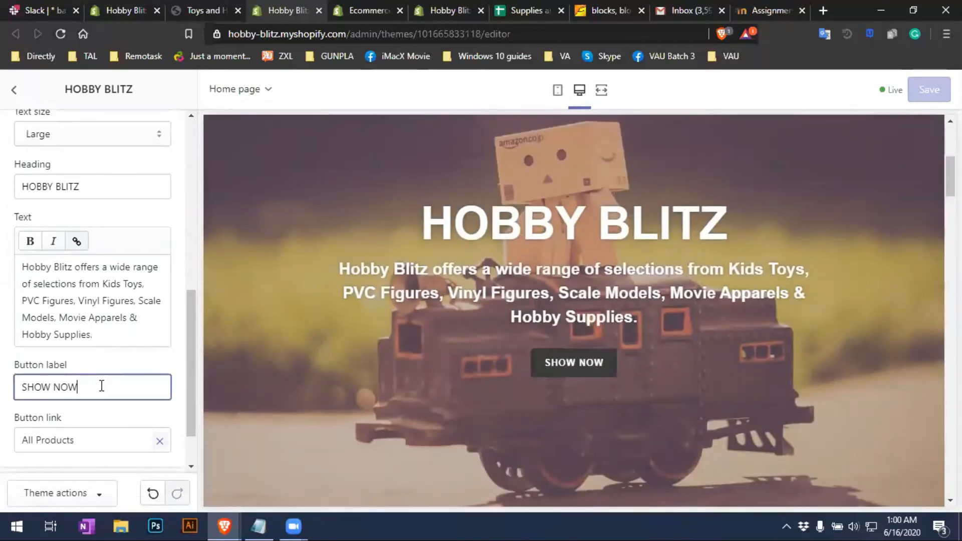
drag(116, 385, 10, 370)
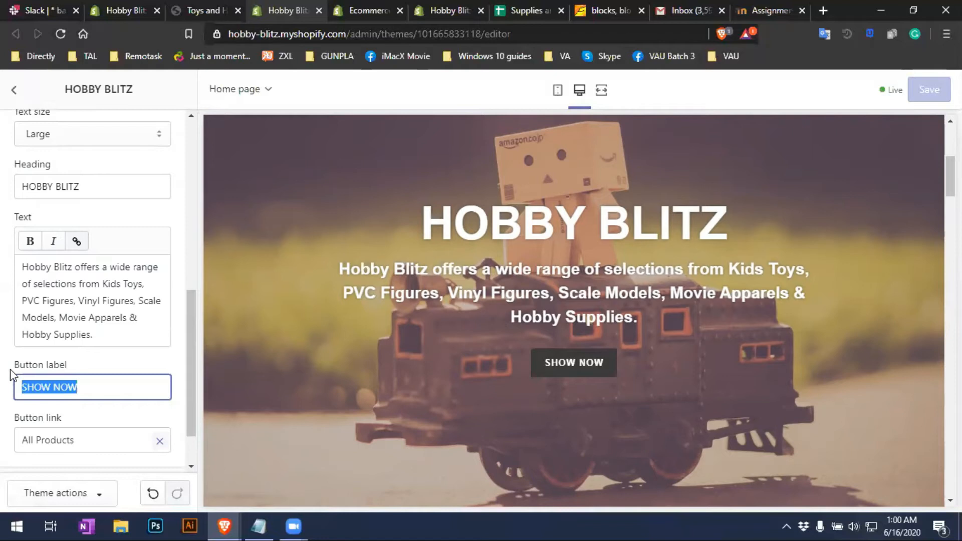
key(BackSpace)
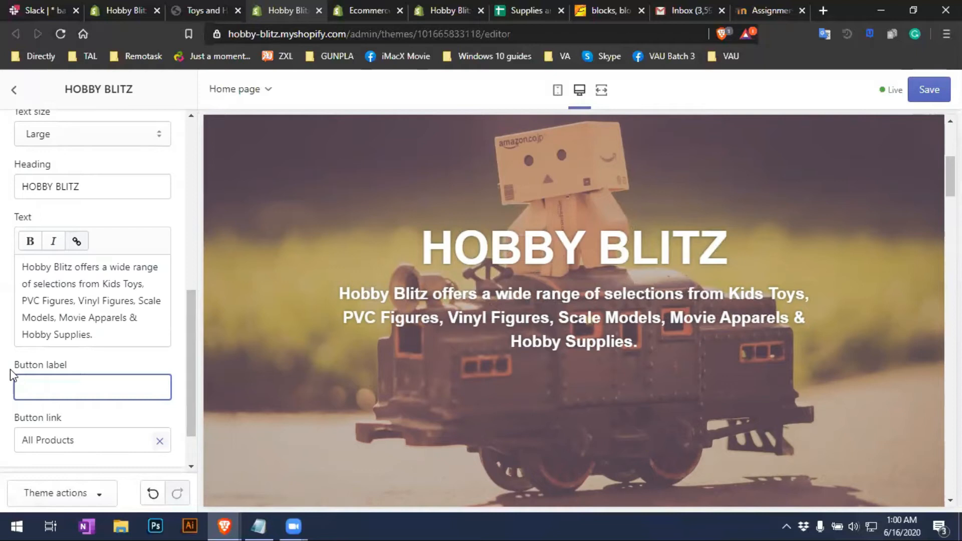
text(SHOP NOW)
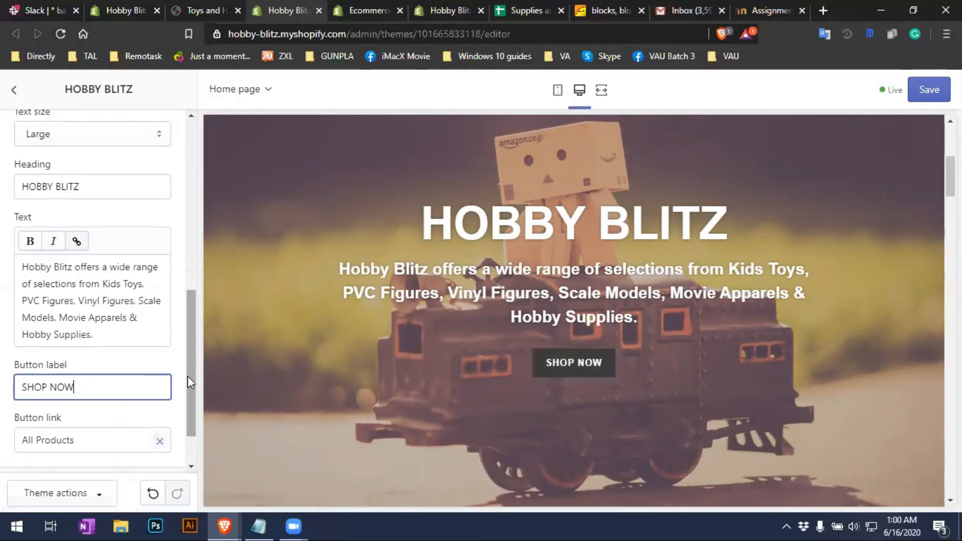
Link the banner button to the All Products collection
drag(191, 358, 191, 417)
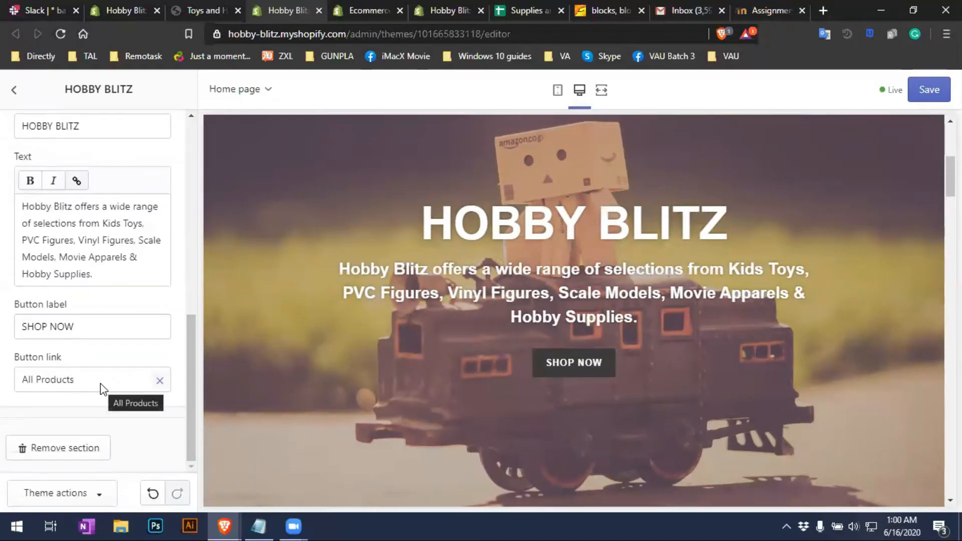
click(159, 381)
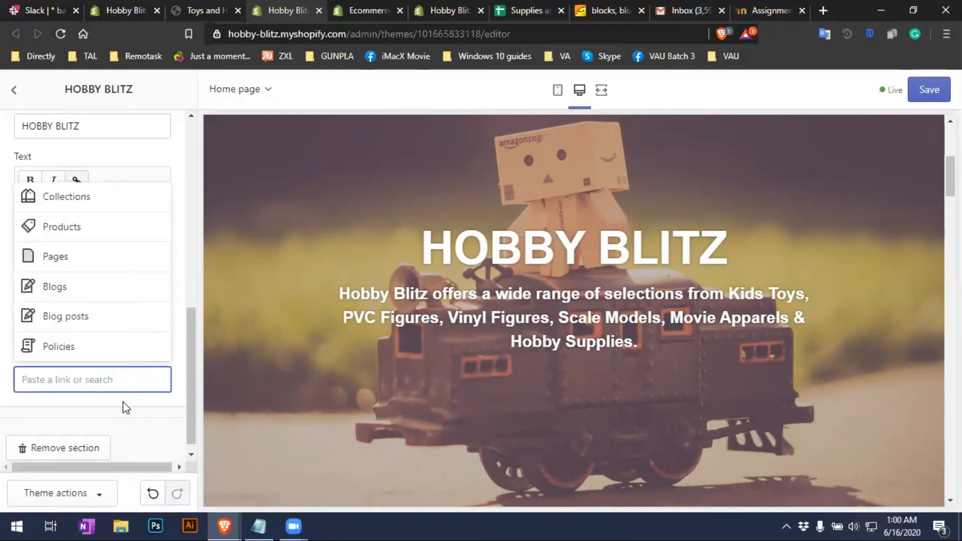
click(83, 244)
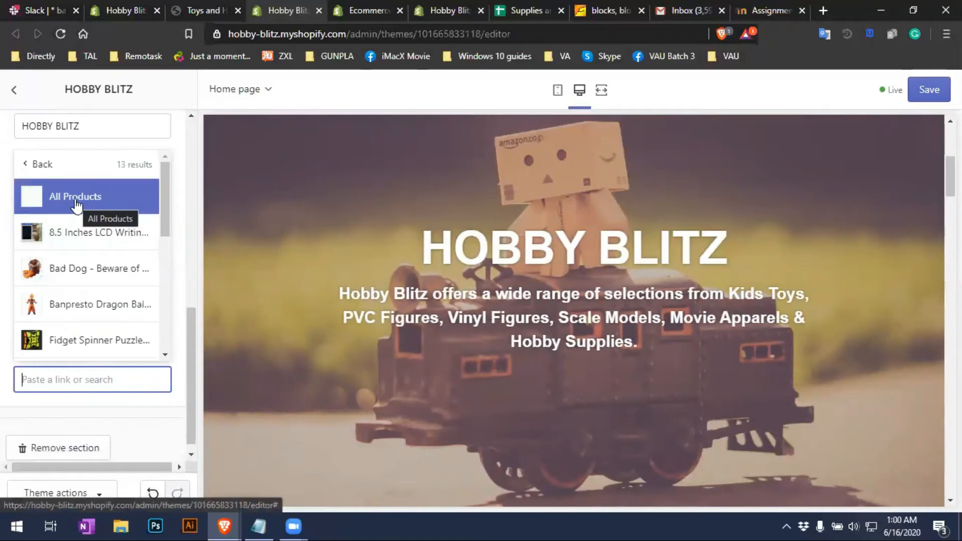
click(76, 201)
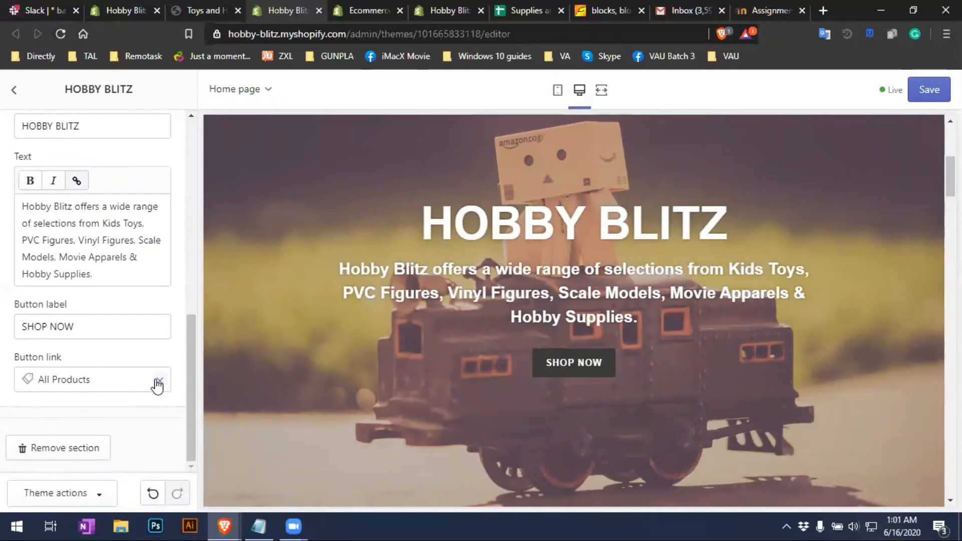
click(158, 382)
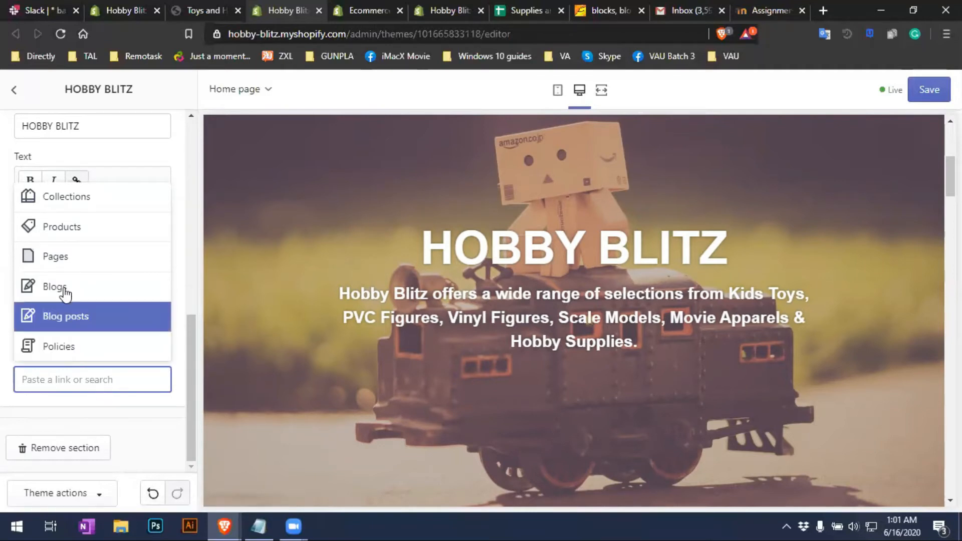
click(58, 240)
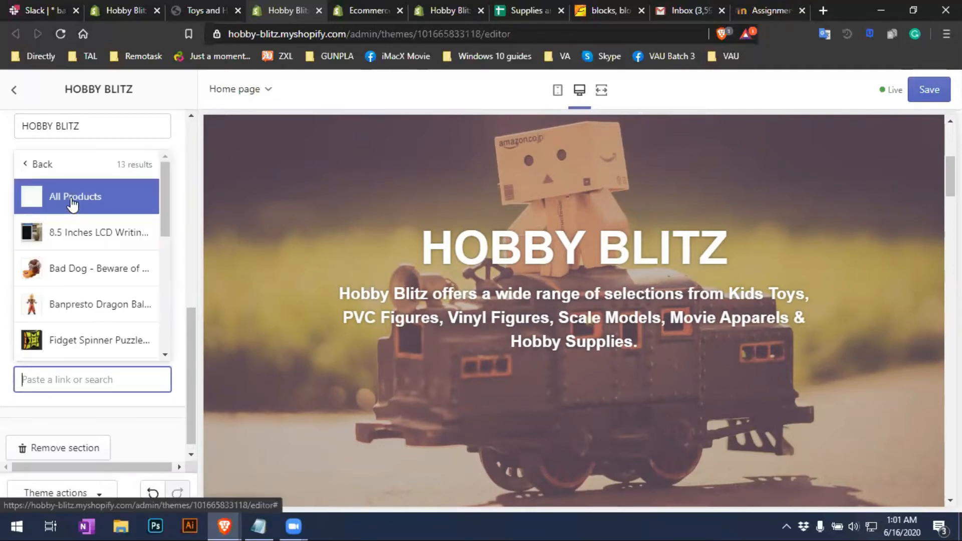
click(40, 202)
Save the banner changes and open the Vector Robot by Anki section settings
scroll(93, 431, up, 2)
scroll(108, 390, down, 2)
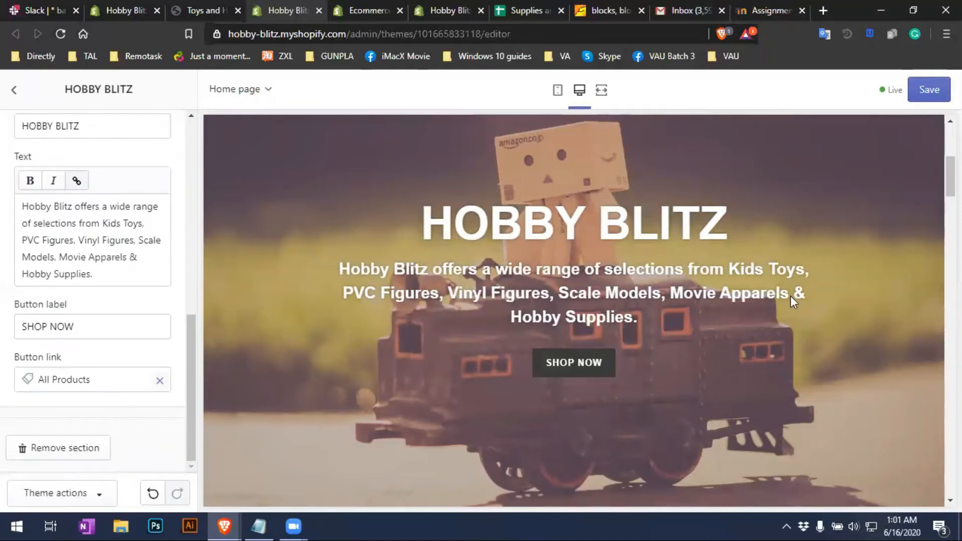
click(931, 92)
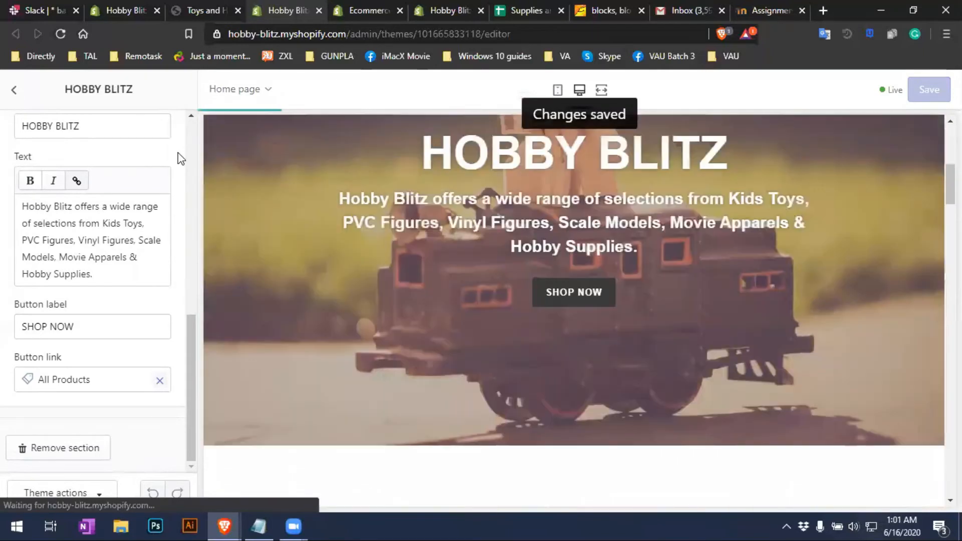
click(13, 91)
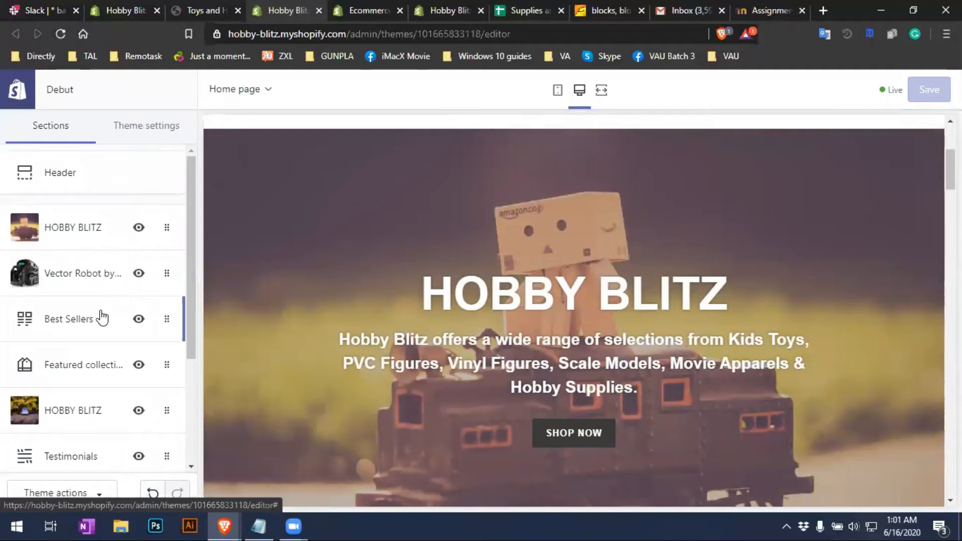
click(82, 279)
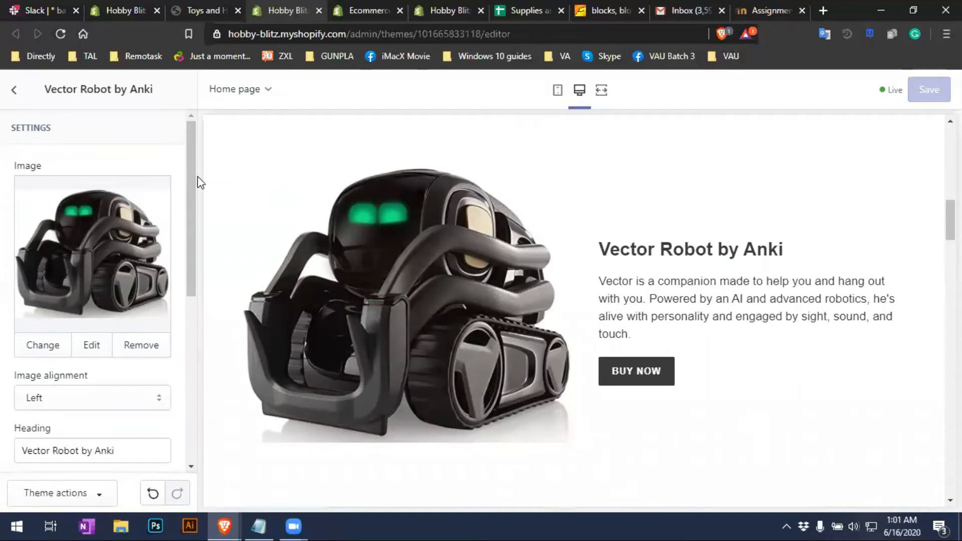
mouse_move(192, 186)
mouse_down()
mouse_move(200, 208)
mouse_move(200, 182)
mouse_up()
drag(189, 226, 194, 203)
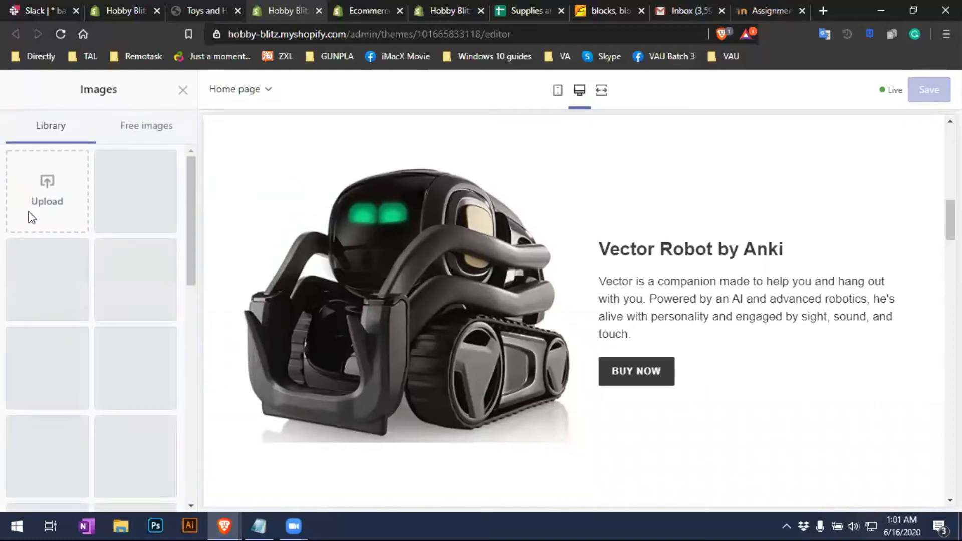
click(183, 89)
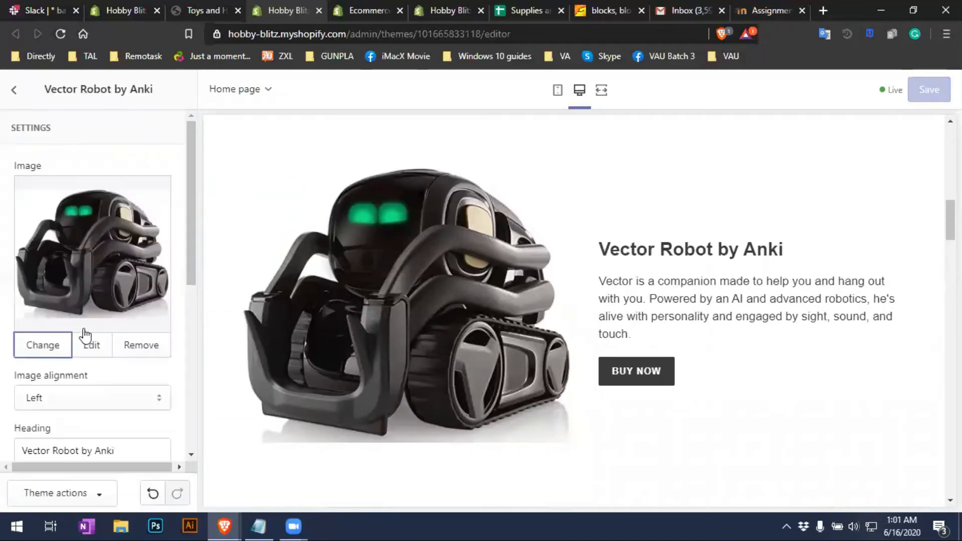
scroll(85, 413, down, 2)
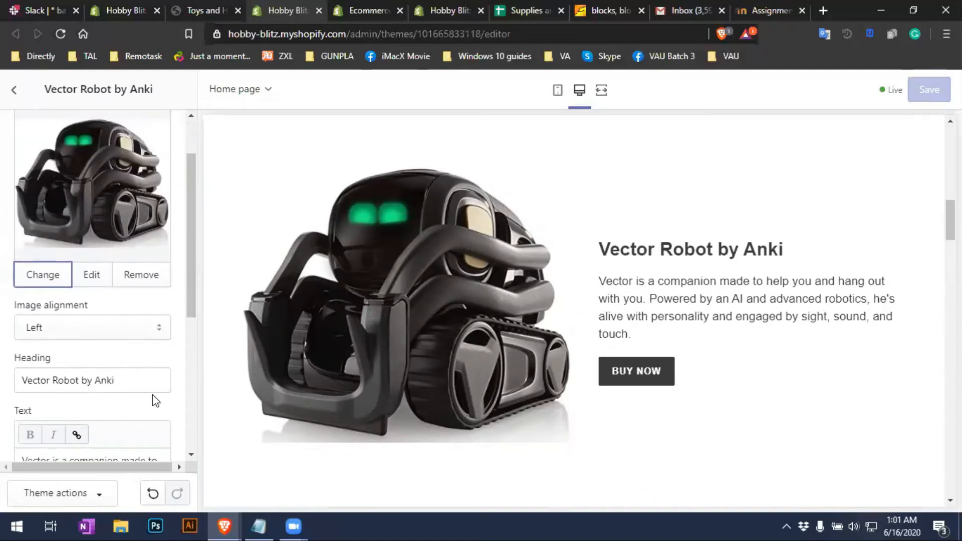
scroll(153, 396, down, 5)
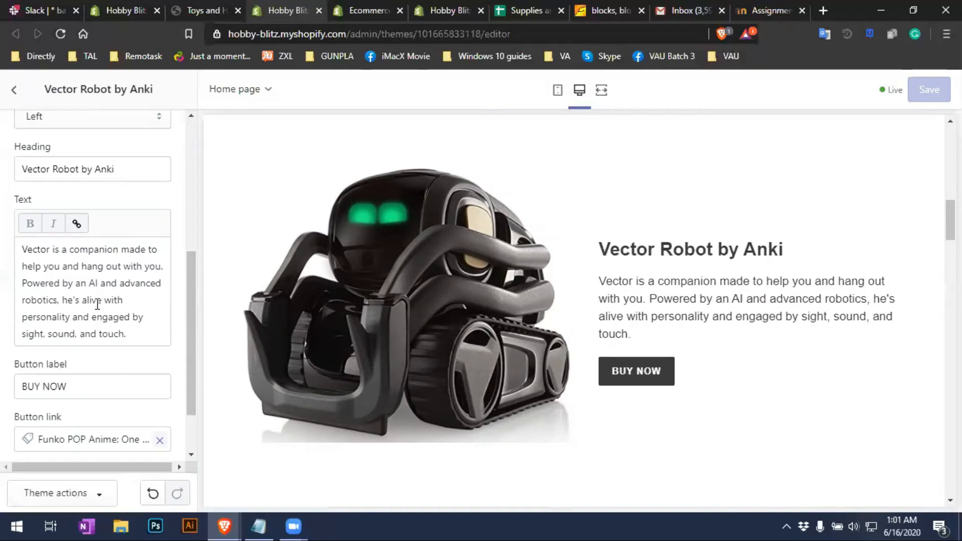
scroll(98, 305, down, 2)
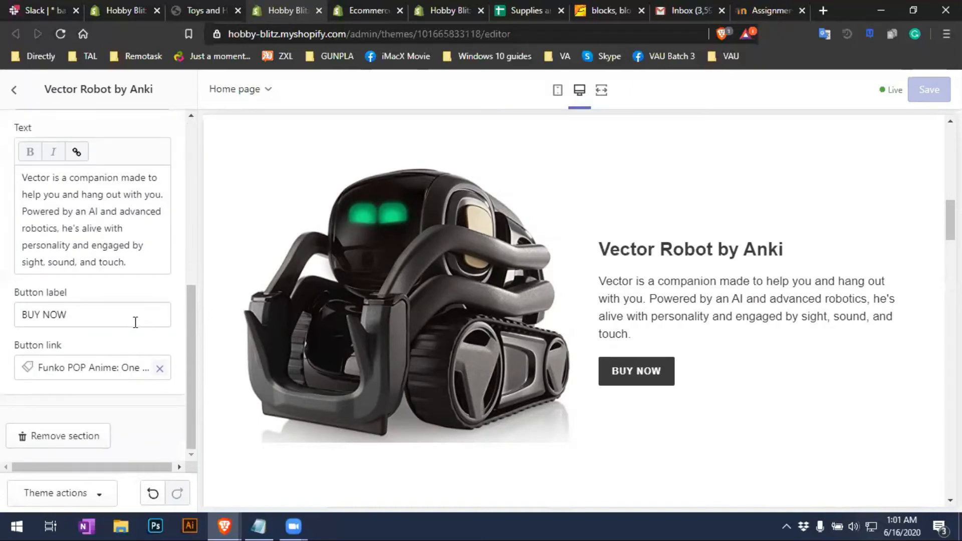
drag(138, 317, 5, 314)
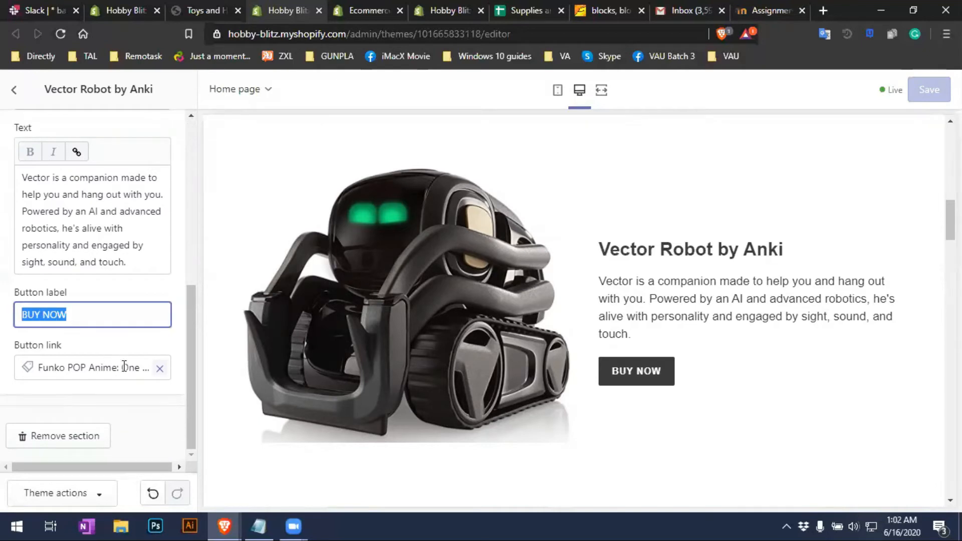
Relink the Vector Robot BUY NOW button from the Funko figure to the 'High-Quality Genuine V…' robot product
click(159, 369)
click(55, 214)
drag(168, 221, 158, 320)
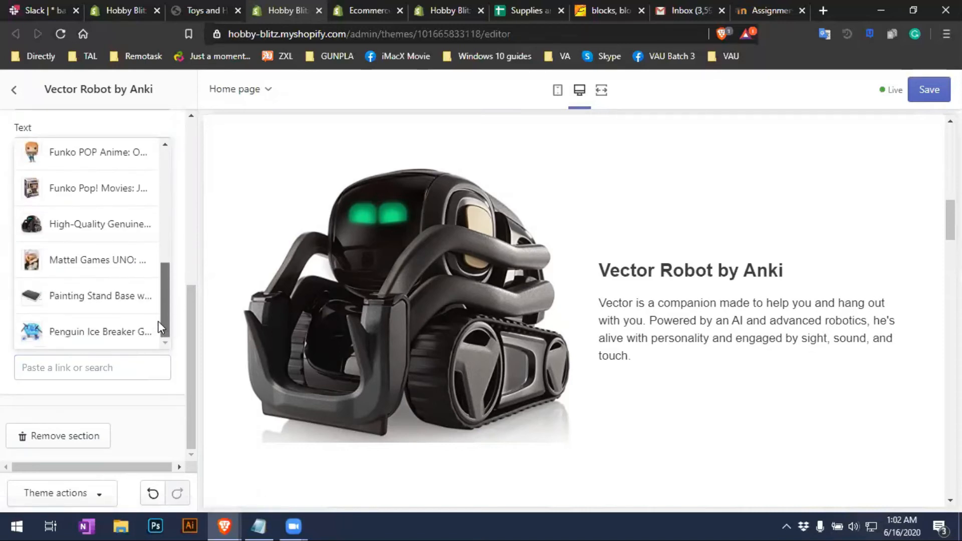
click(86, 232)
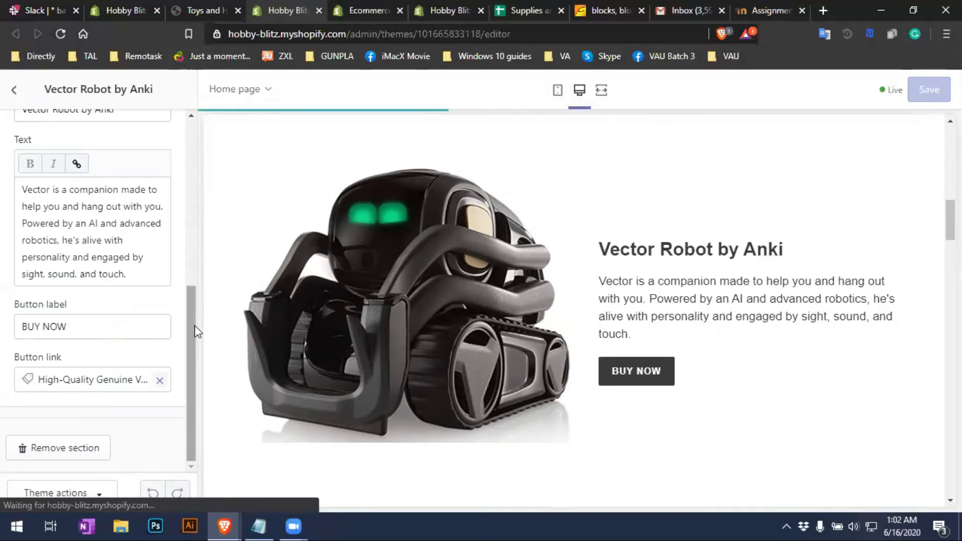
click(15, 91)
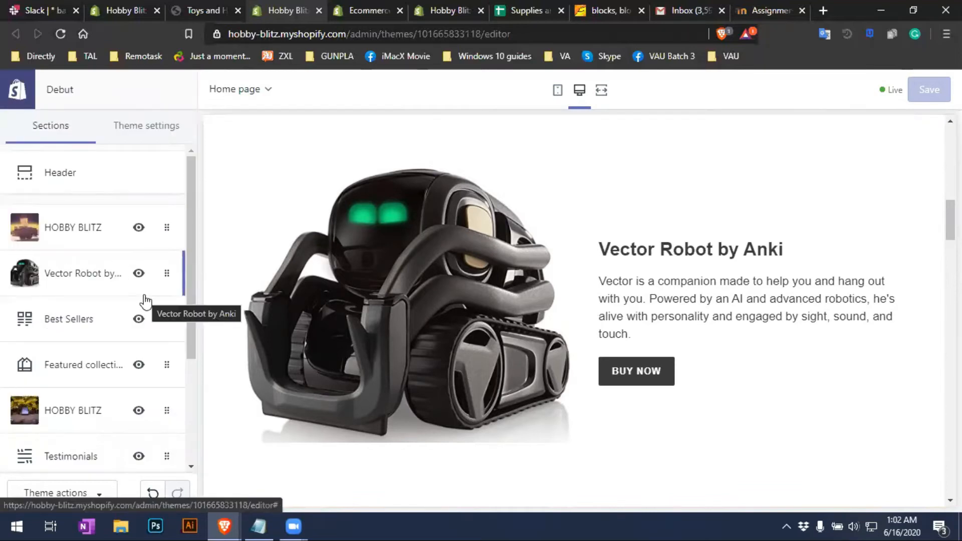
Review the Best Sellers section's Bad Dog, Fidget Spinner and Penguin Ice Breaker columns, then return to sections
scroll(142, 301, down, 1)
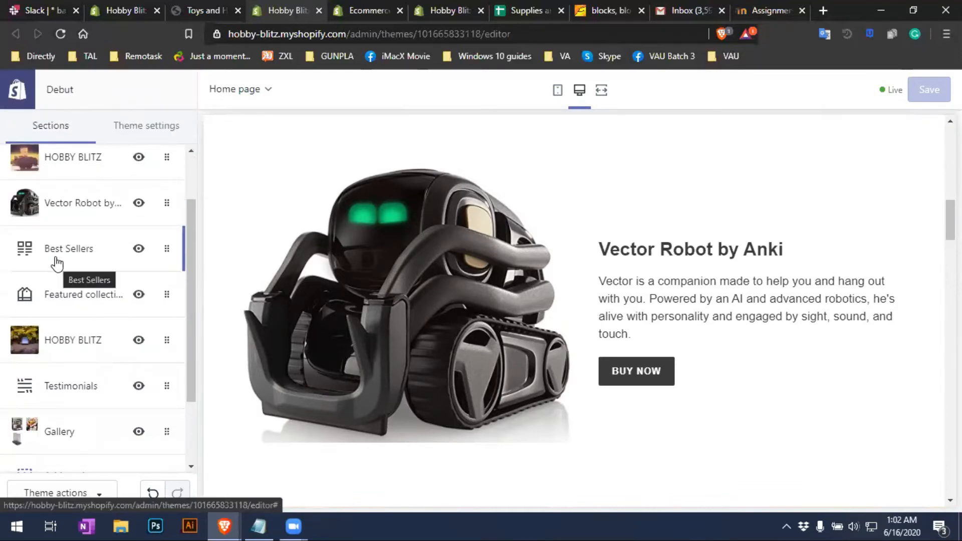
click(58, 258)
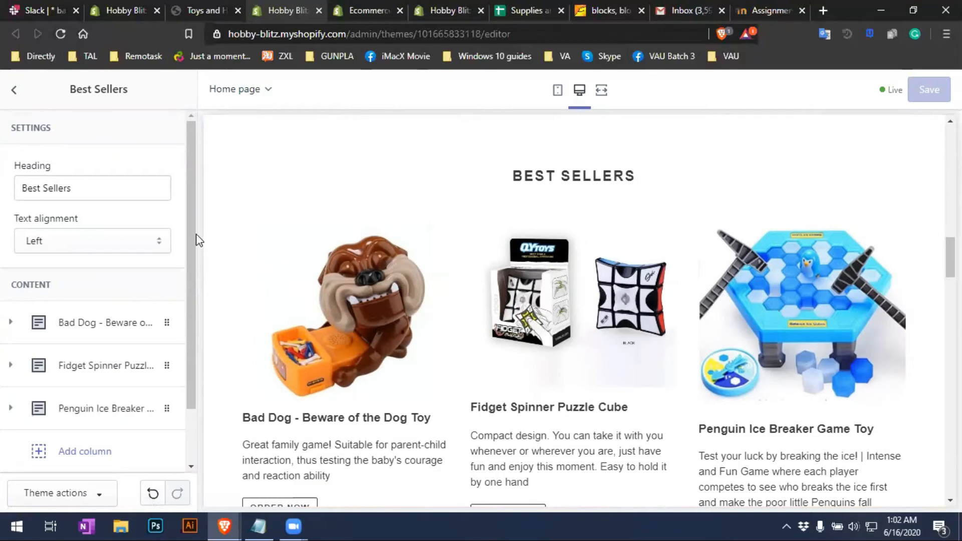
click(13, 92)
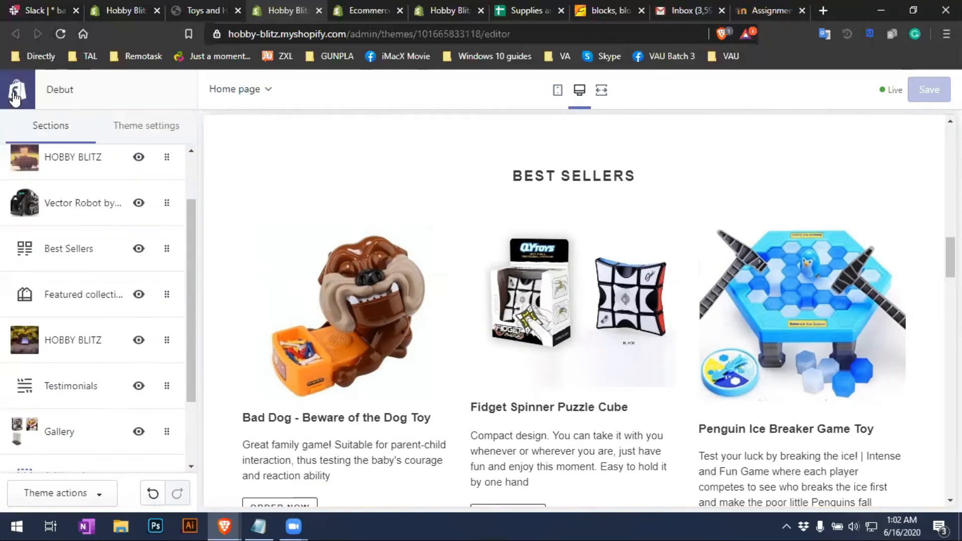
In the Shopify admin, view the Hobby Blitz products list and start a new product
click(213, 6)
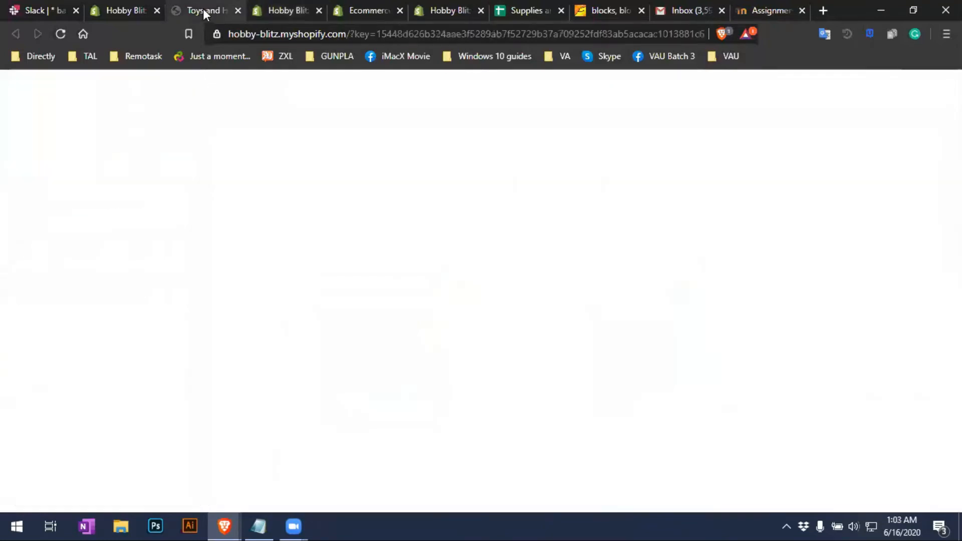
click(132, 10)
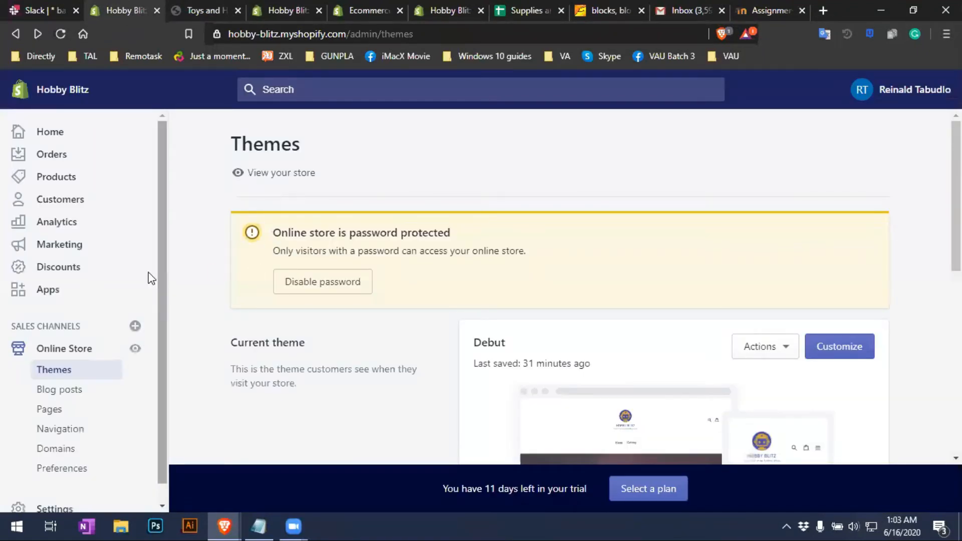
click(73, 182)
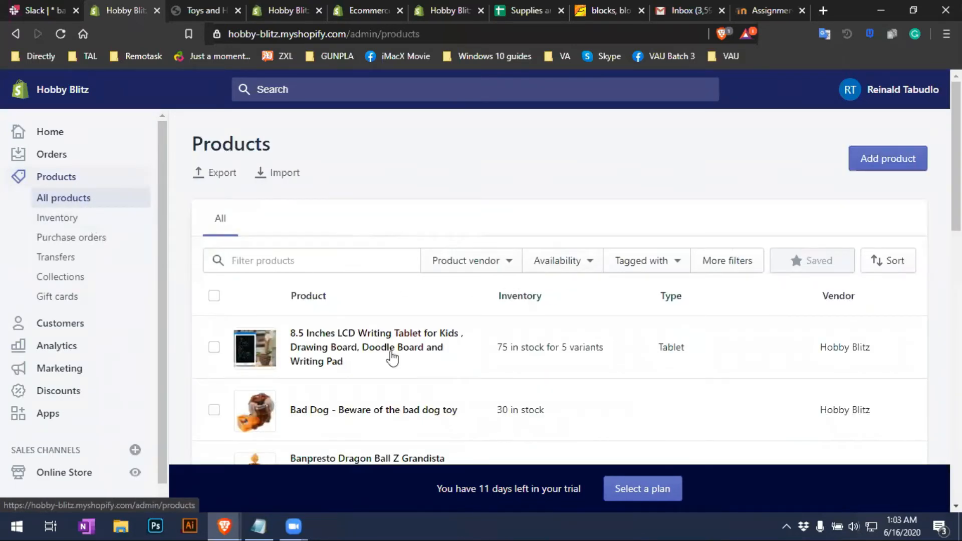
scroll(92, 221, down, 1)
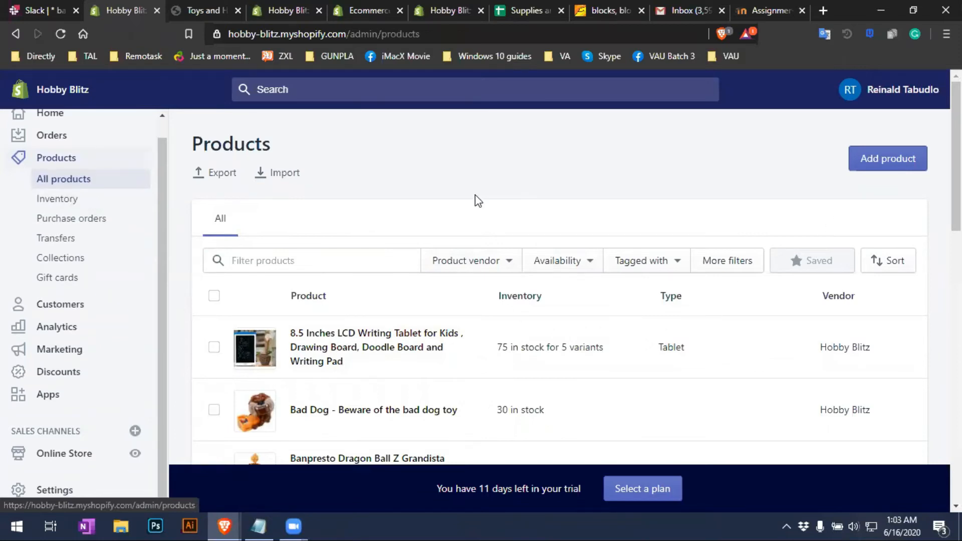
scroll(926, 365, down, 10)
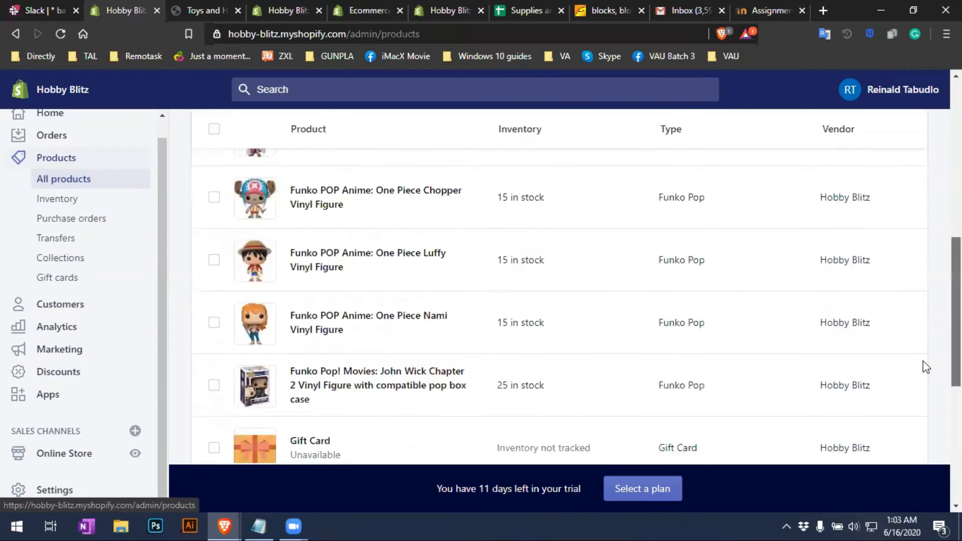
scroll(930, 432, up, 10)
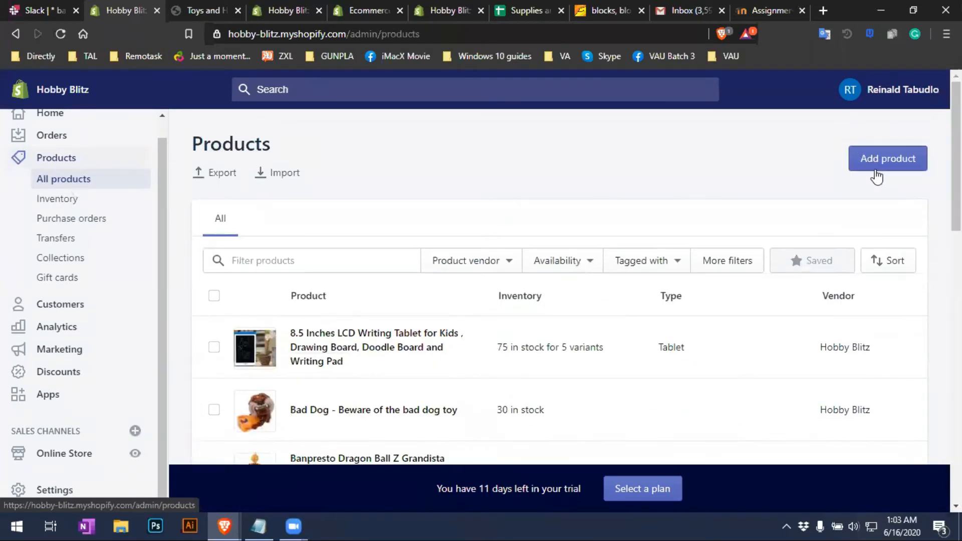
click(890, 172)
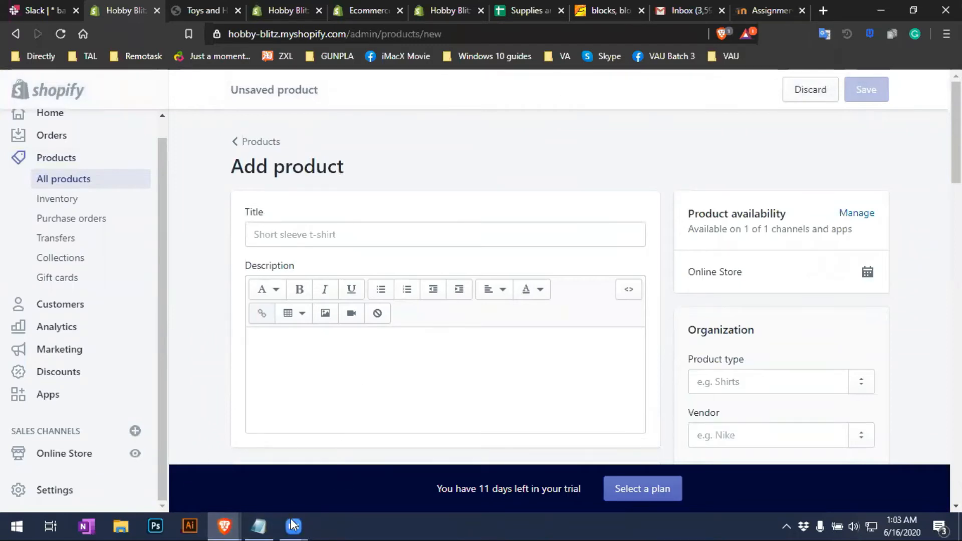
Paste 'Avengers Endgame 3D Print Hoodie Jacket Zip Up Sweatshirt Available' from Notepad as the product title
click(263, 518)
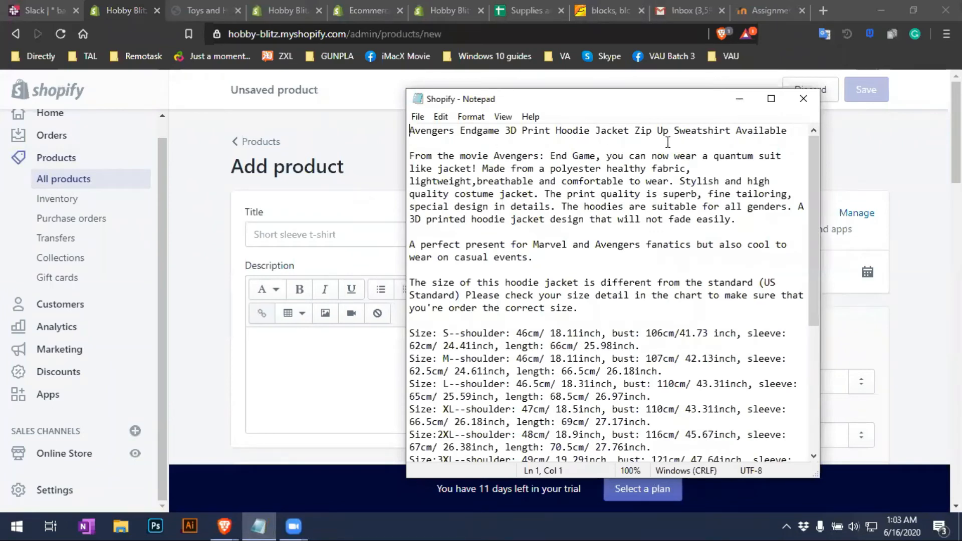
drag(791, 132, 414, 127)
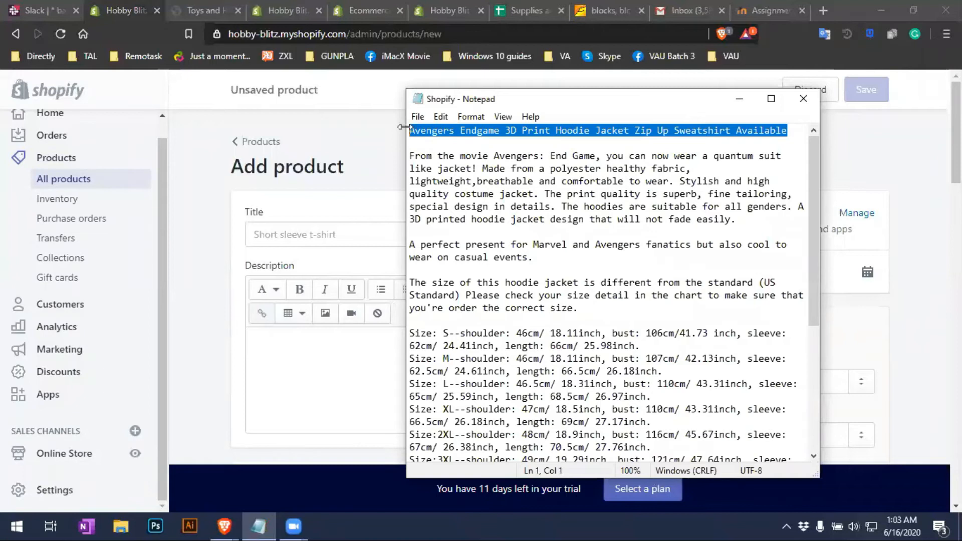
click(317, 238)
text(Avengers Endgame 3D Print Hoodie Jacket Zip Up Sweatshirt Available)
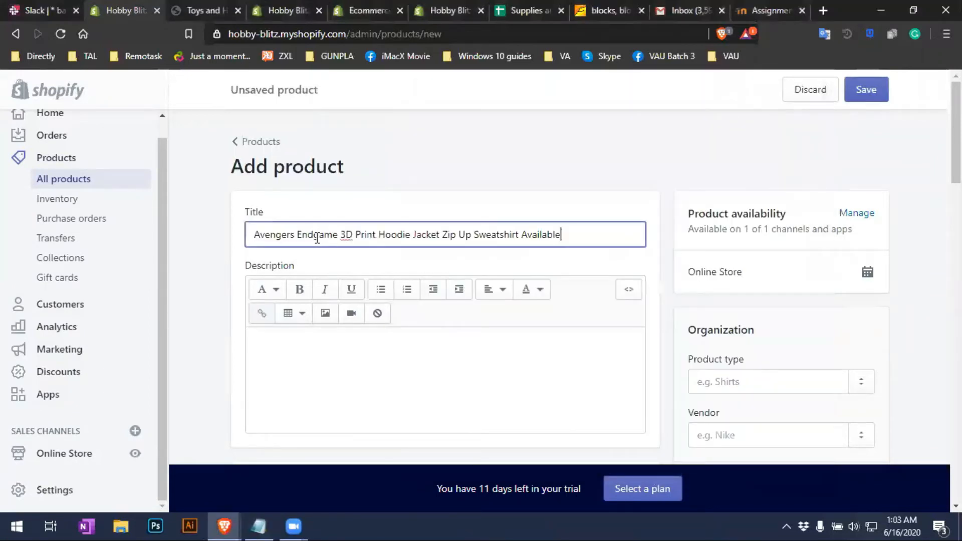
Copy the two hoodie description paragraphs from Notepad into the product Description
click(382, 377)
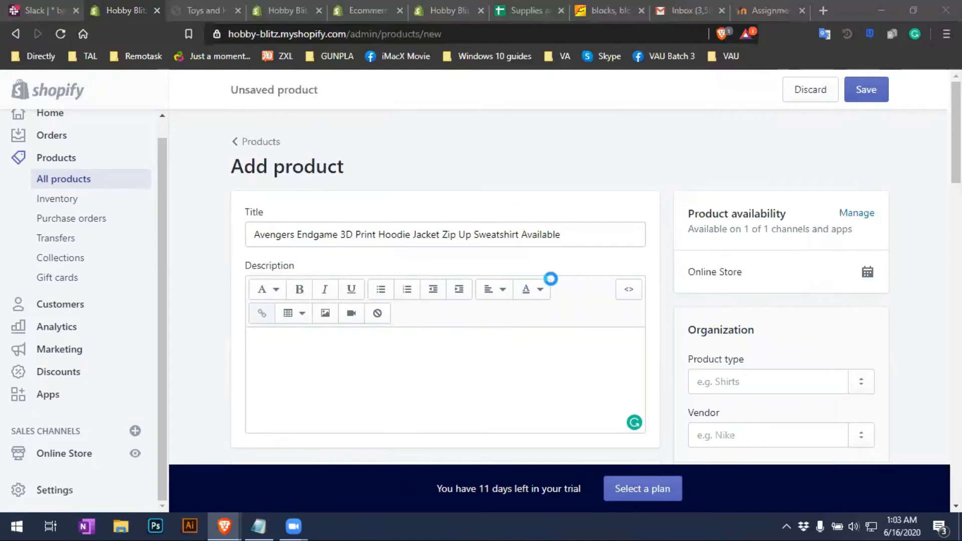
key(alt+Tab)
click(701, 194)
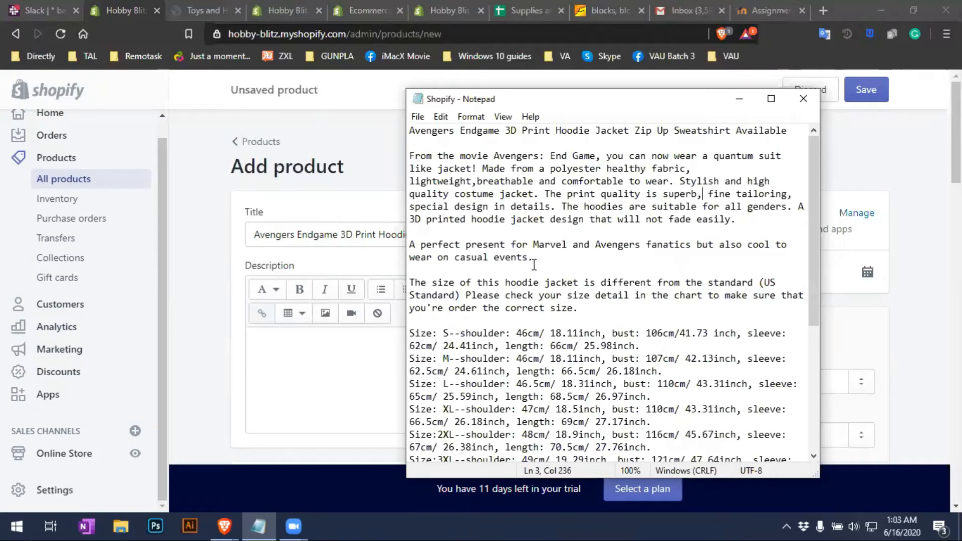
drag(532, 258, 396, 153)
key(ctrl+c)
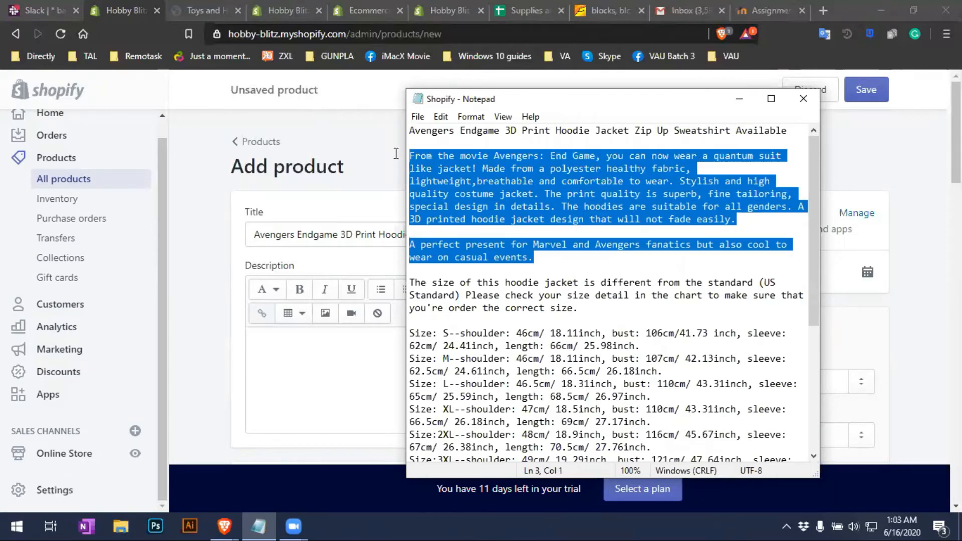
click(311, 393)
key(ctrl+v)
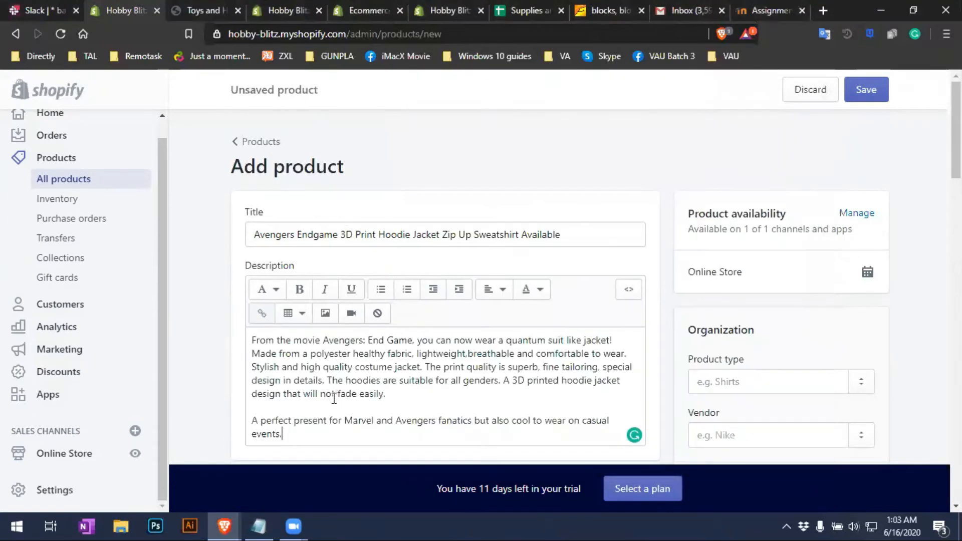
scroll(355, 389, down, 3)
Accept Grammarly fixes for 'high-quality', the space before 'breathable', and 'like a jacket'
scroll(356, 397, down, 3)
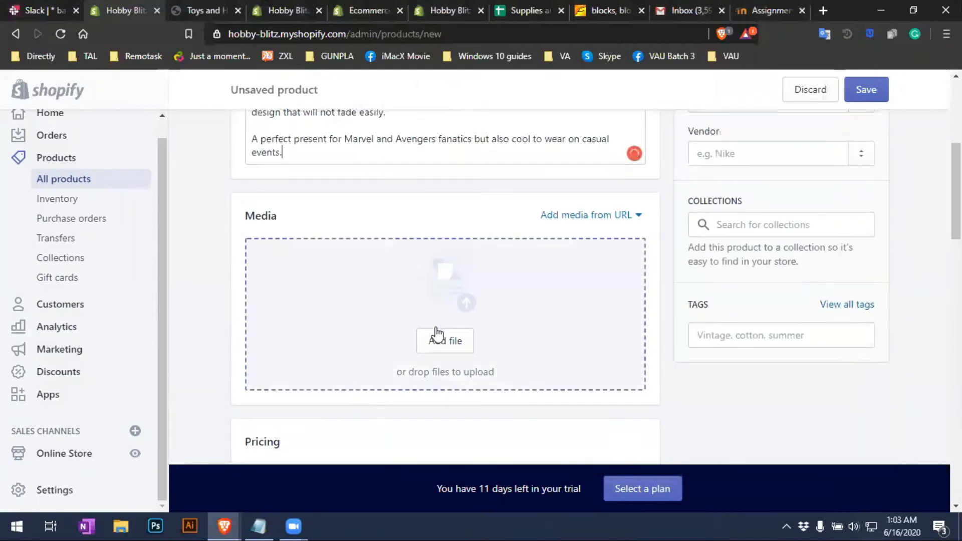
scroll(441, 351, up, 4)
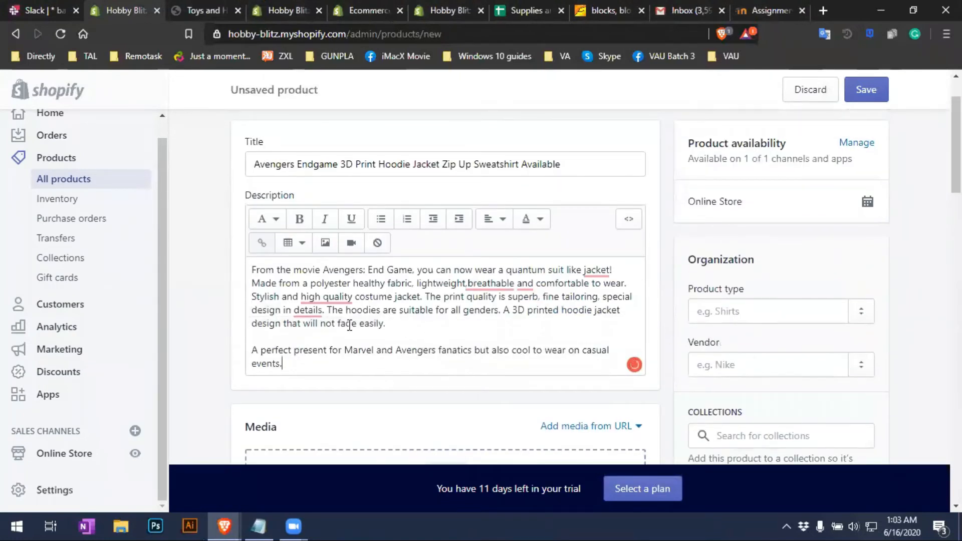
click(329, 300)
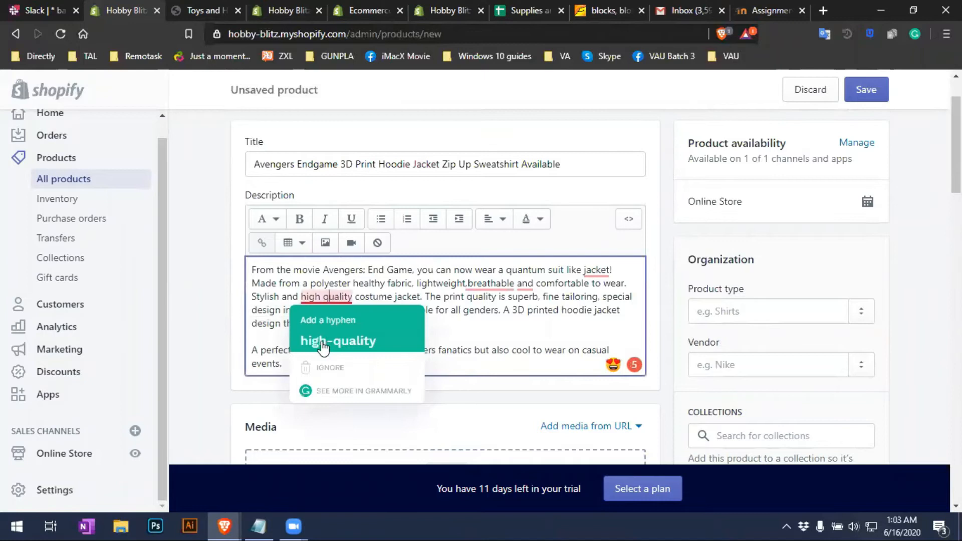
click(336, 338)
click(506, 284)
click(486, 331)
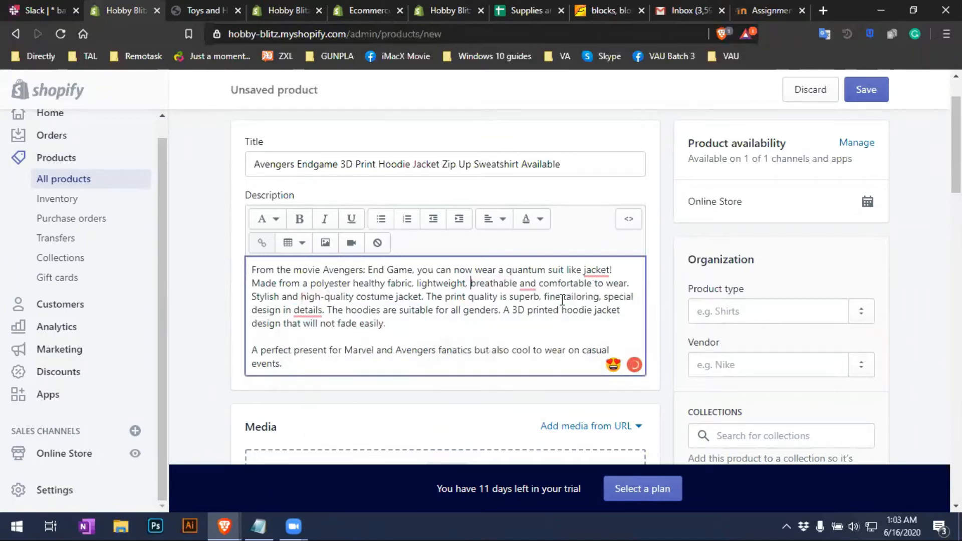
click(597, 271)
click(597, 314)
Add the comma before 'and comfortable' and change 'details' to 'detail'
click(528, 281)
click(536, 328)
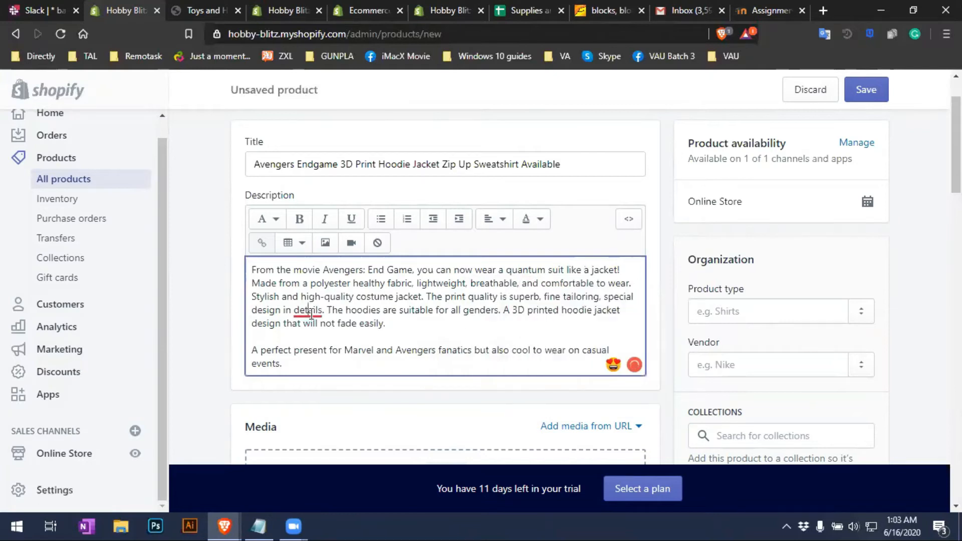
click(309, 311)
click(331, 368)
scroll(331, 369, down, 3)
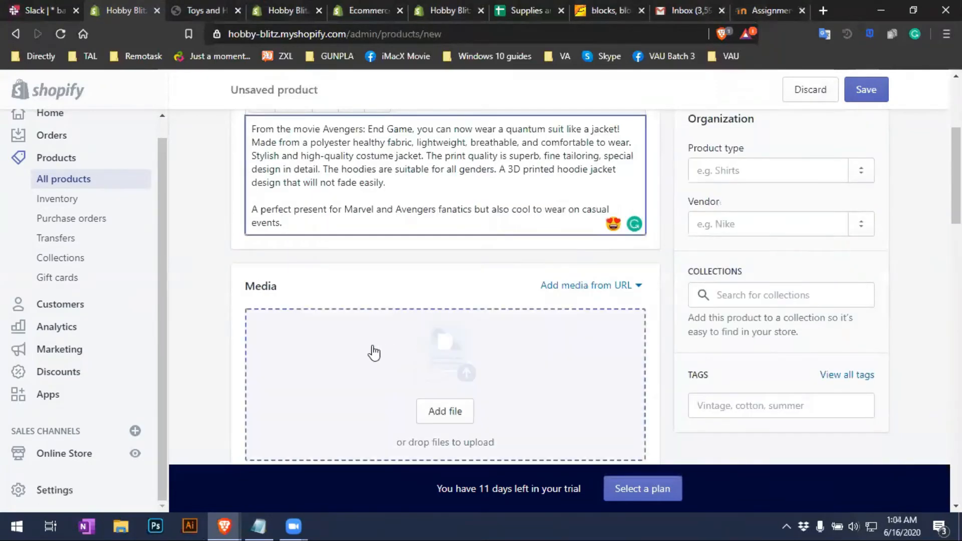
scroll(557, 371, up, 3)
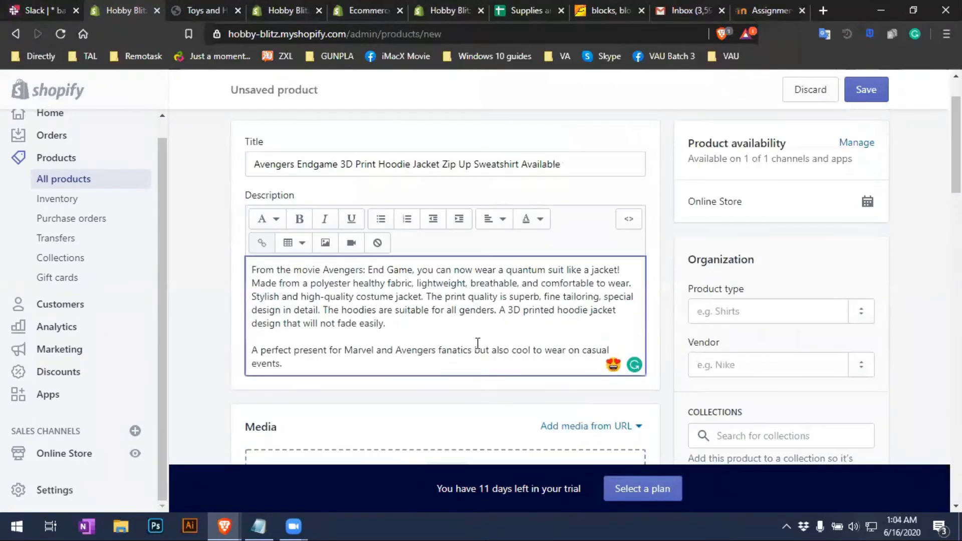
scroll(478, 343, up, 2)
scroll(483, 339, down, 7)
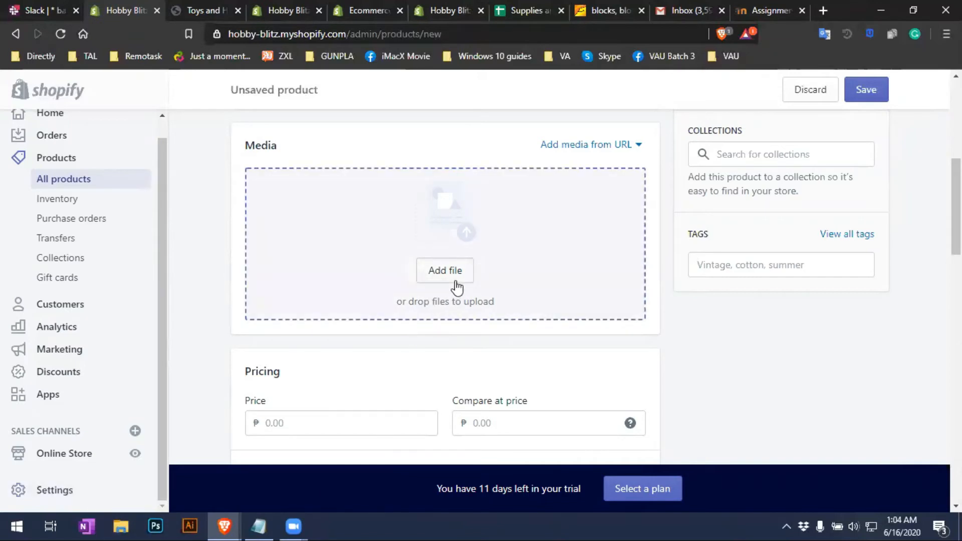
Browse to Documents > VAU > Shopify > Products > Avengers Hoodie in the upload file picker
click(443, 278)
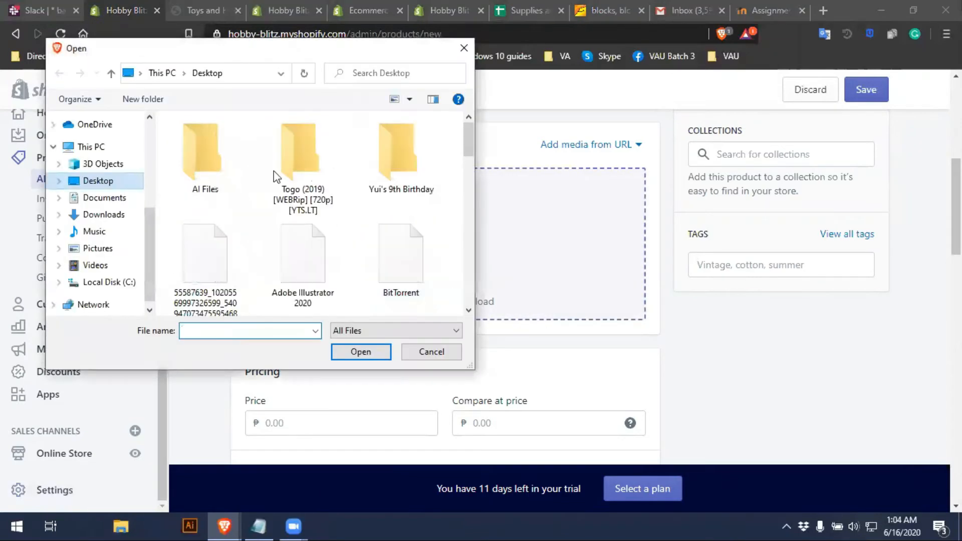
click(100, 199)
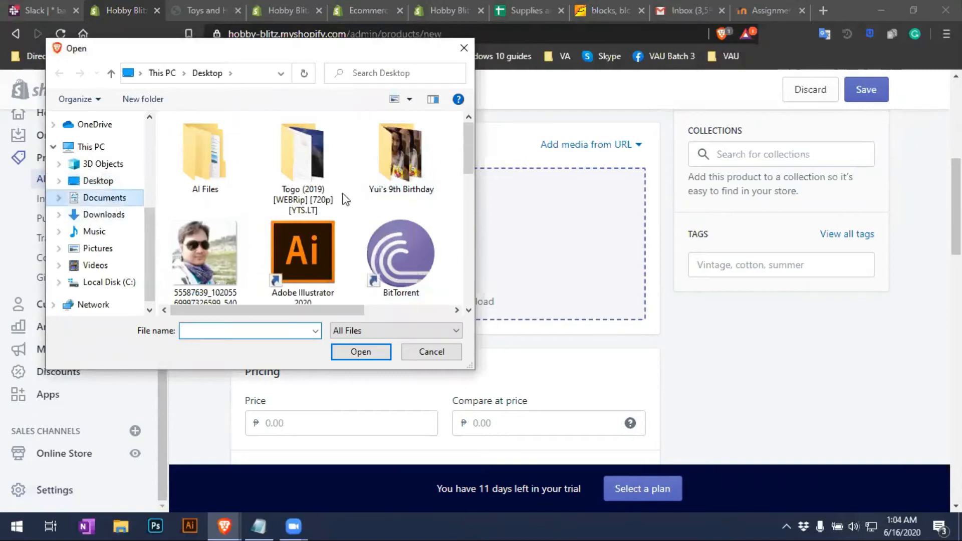
drag(470, 148, 474, 182)
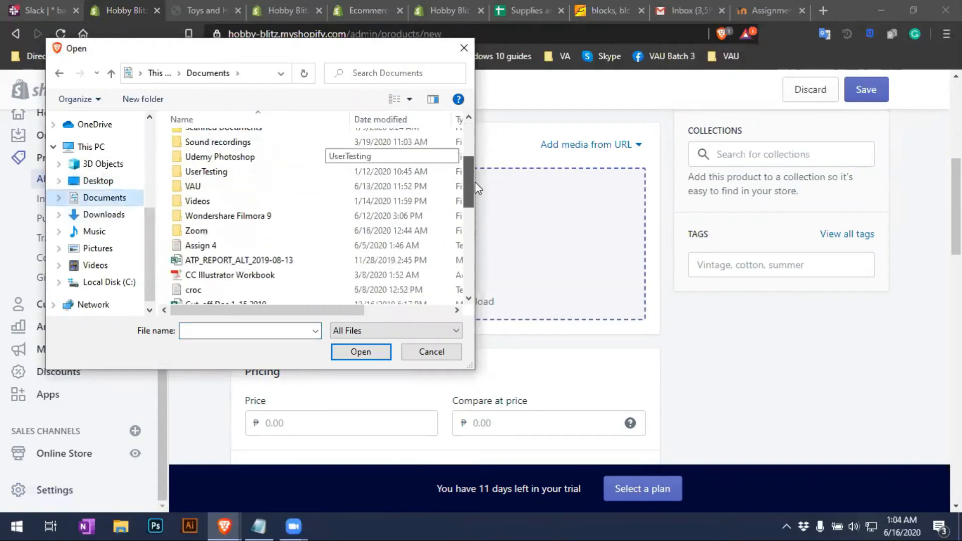
double_click(216, 189)
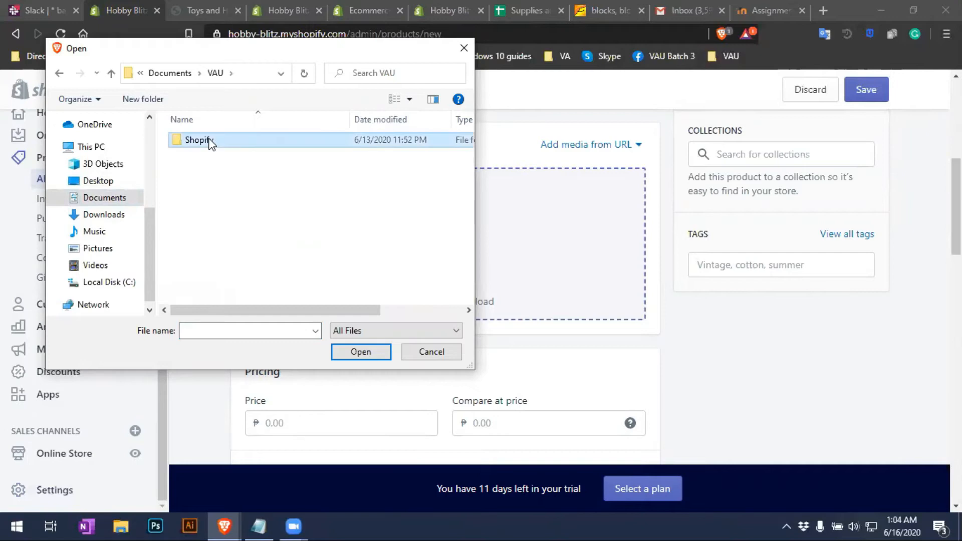
double_click(209, 144)
double_click(213, 142)
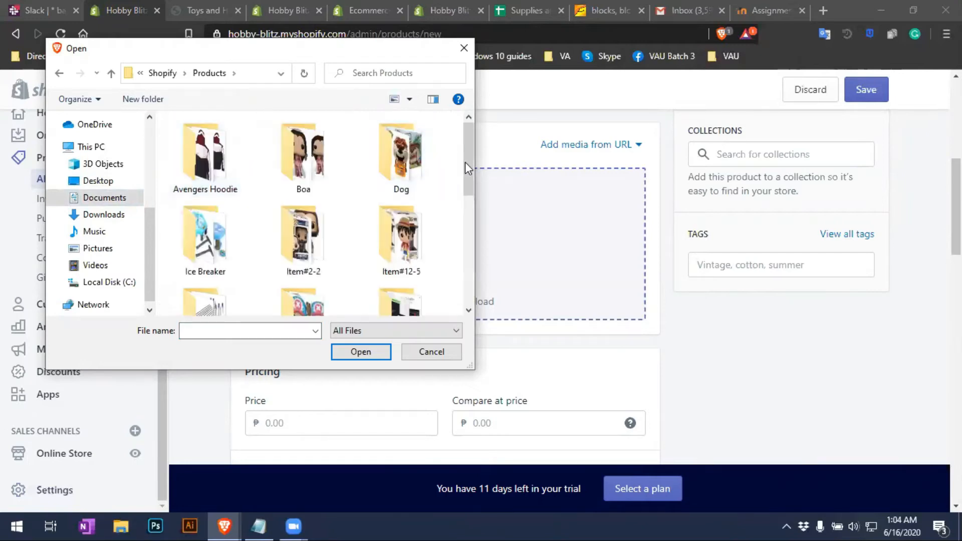
click(218, 163)
double_click(217, 161)
Select all four Avengers Hoodie images and upload them to the product media
click(216, 164)
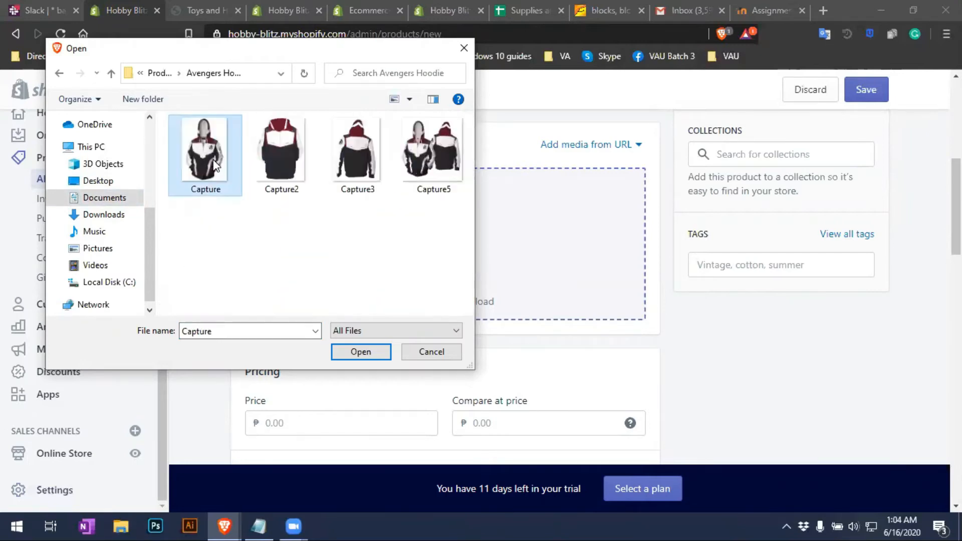
click(340, 64)
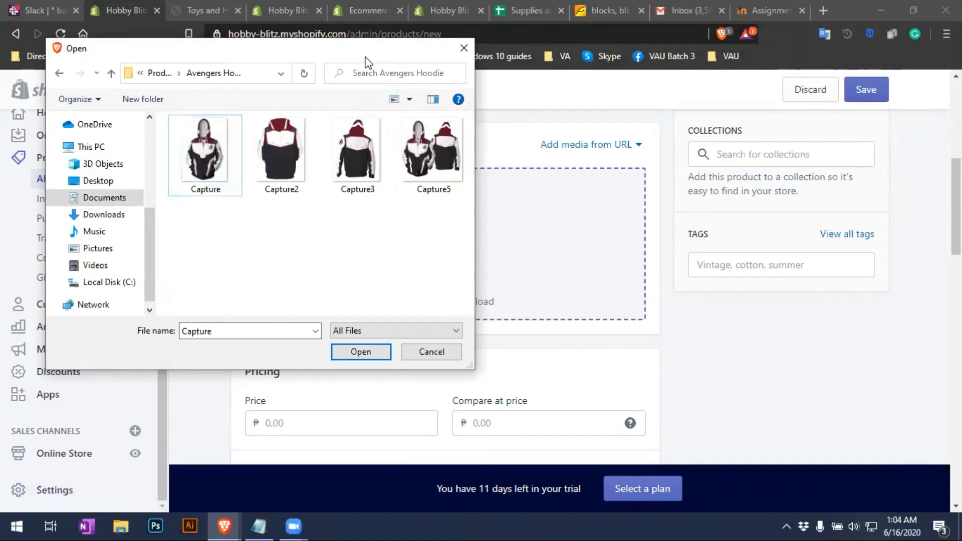
drag(365, 57, 462, 101)
click(297, 206)
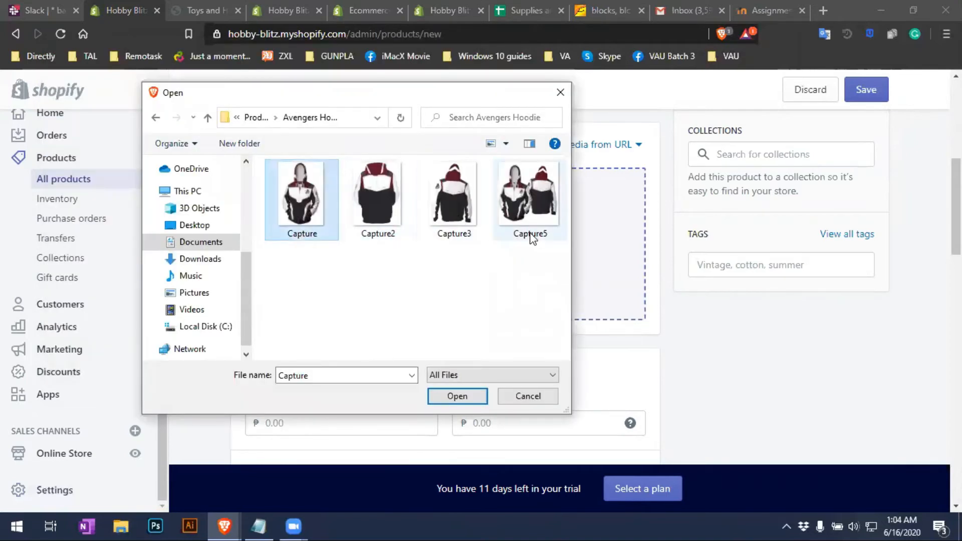
click(389, 302)
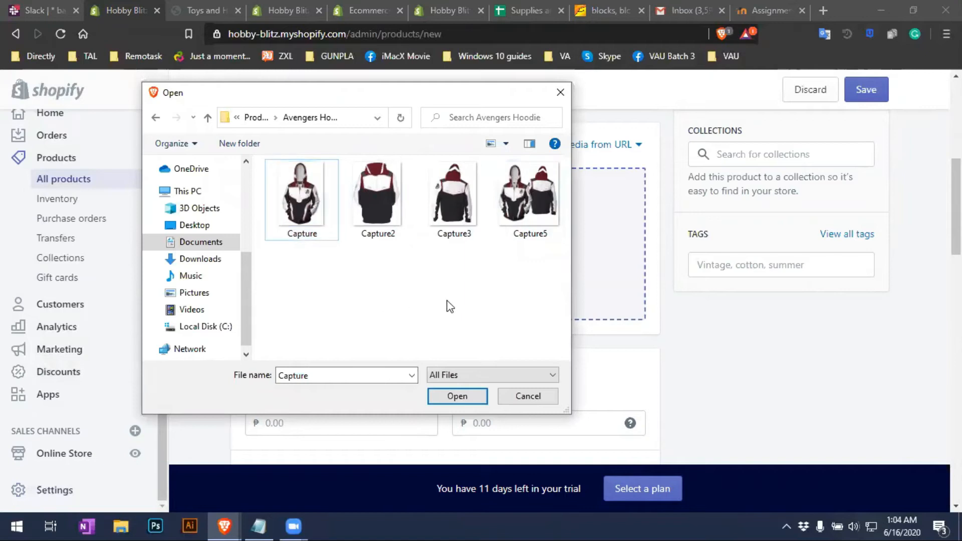
drag(546, 306, 301, 173)
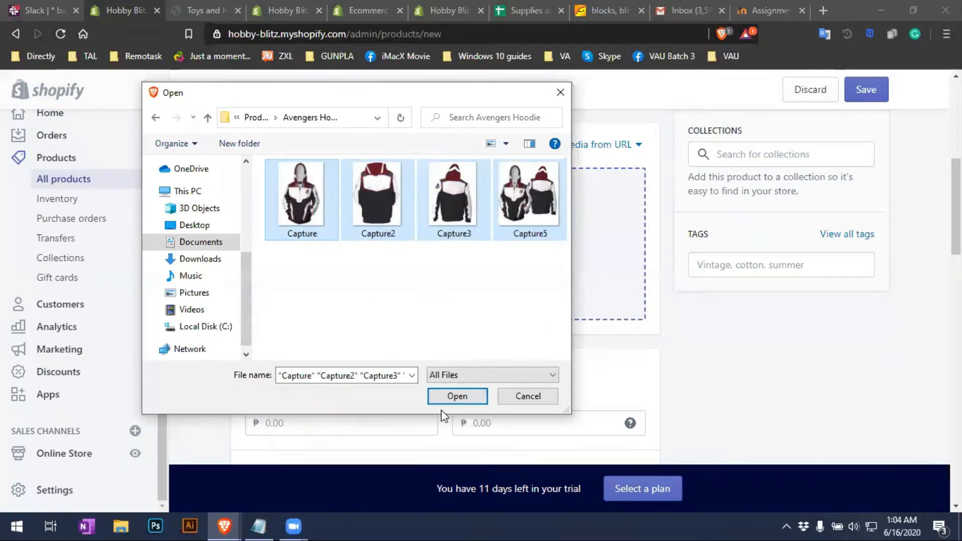
click(457, 396)
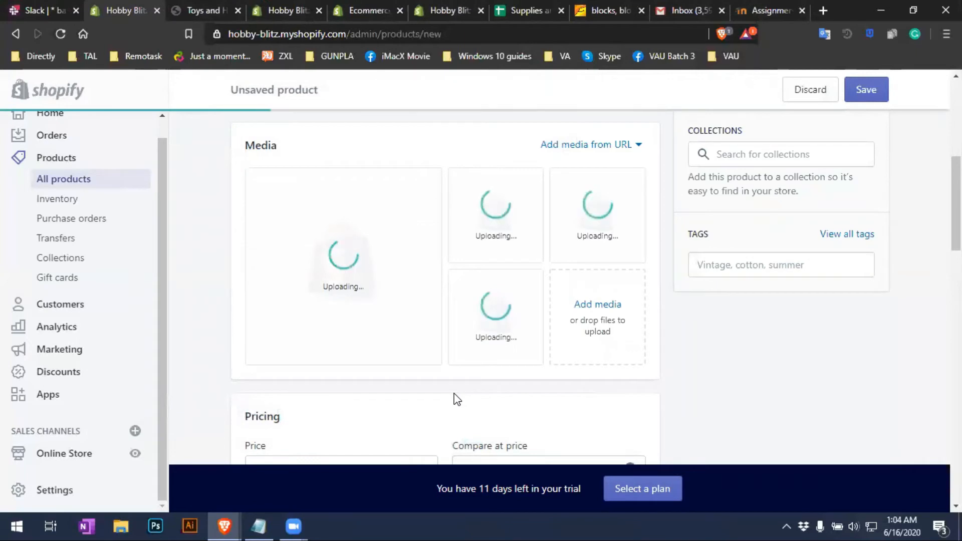
Review the four uploaded hoodie photos in the media gallery
scroll(448, 398, up, 5)
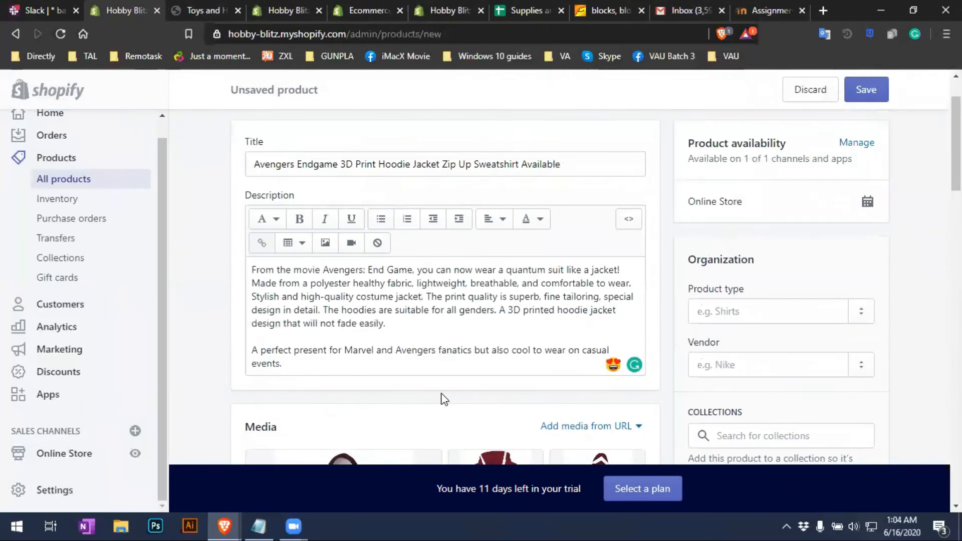
scroll(441, 398, down, 4)
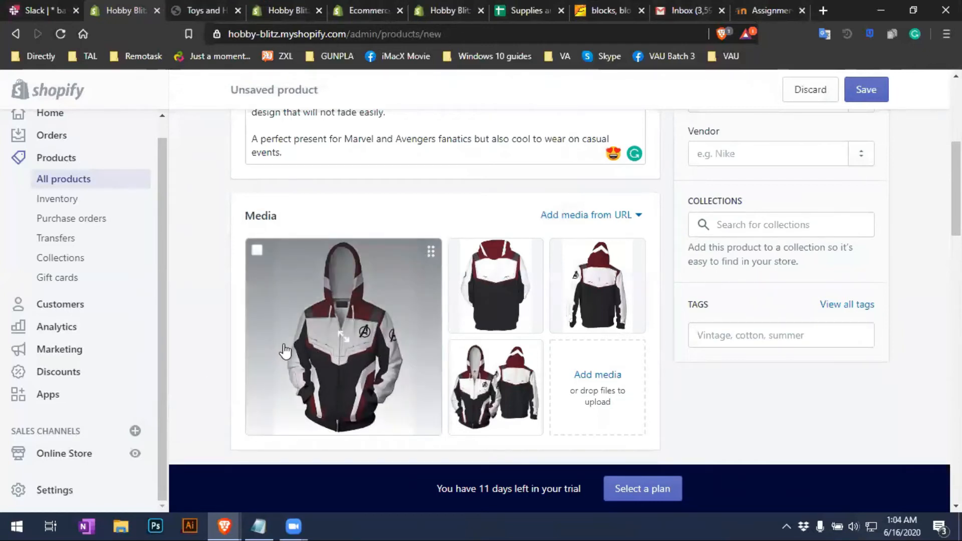
scroll(396, 400, up, 1)
scroll(397, 399, up, 5)
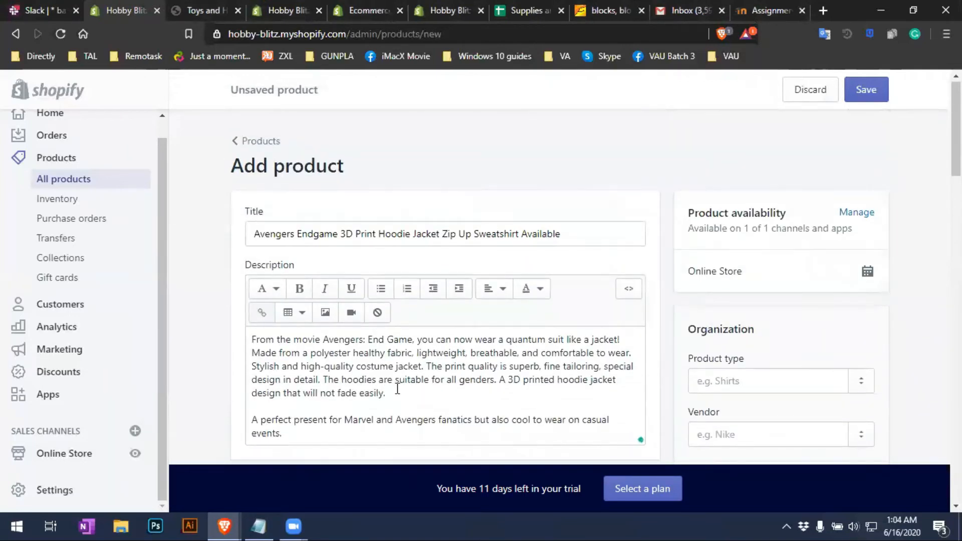
scroll(393, 386, down, 4)
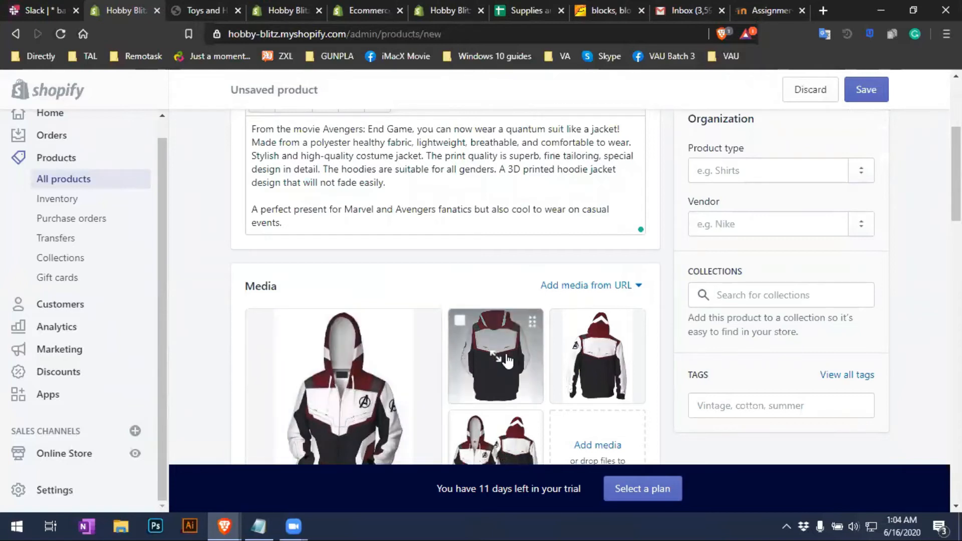
scroll(507, 360, down, 4)
scroll(446, 322, up, 3)
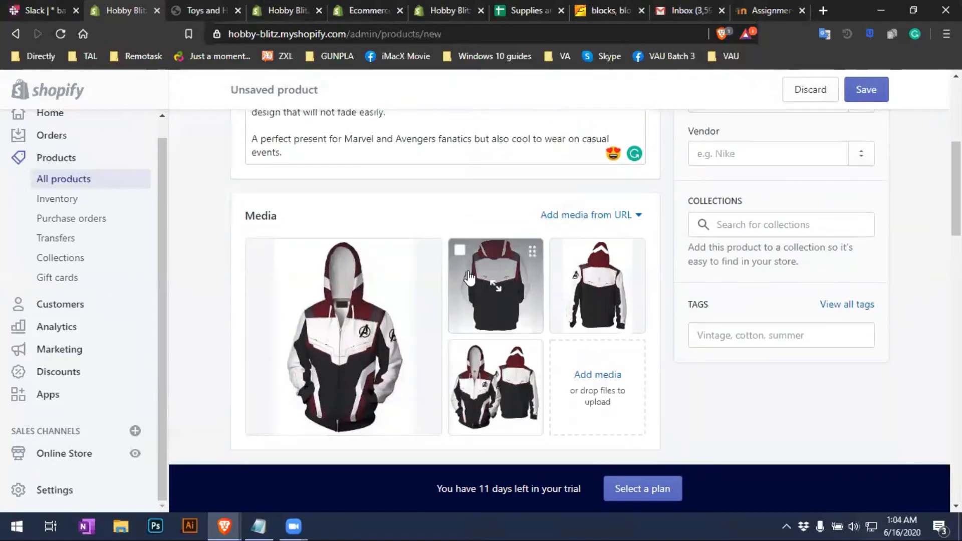
click(459, 250)
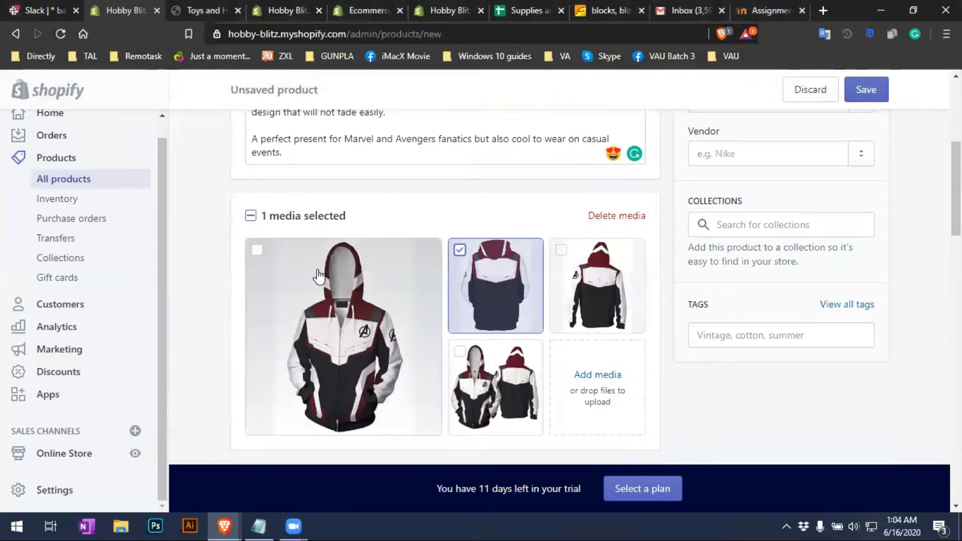
click(460, 250)
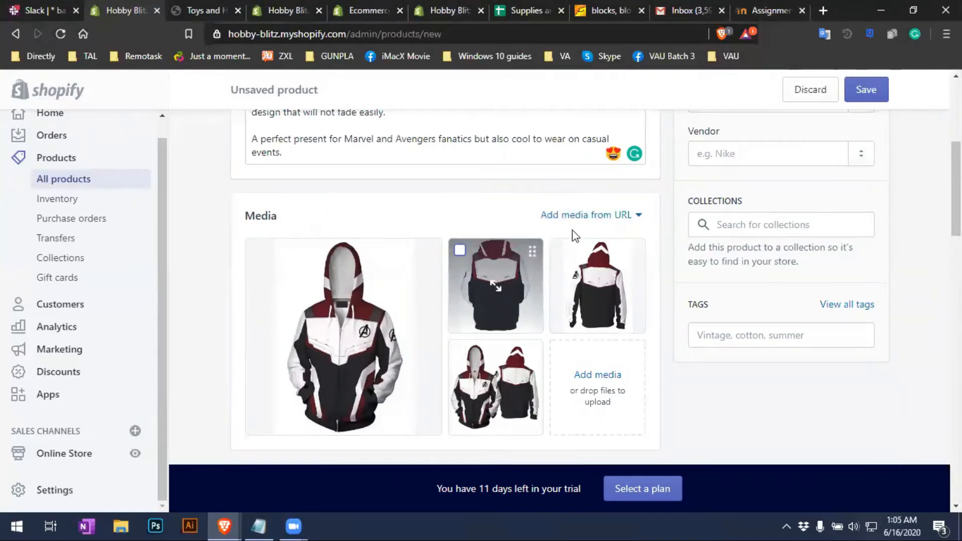
Minimize the Notepad notes and restore down the browser showing the hoodie draft's pricing
scroll(608, 248, down, 5)
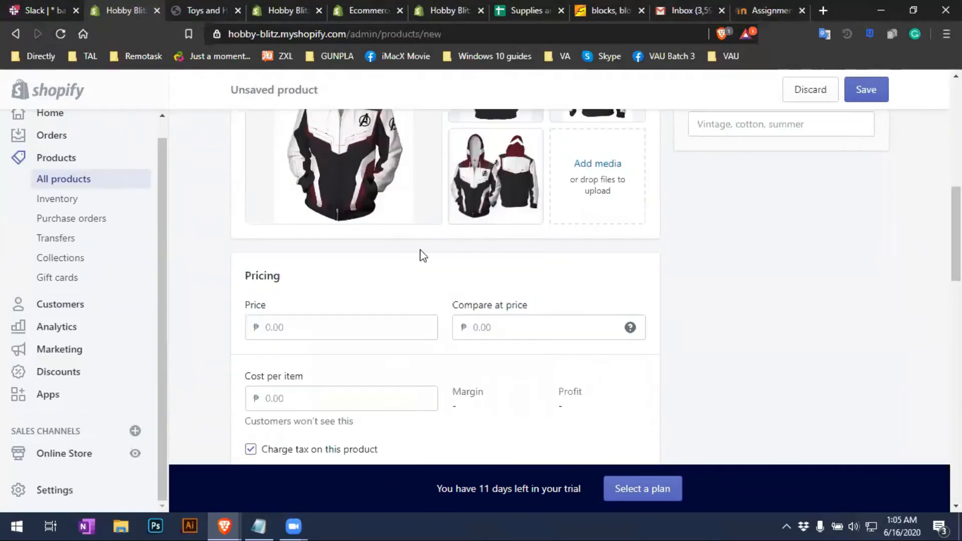
scroll(436, 251, up, 5)
scroll(443, 251, down, 4)
scroll(371, 320, up, 1)
click(292, 404)
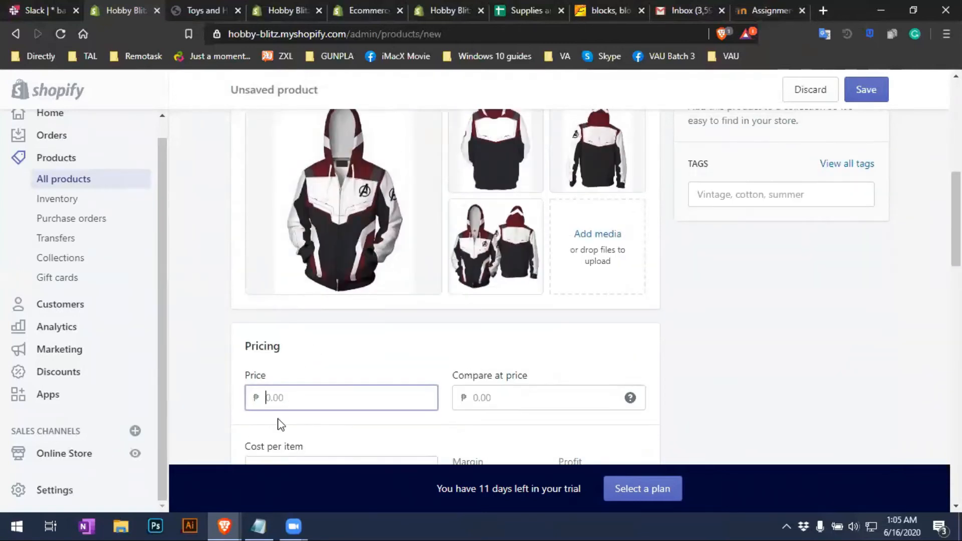
click(257, 525)
scroll(567, 360, down, 5)
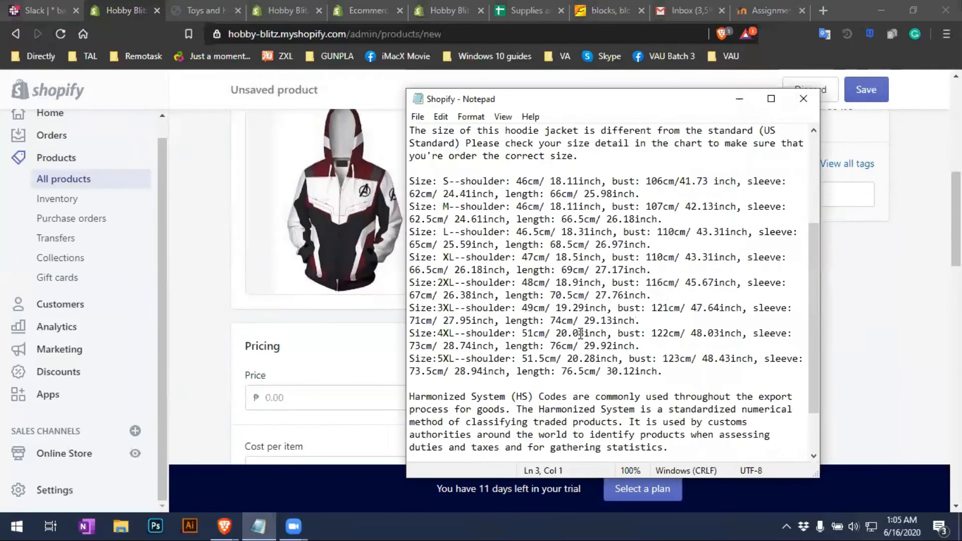
scroll(576, 396, up, 5)
scroll(655, 394, up, 1)
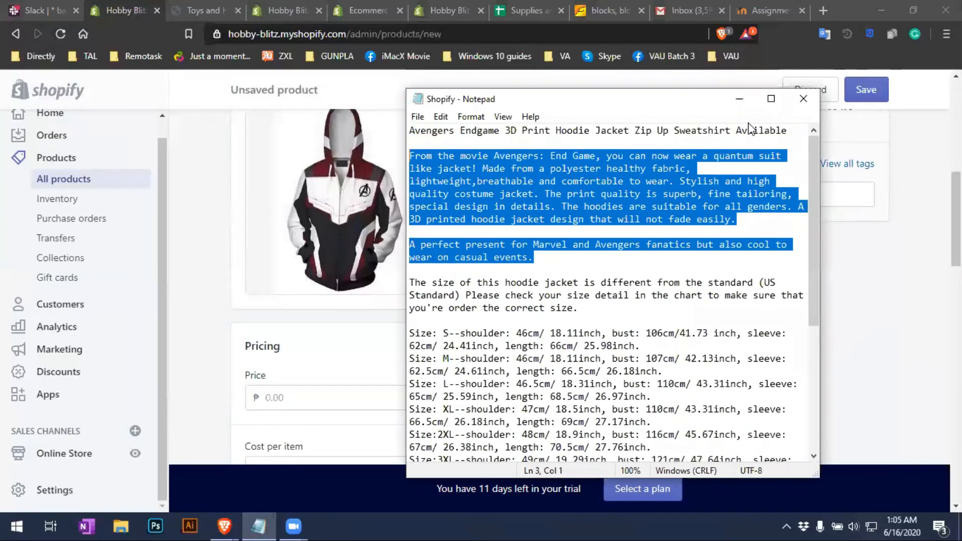
click(739, 99)
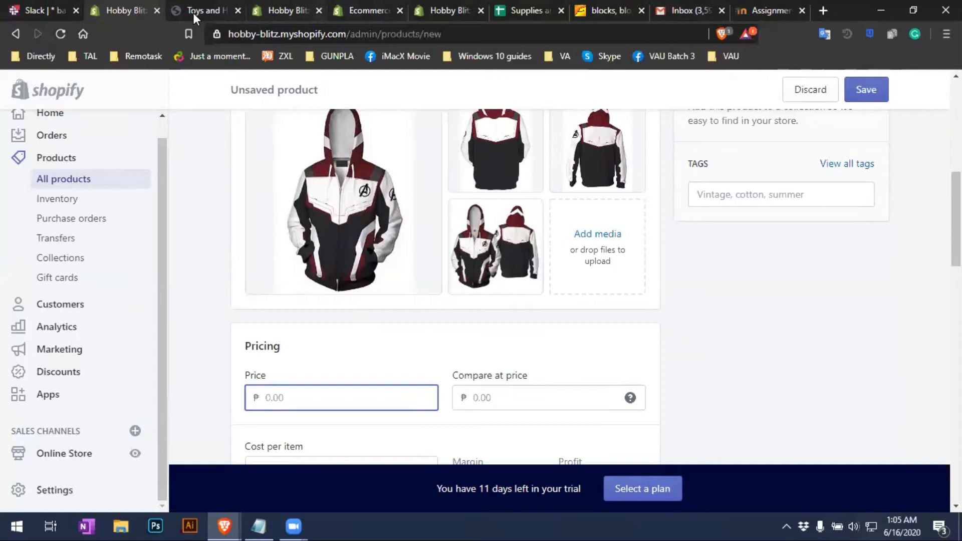
click(461, 25)
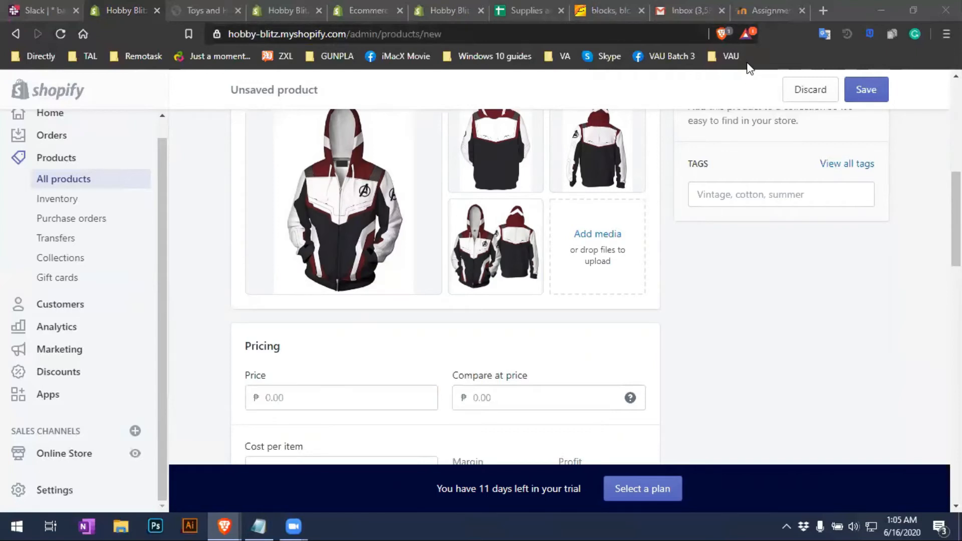
click(913, 10)
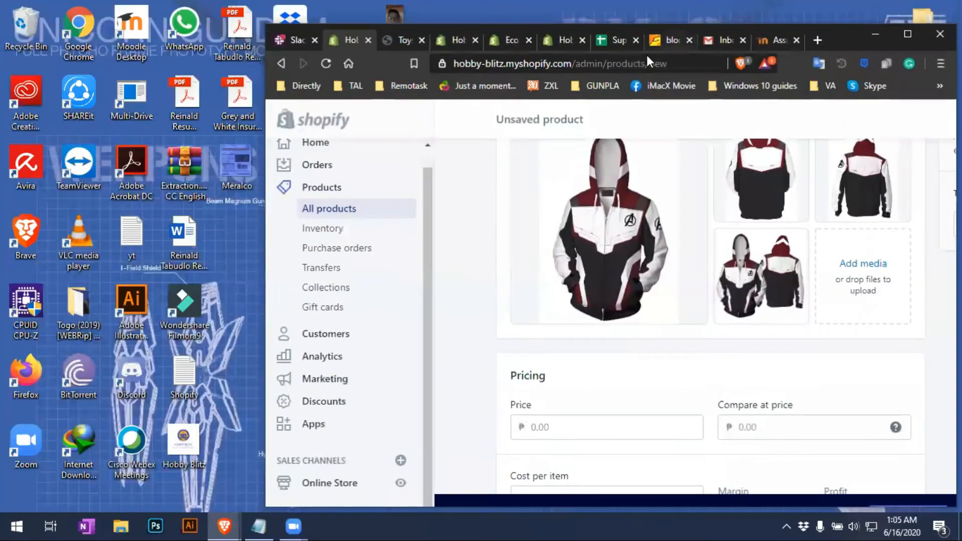
Read the Avengers Endgame hoodie's $25.99 - $30.99 price in cell F26 of Supplies and Tools
click(612, 41)
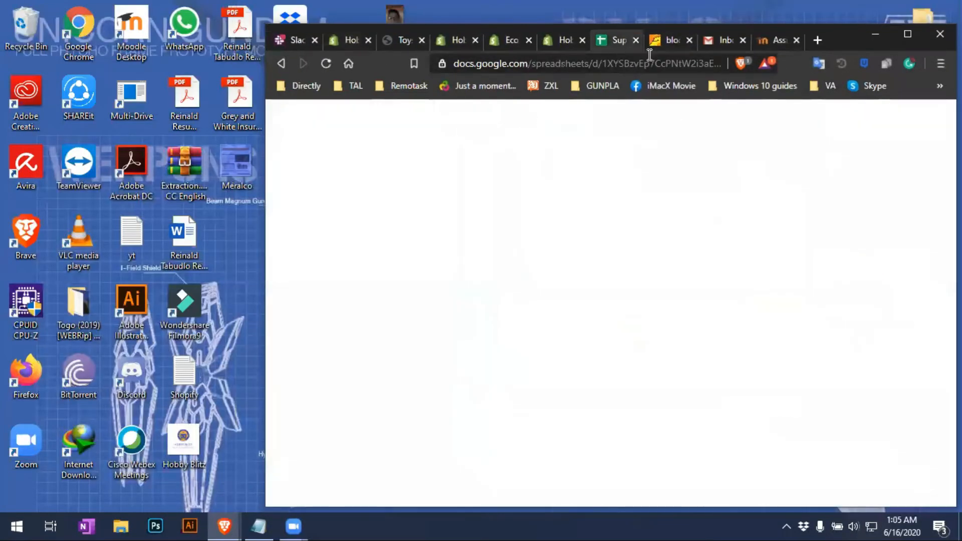
click(912, 33)
scroll(369, 342, up, 6)
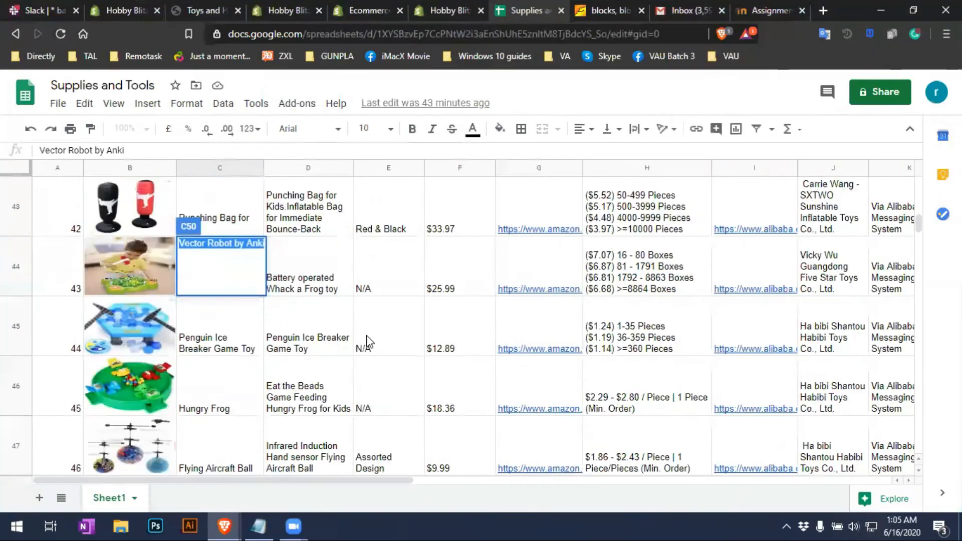
scroll(366, 343, up, 20)
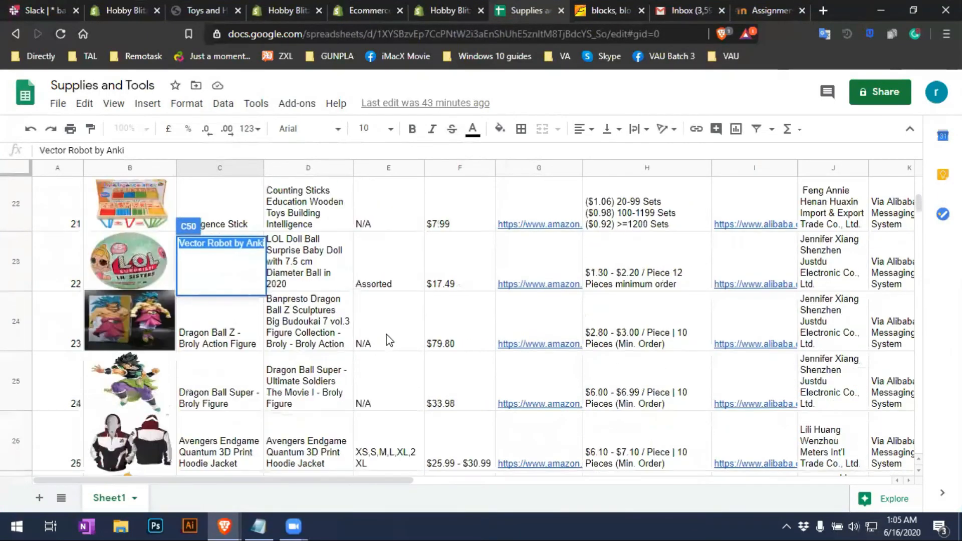
scroll(390, 341, down, 2)
click(152, 337)
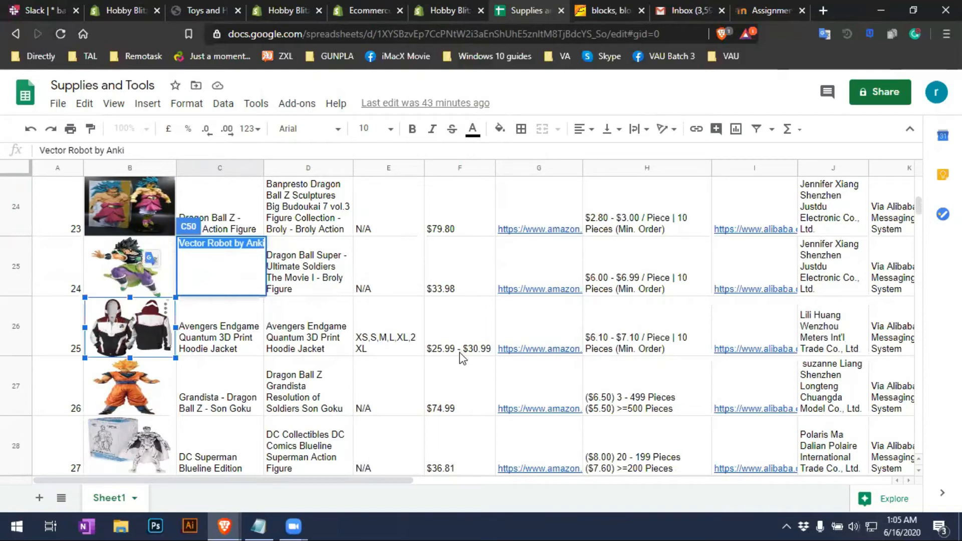
click(444, 353)
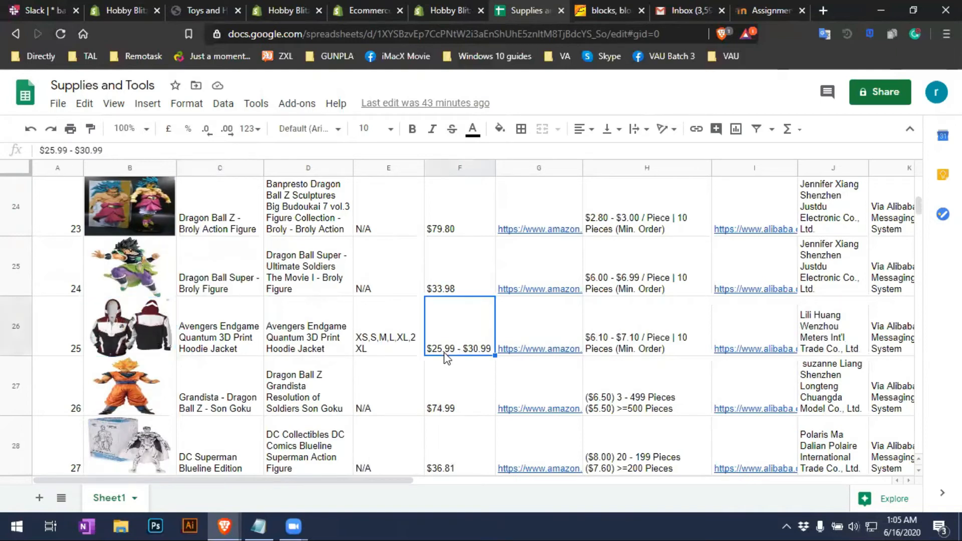
click(113, 7)
Enter a price of 25.99 and a compare-at price of 30.00
click(313, 405)
text(25.99)
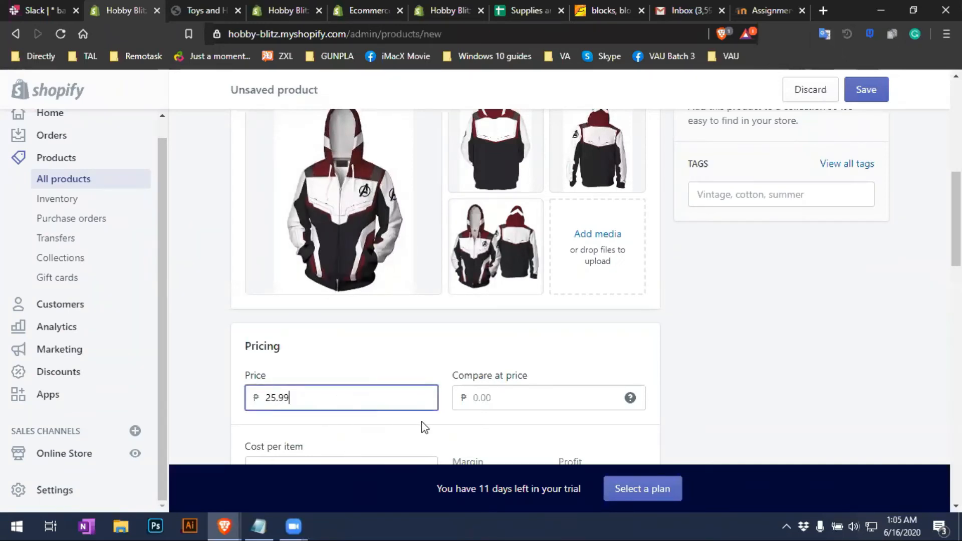
scroll(421, 426, down, 3)
click(543, 259)
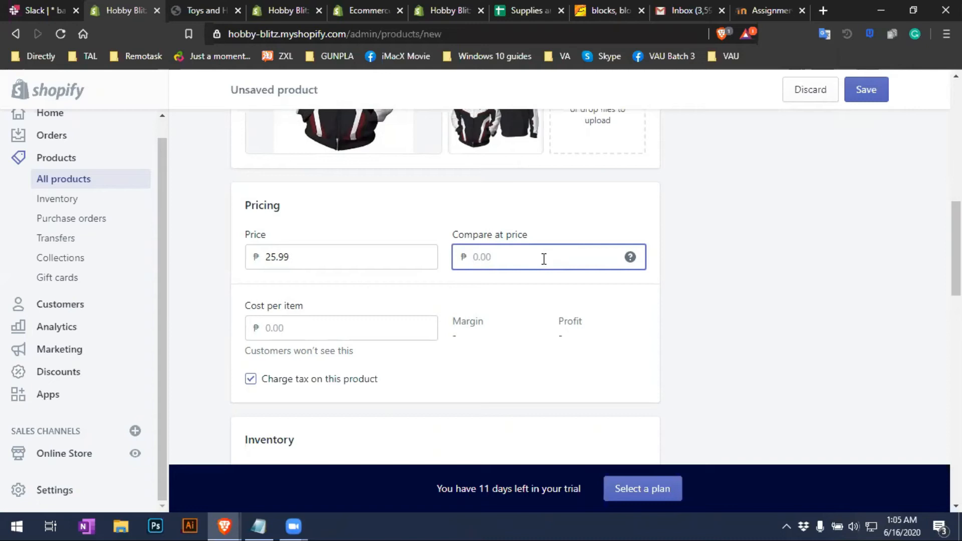
click(343, 261)
double_click(285, 257)
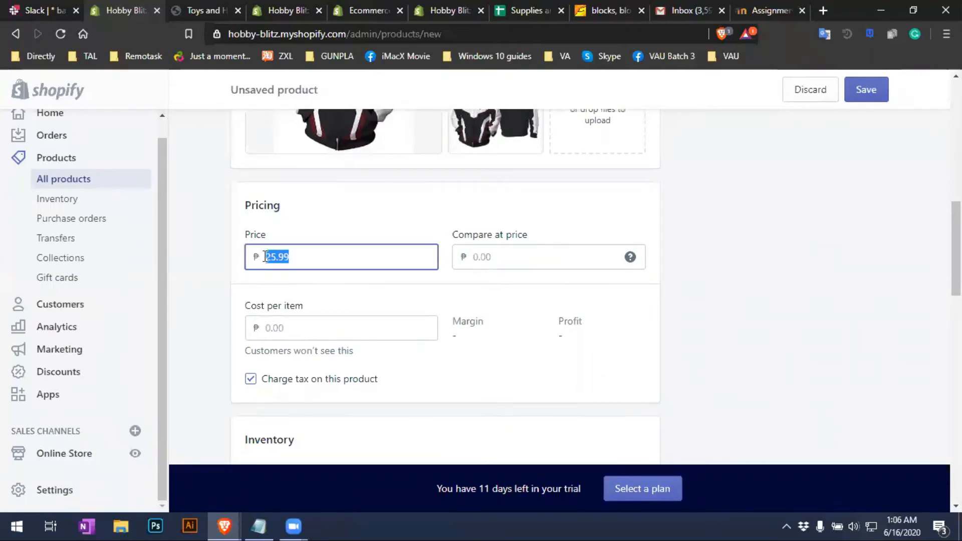
click(509, 263)
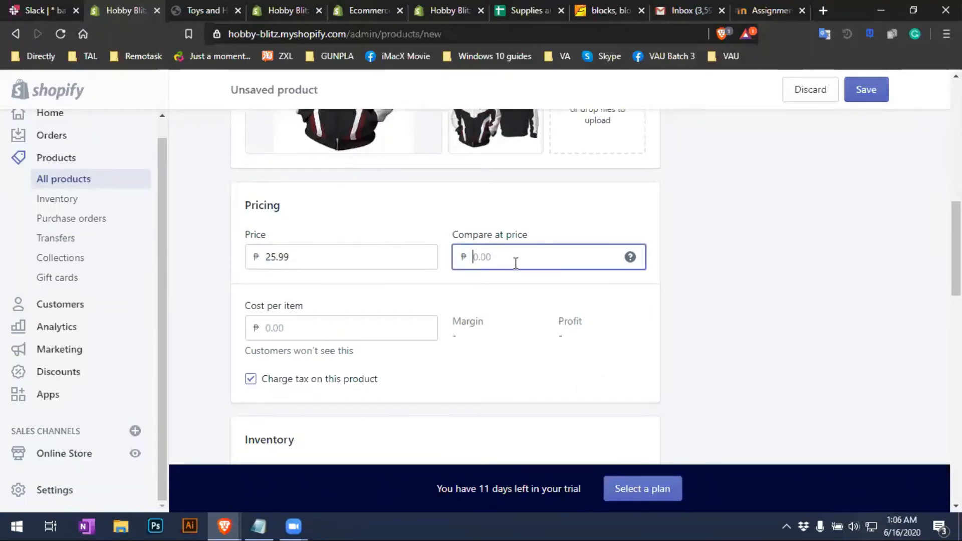
text(30)
click(803, 277)
Copy the 25.99 price into the Cost per item field
double_click(297, 262)
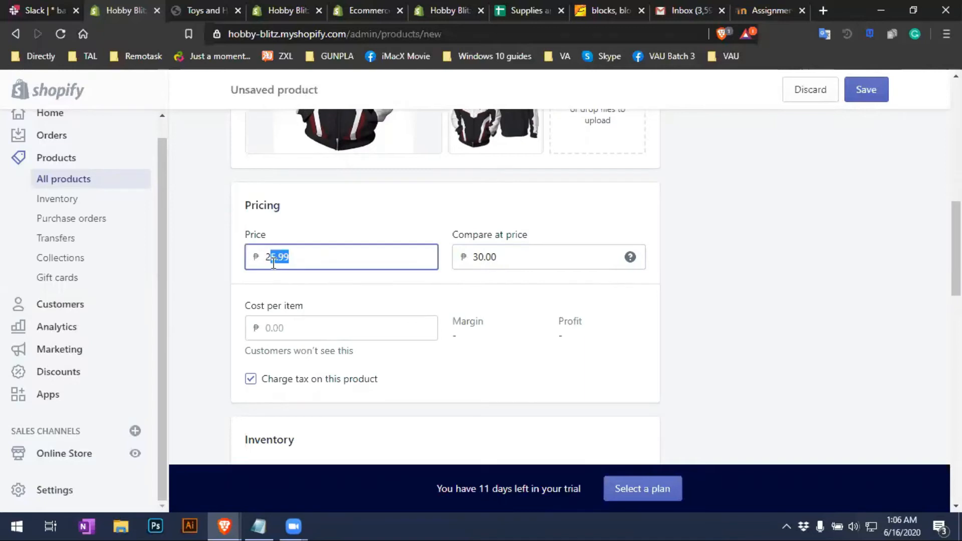
click(519, 260)
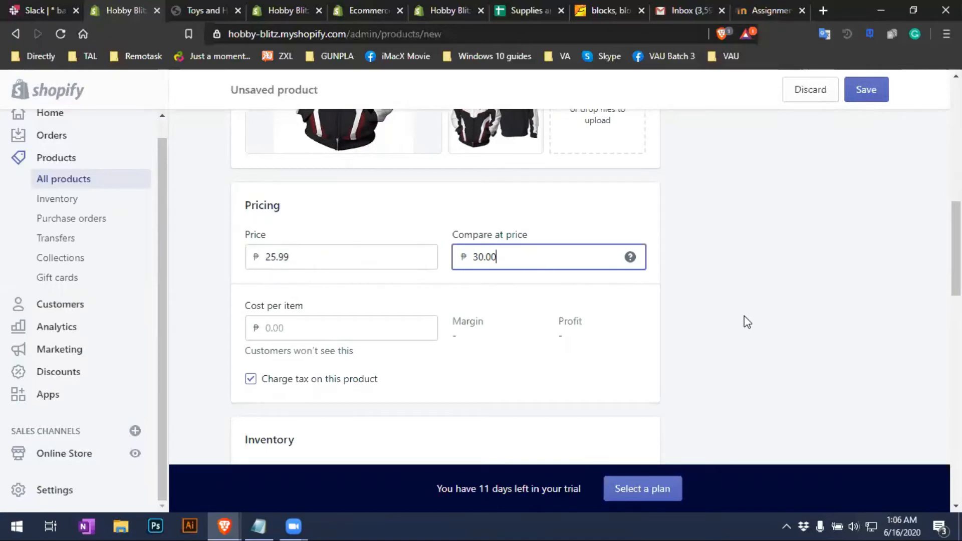
drag(364, 259, 266, 251)
key(ctrl+c)
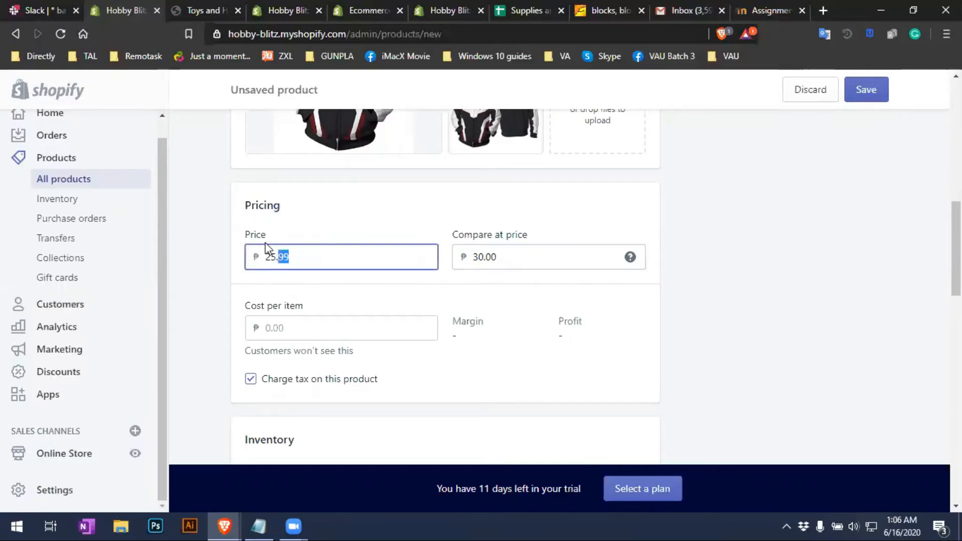
click(304, 328)
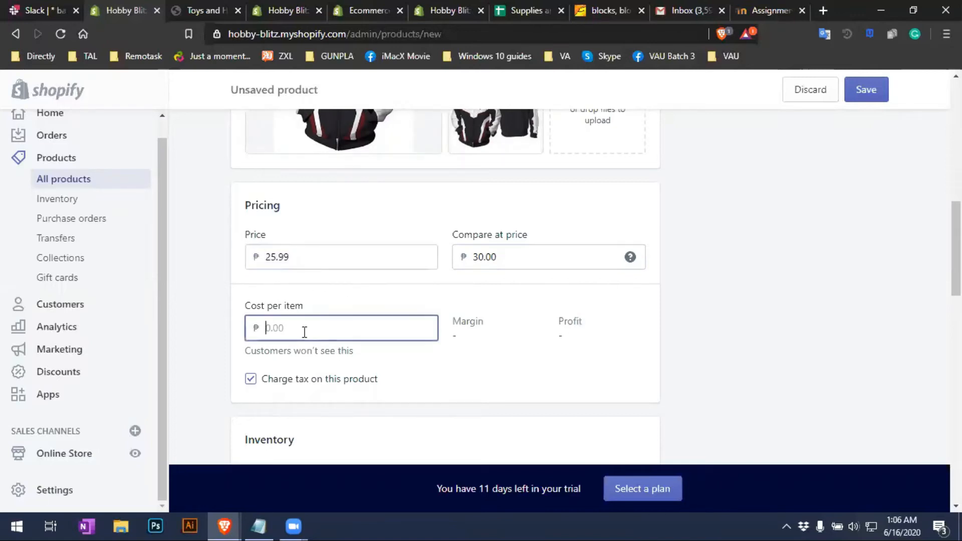
key(ctrl+v)
scroll(310, 404, down, 3)
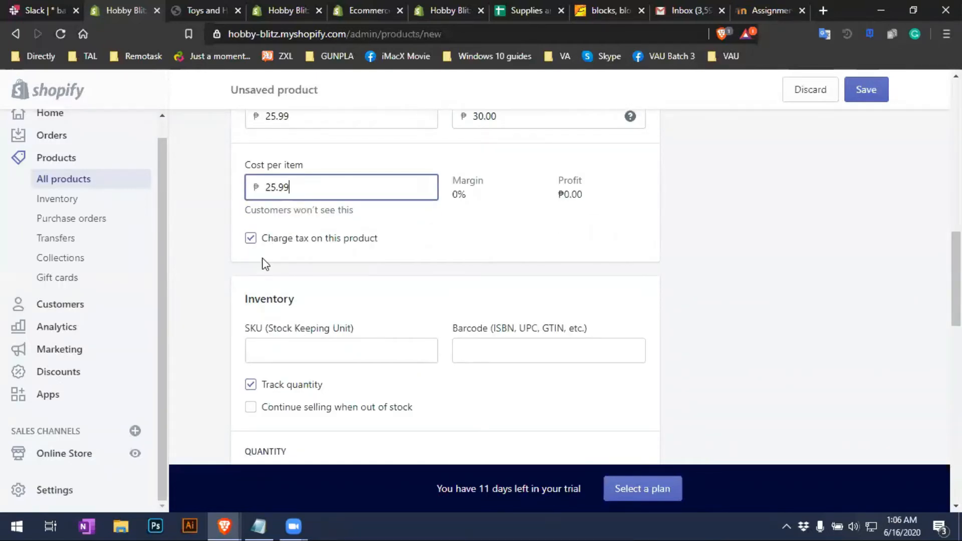
scroll(357, 295, down, 4)
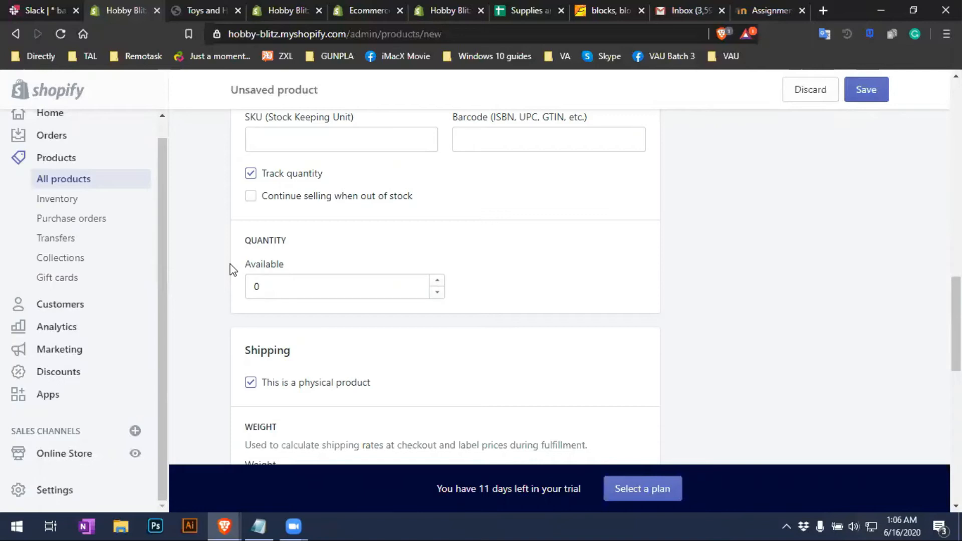
Look over the SKU and barcode fields and leave Track quantity checked
scroll(511, 256, up, 1)
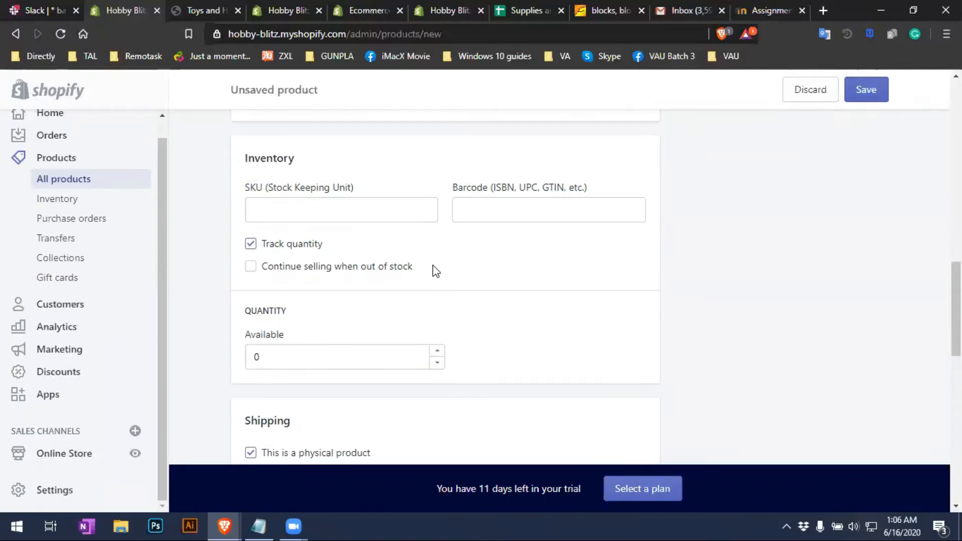
click(313, 210)
click(524, 214)
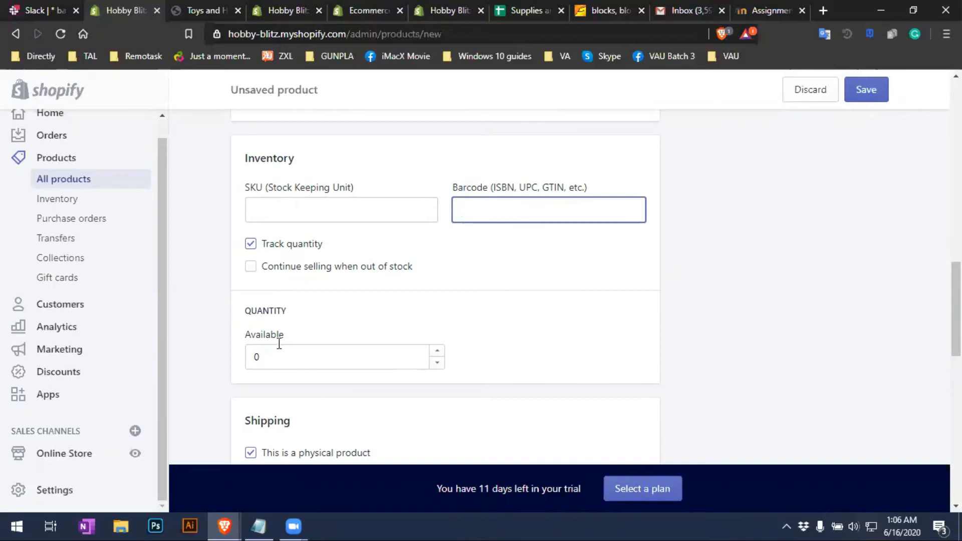
click(250, 249)
click(251, 249)
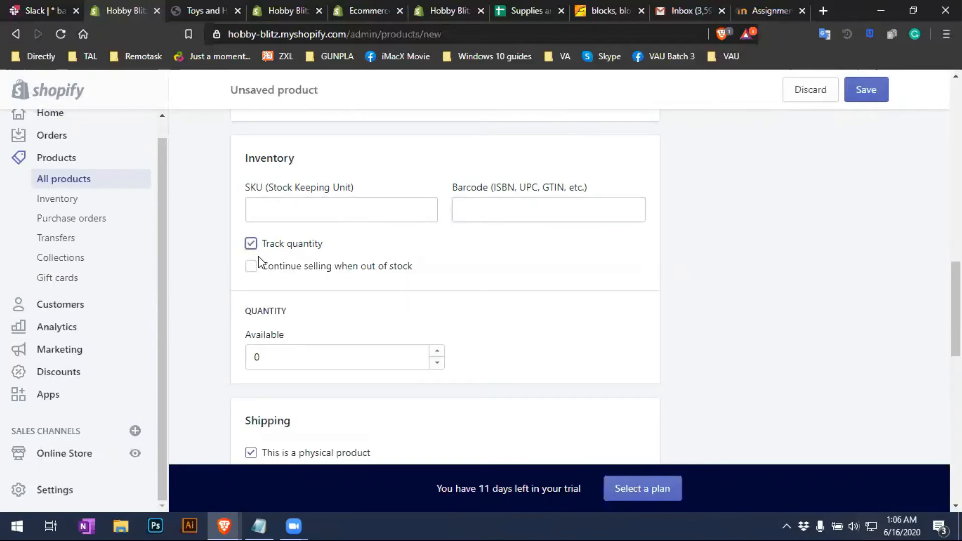
Set the available inventory quantity to 20
click(288, 362)
key(ctrl+a)
text(20)
click(374, 326)
drag(296, 361, 229, 360)
click(358, 324)
drag(278, 361, 241, 356)
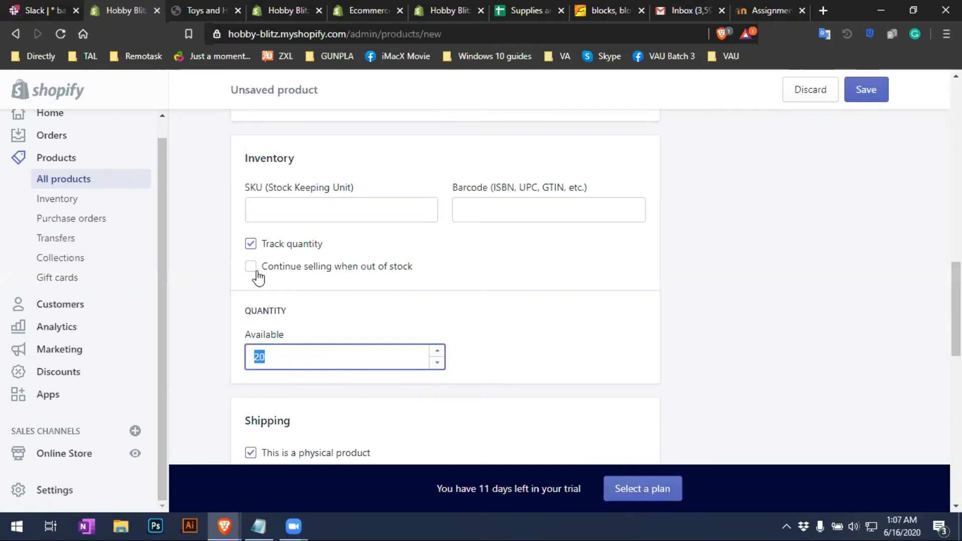
Tick Continue selling when out of stock, keeping quantity tracking on
click(251, 245)
click(250, 244)
click(251, 267)
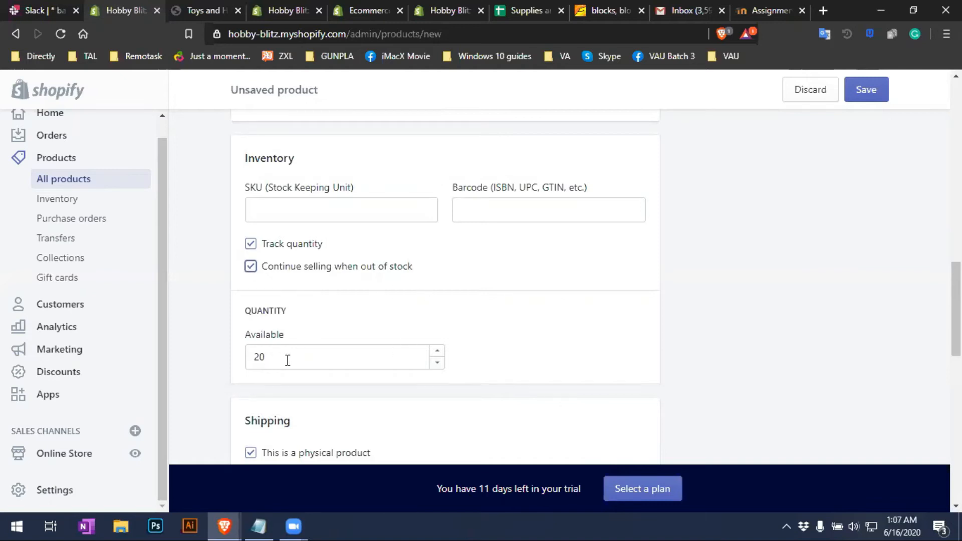
double_click(259, 357)
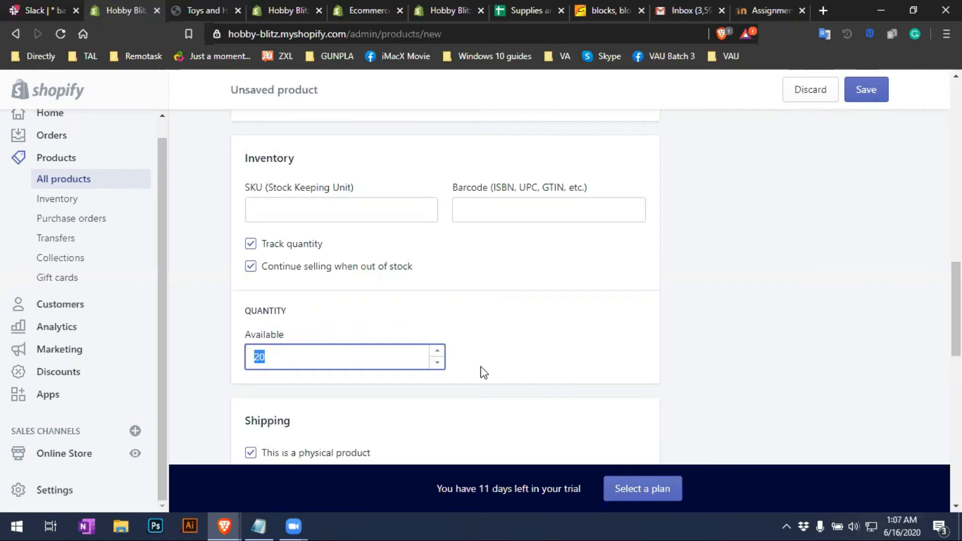
scroll(326, 342, down, 3)
scroll(314, 297, up, 2)
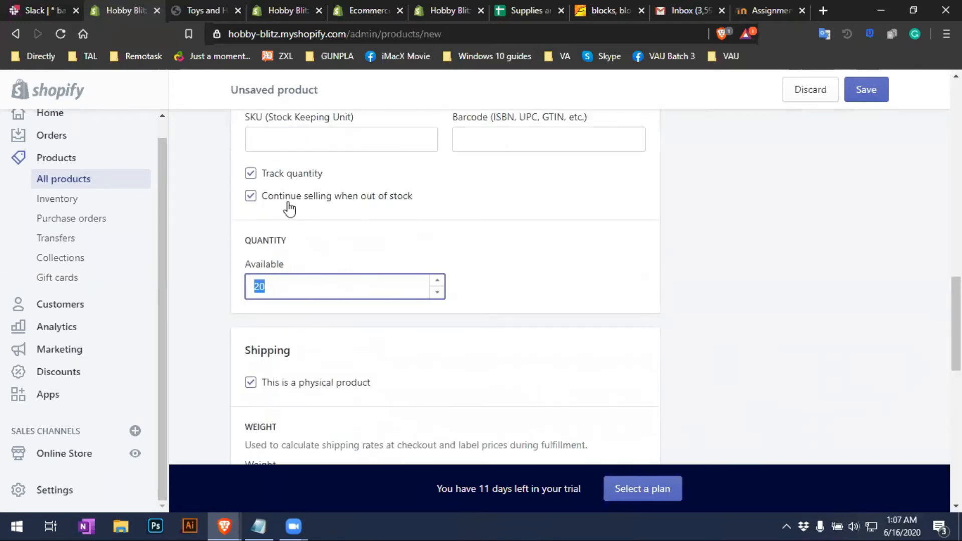
scroll(389, 280, down, 2)
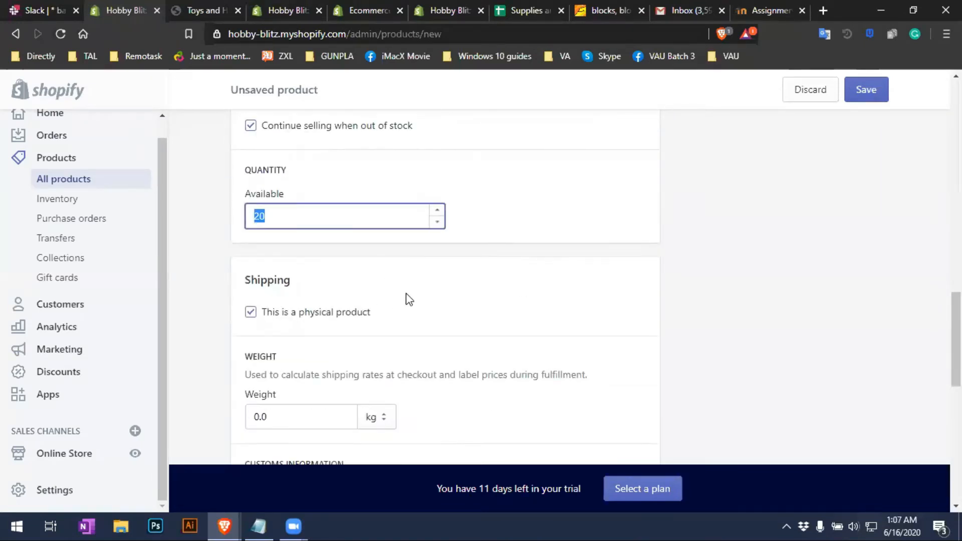
scroll(301, 210, up, 2)
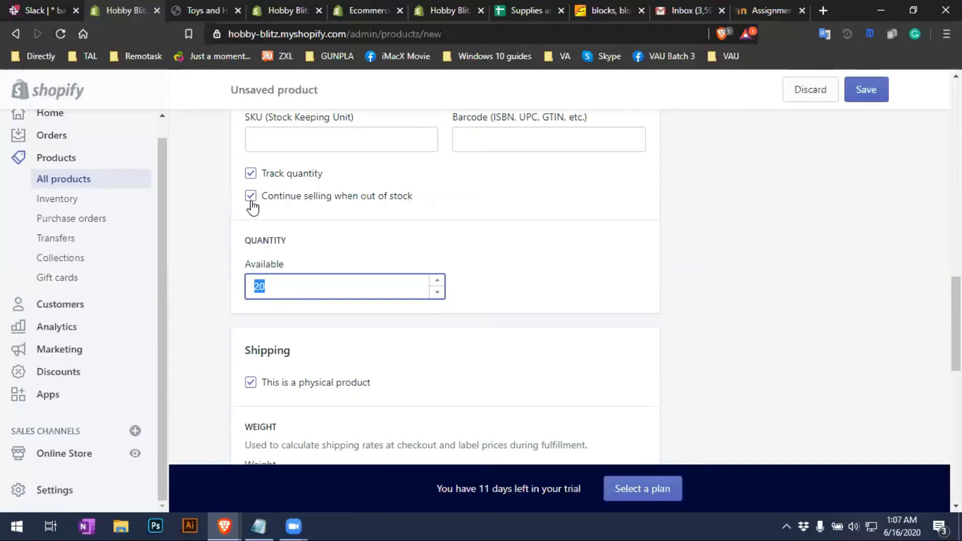
Scroll the new product page down to the Weight and Customs information sections
scroll(217, 238, down, 3)
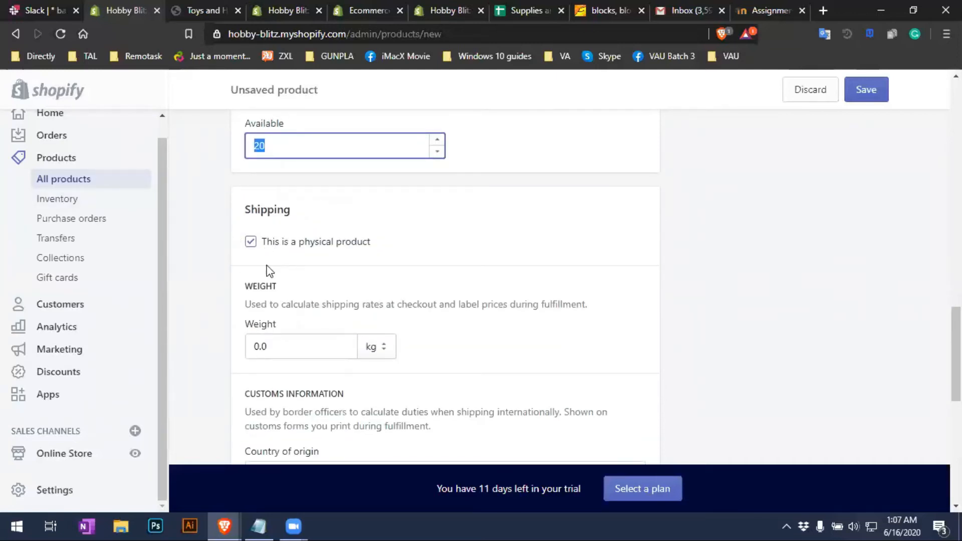
Set the product's weight to 500 g
scroll(272, 275, down, 3)
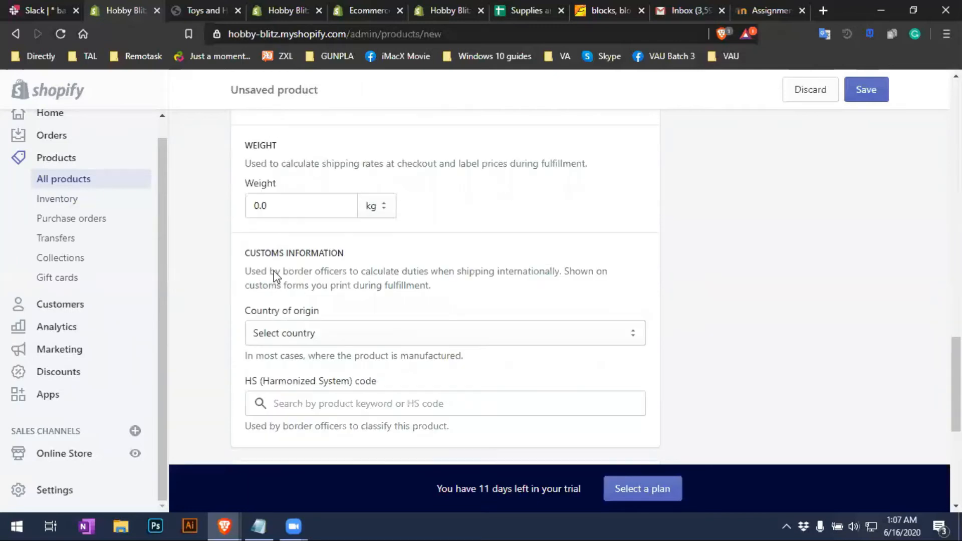
click(309, 213)
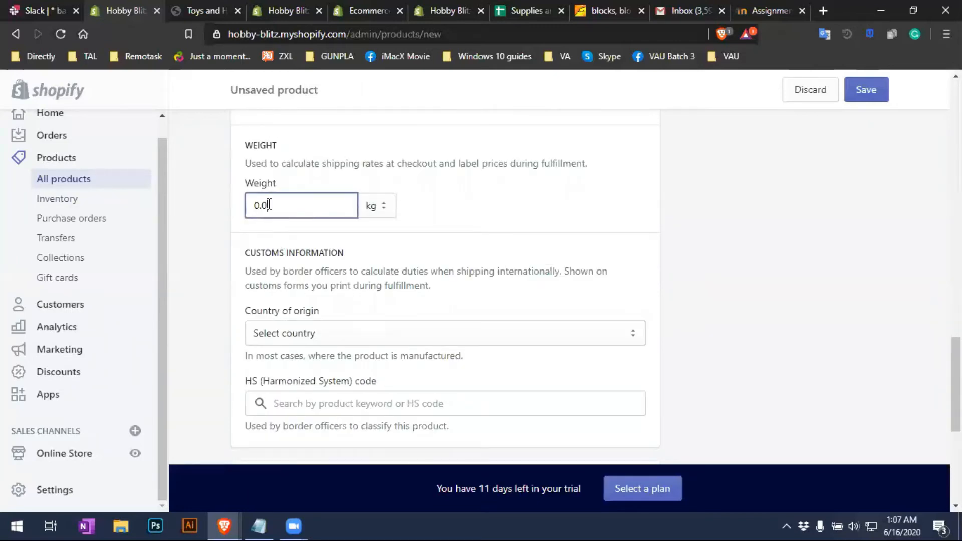
drag(294, 207, 238, 206)
click(367, 213)
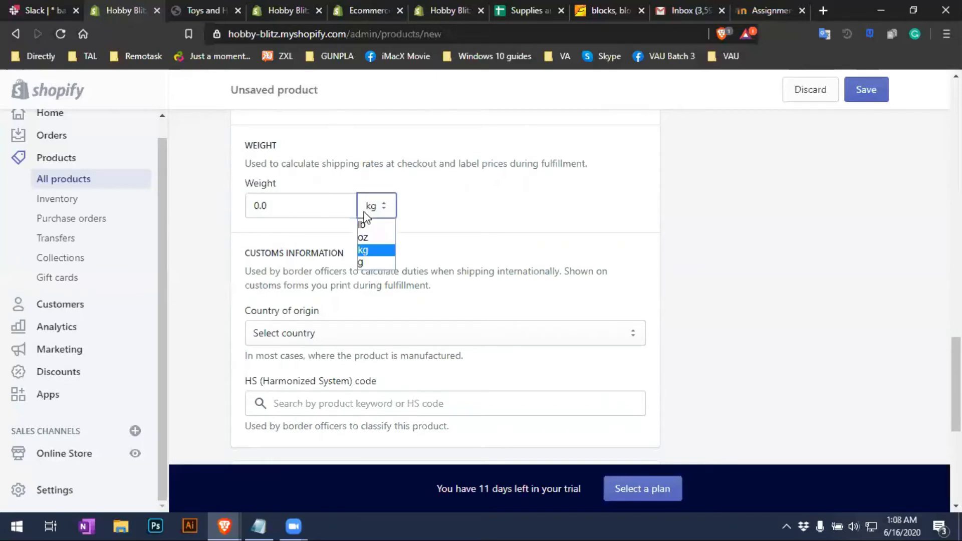
click(362, 263)
drag(291, 207, 211, 186)
text(500)
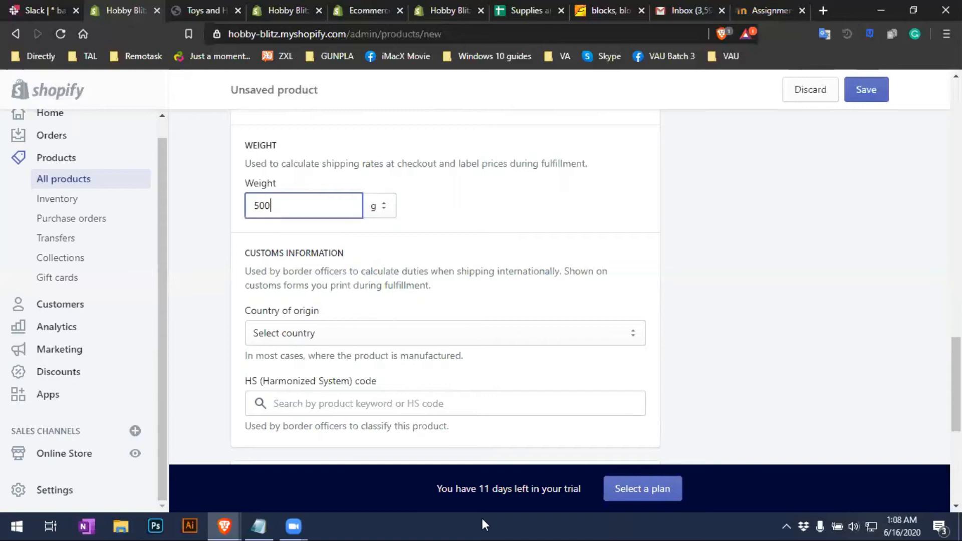
click(715, 303)
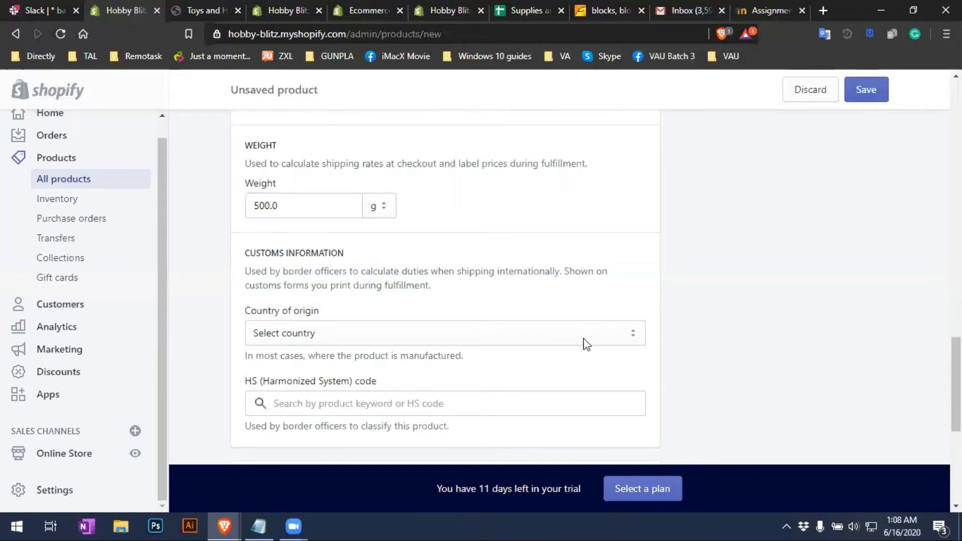
Choose China as the country of origin
click(607, 340)
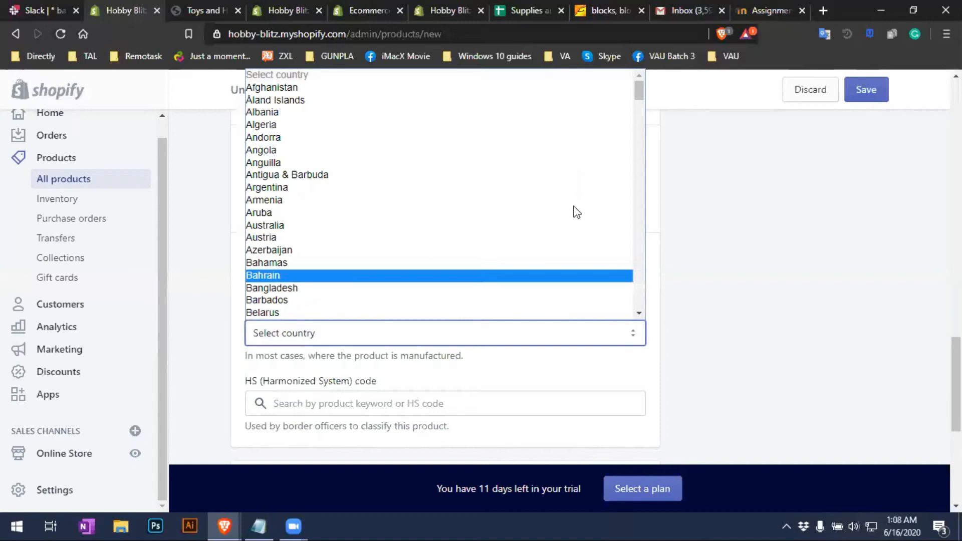
key(c)
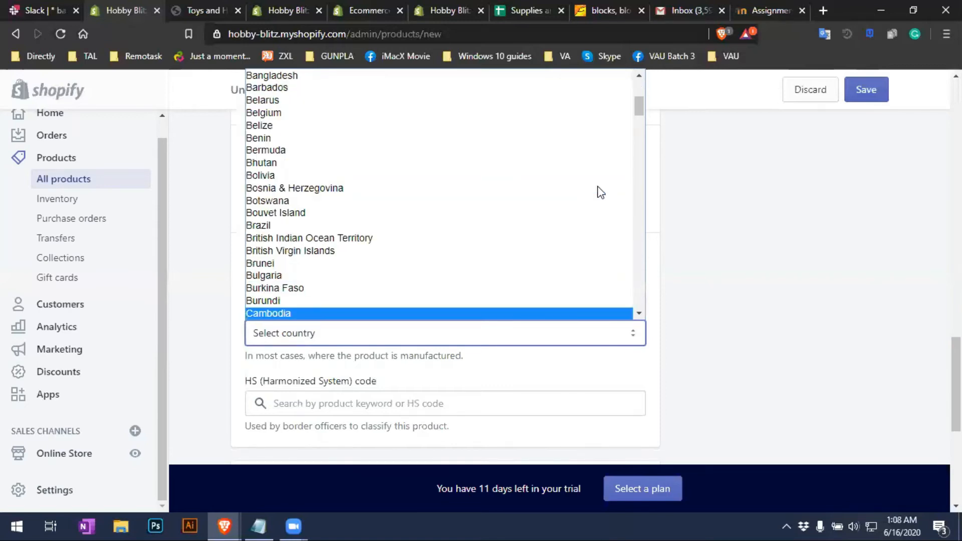
scroll(599, 191, down, 5)
click(451, 146)
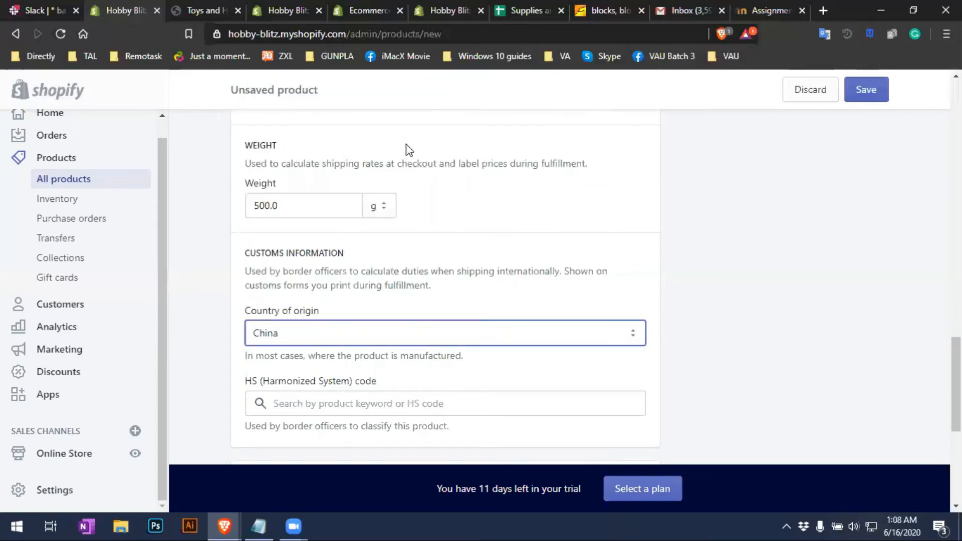
scroll(767, 289, down, 5)
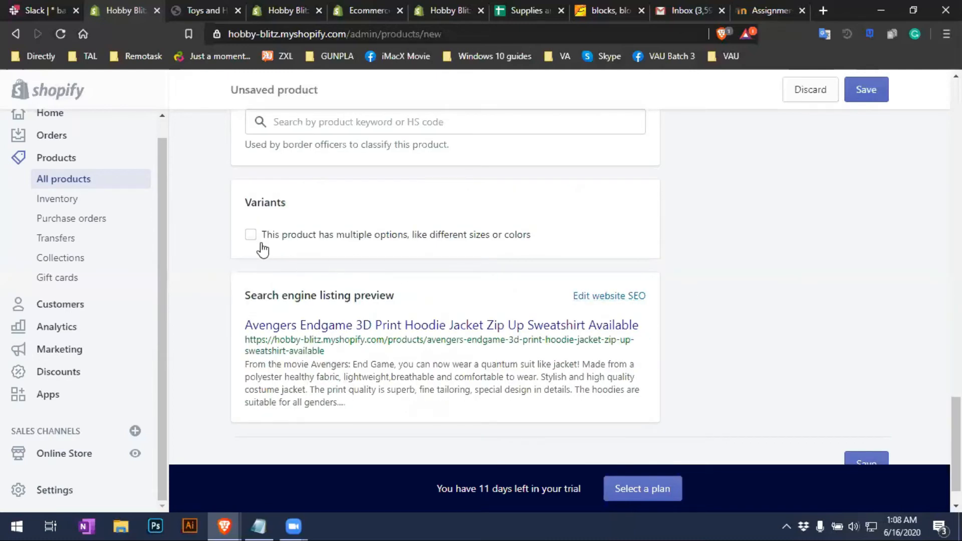
Enable multiple options and keep Size as the first option's name
scroll(266, 252, up, 1)
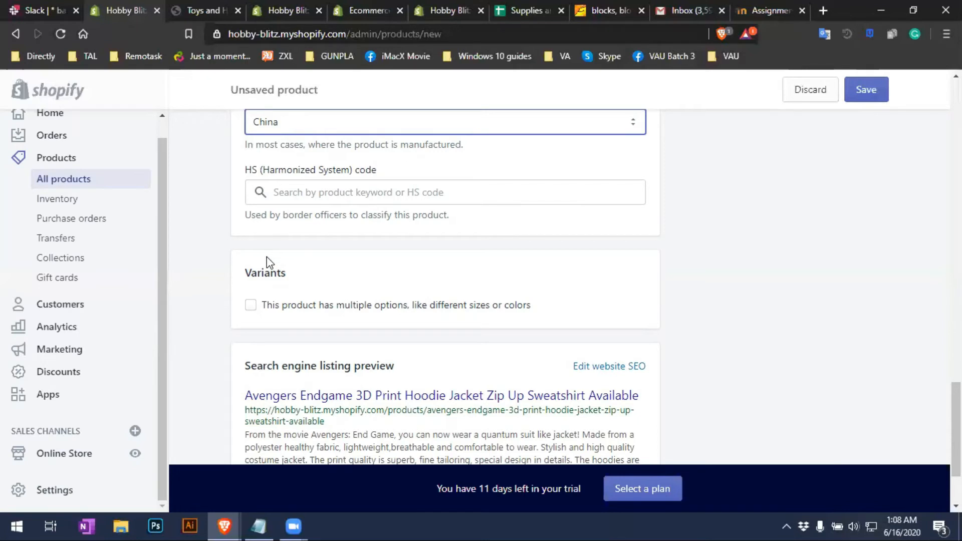
click(250, 306)
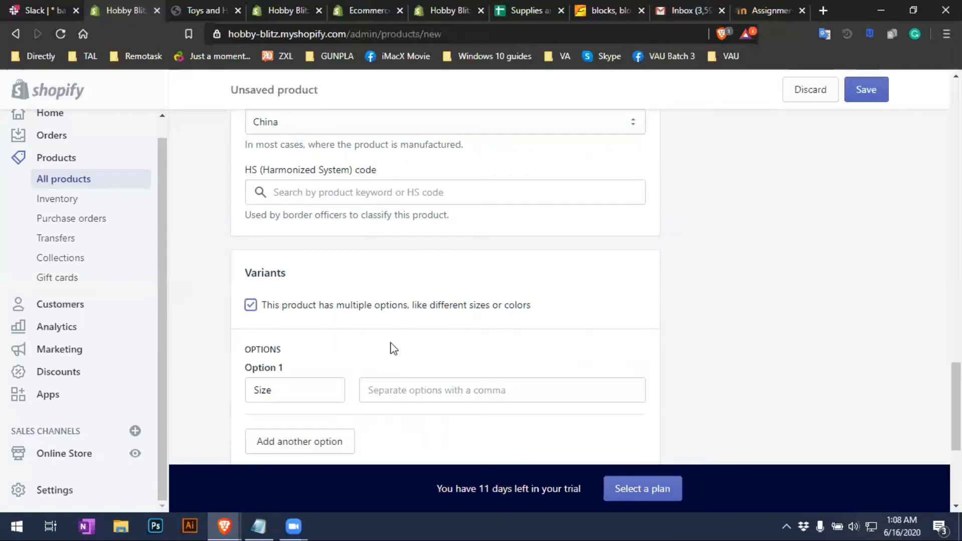
scroll(344, 324, down, 2)
click(318, 250)
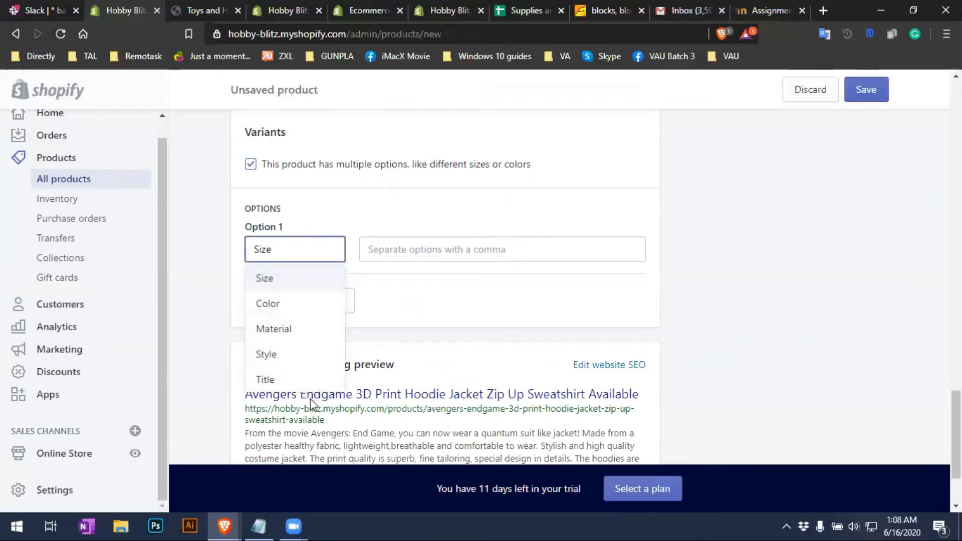
right_click(468, 315)
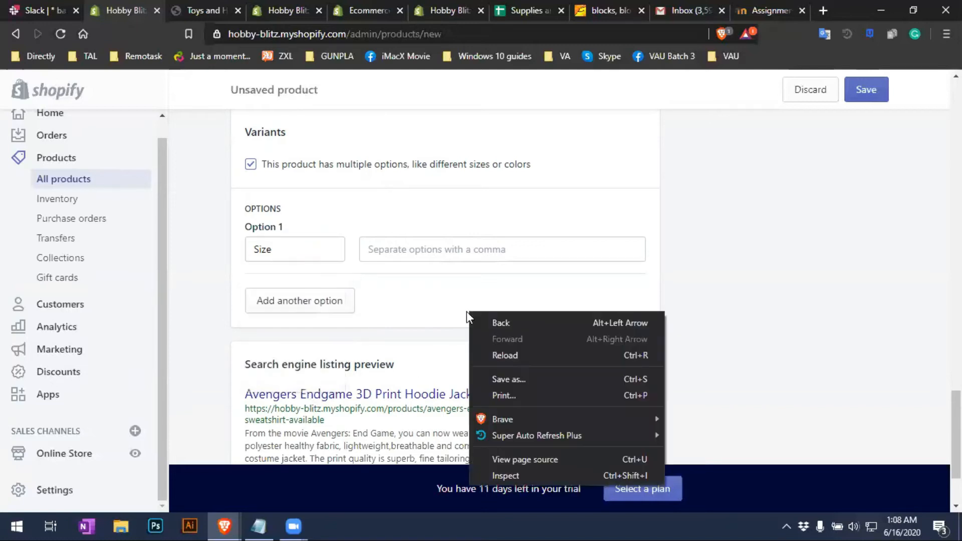
click(422, 295)
click(283, 248)
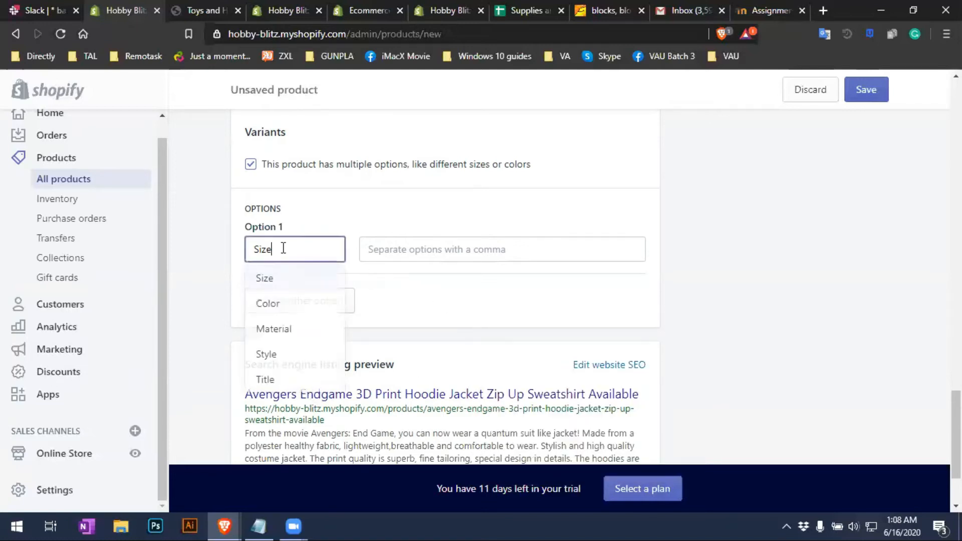
click(451, 308)
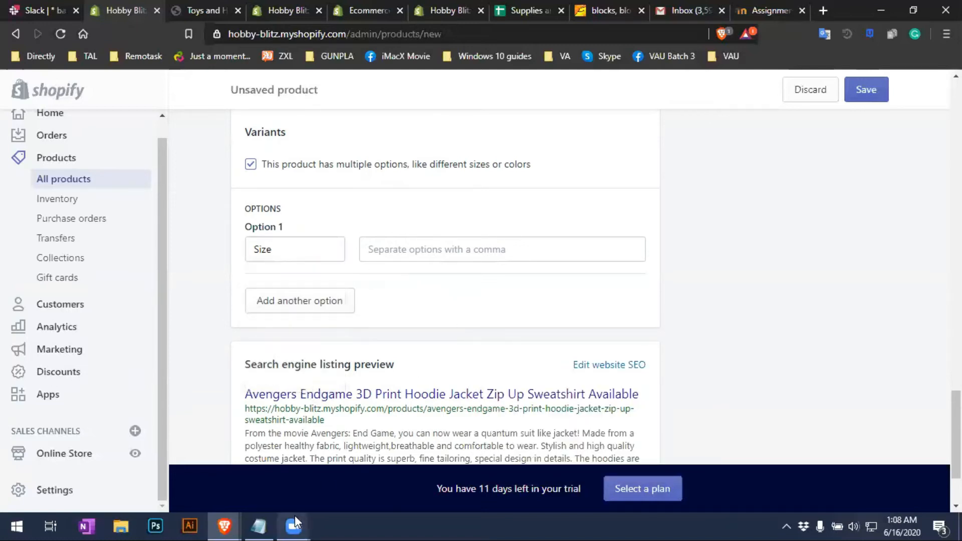
Copy the size list S through 5XL from Notepad into the Size option values
click(267, 518)
scroll(567, 432, down, 5)
drag(557, 439, 390, 424)
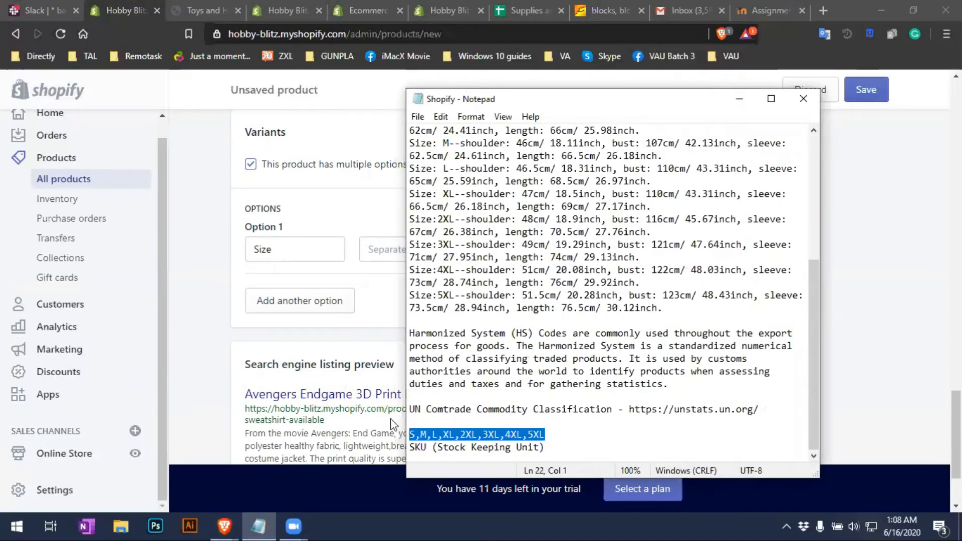
click(385, 288)
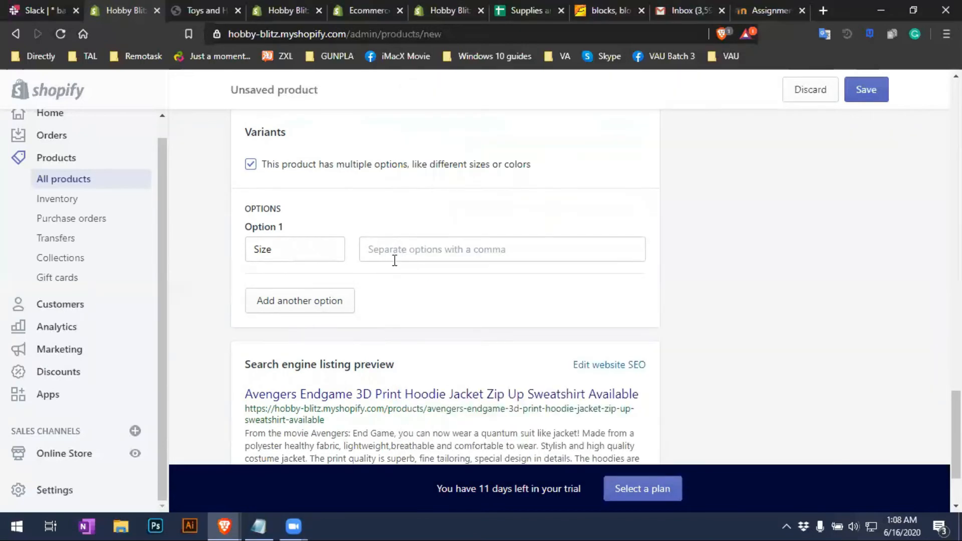
click(508, 255)
text(S,M,L,XL,2XL,3XL,4XL,5XL)
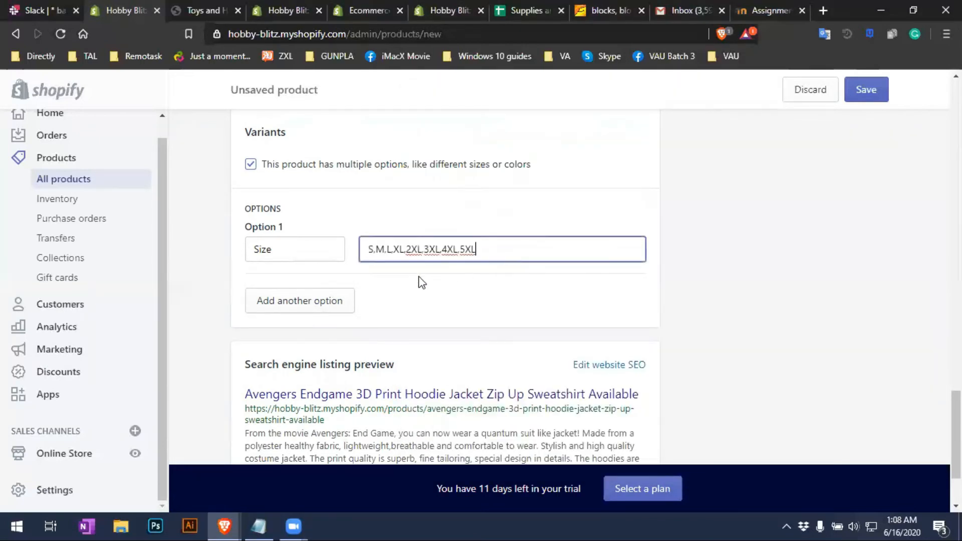
click(362, 316)
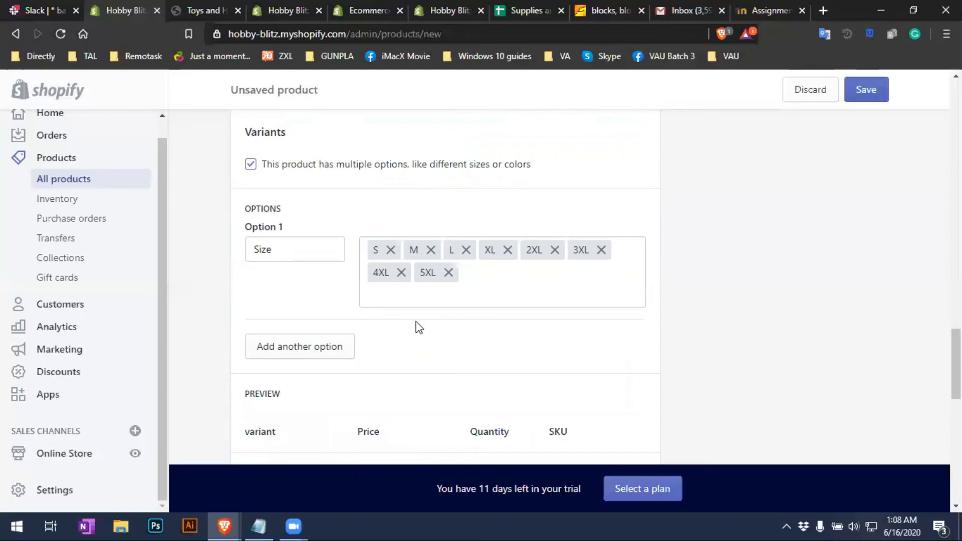
Scroll through the variant rows and search engine listing preview
scroll(579, 379, down, 3)
scroll(524, 371, down, 3)
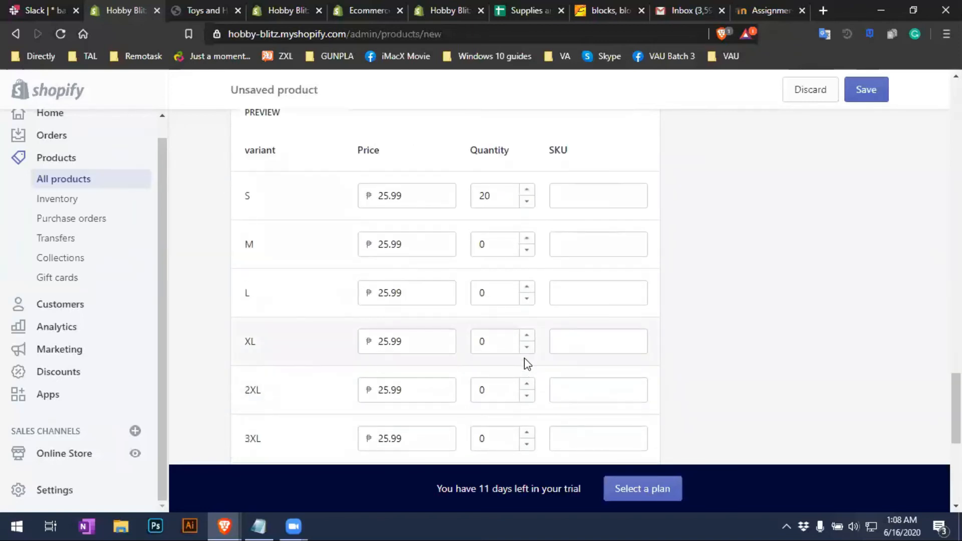
scroll(524, 363, down, 5)
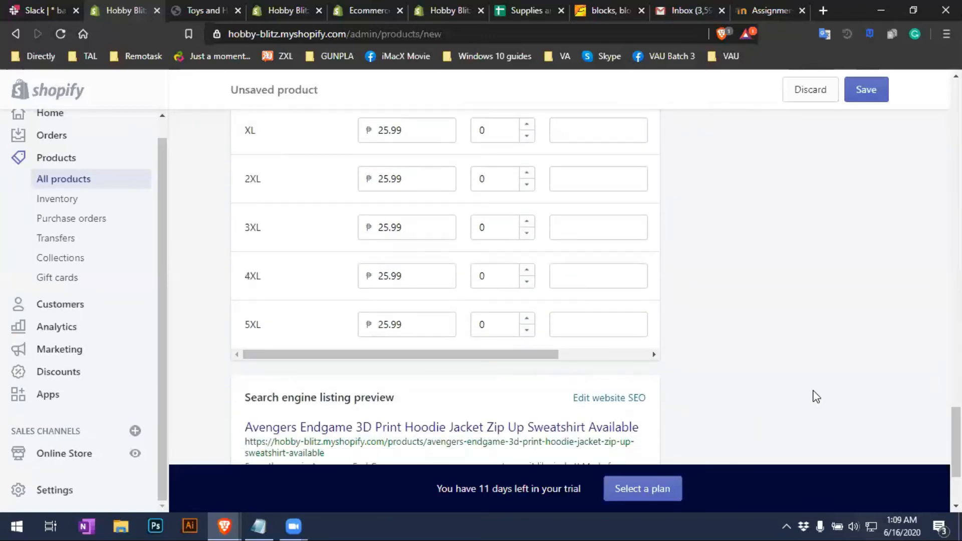
scroll(812, 396, up, 3)
scroll(771, 400, up, 1)
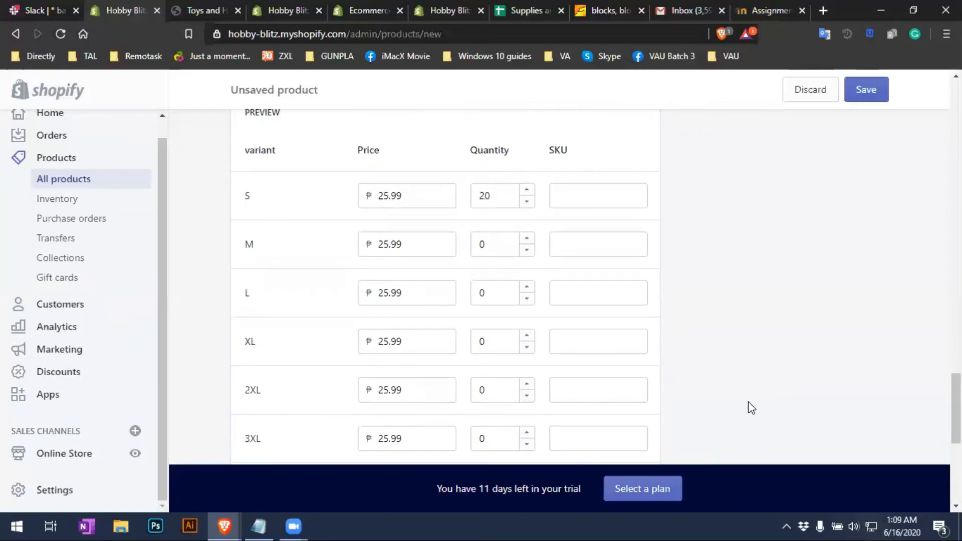
scroll(751, 401, down, 4)
scroll(544, 355, up, 3)
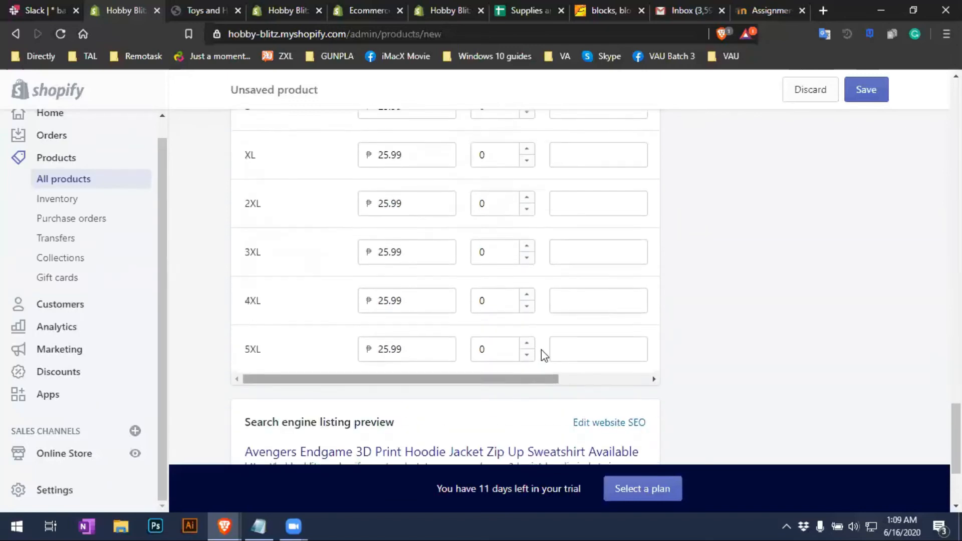
scroll(451, 351, down, 3)
Set the 5XL, 4XL, 3XL, 2XL and XL variant prices to 30
drag(426, 328, 340, 327)
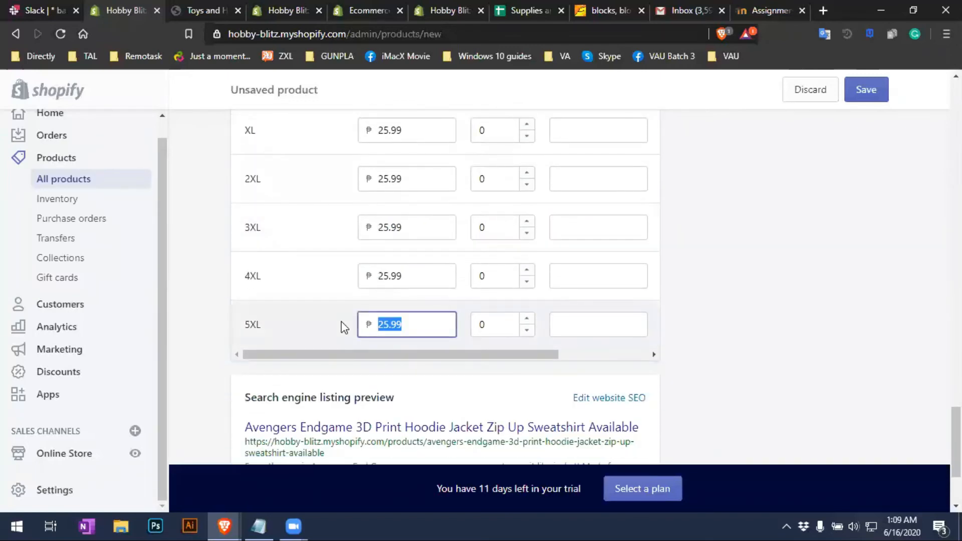
text(30)
drag(419, 328, 328, 327)
key(ctrl+c)
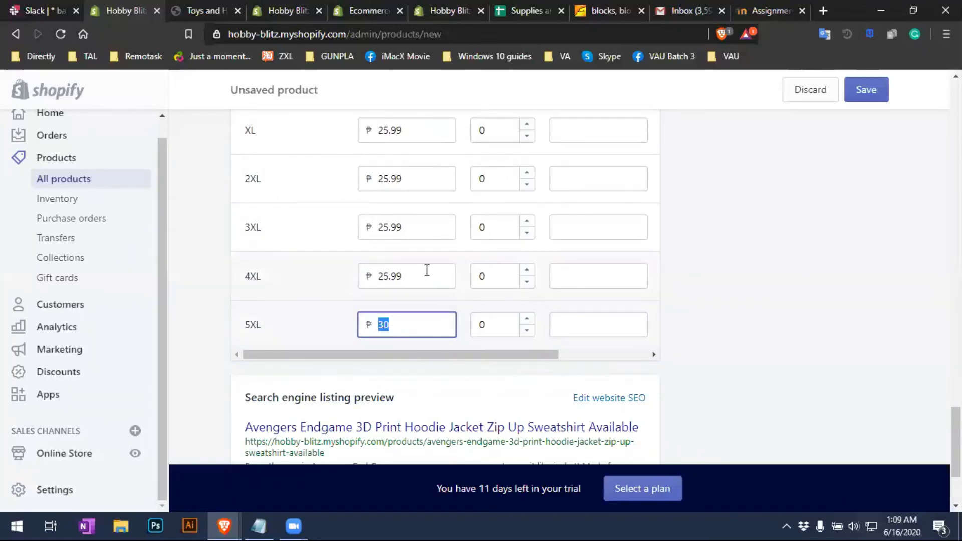
drag(426, 272, 351, 273)
key(ctrl+v)
drag(425, 225, 352, 223)
key(ctrl+v)
drag(428, 180, 355, 183)
key(ctrl+v)
scroll(437, 243, up, 2)
drag(443, 198, 359, 198)
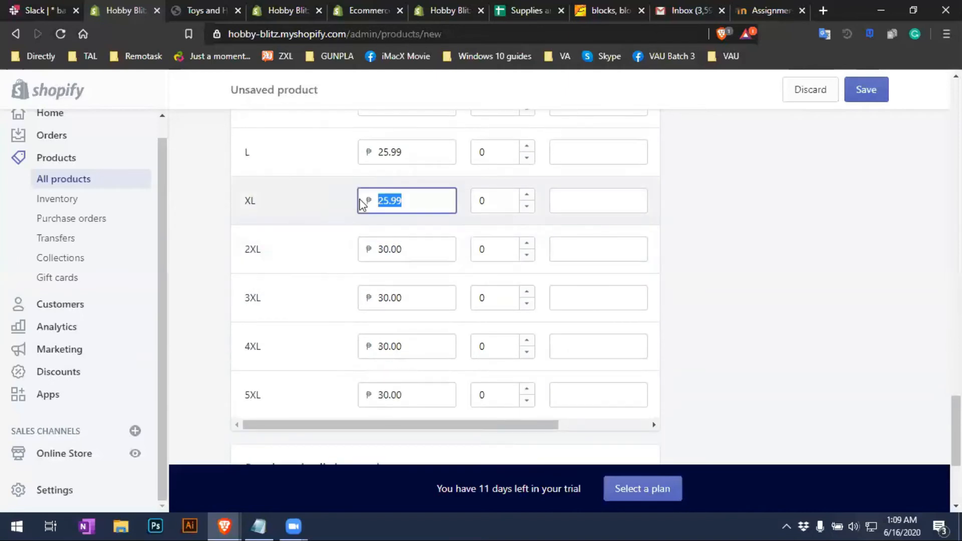
key(ctrl+v)
scroll(449, 245, up, 4)
scroll(492, 348, down, 8)
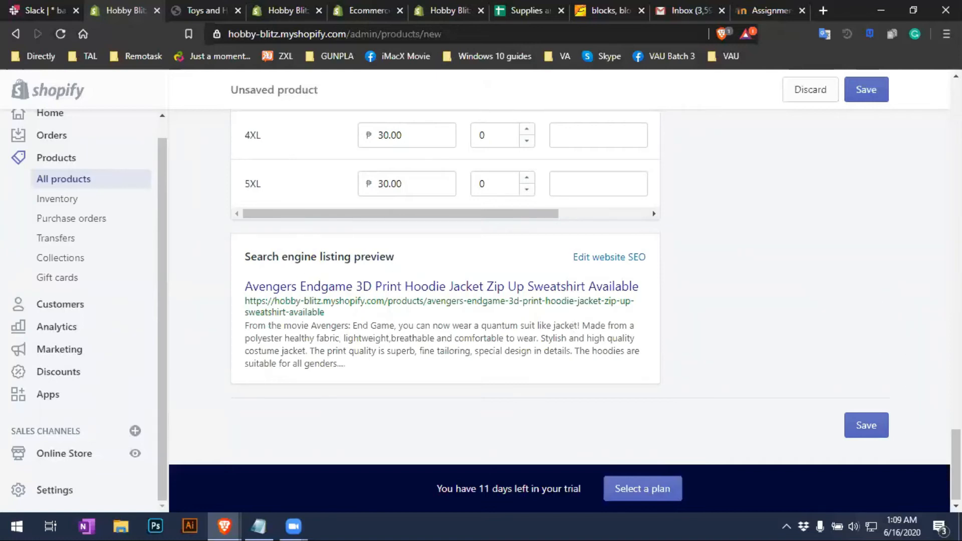
drag(957, 464, 919, 457)
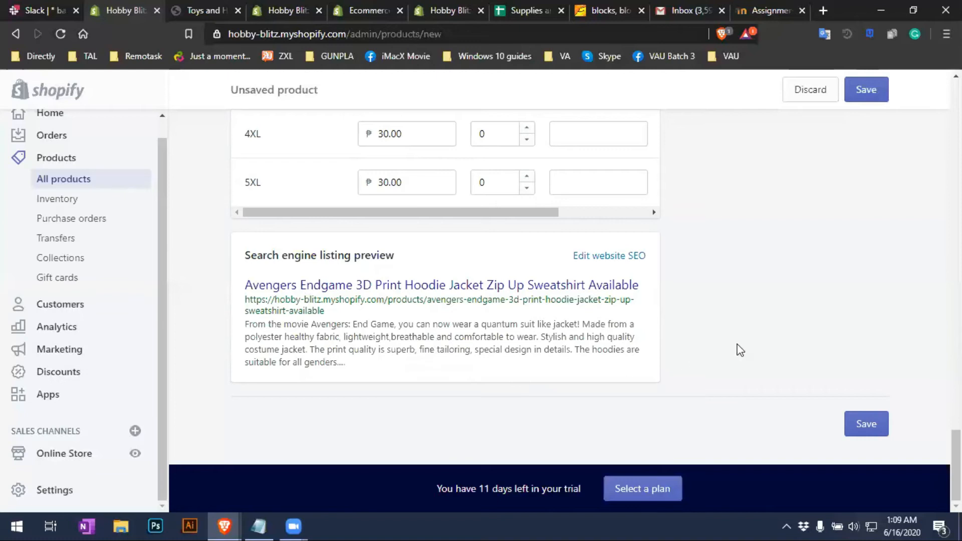
Save the Avengers Endgame hoodie and scroll the All products list to find it
click(875, 427)
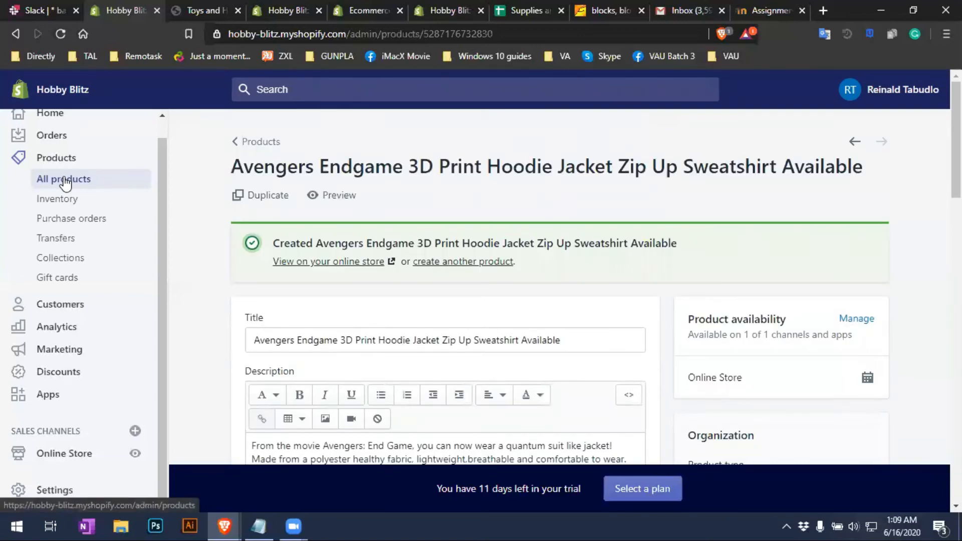
click(65, 182)
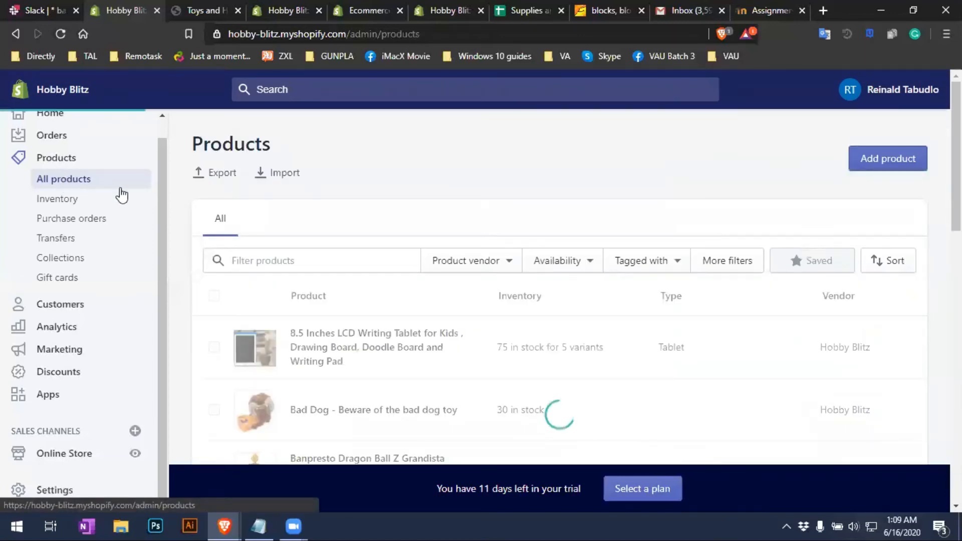
scroll(606, 378, down, 3)
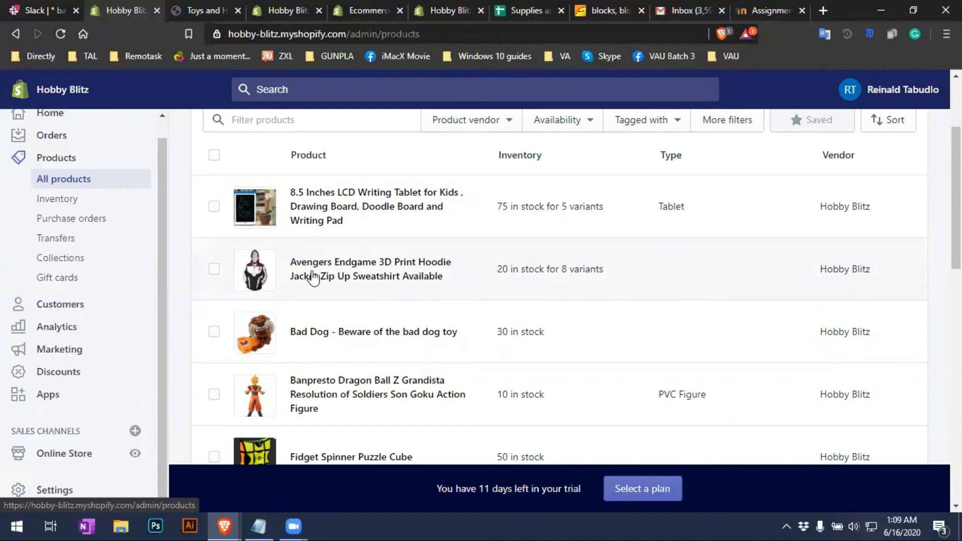
Open the Avengers Endgame hoodie and set its product type to Jacket
click(348, 284)
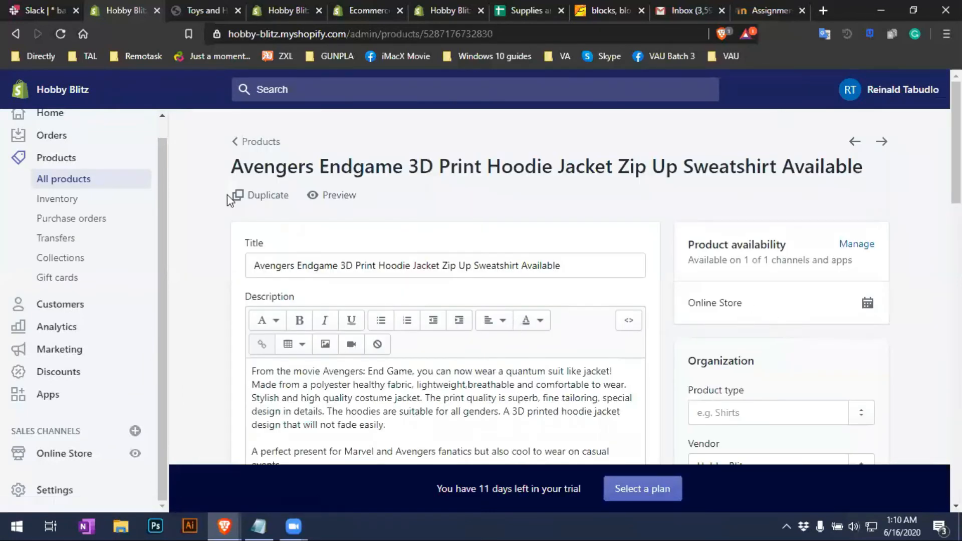
scroll(793, 300, down, 3)
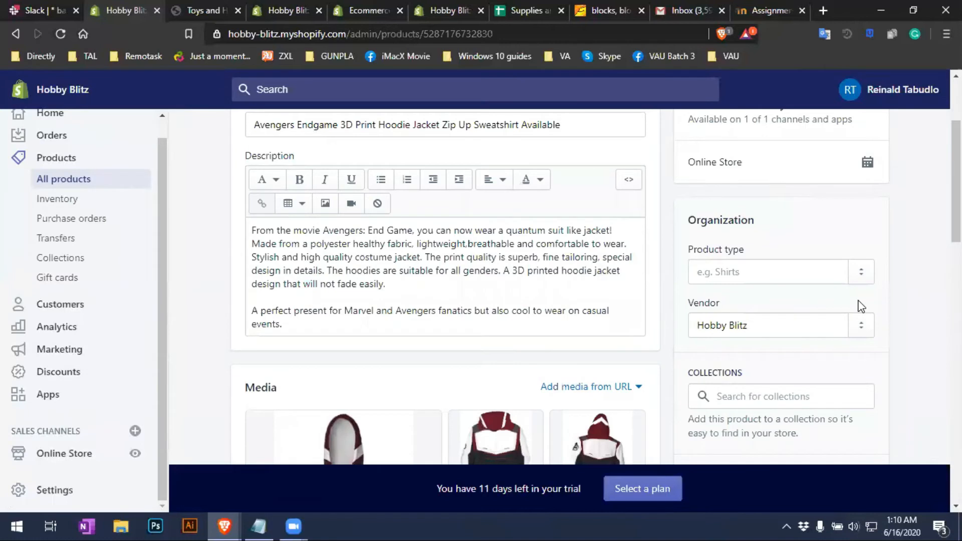
click(790, 269)
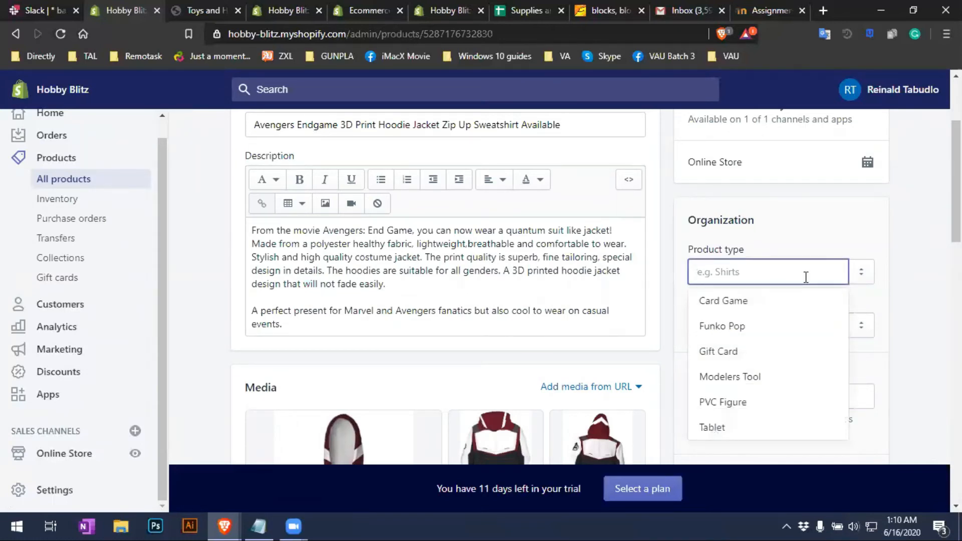
text(J)
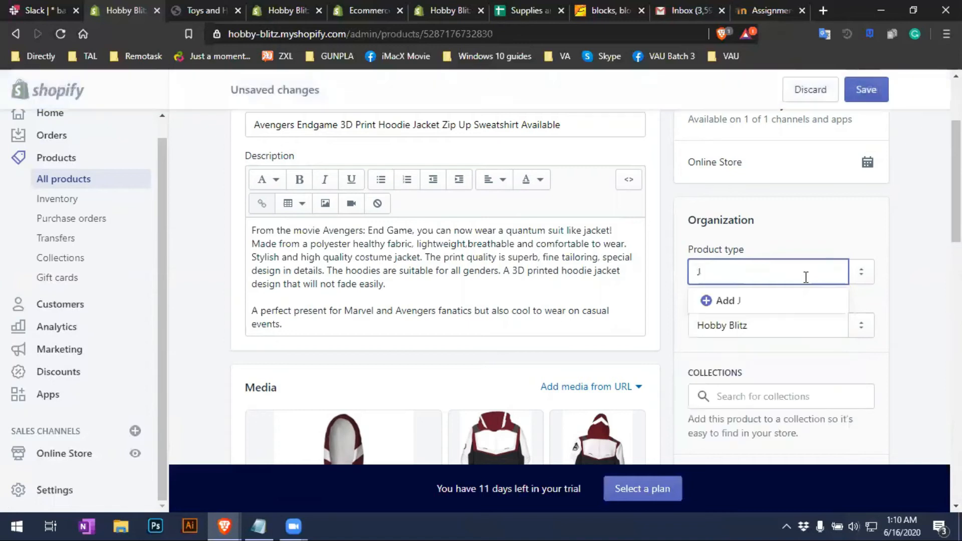
text(acjet)
key(BackSpace)
key(BackSpace)
key(BackSpace)
text(ket)
click(760, 303)
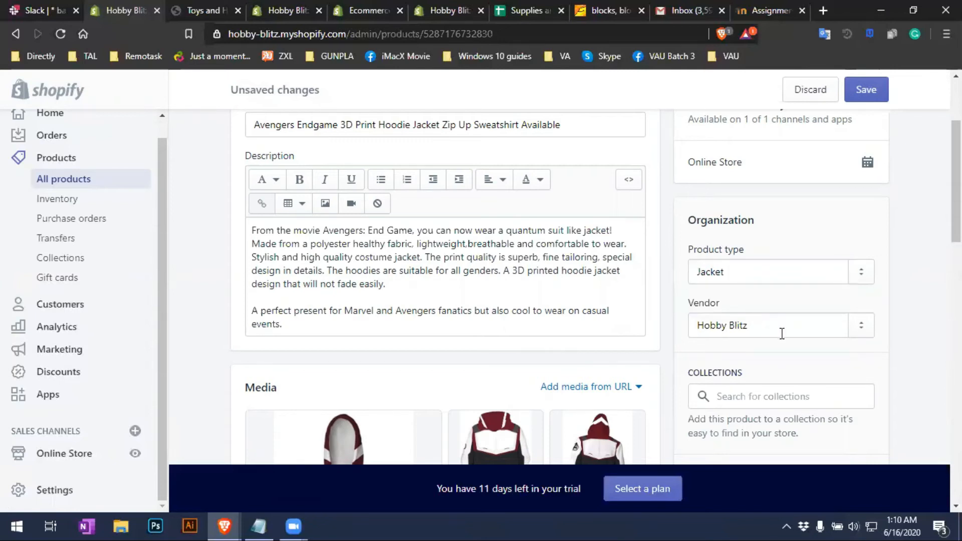
Check the vendor (Hobby Blitz) and the available collections for the hoodie
click(781, 334)
scroll(890, 366, down, 4)
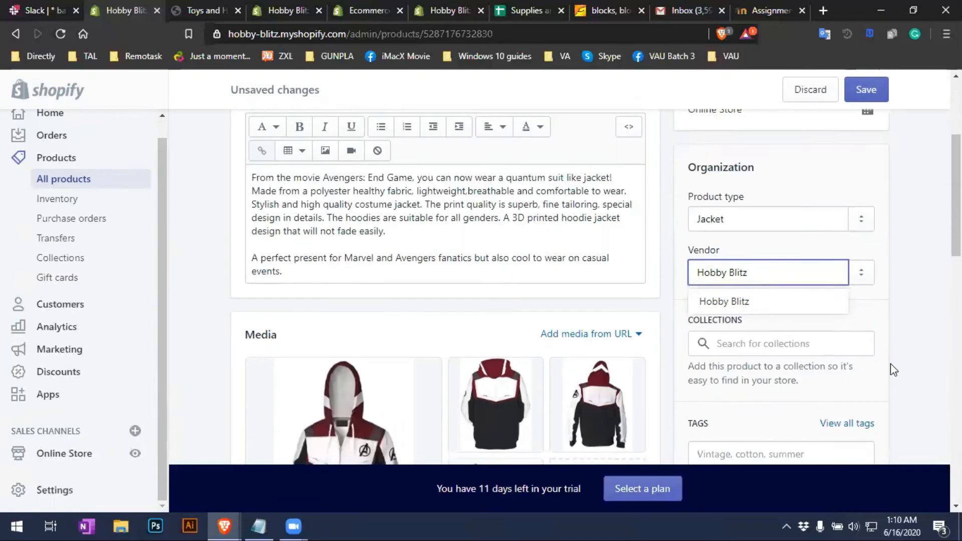
click(799, 186)
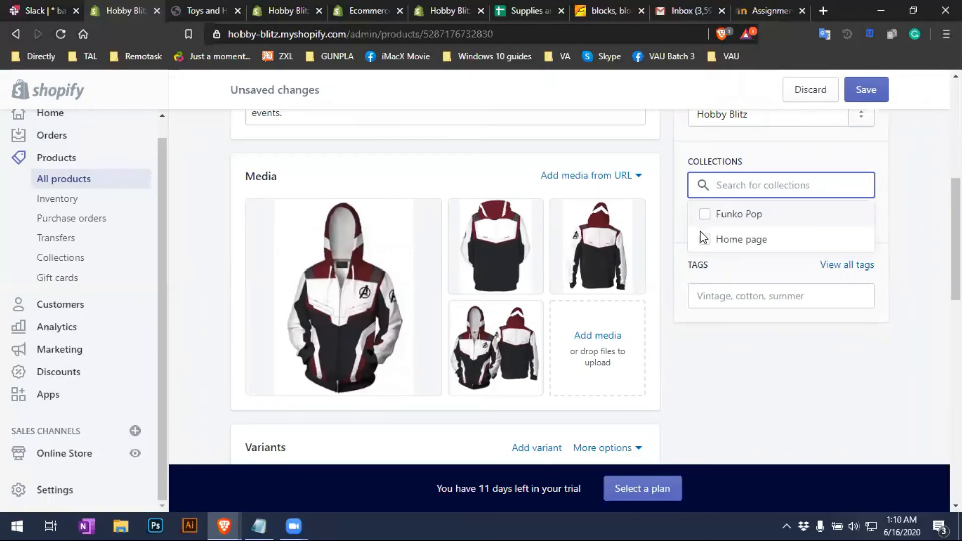
Add the tags #AvengersEndGame, #QuantumJacket and #3D Printer to the hoodie
click(909, 238)
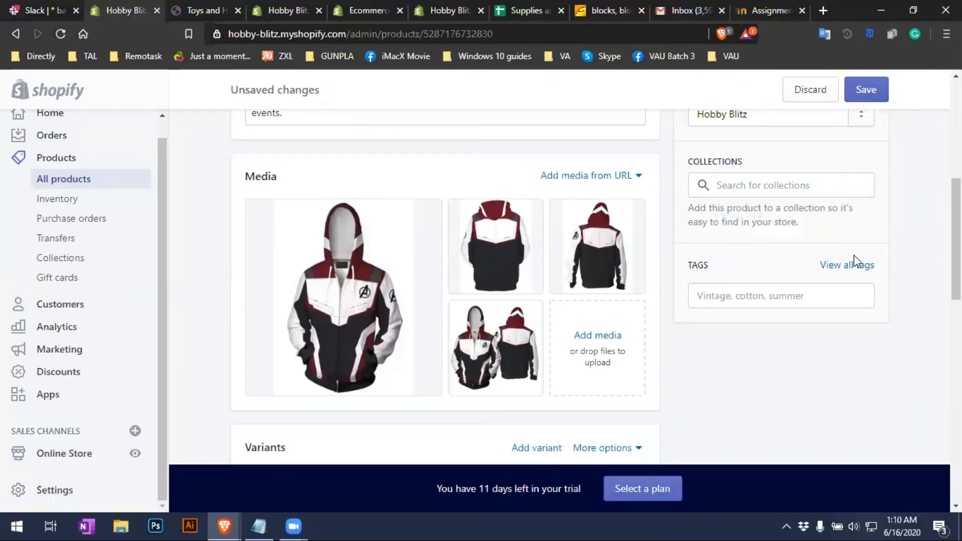
click(745, 294)
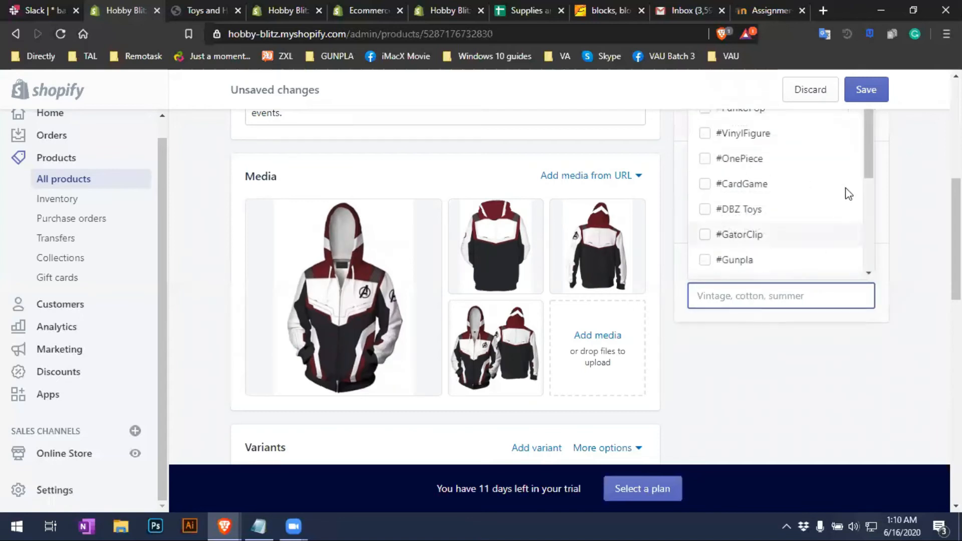
scroll(858, 385, up, 1)
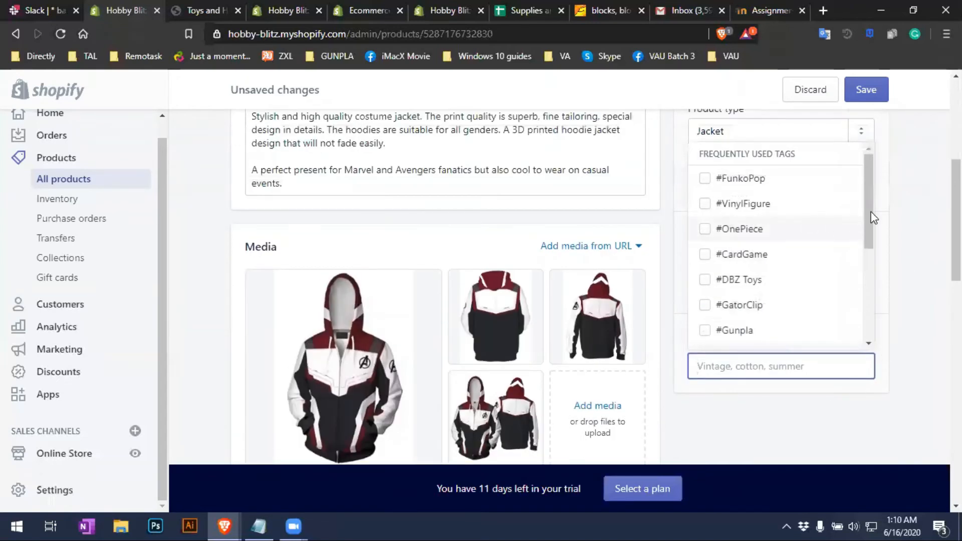
mouse_move(867, 181)
mouse_down()
mouse_move(870, 318)
mouse_move(868, 173)
mouse_up()
scroll(856, 199, down, 2)
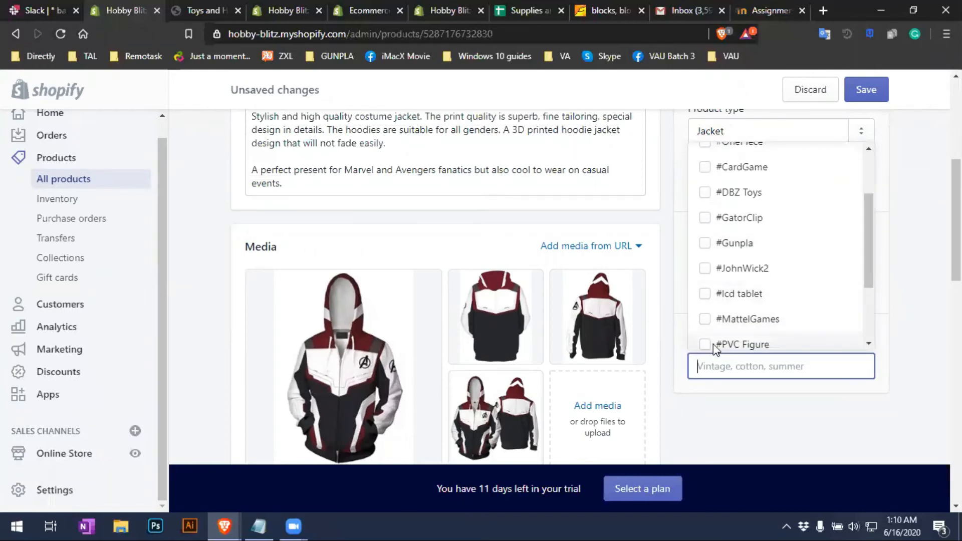
text(#Aveg)
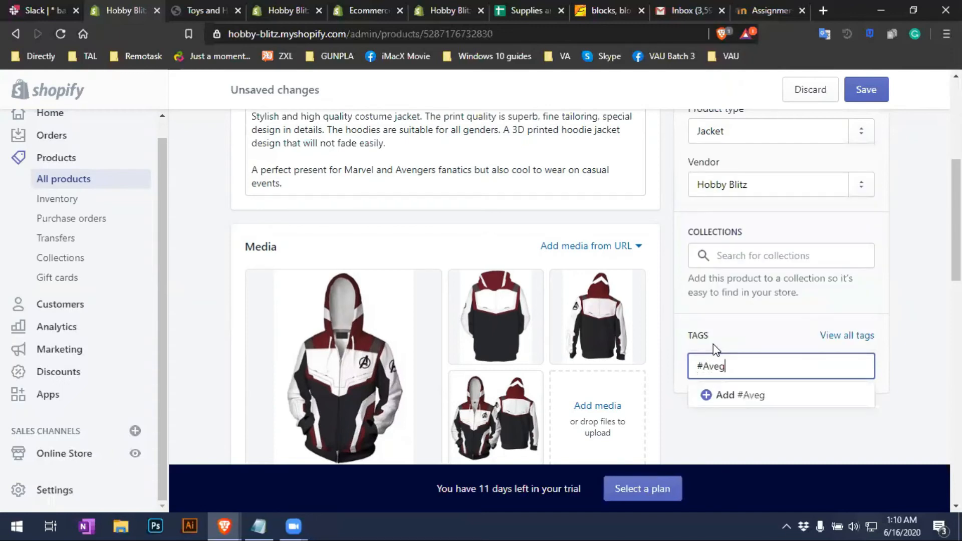
key(BackSpace)
text(ngersEndga)
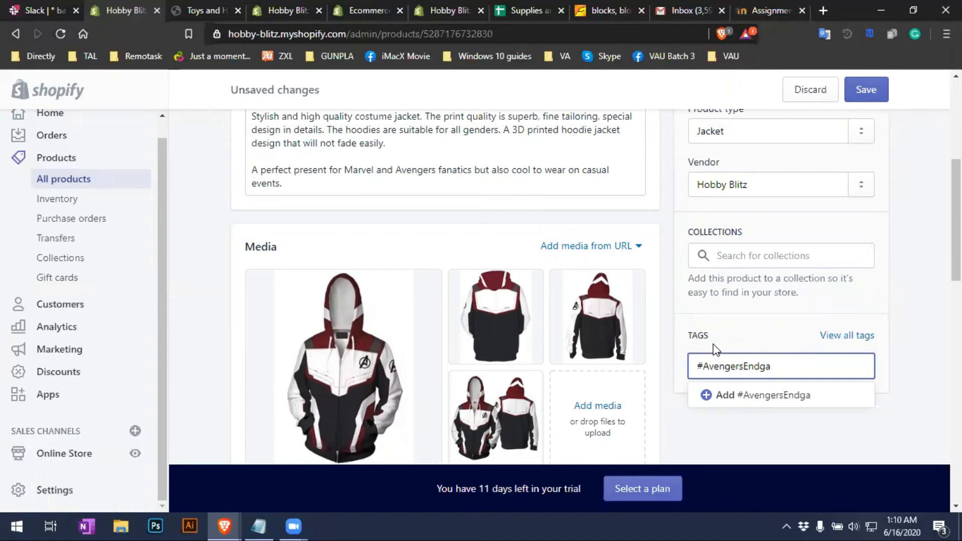
text(Game)
key(Return)
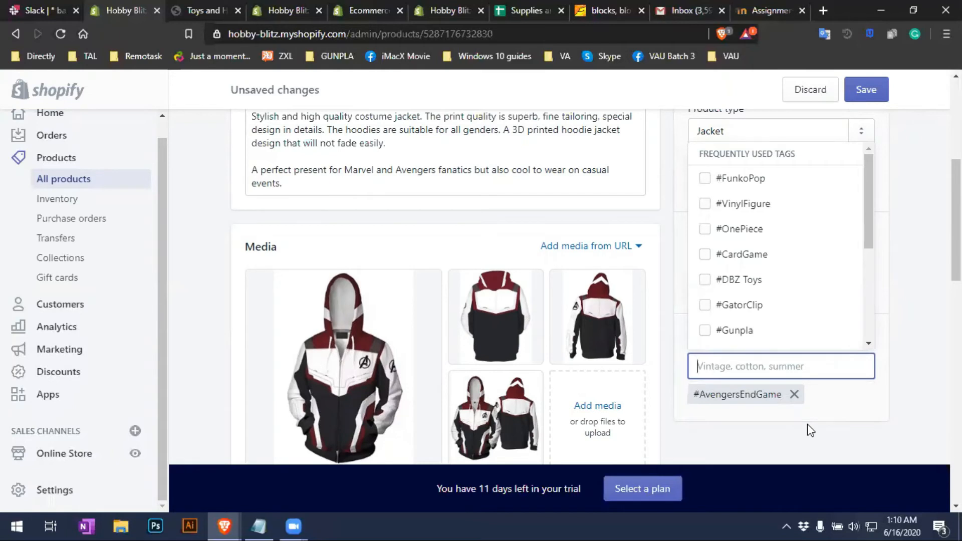
text(#)
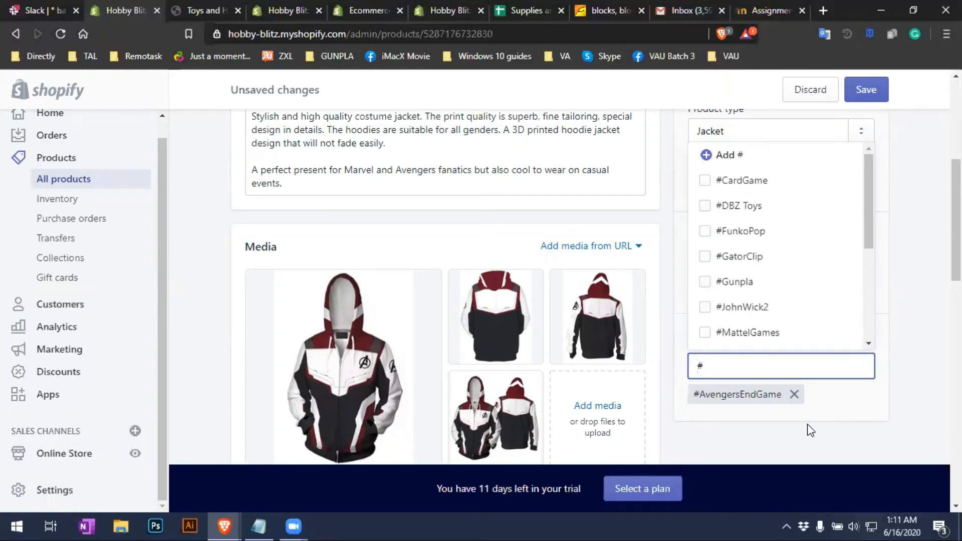
text(QuantumJacket)
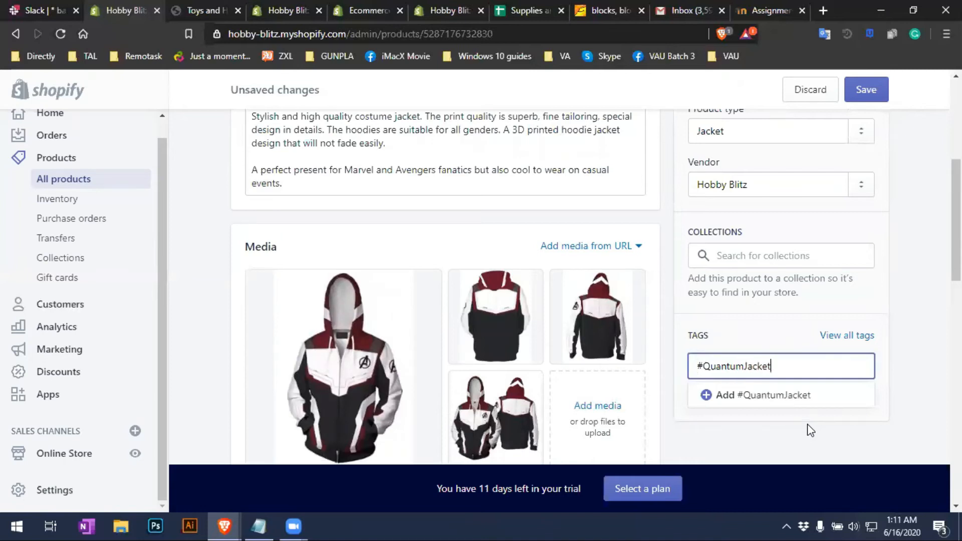
key(Return)
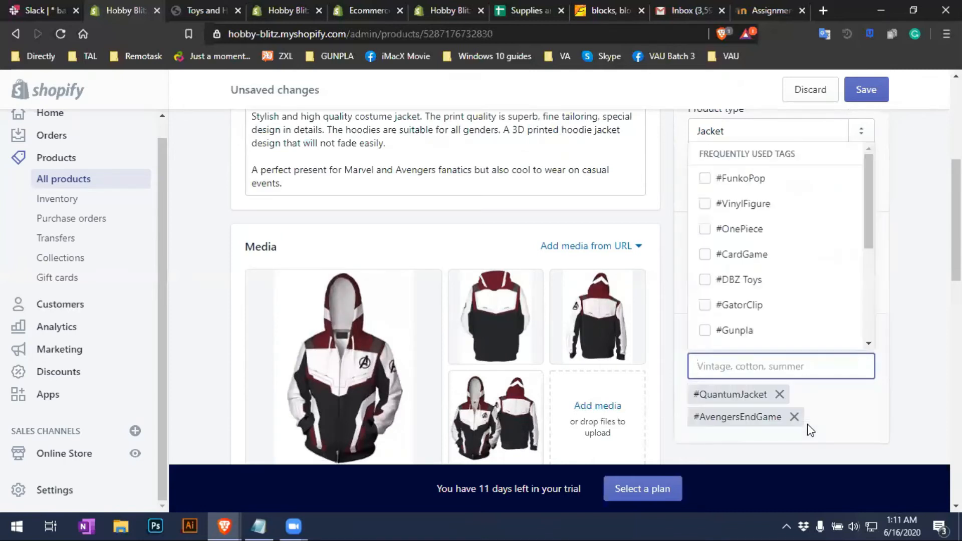
text(#)
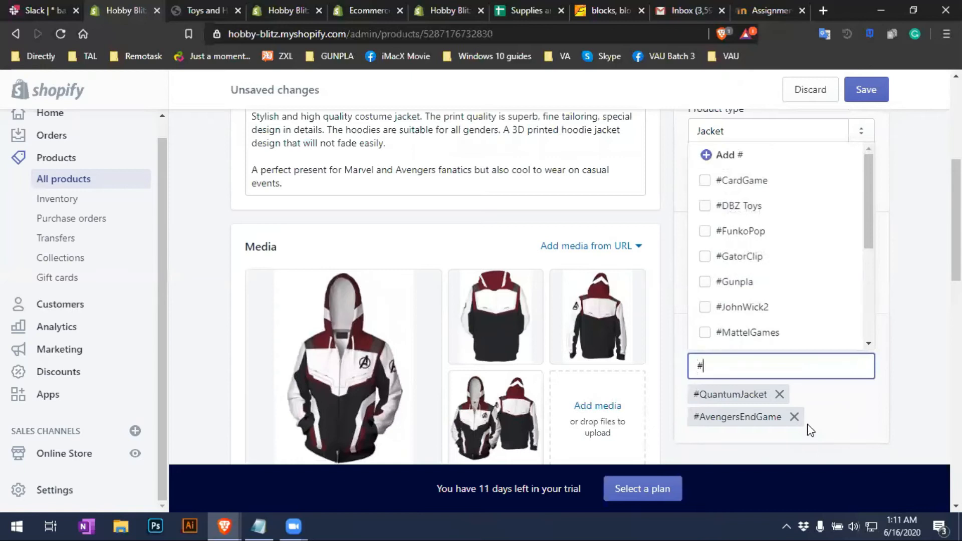
text(3d)
text(D)
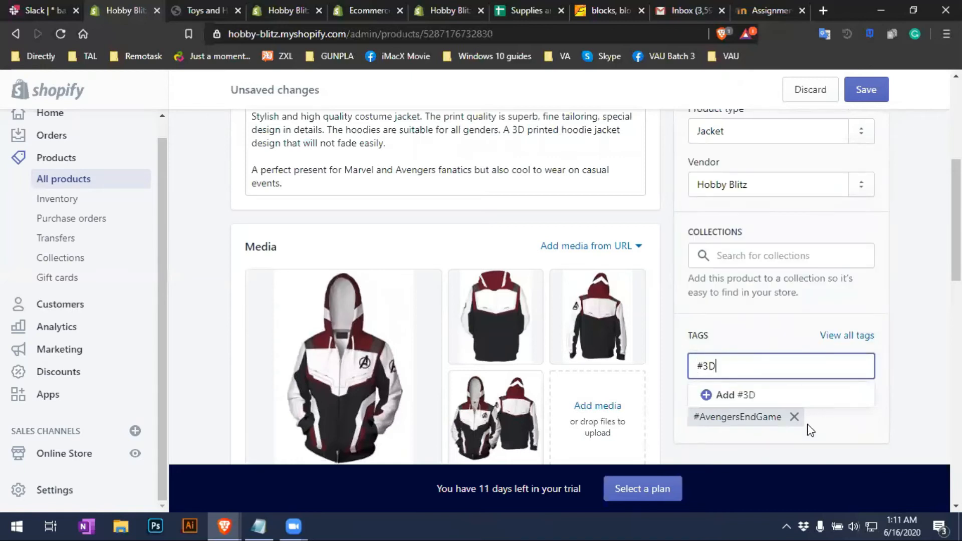
text( Printer)
scroll(826, 386, down, 3)
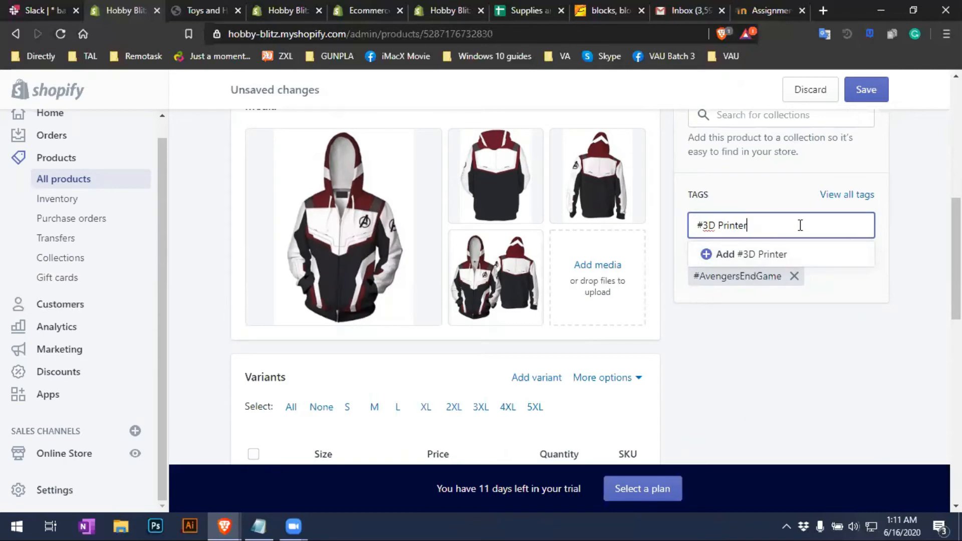
key(Return)
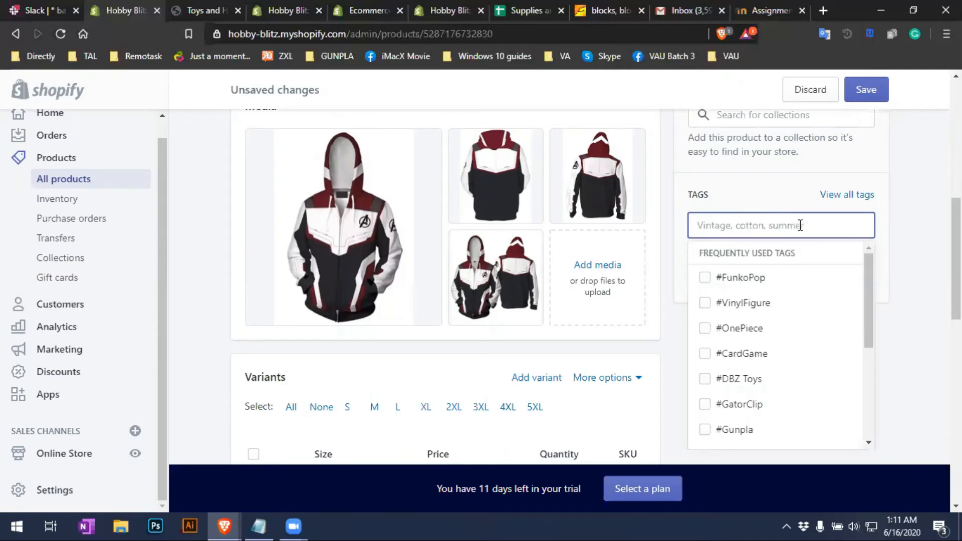
click(923, 269)
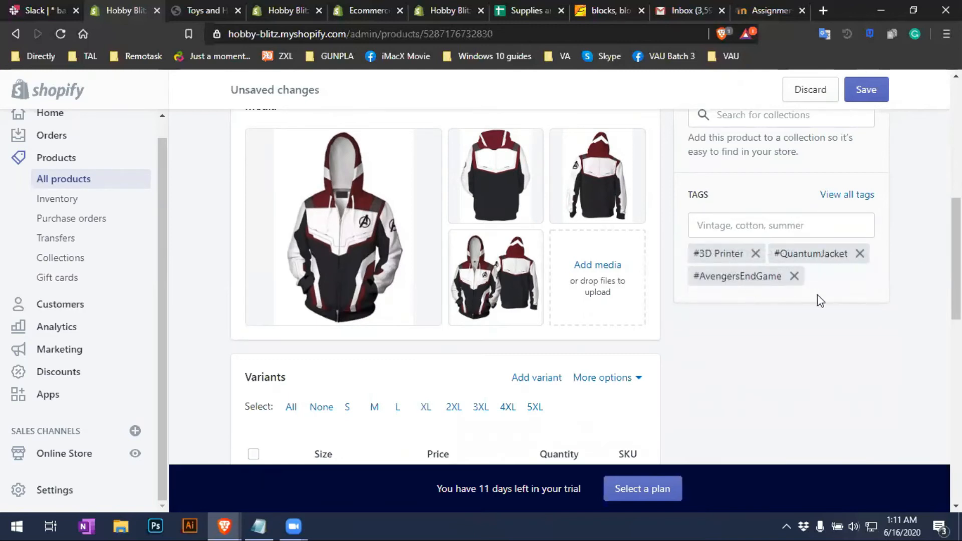
Save the hoodie's Jacket type and tag changes, then go to the Inventory list
scroll(446, 286, down, 10)
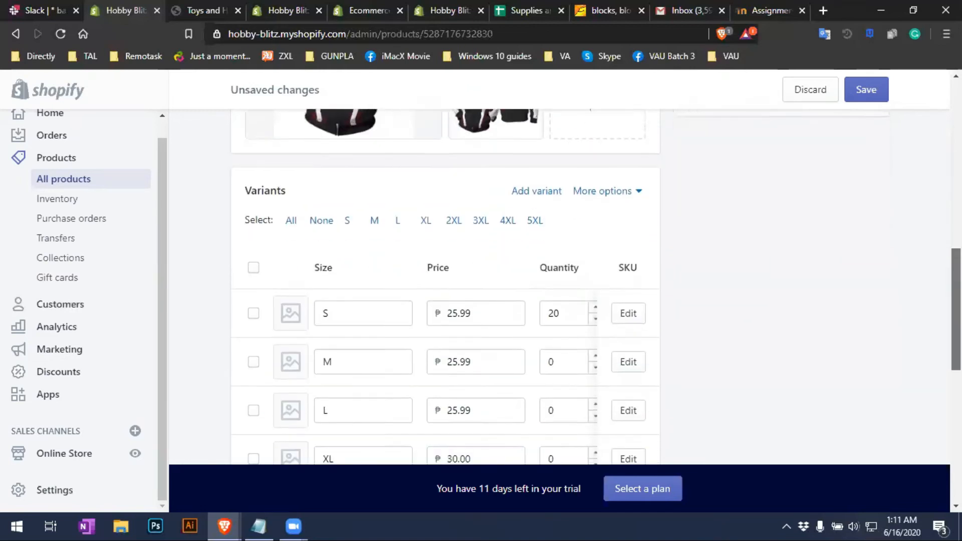
scroll(446, 286, down, 3)
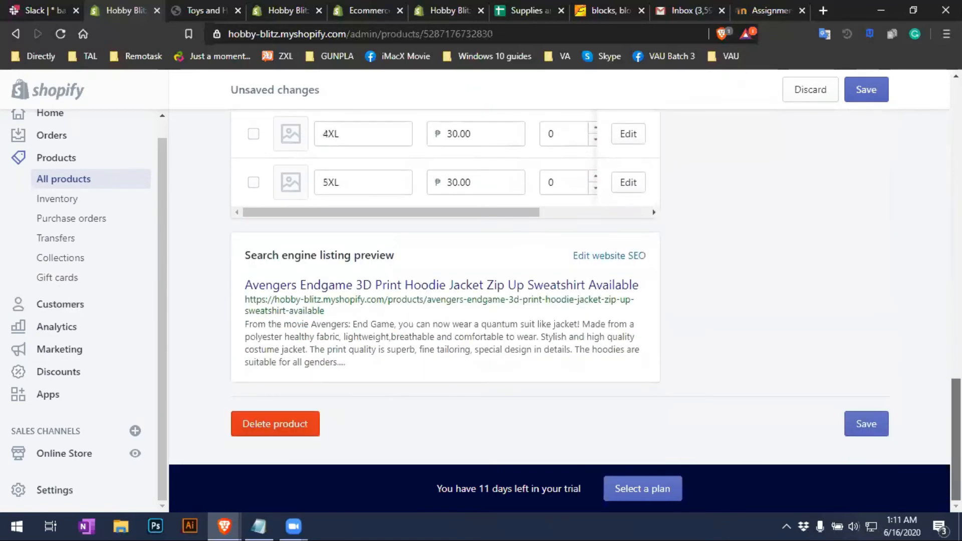
scroll(446, 285, up, 15)
click(869, 99)
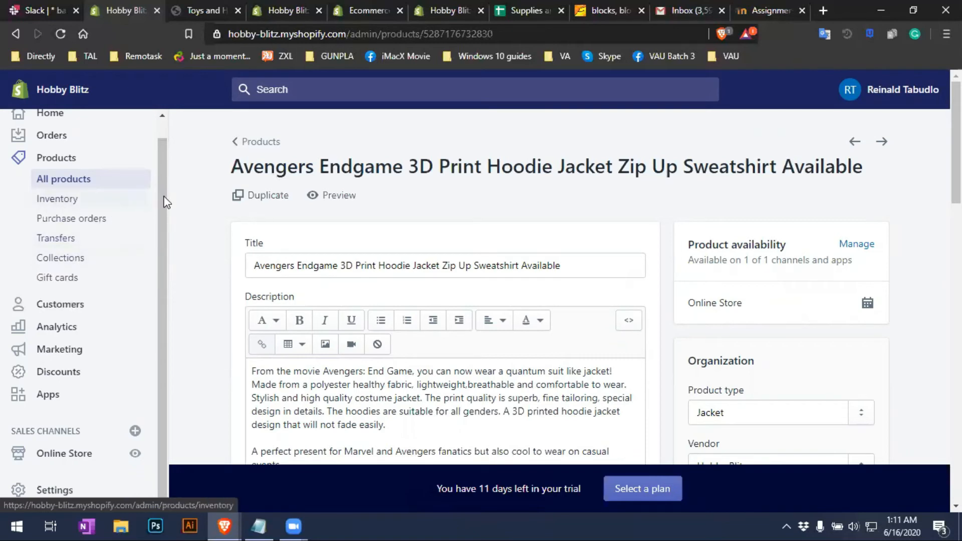
drag(163, 202, 164, 161)
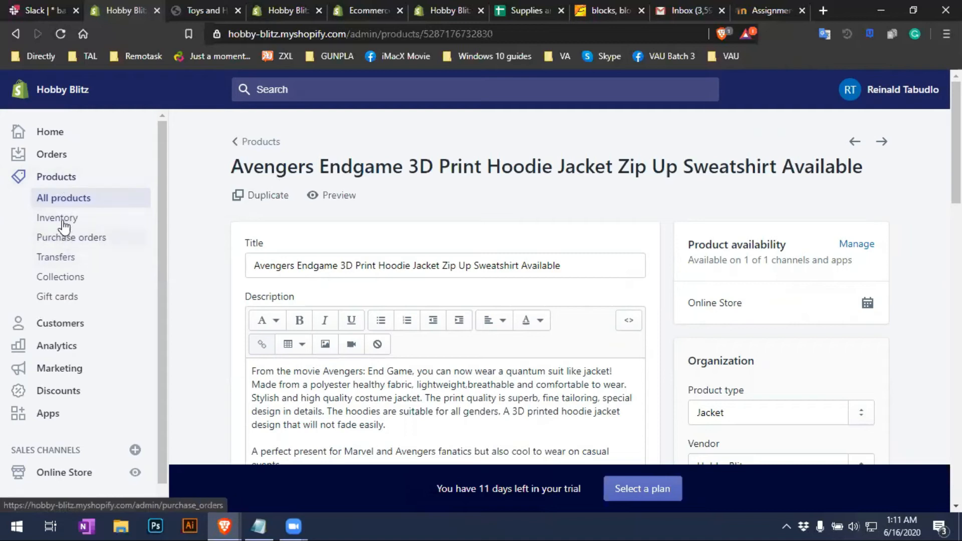
click(64, 219)
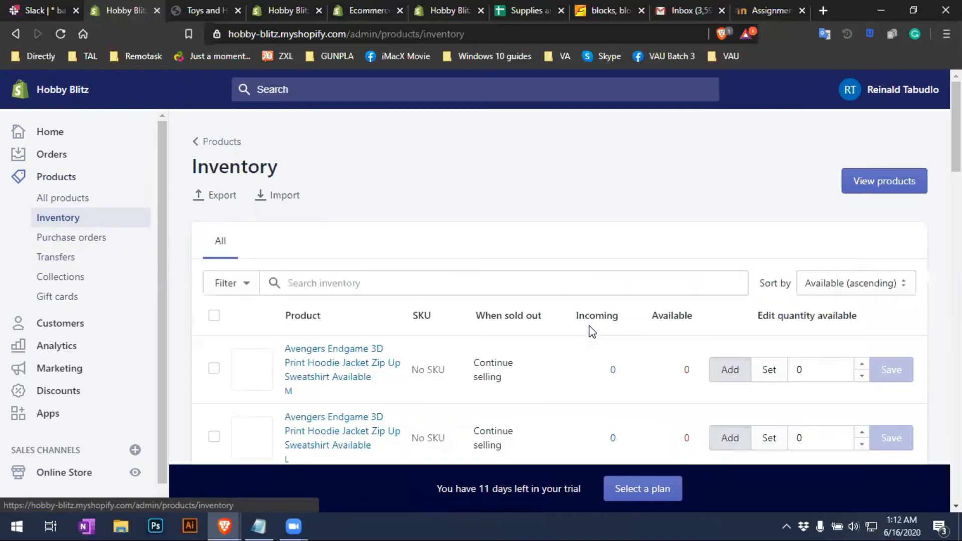
Scroll the Inventory table to check each hoodie variant's available stock down to the last row
scroll(592, 332, down, 1)
scroll(592, 332, down, 8)
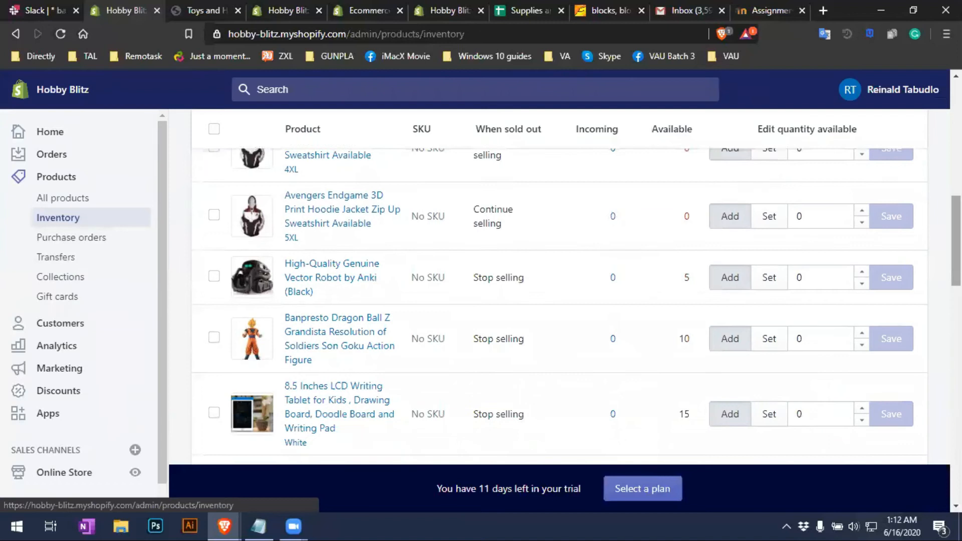
scroll(559, 307, down, 12)
scroll(559, 306, up, 4)
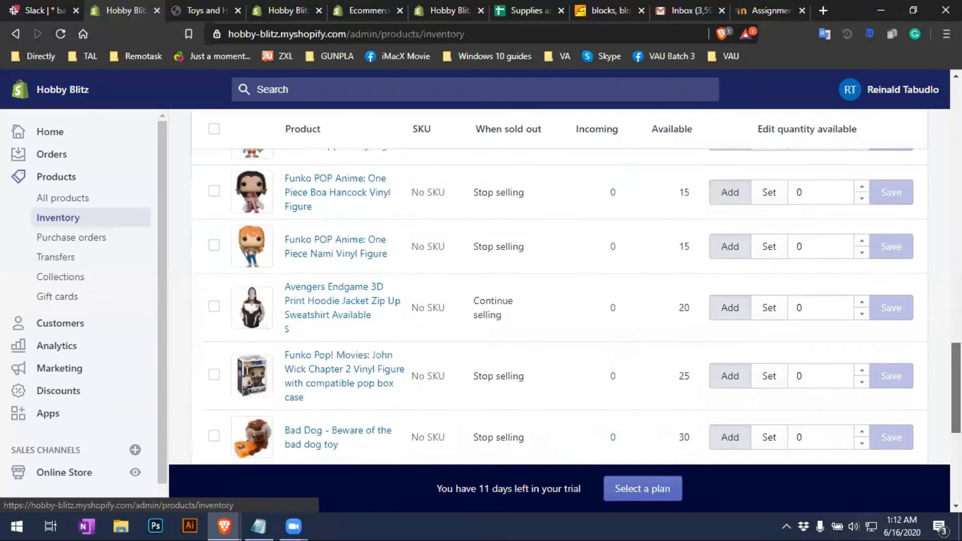
scroll(559, 306, up, 10)
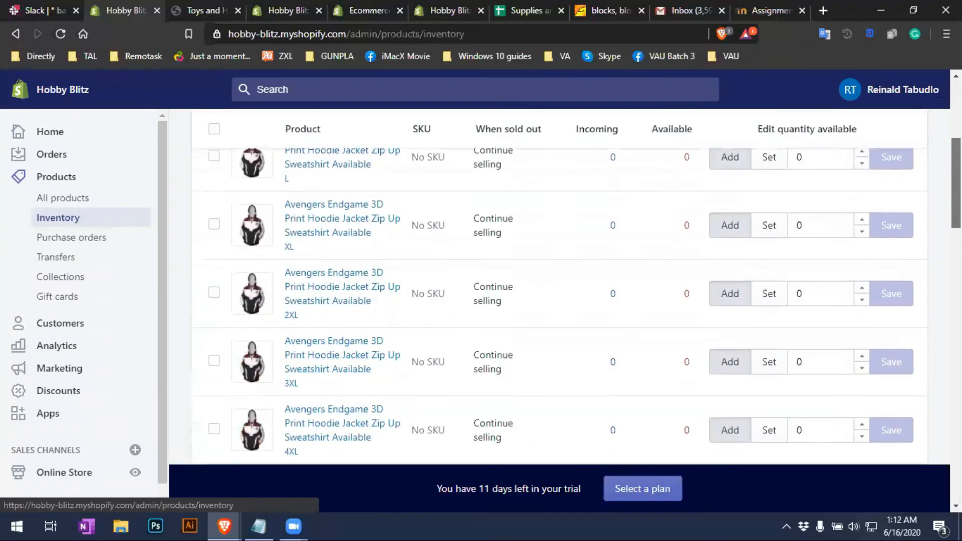
scroll(559, 307, up, 5)
scroll(765, 203, down, 2)
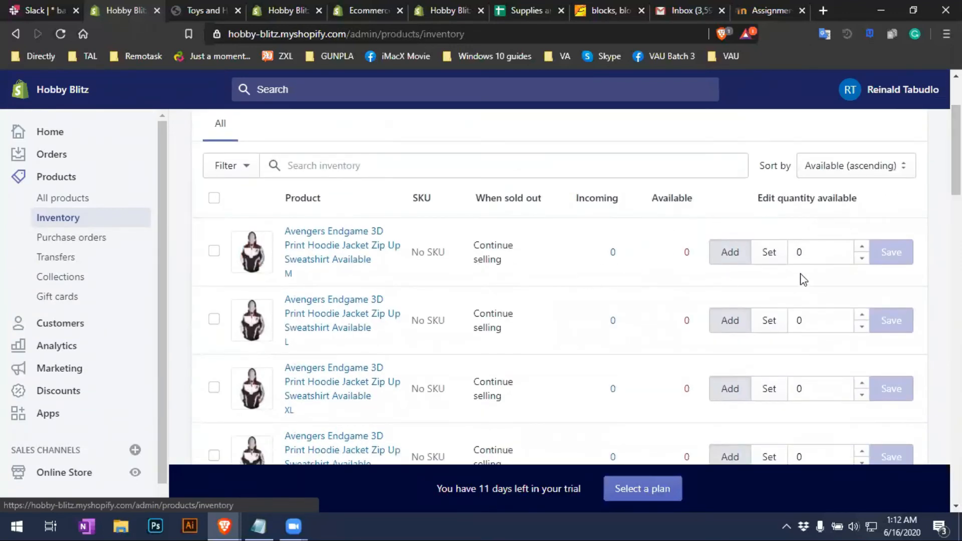
scroll(814, 263, down, 10)
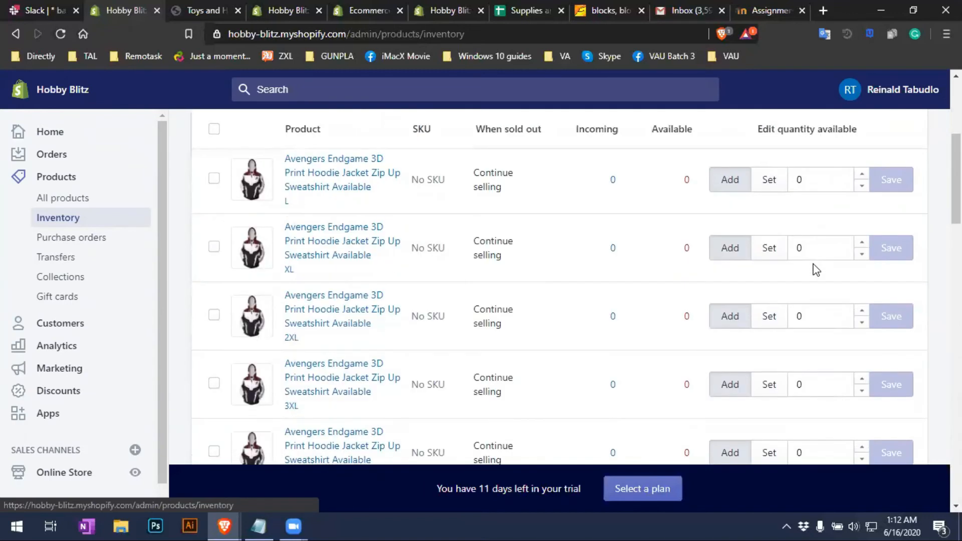
scroll(814, 261, down, 10)
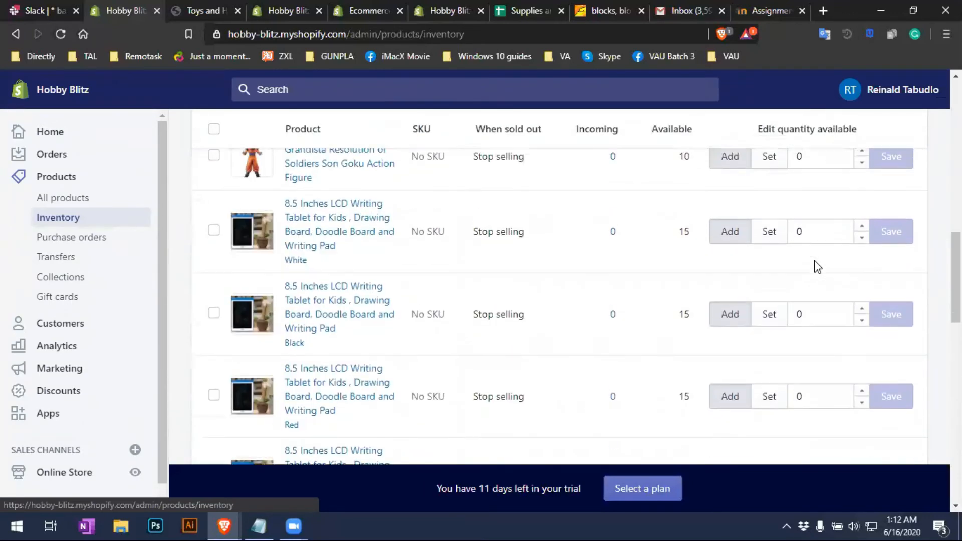
scroll(814, 267, down, 8)
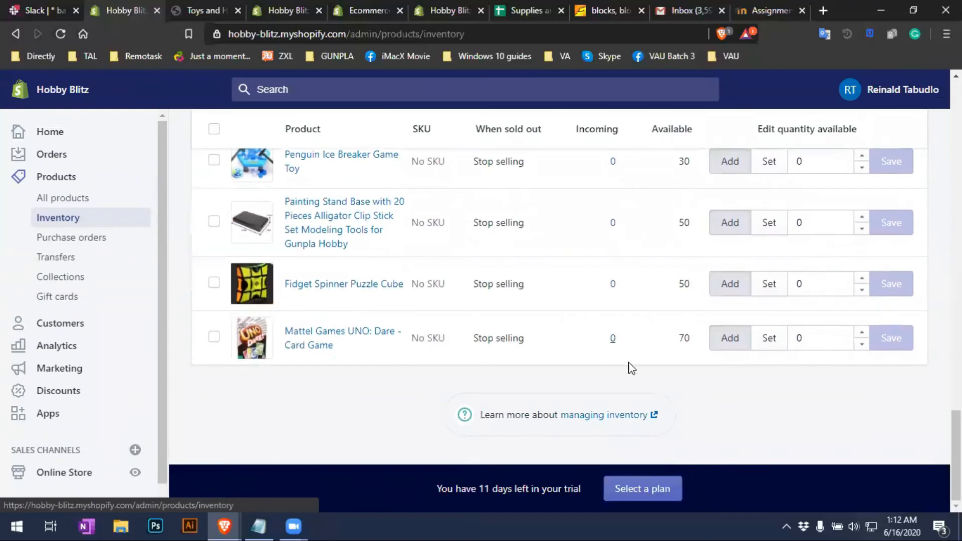
Open Purchase orders and start a new purchase order, looking over its form
click(91, 249)
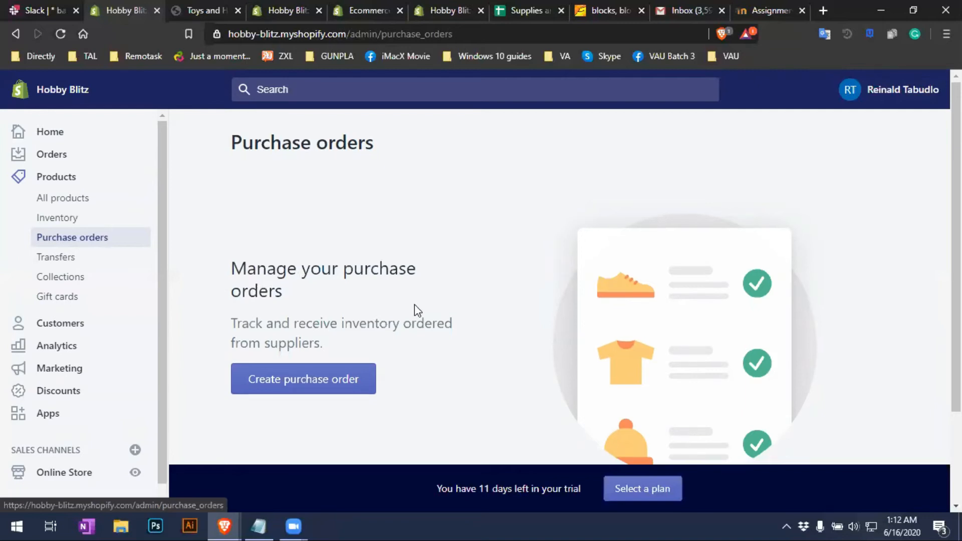
scroll(380, 316, down, 2)
scroll(325, 336, up, 1)
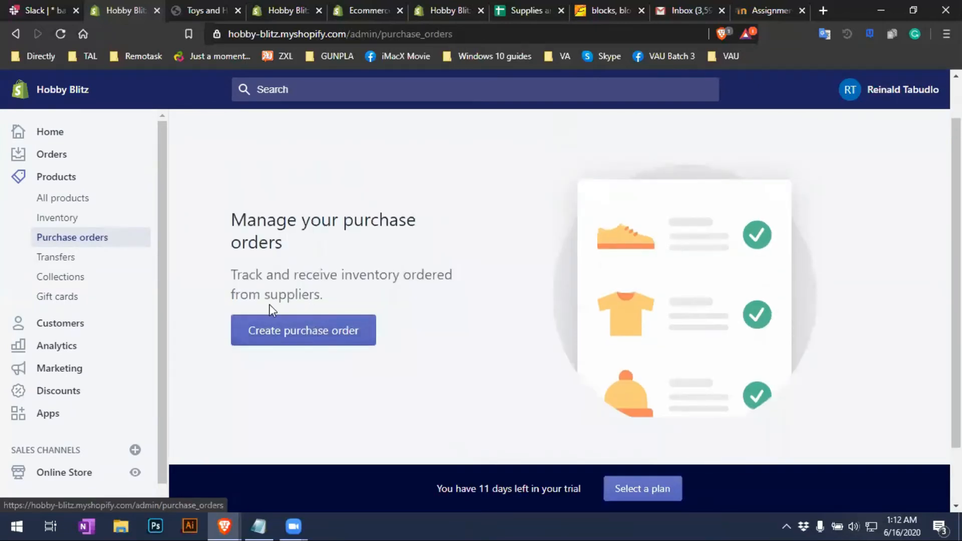
click(292, 343)
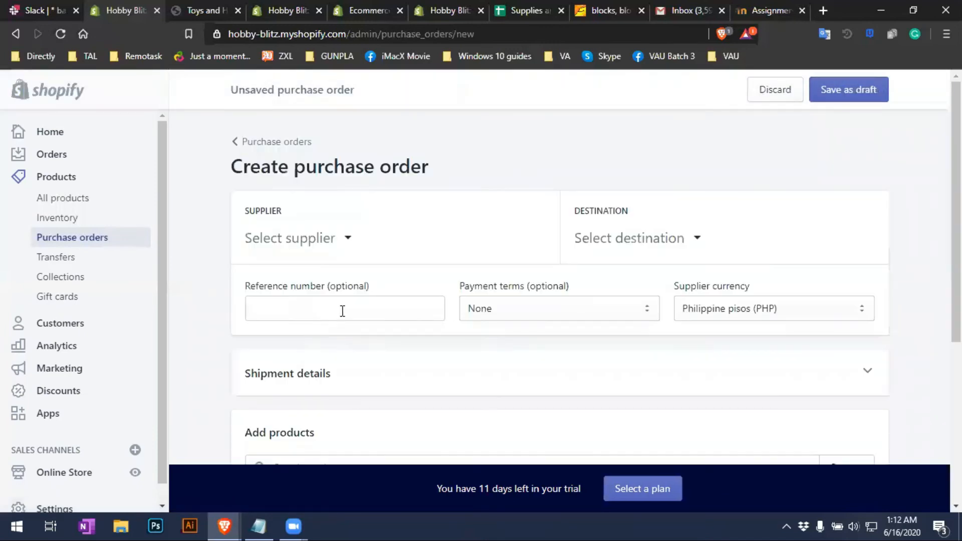
scroll(295, 301, down, 3)
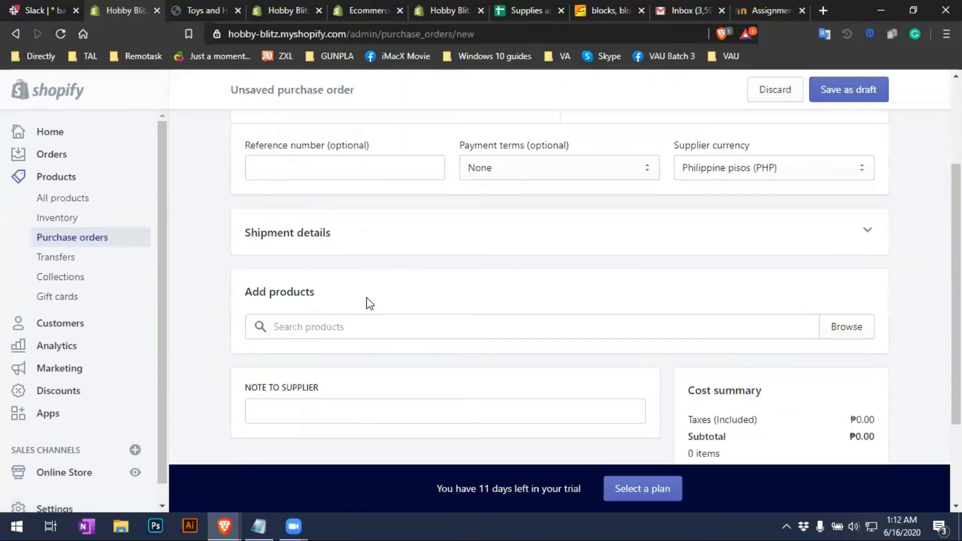
scroll(560, 288, up, 2)
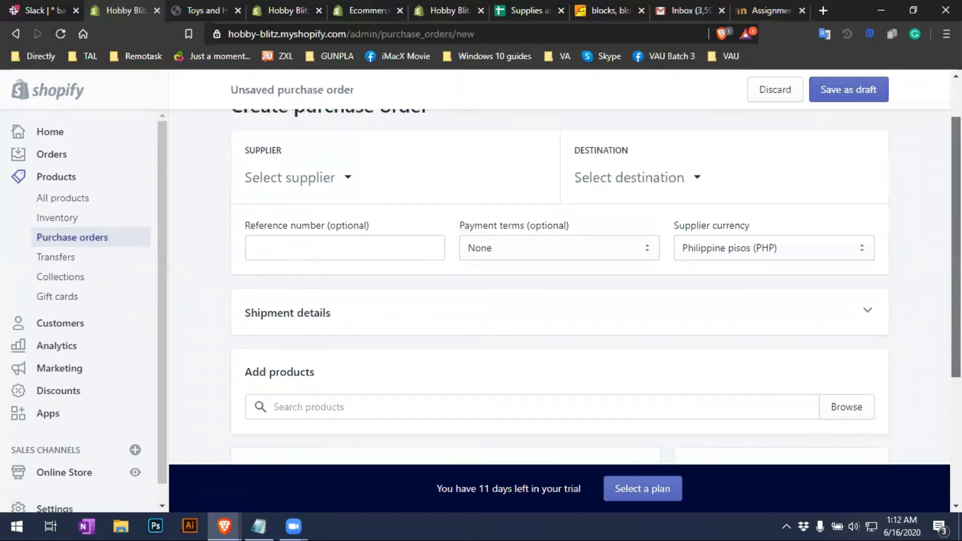
scroll(559, 288, down, 3)
scroll(560, 288, down, 1)
scroll(559, 289, up, 5)
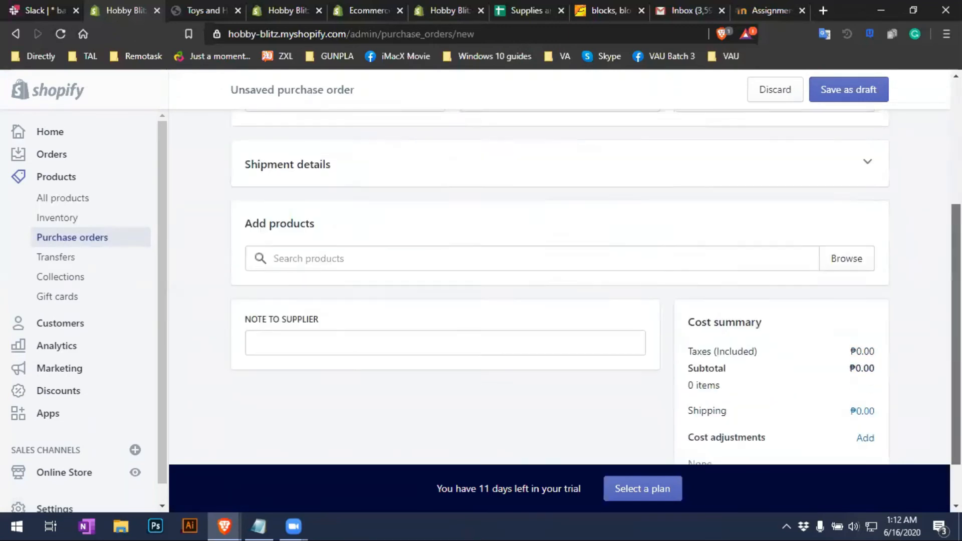
Discard the draft purchase order and view the Transfers page
click(776, 95)
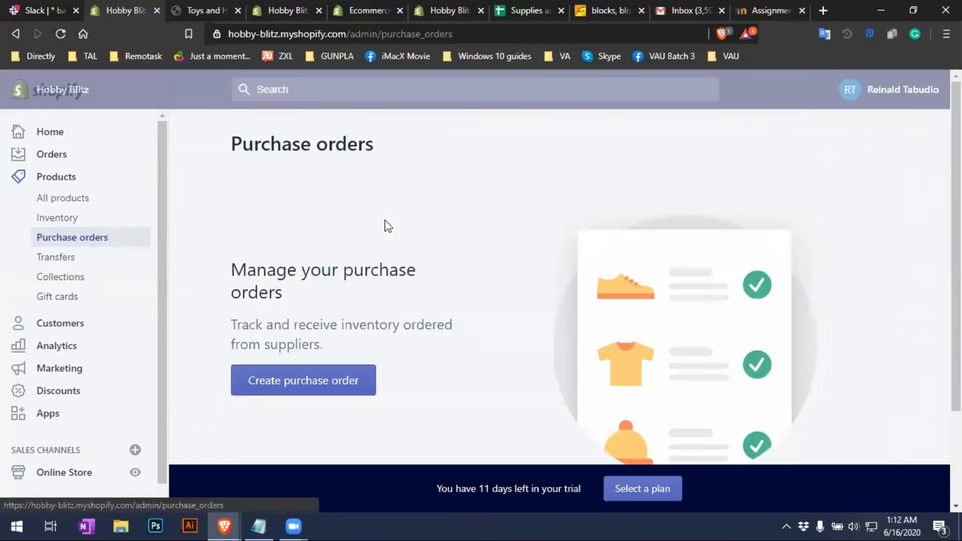
click(58, 257)
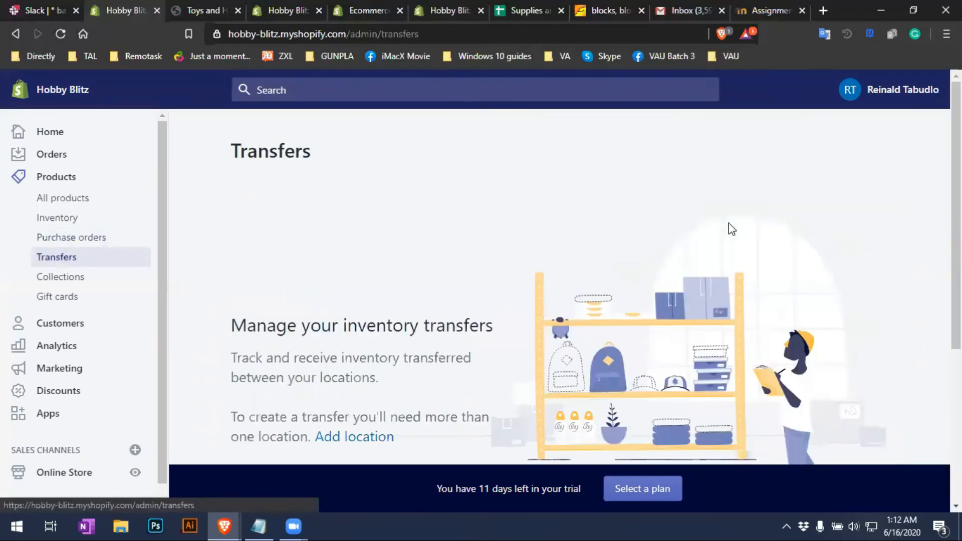
scroll(437, 314, down, 2)
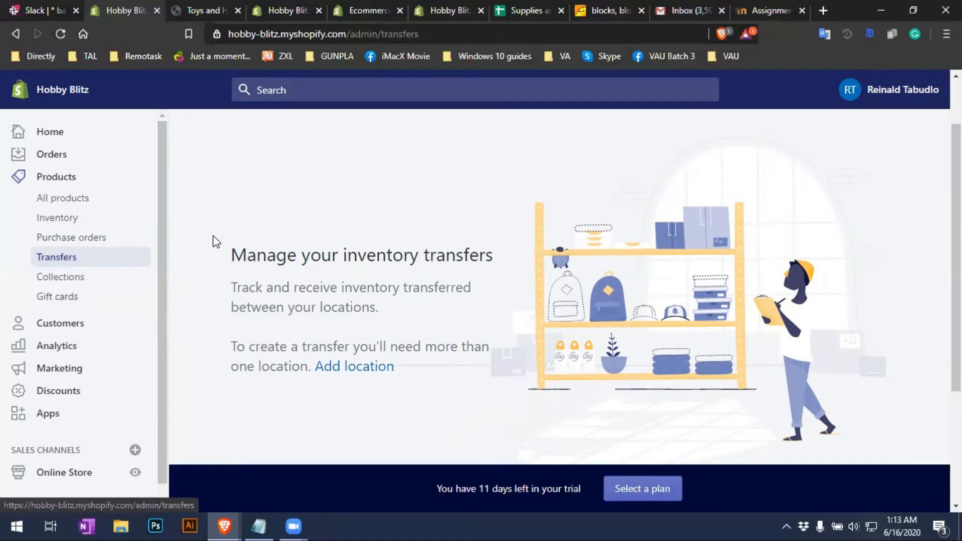
Open Products > Collections and scroll the list showing Funko Pop and Home page
click(89, 285)
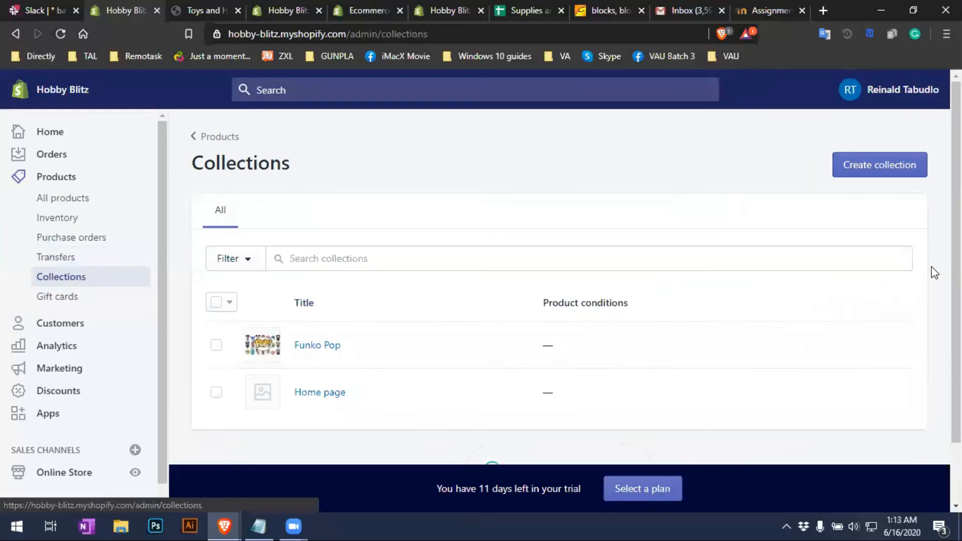
scroll(934, 273, down, 2)
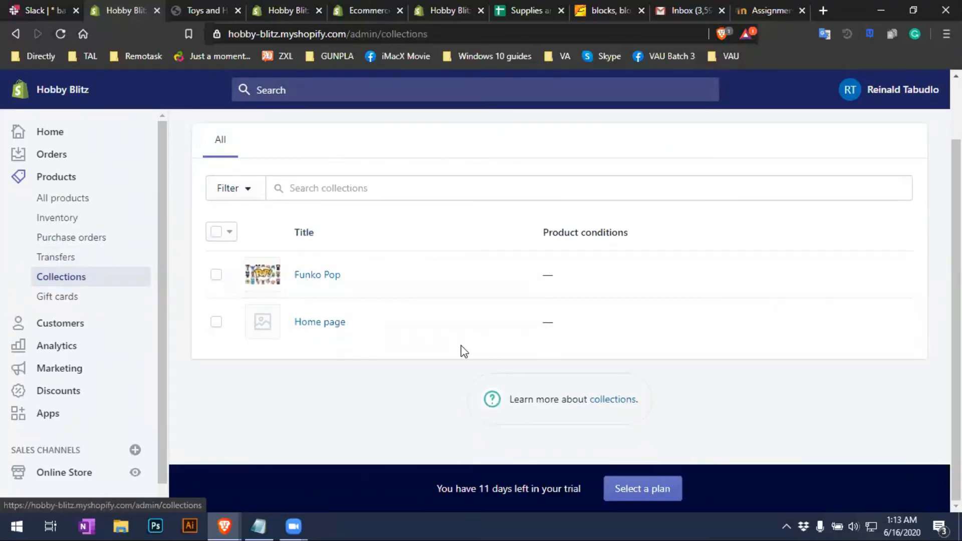
scroll(465, 351, up, 2)
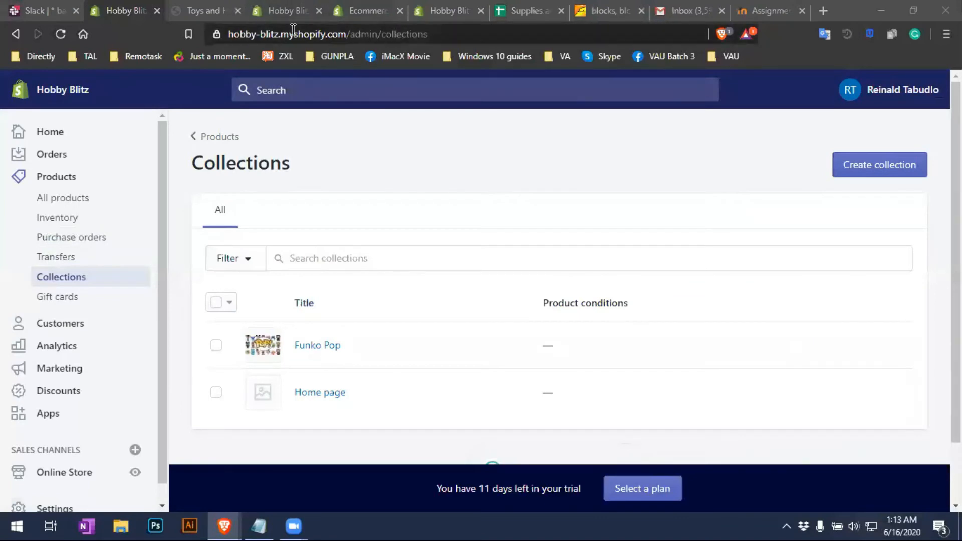
Compare the theme editor's home page preview with the live storefront's HOBBY BLITZ banner
click(288, 10)
scroll(393, 215, down, 7)
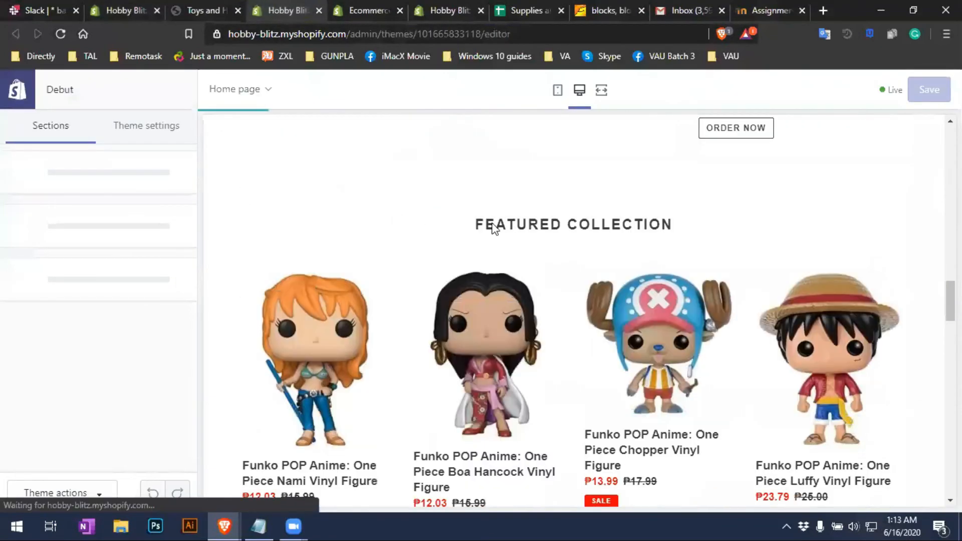
mouse_move(950, 300)
mouse_down()
mouse_move(951, 344)
mouse_move(950, 301)
mouse_up()
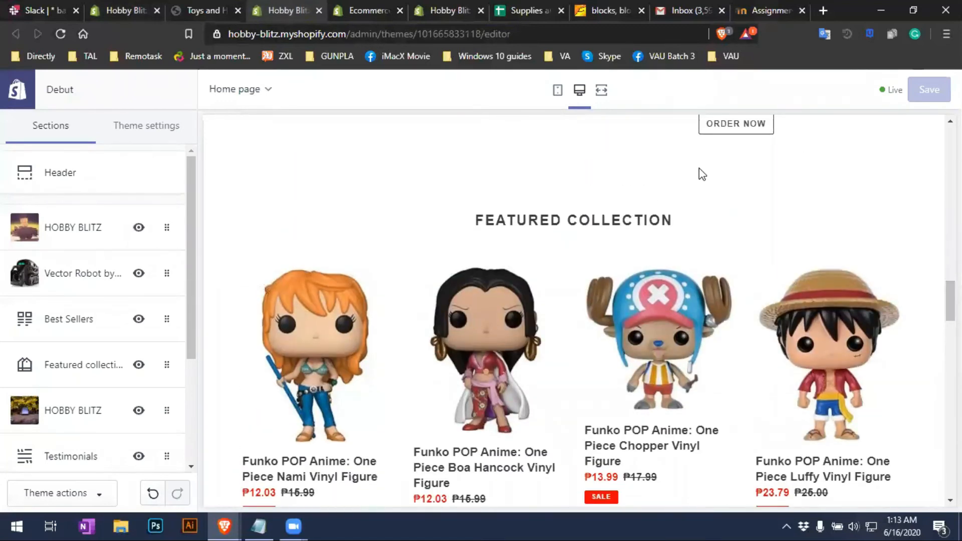
key(ctrl+shift+Tab)
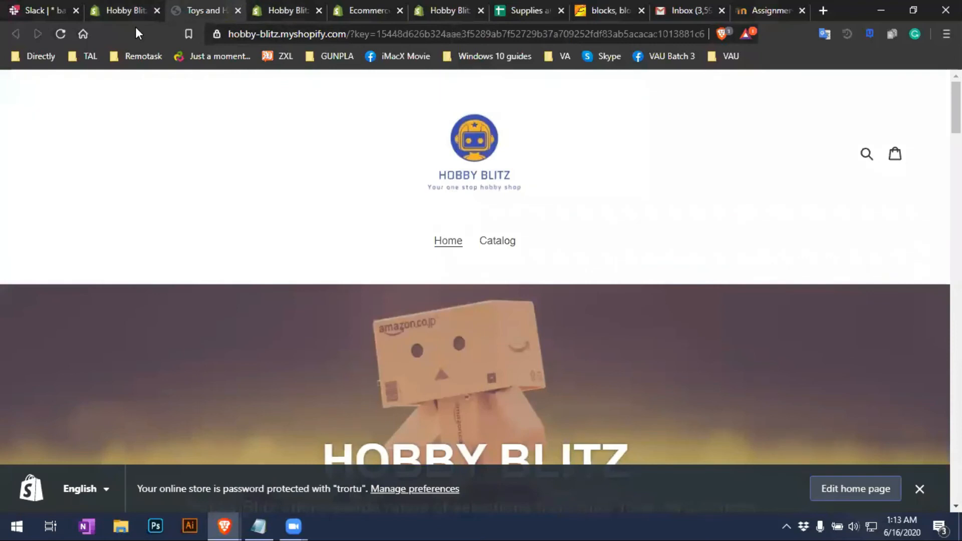
key(ctrl+Tab)
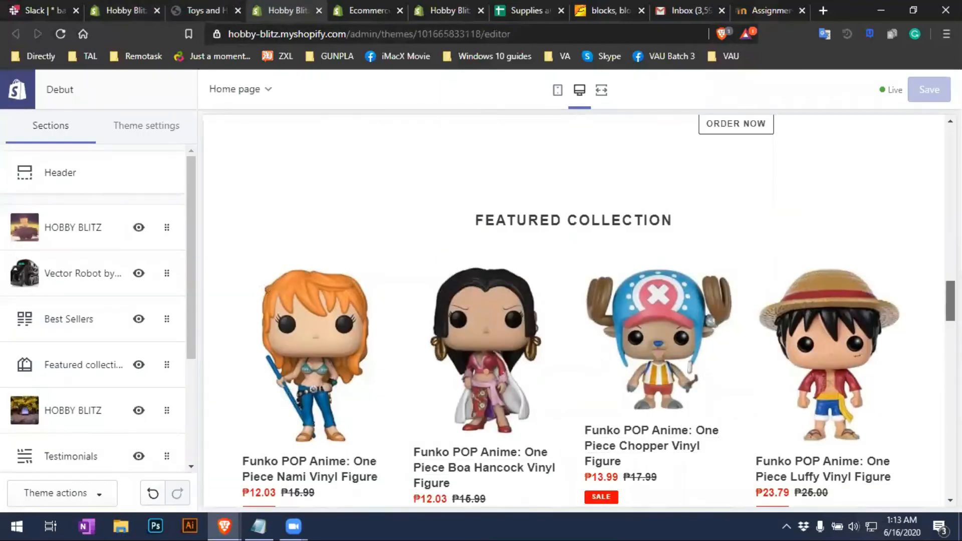
mouse_move(950, 301)
mouse_down()
mouse_move(951, 314)
mouse_move(951, 296)
mouse_up()
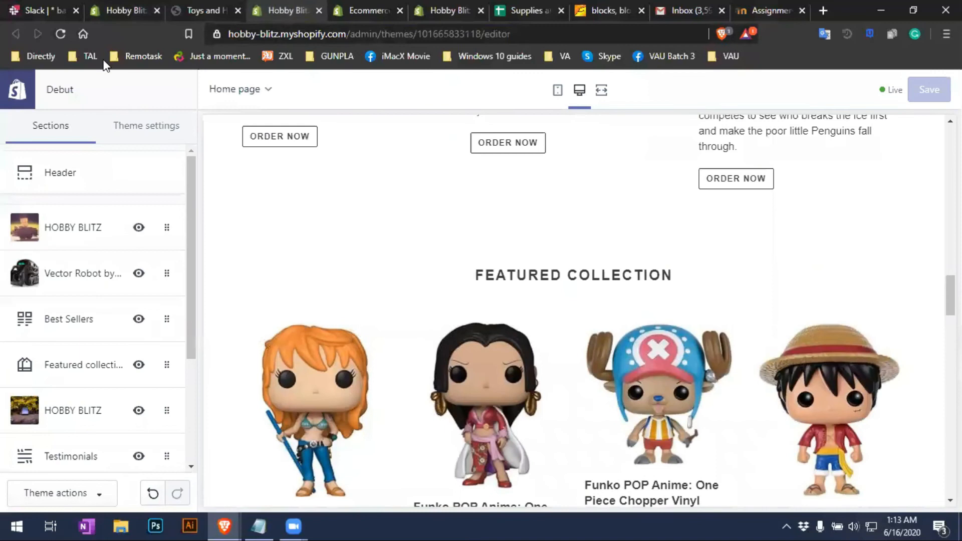
click(189, 11)
scroll(313, 261, down, 4)
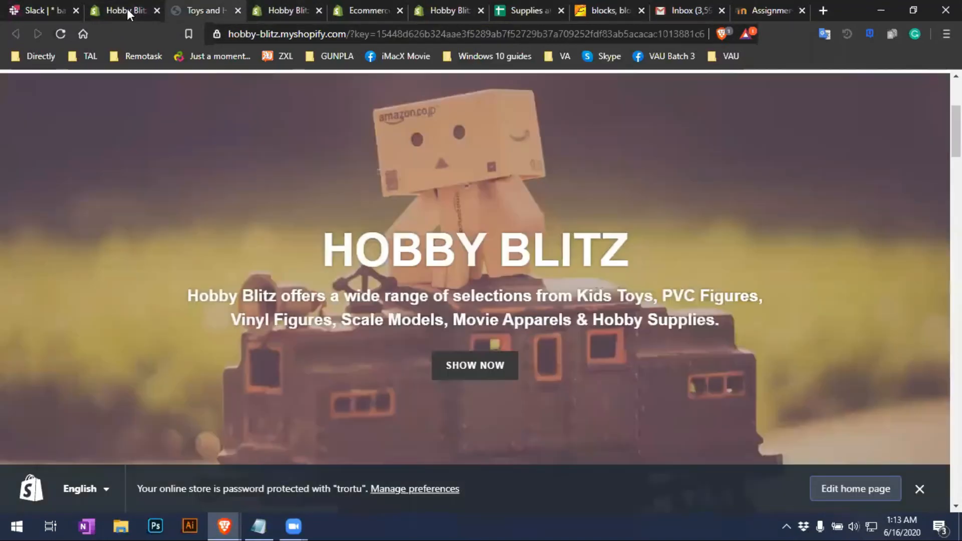
Open the Funko Pop collection, scroll through it, then go back to the Collections list
click(129, 11)
scroll(457, 340, down, 2)
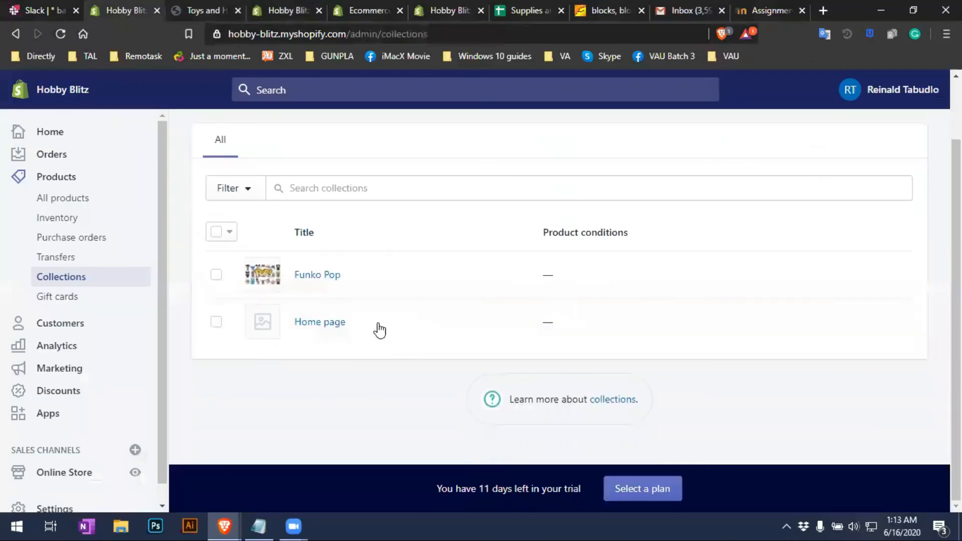
click(323, 279)
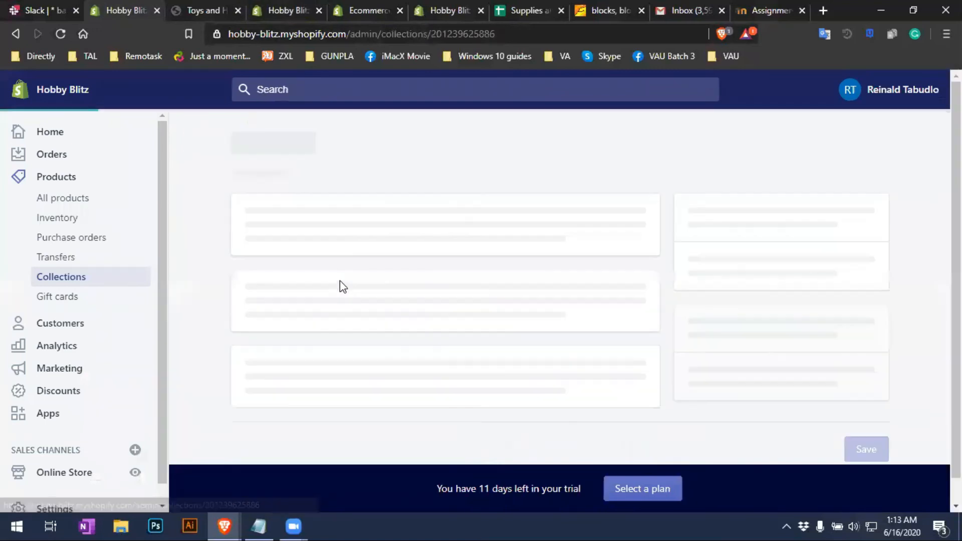
scroll(363, 286, down, 2)
scroll(458, 286, down, 5)
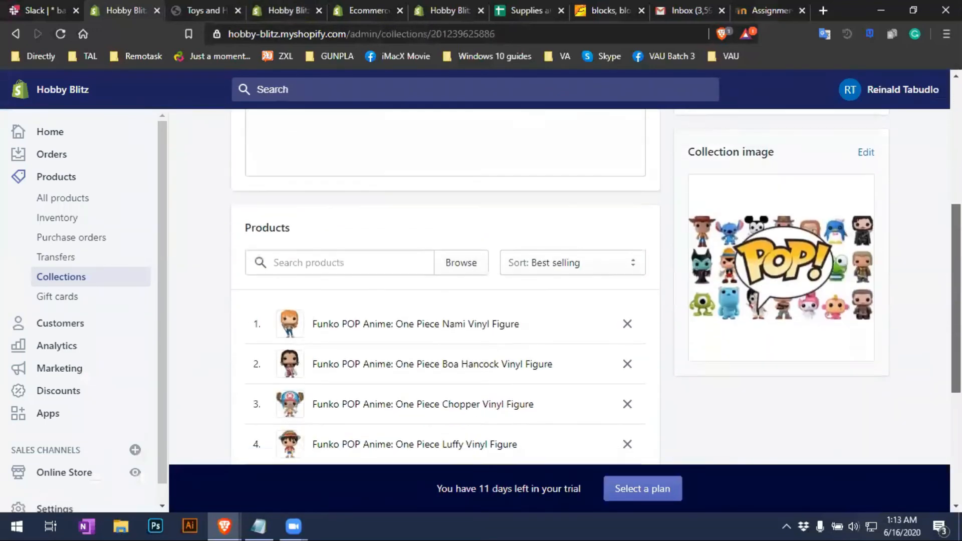
scroll(457, 287, down, 2)
scroll(457, 287, up, 7)
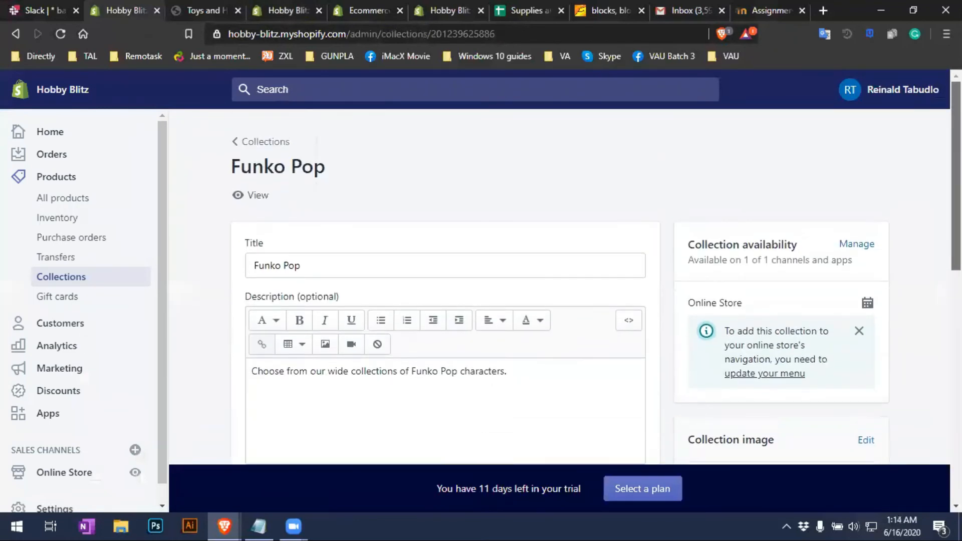
click(16, 34)
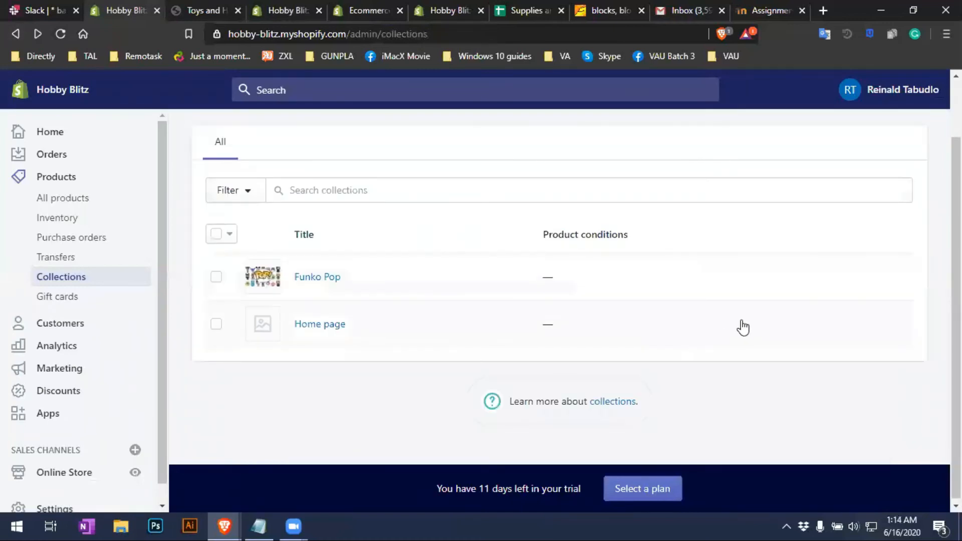
scroll(741, 333, up, 2)
Create a collection titled 'Kids Toys' described as 'This is for all my products related to kids toys.'
click(865, 174)
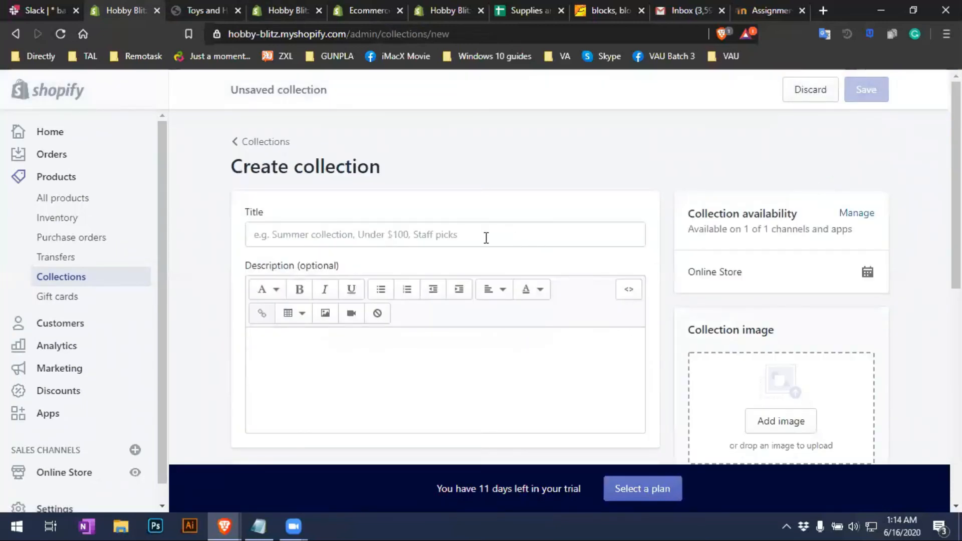
click(483, 234)
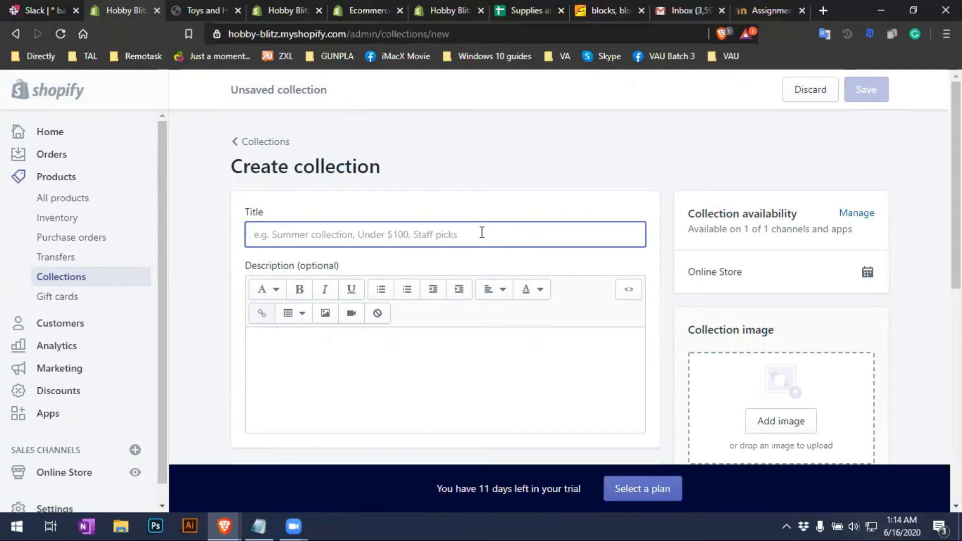
key(BackSpace)
text(R)
key(BackSpace)
text(Toy)
key(BackSpace)
key(BackSpace)
key(BackSpace)
text(Kids Toys)
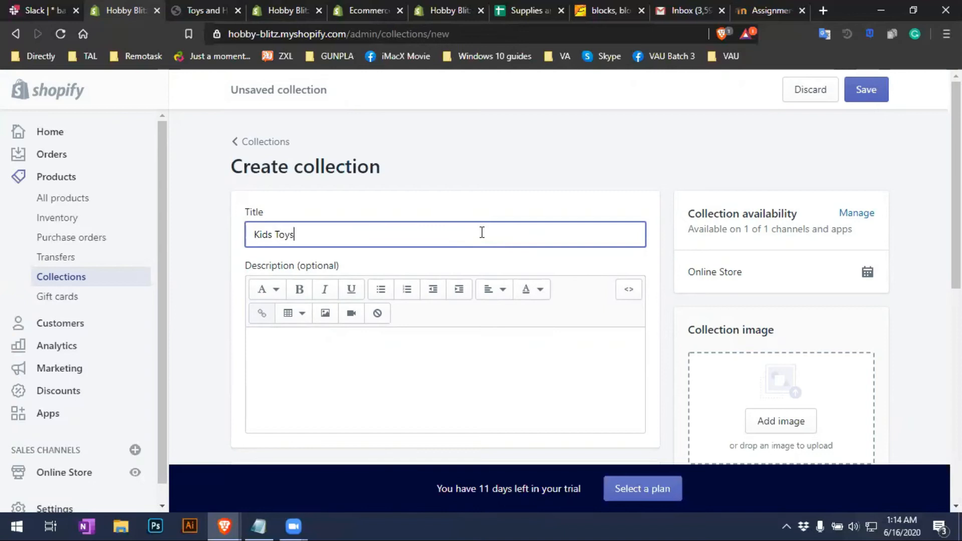
click(420, 390)
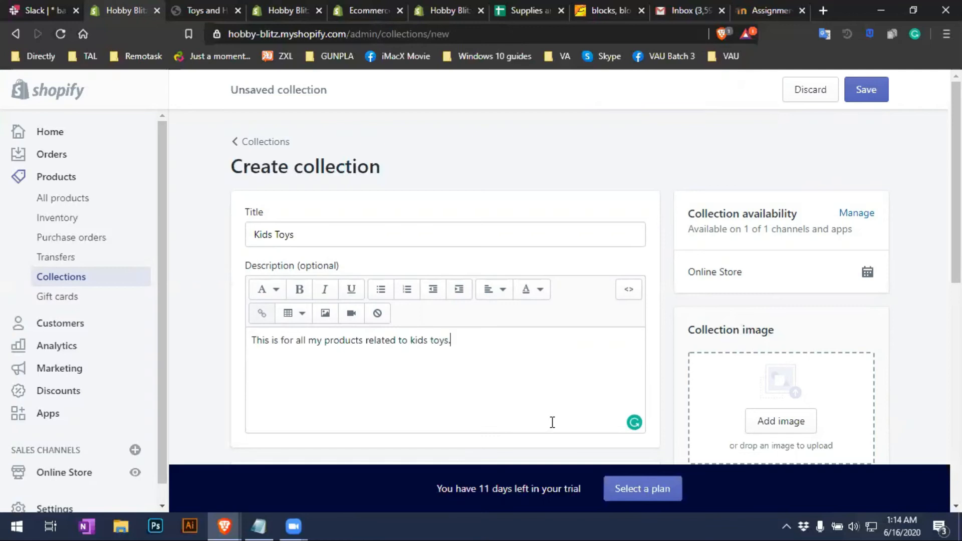
scroll(551, 358, down, 3)
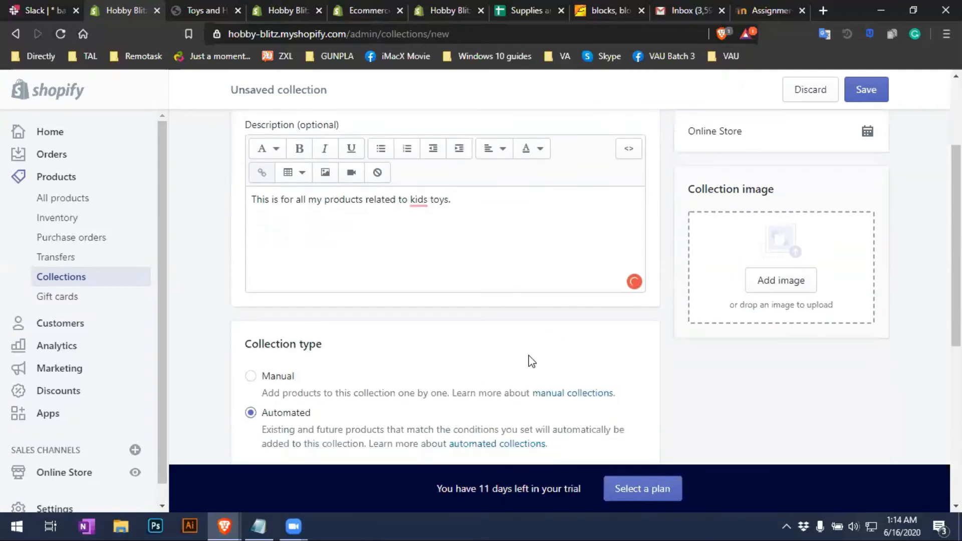
Add the Boa Funko figure picture from Documents > VAU > Shopify > Products > Boa as collection image
click(801, 288)
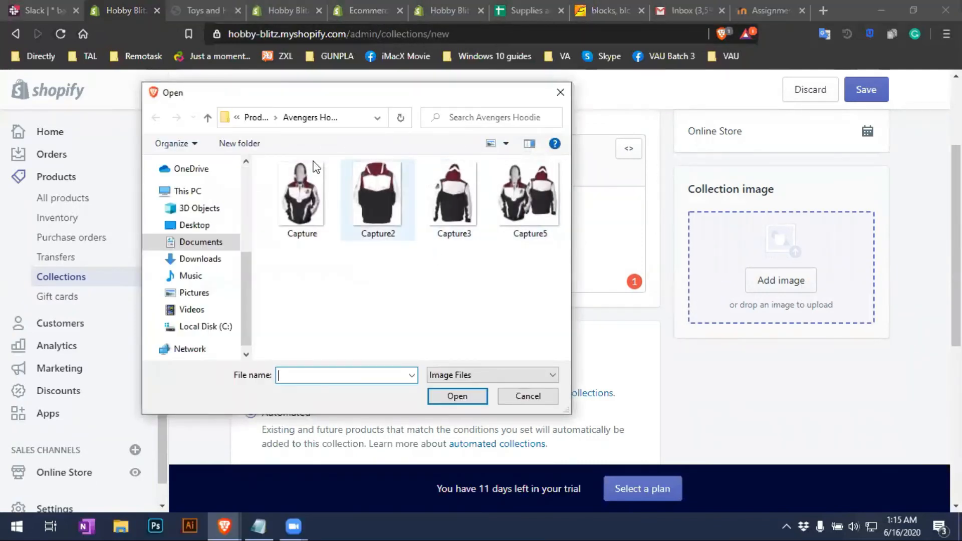
click(205, 244)
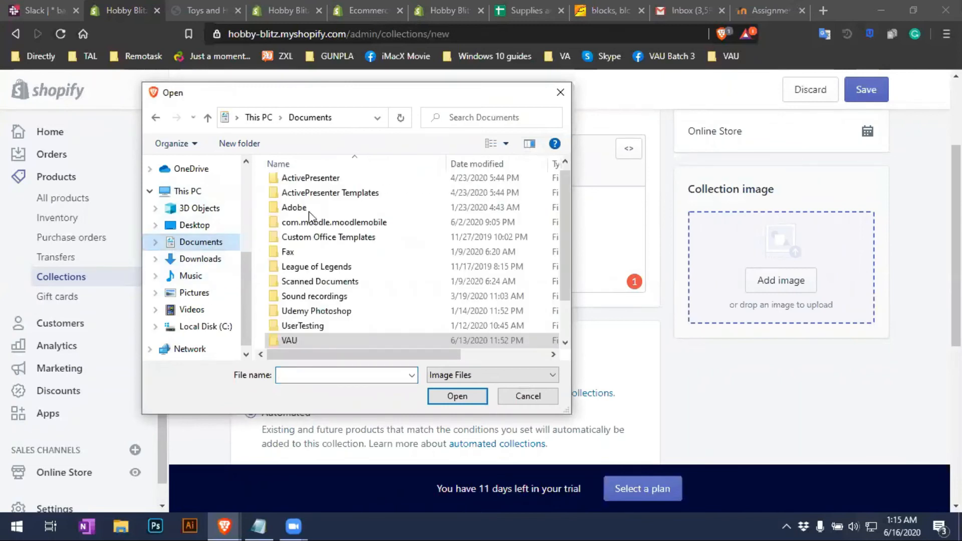
double_click(311, 345)
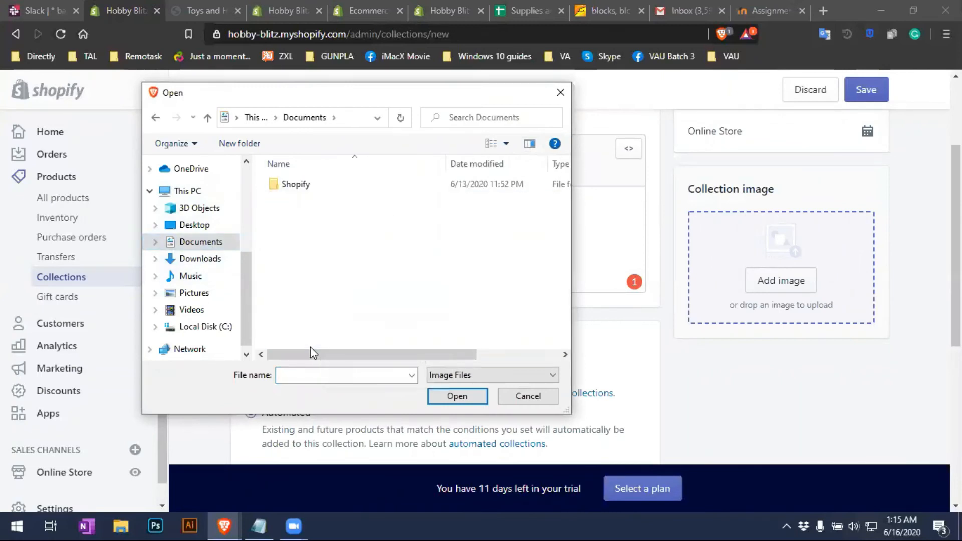
double_click(314, 185)
double_click(313, 186)
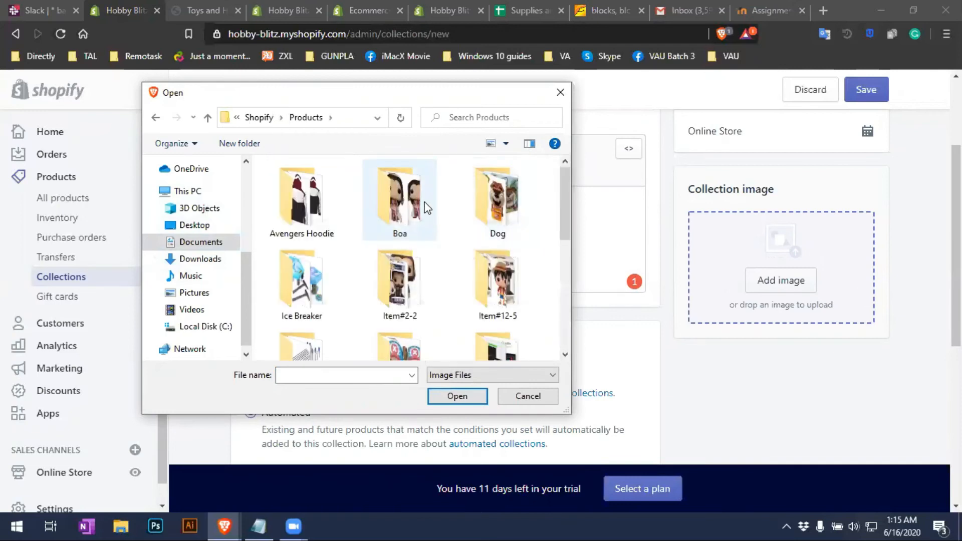
double_click(421, 201)
double_click(377, 203)
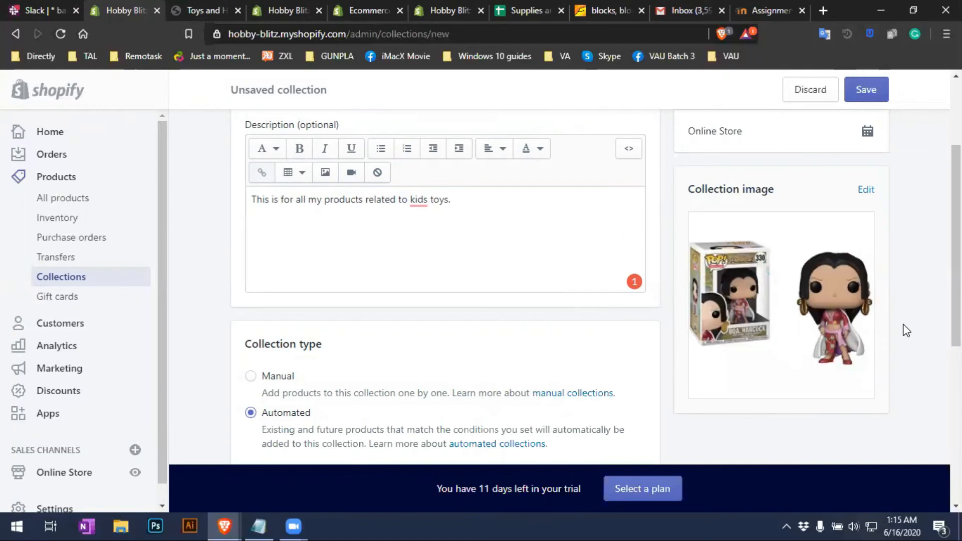
Switch the collection to manual product selection and back to automated conditions
scroll(906, 331, up, 3)
scroll(298, 285, down, 5)
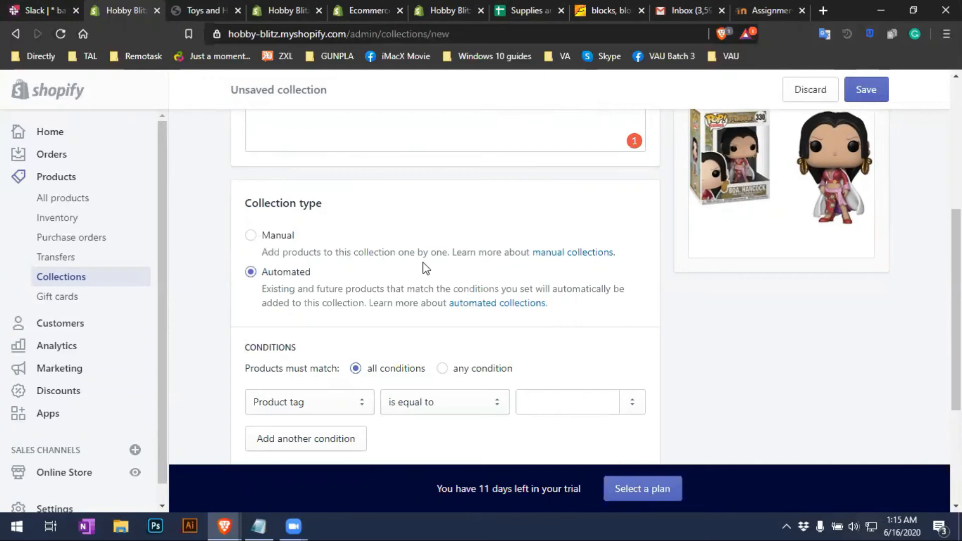
click(250, 235)
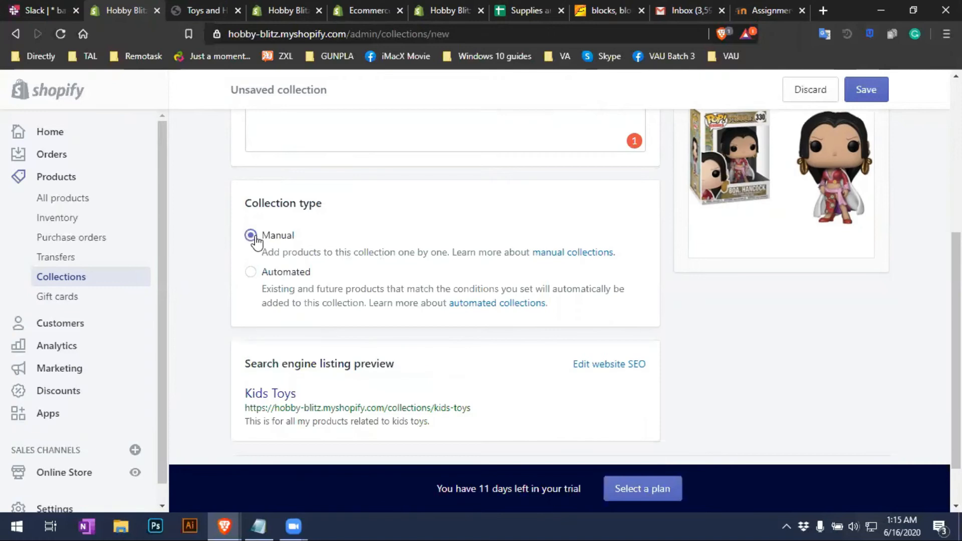
click(251, 272)
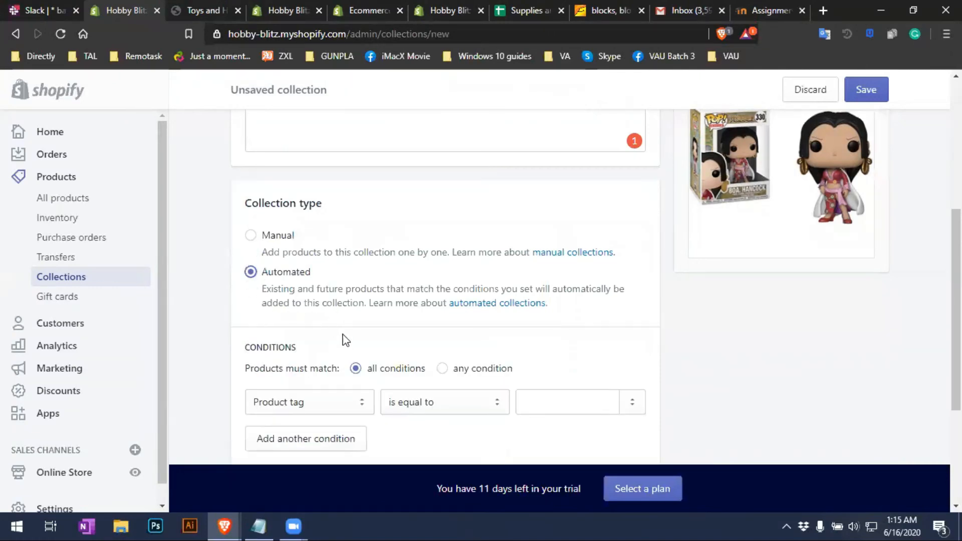
Set the automated condition to Product tag is equal to #FunkoPop
scroll(345, 340, down, 3)
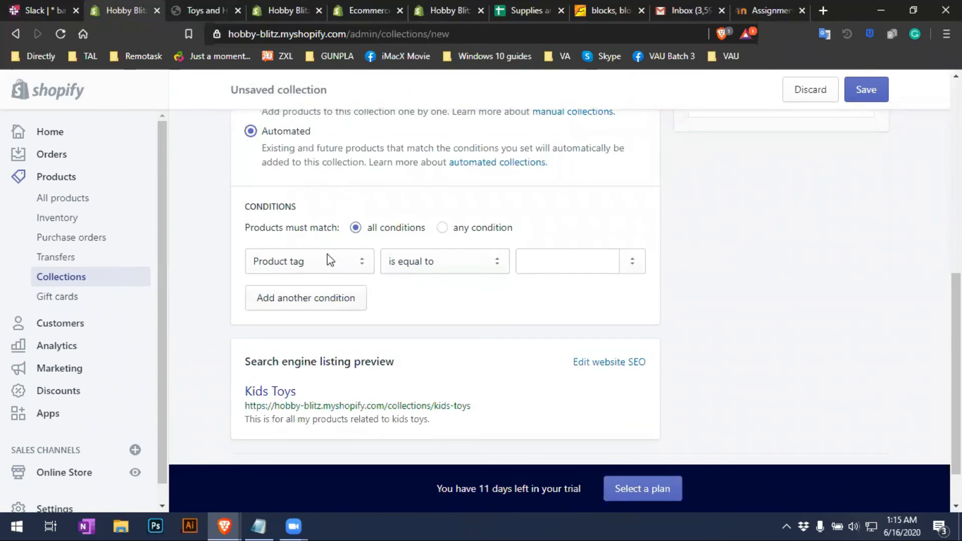
click(330, 260)
click(329, 260)
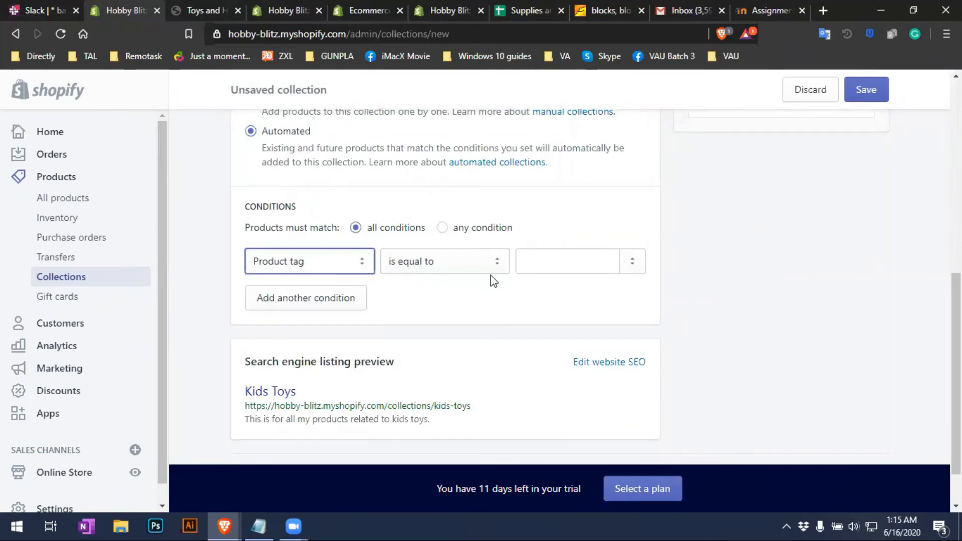
click(583, 263)
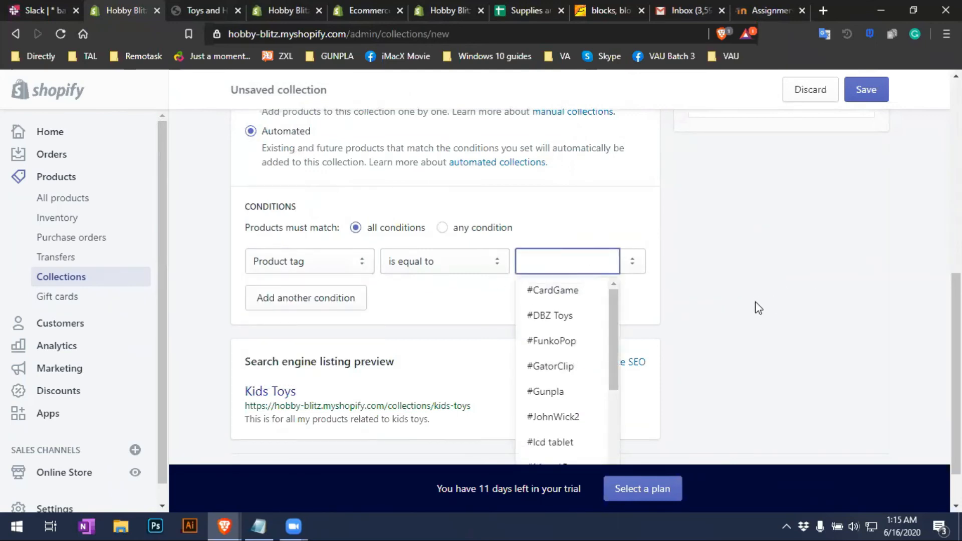
click(670, 269)
scroll(555, 253, up, 4)
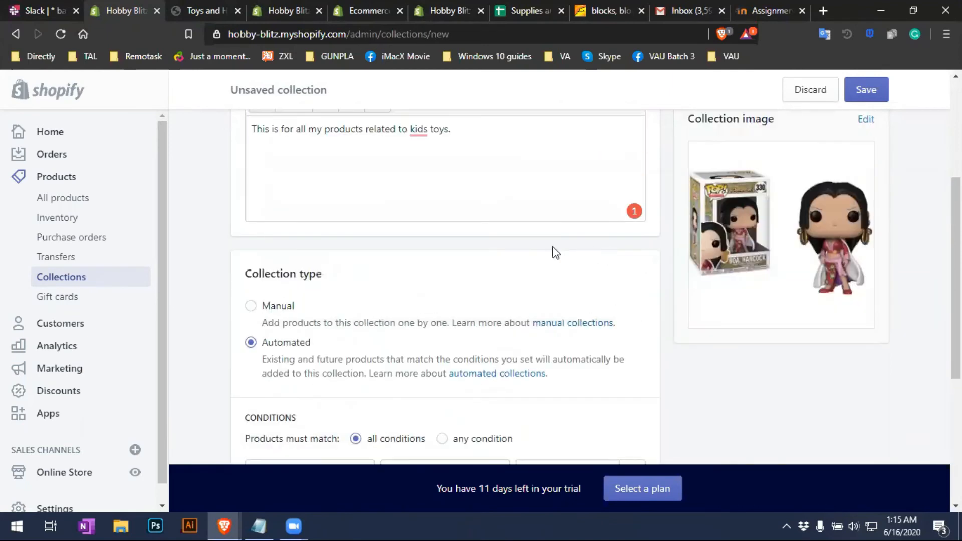
scroll(434, 247, up, 2)
scroll(569, 307, down, 5)
scroll(569, 303, up, 5)
scroll(641, 329, down, 5)
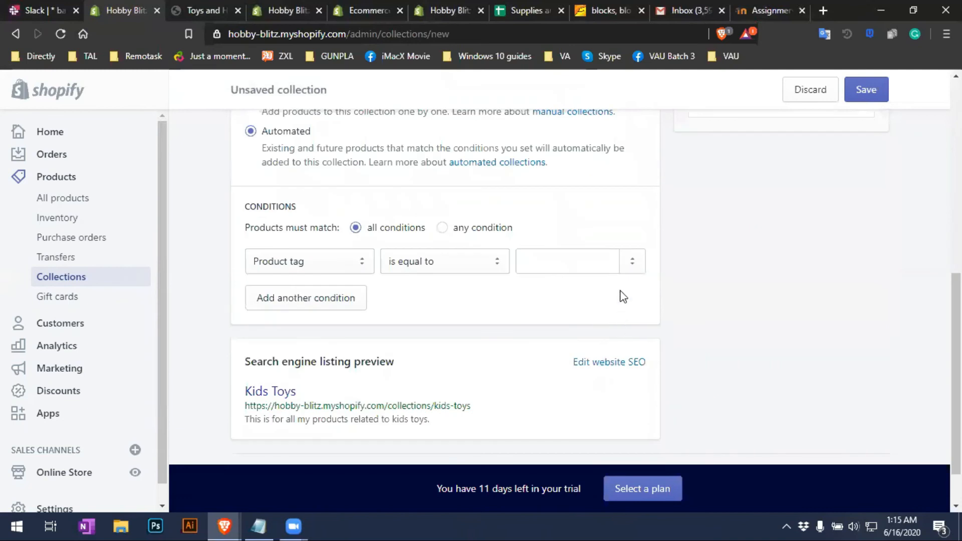
click(599, 261)
drag(616, 312, 615, 274)
scroll(694, 387, down, 2)
click(576, 286)
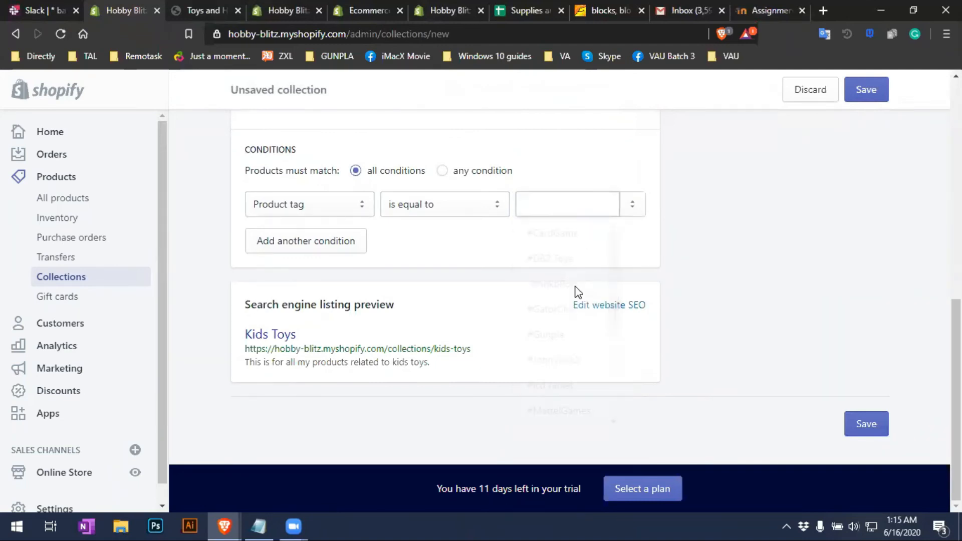
Scroll the Kids Toys form to review its #FunkoPop condition and other fields
scroll(701, 294, up, 6)
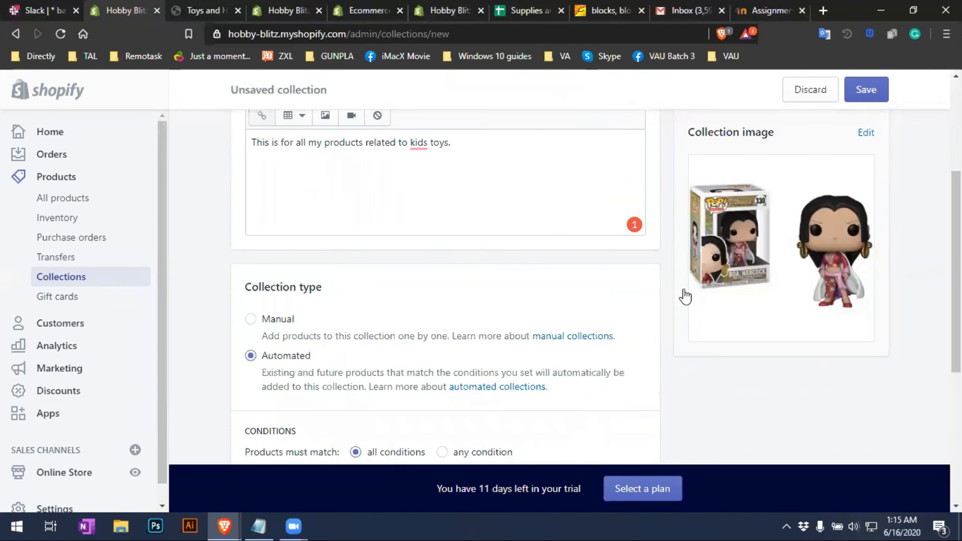
scroll(589, 278, down, 1)
scroll(695, 295, down, 3)
scroll(699, 301, up, 5)
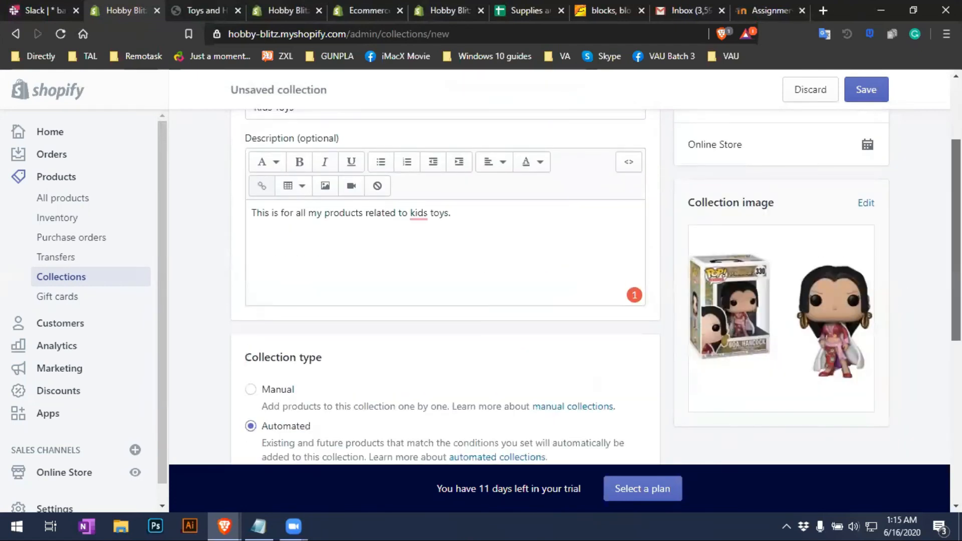
scroll(849, 328, down, 5)
scroll(848, 329, up, 4)
scroll(597, 282, down, 4)
scroll(596, 282, up, 1)
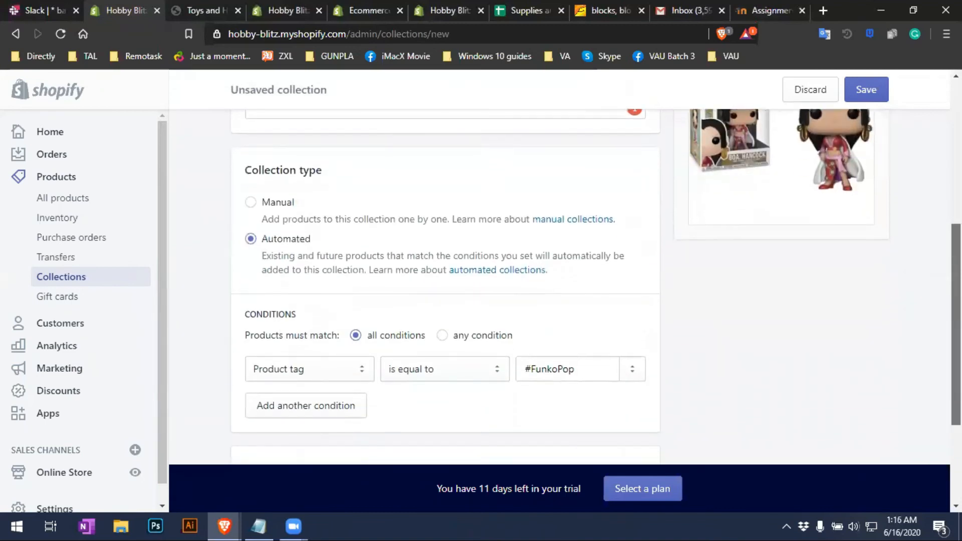
scroll(596, 282, down, 1)
scroll(924, 214, up, 5)
scroll(913, 249, down, 1)
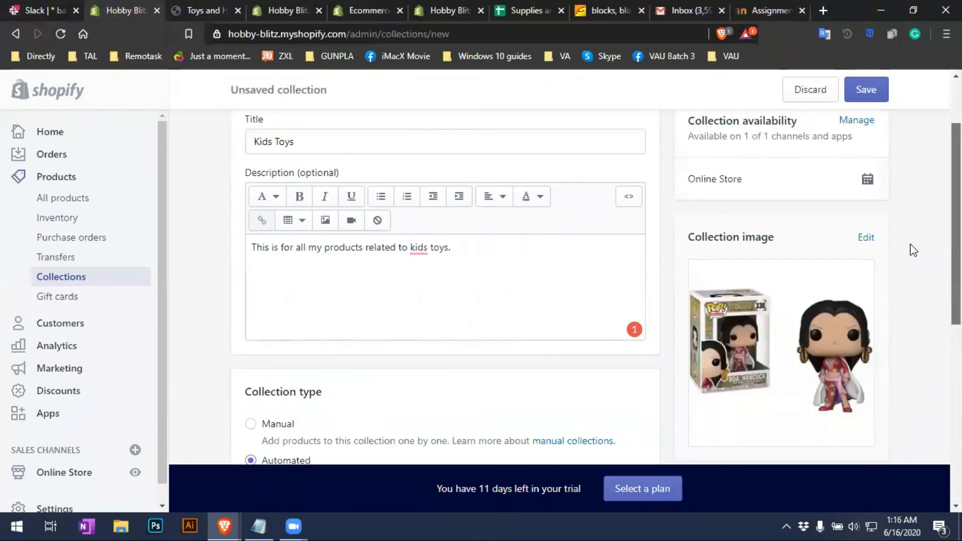
Recheck the description and the selected Kids Toys title, then scroll back to the top
click(492, 311)
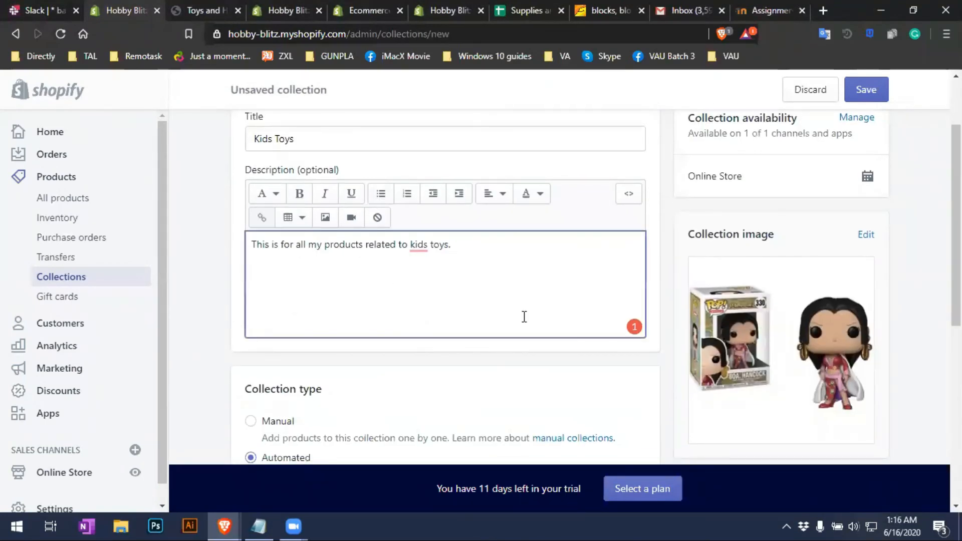
scroll(541, 331, down, 7)
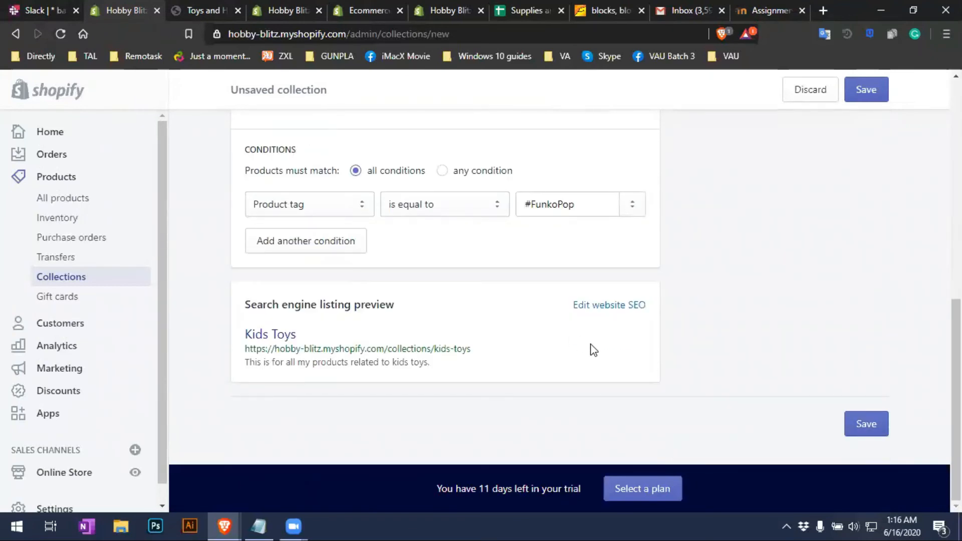
scroll(593, 350, up, 7)
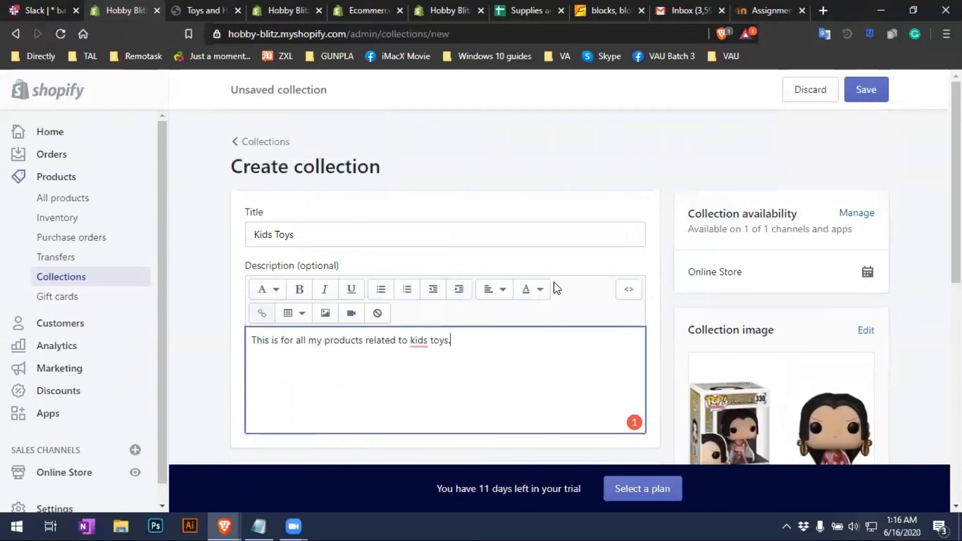
drag(616, 240, 228, 209)
click(490, 350)
scroll(489, 354, down, 7)
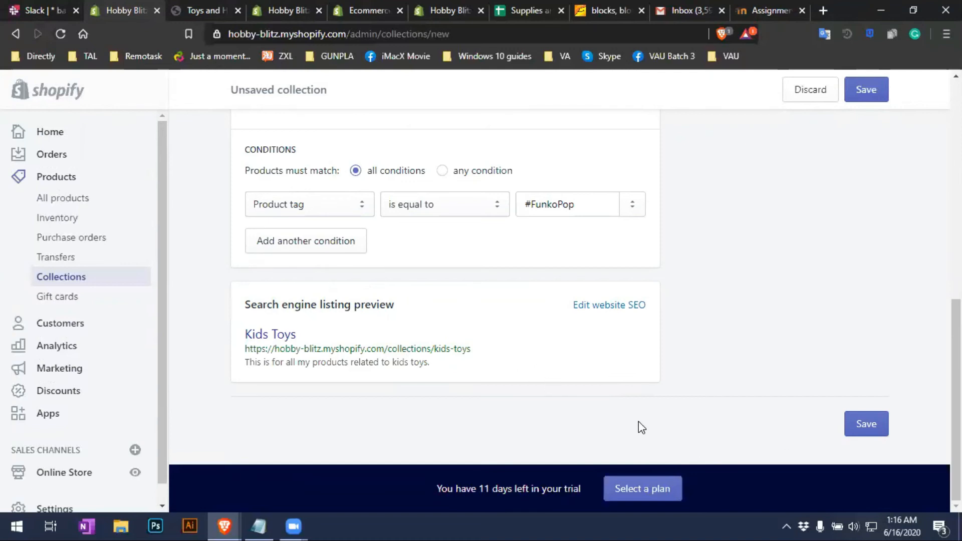
scroll(638, 423, up, 4)
scroll(633, 411, up, 5)
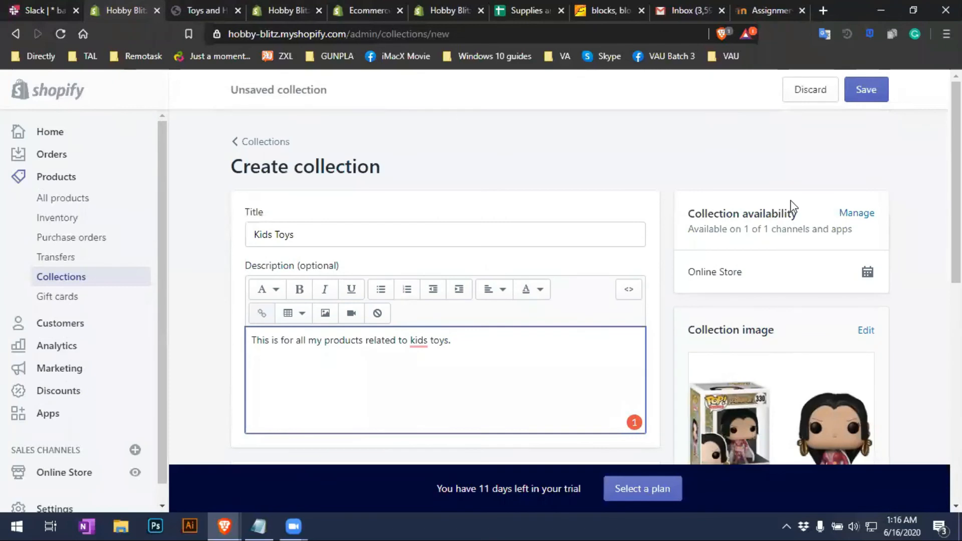
Confirm Discard changes for Kids Toys, then browse the Products > Gift cards page
click(805, 90)
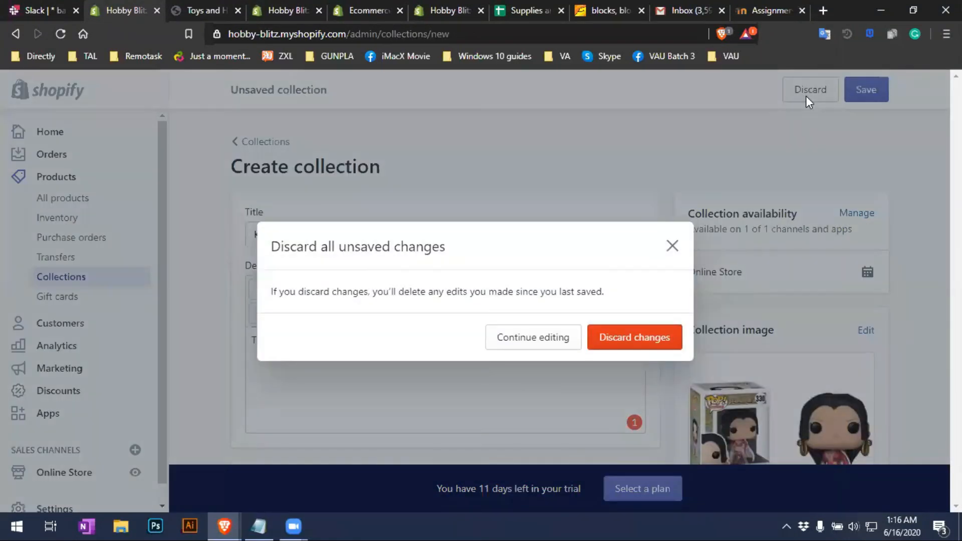
click(623, 351)
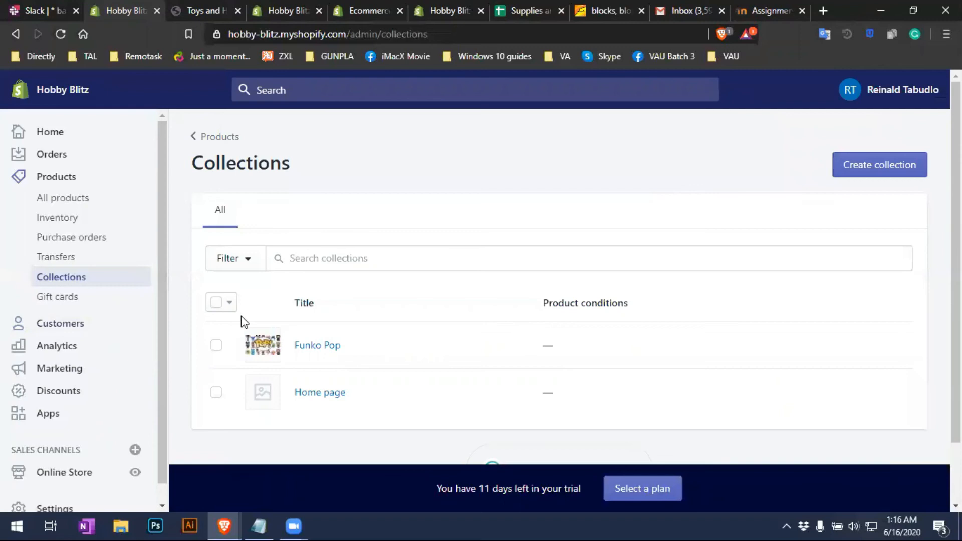
click(61, 301)
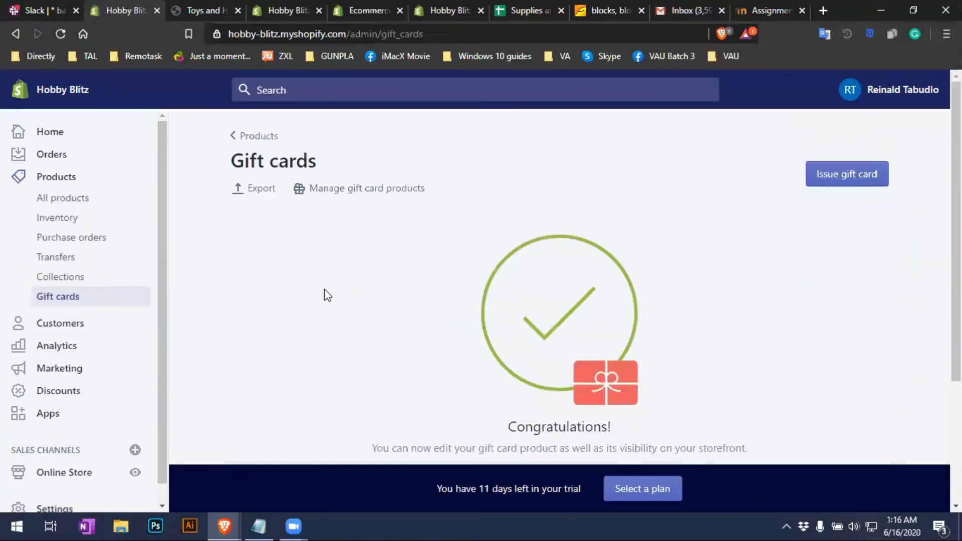
scroll(326, 293, down, 3)
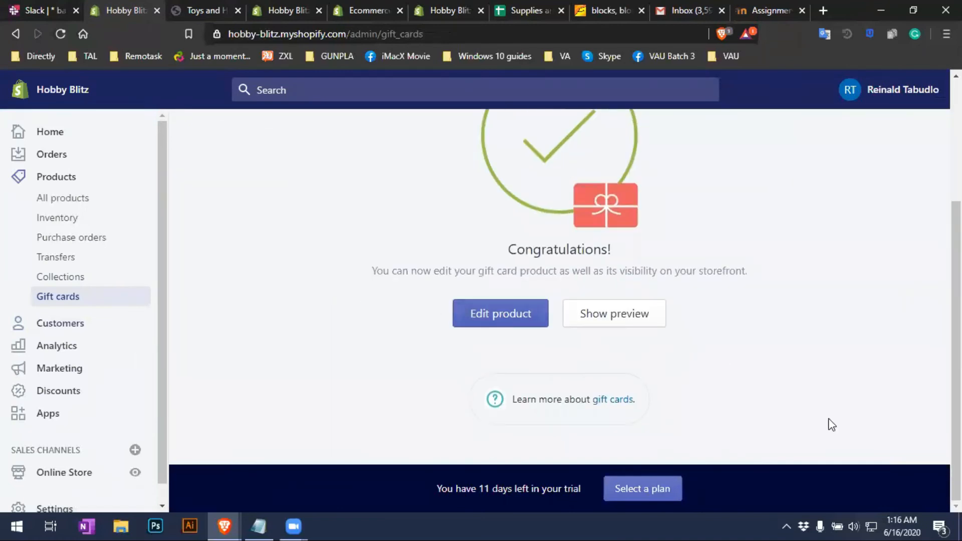
scroll(822, 408, up, 3)
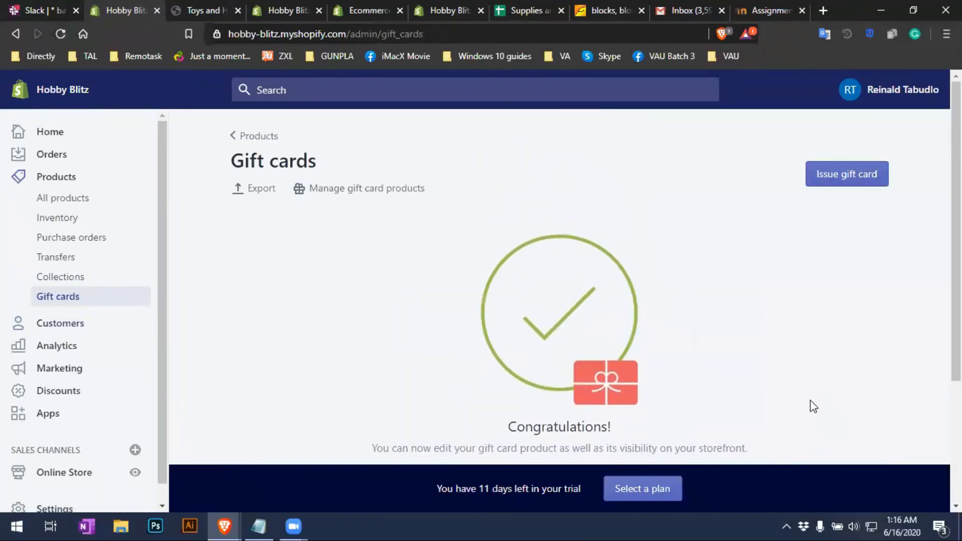
Go to Customers and scroll the empty 'Understand your customers' page
click(48, 324)
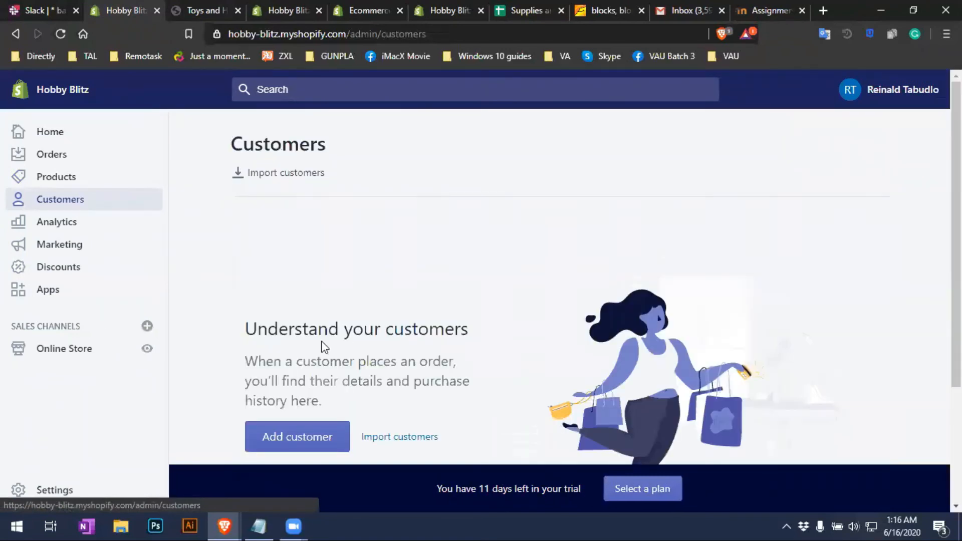
scroll(323, 344, down, 2)
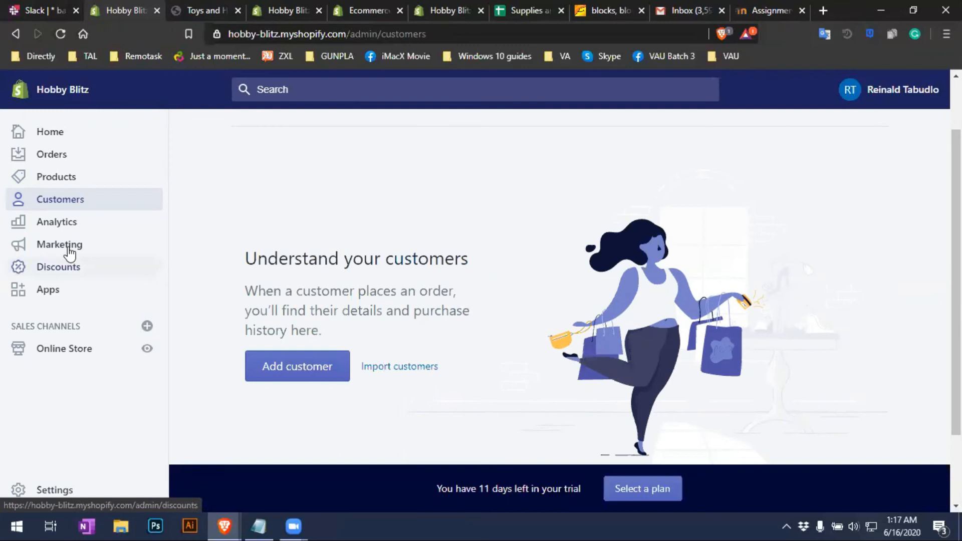
Open the Analytics overview dashboard and scroll through it
click(86, 232)
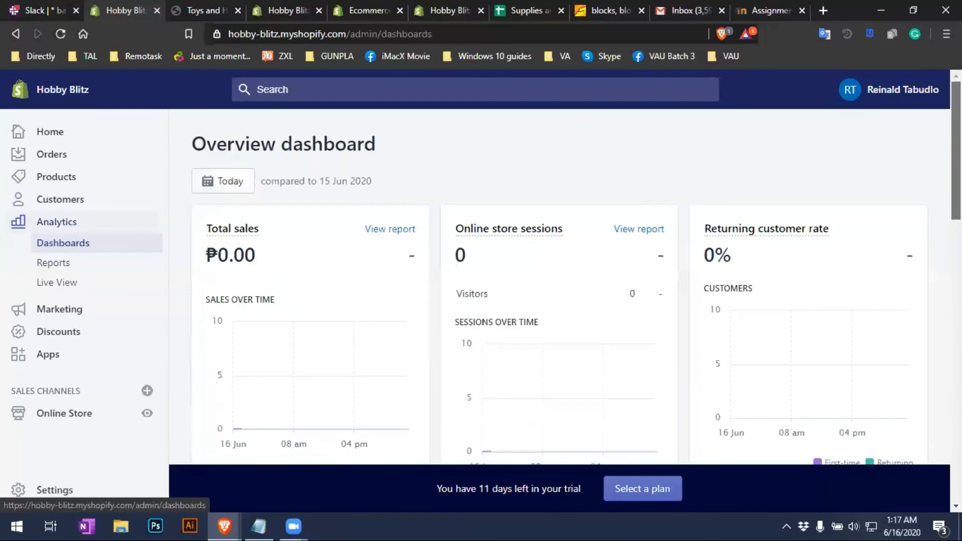
scroll(932, 180, down, 1)
scroll(925, 183, up, 1)
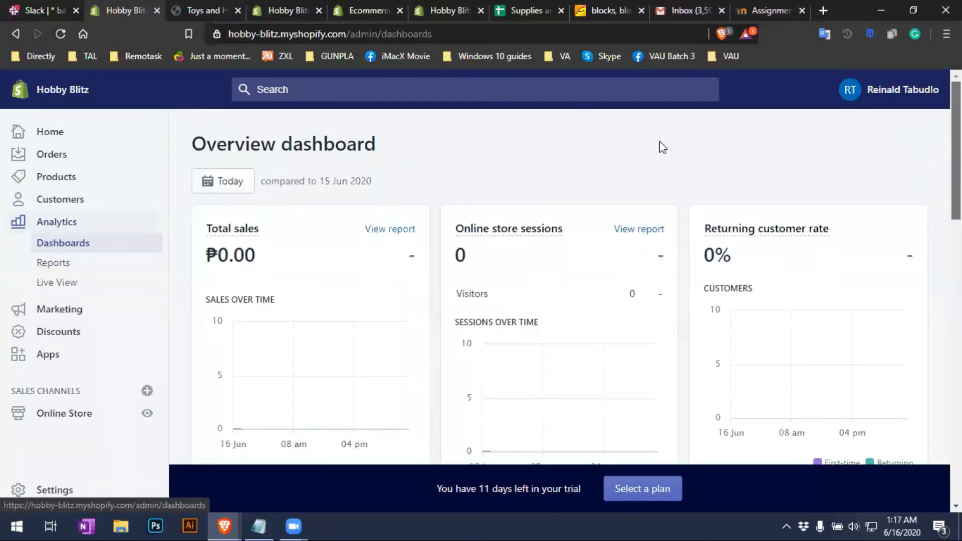
Browse the list of Analytics reports
click(65, 266)
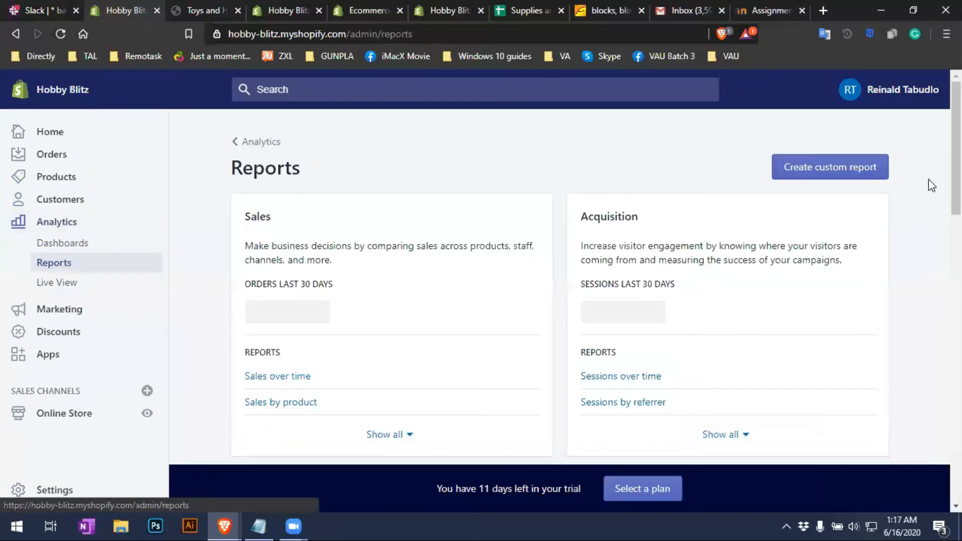
scroll(559, 286, down, 12)
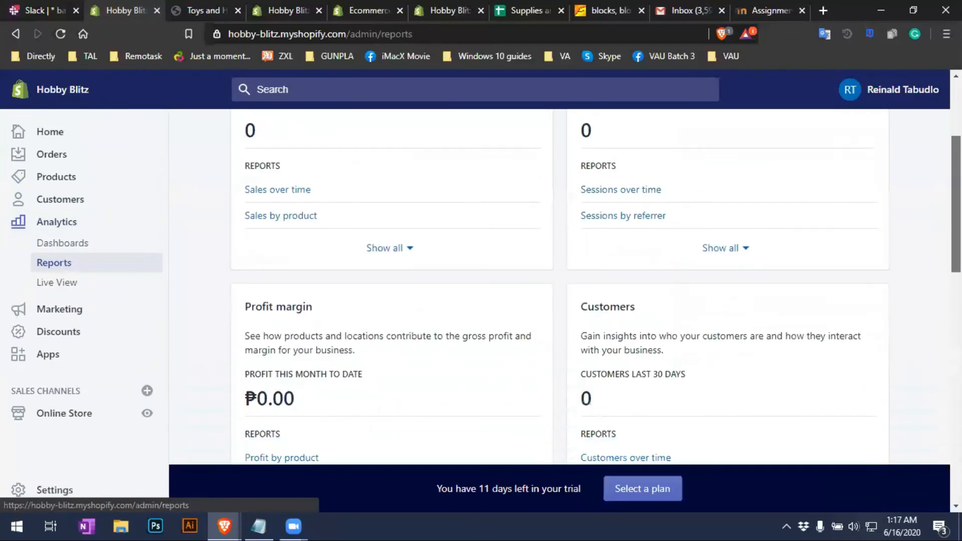
scroll(559, 286, up, 2)
scroll(560, 285, up, 10)
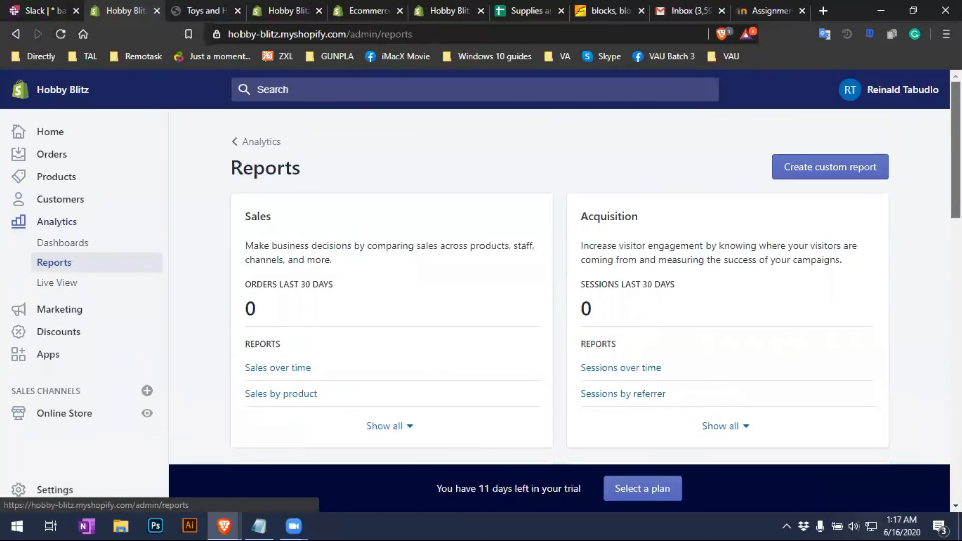
scroll(560, 286, down, 10)
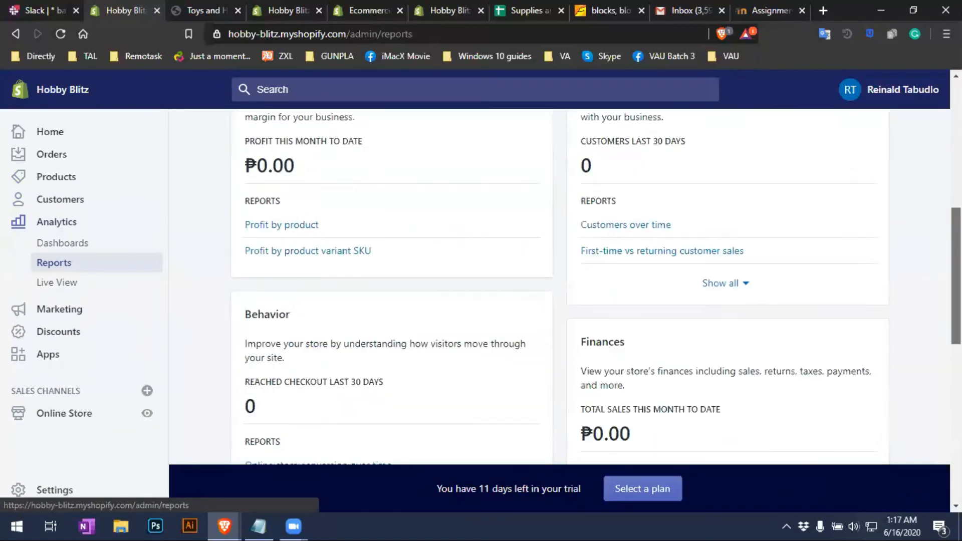
scroll(559, 285, up, 10)
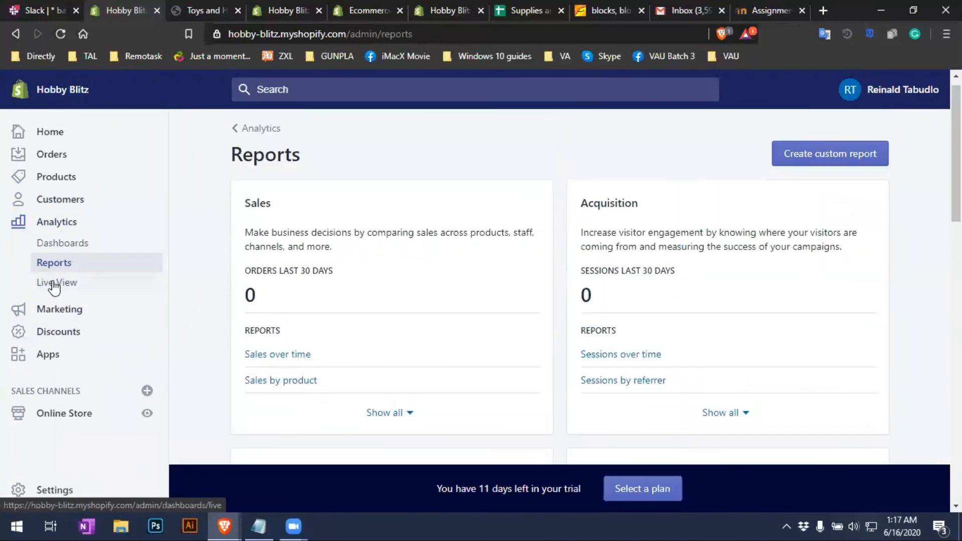
Open Live View, showing 0 visitors and an empty world map of visitors and sales
click(53, 284)
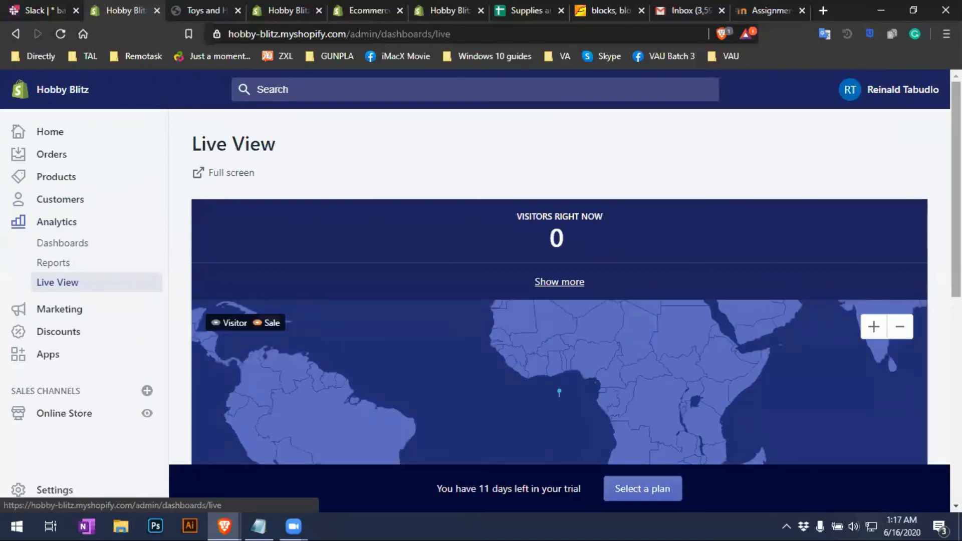
scroll(560, 286, down, 3)
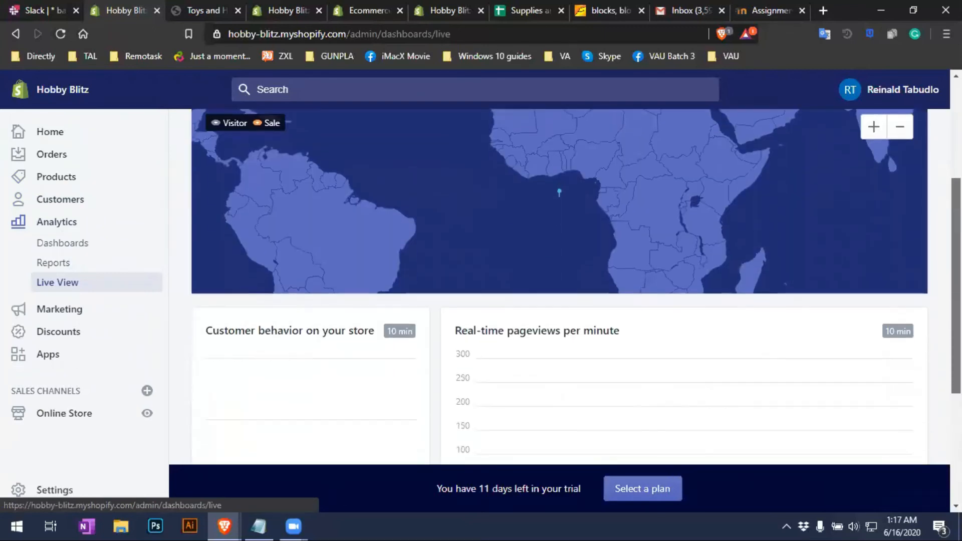
scroll(560, 286, up, 2)
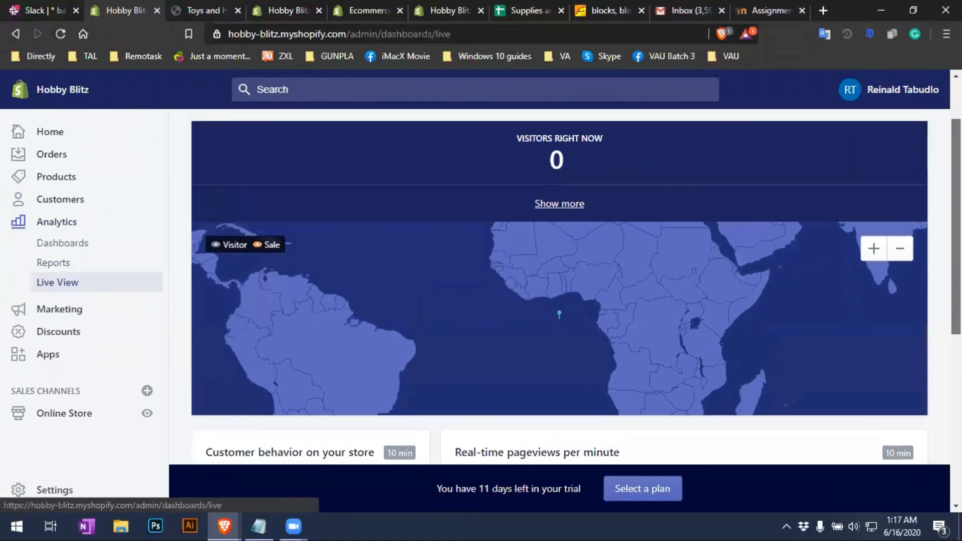
scroll(560, 285, up, 2)
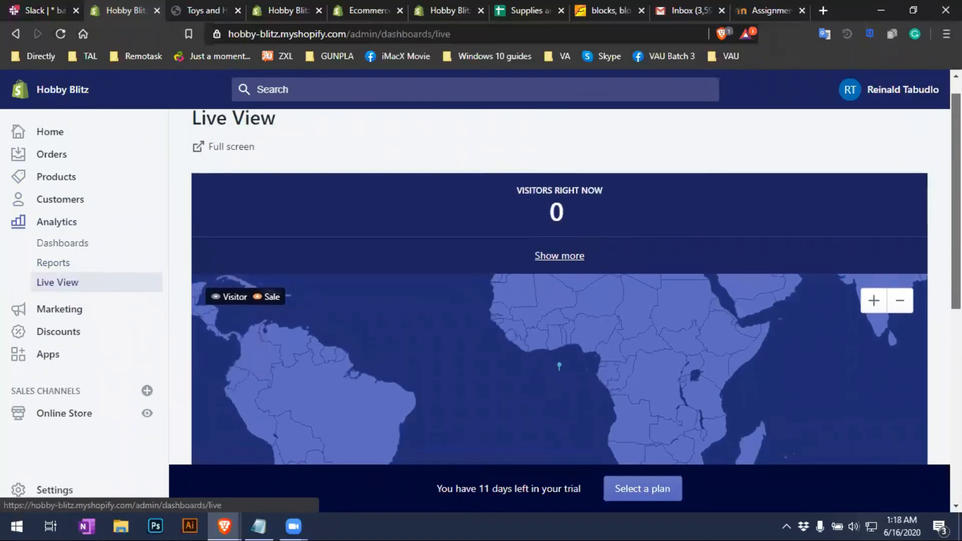
scroll(560, 285, down, 2)
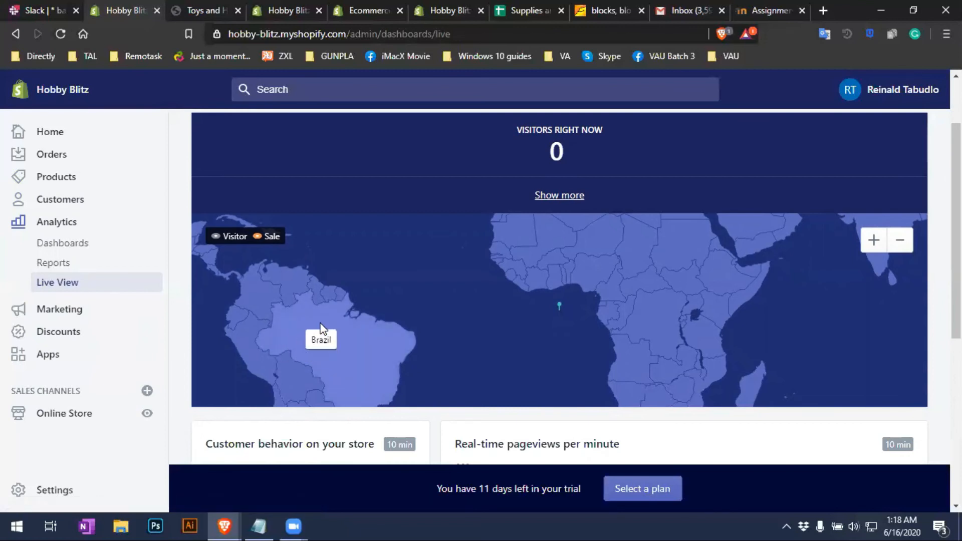
scroll(319, 325, down, 2)
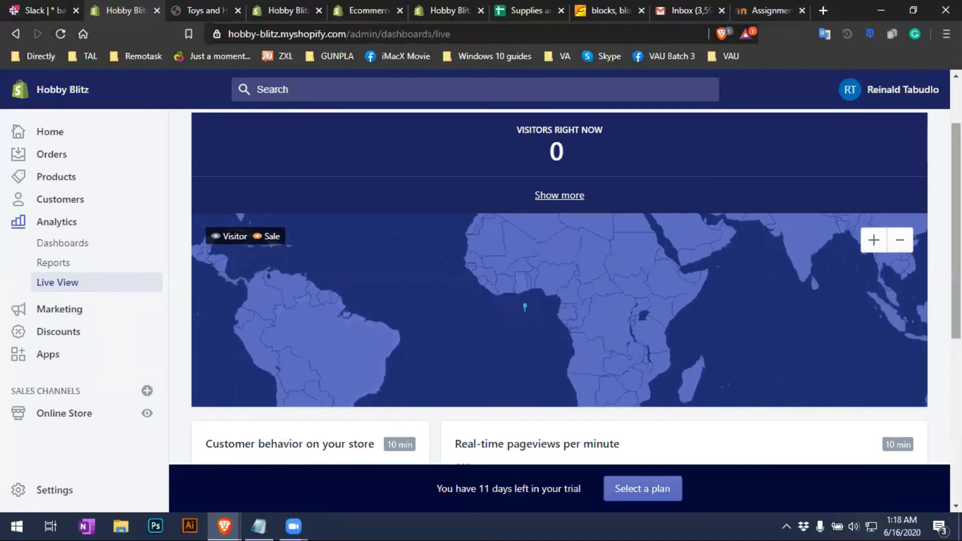
scroll(560, 281, down, 4)
Look through the Marketing overview, campaigns and automations pages
scroll(559, 281, up, 3)
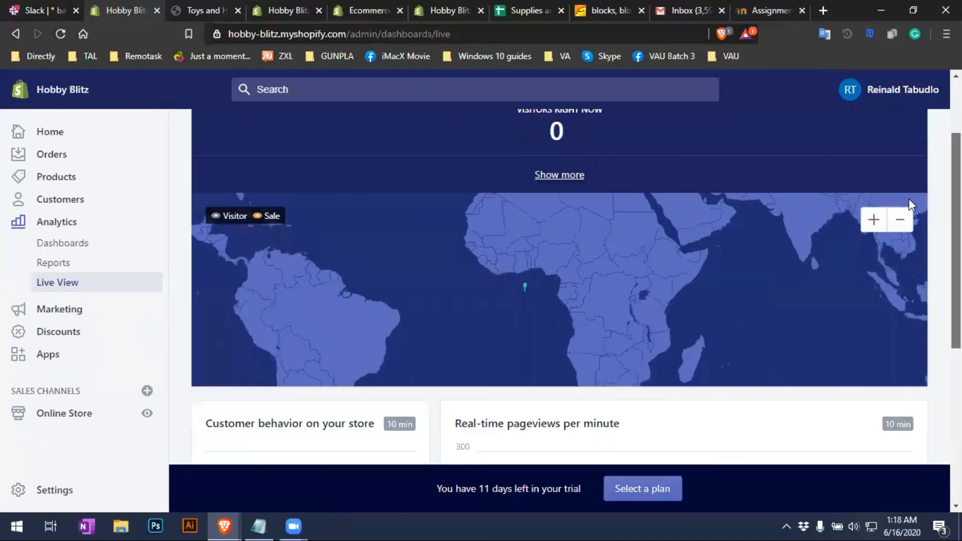
click(38, 312)
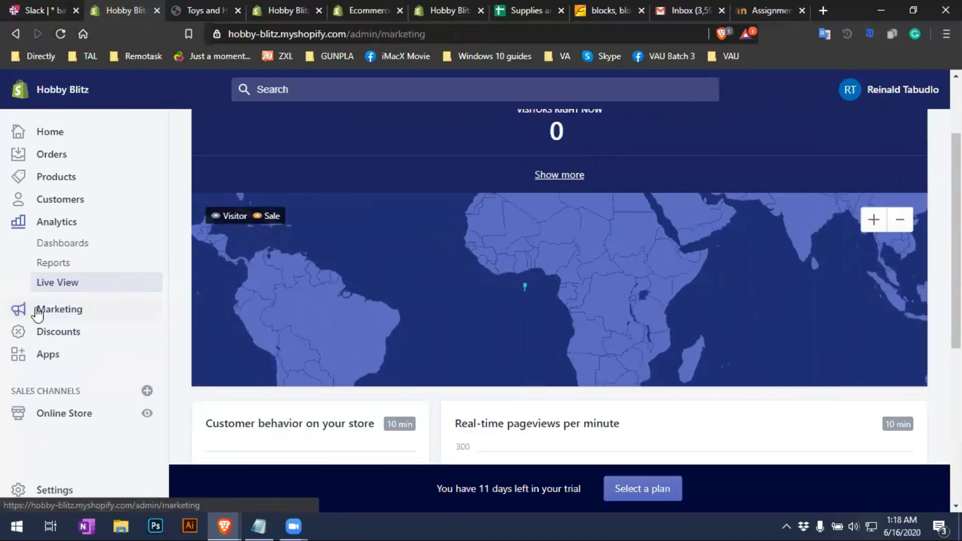
scroll(399, 371, down, 3)
scroll(400, 371, up, 3)
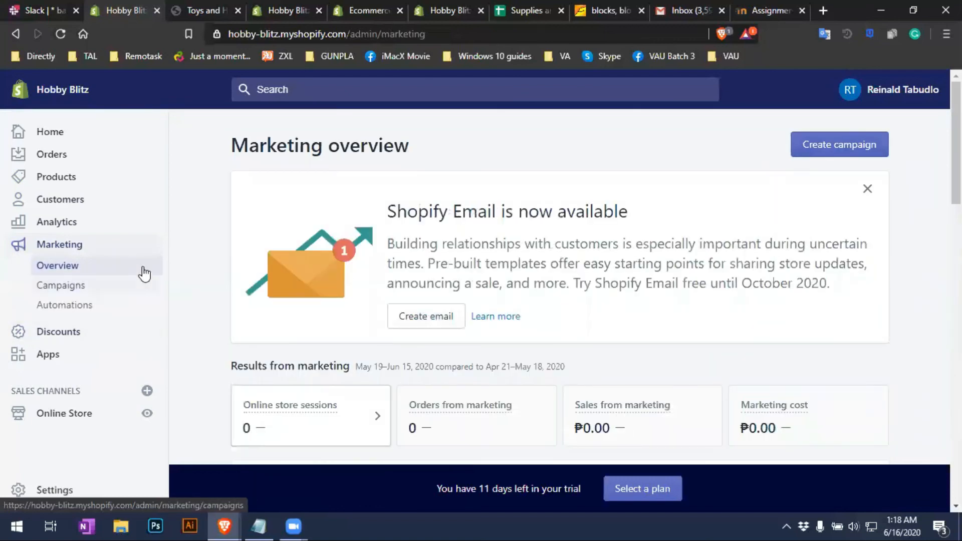
click(89, 290)
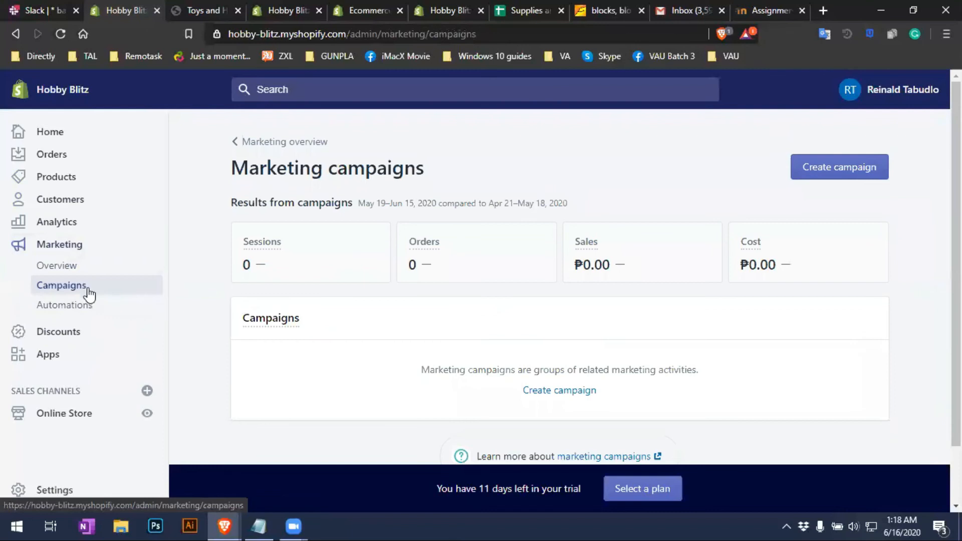
click(67, 307)
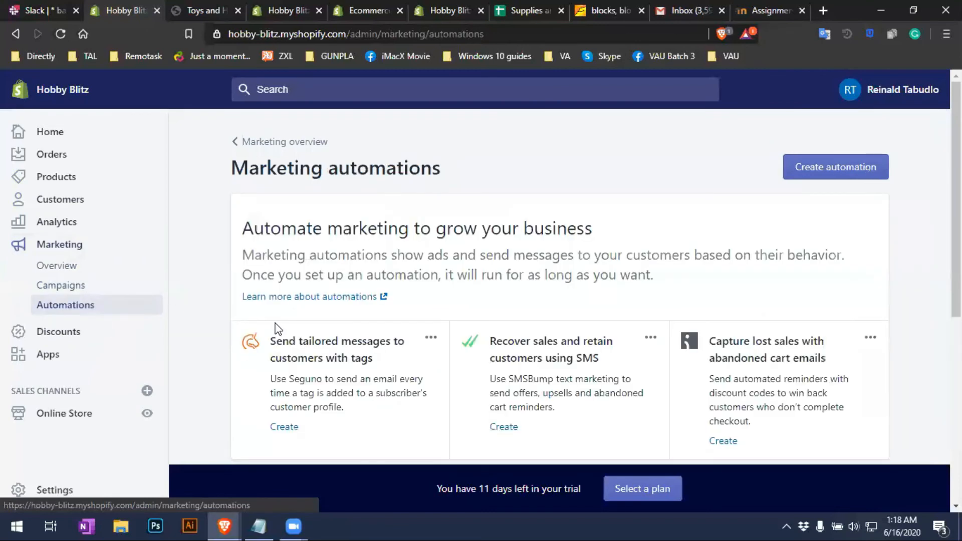
scroll(452, 302, down, 5)
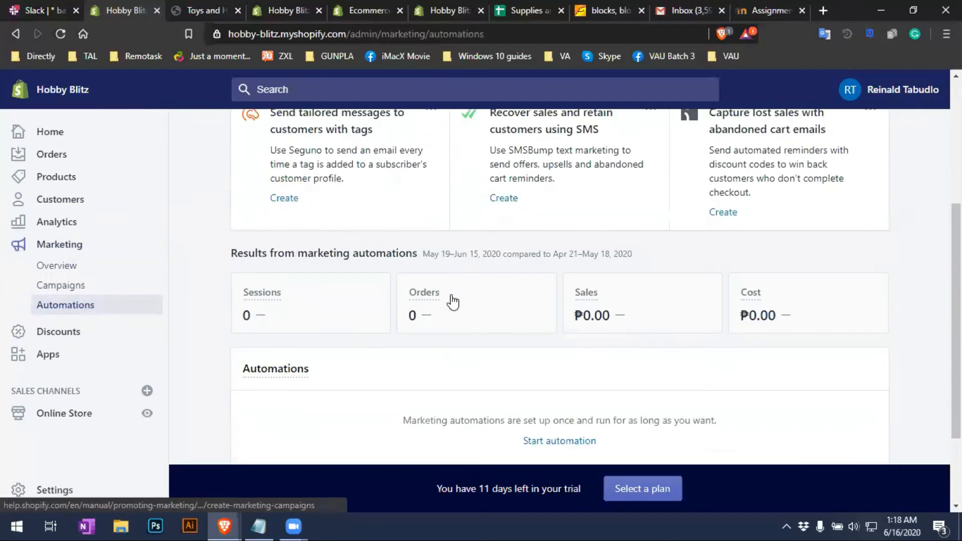
Scroll through the Discounts page, then go to the Apps section
click(59, 332)
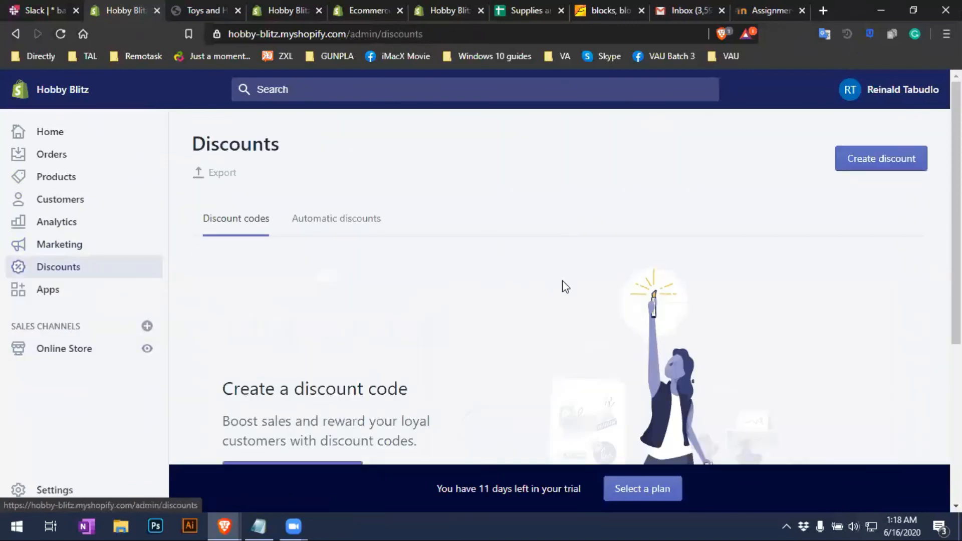
scroll(551, 306, down, 4)
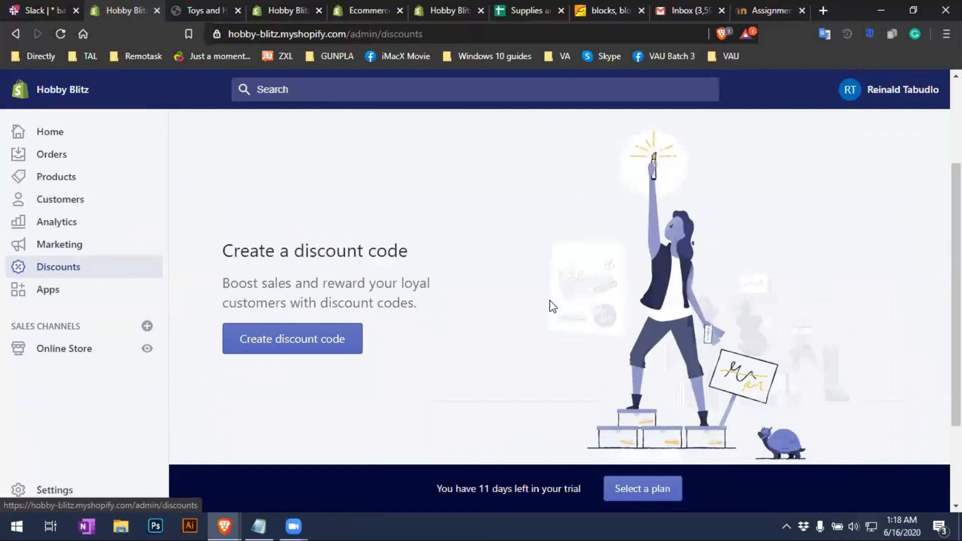
scroll(473, 293, up, 4)
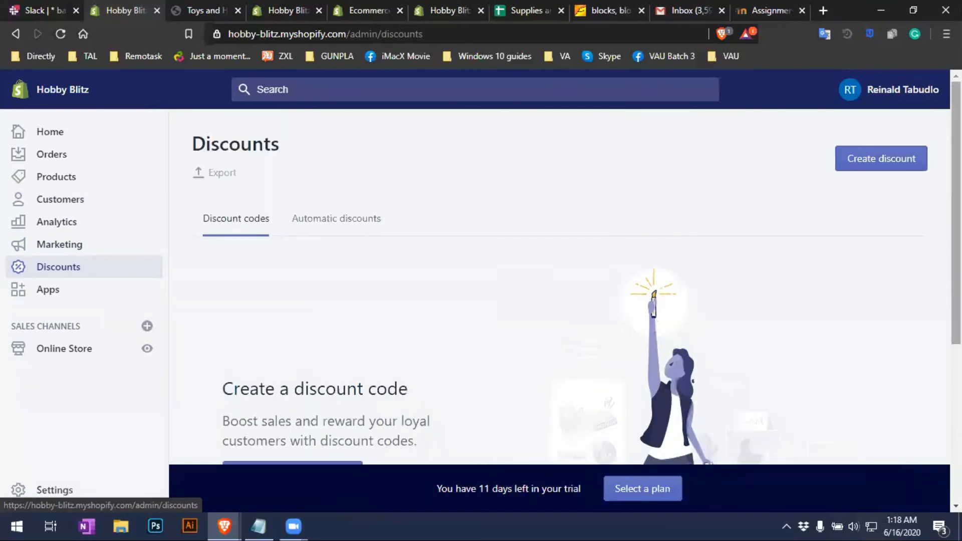
scroll(551, 307, down, 4)
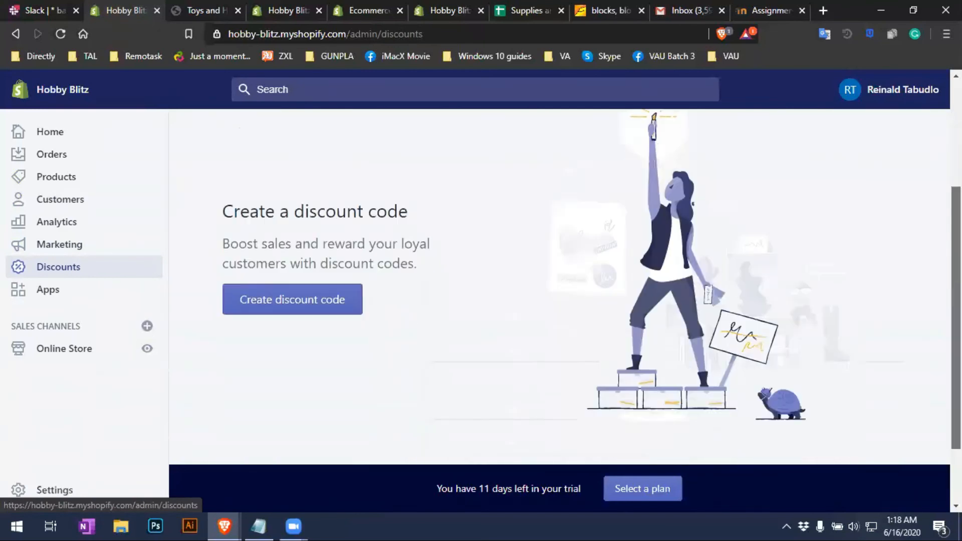
scroll(551, 307, up, 4)
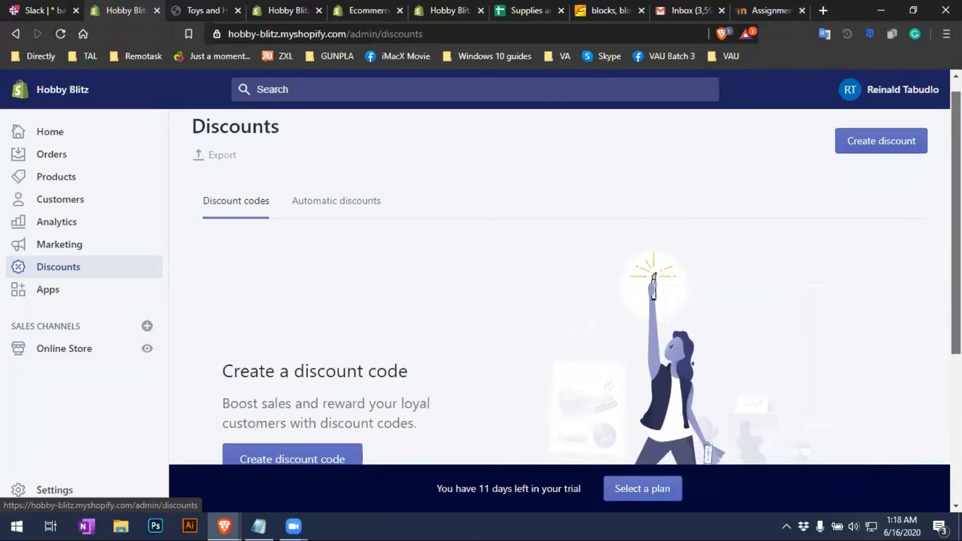
scroll(31, 280, down, 2)
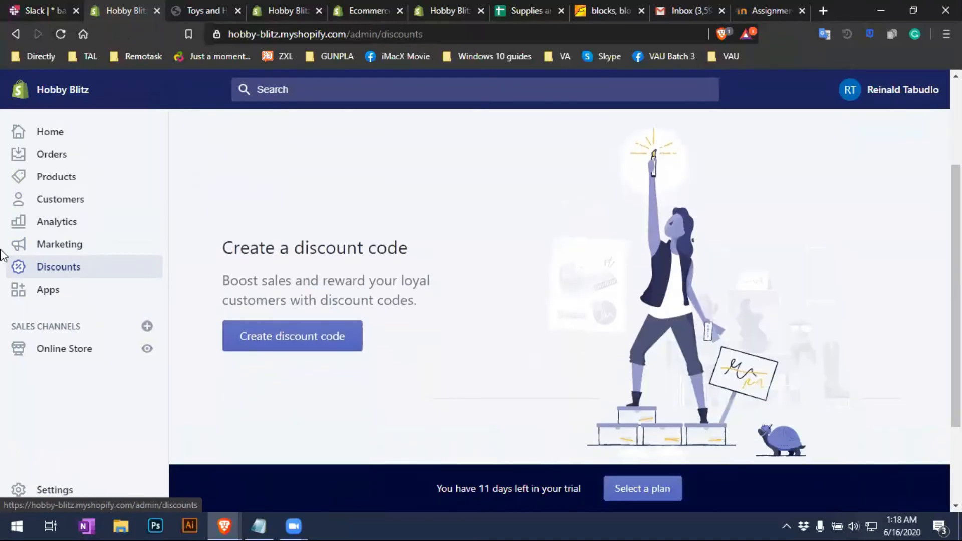
click(43, 300)
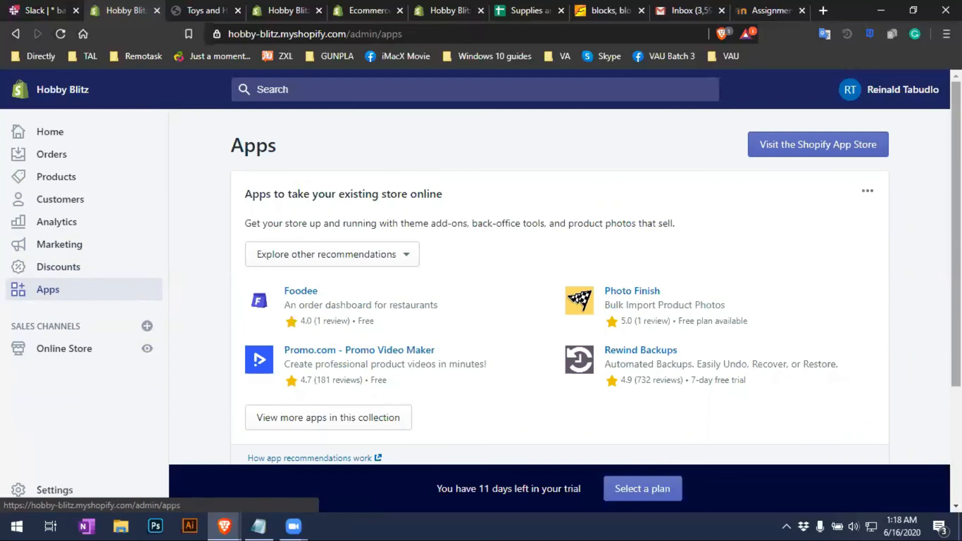
scroll(559, 285, down, 3)
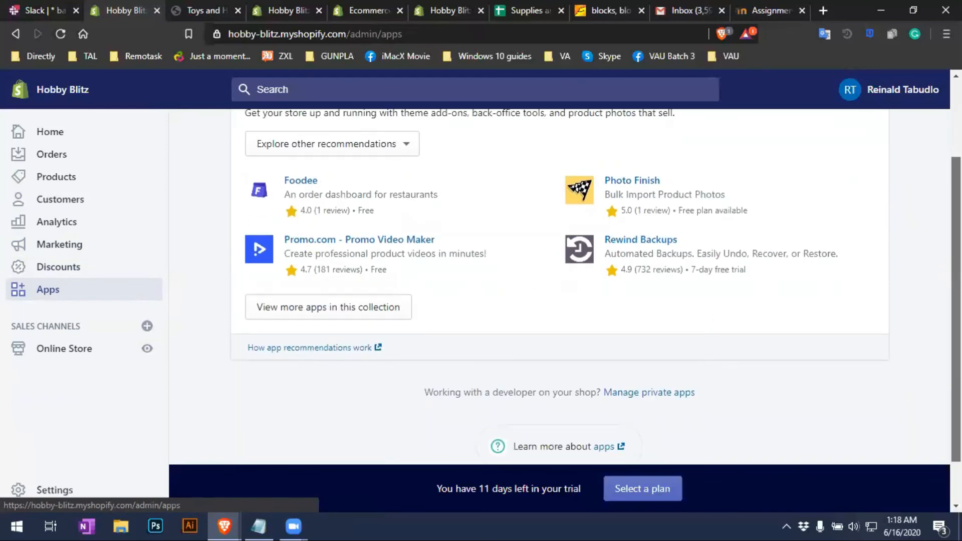
scroll(560, 286, up, 3)
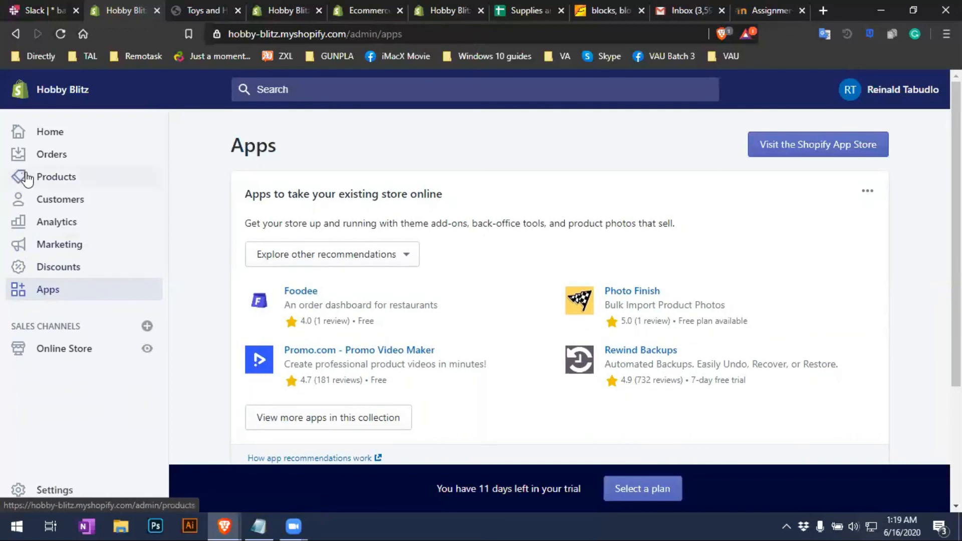
scroll(85, 431, down, 3)
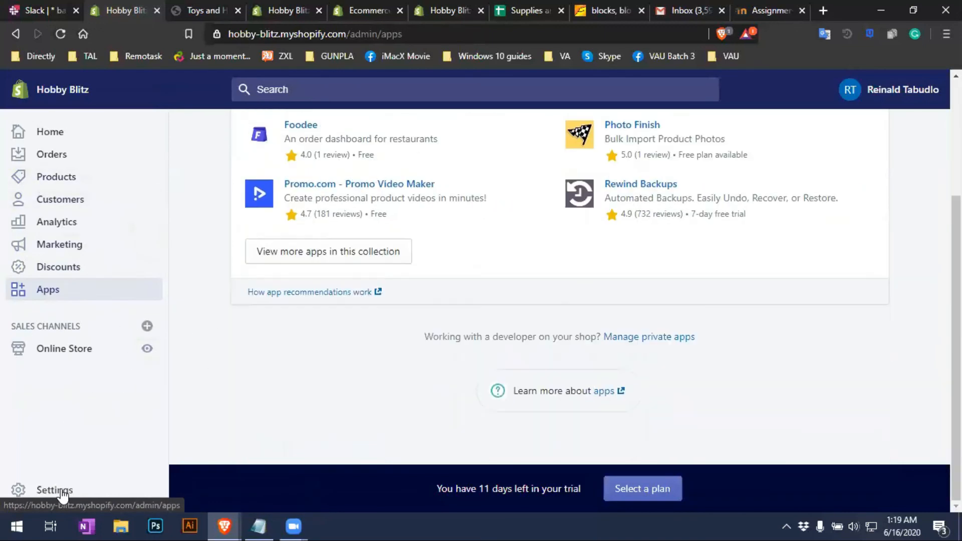
Open the General settings and look over the Store name and Customer email fields
click(62, 497)
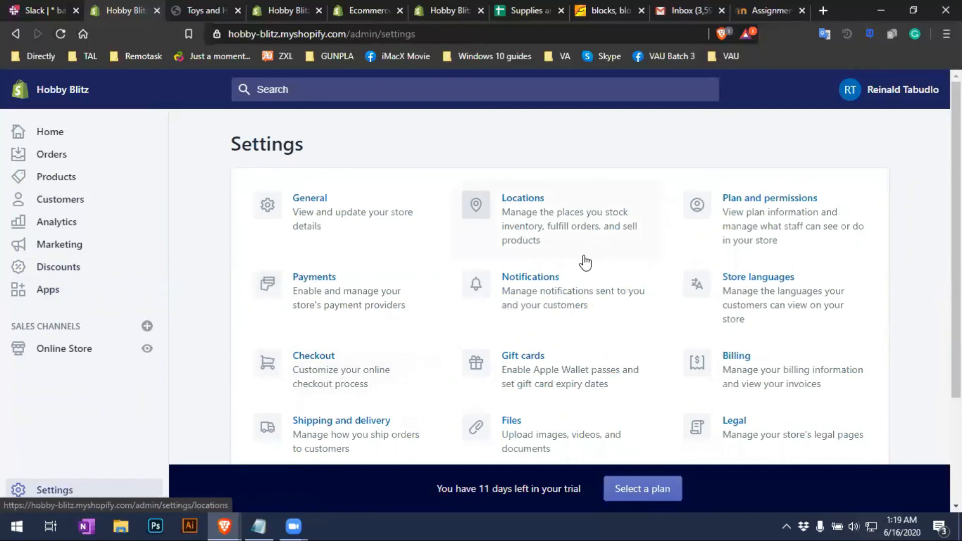
click(363, 222)
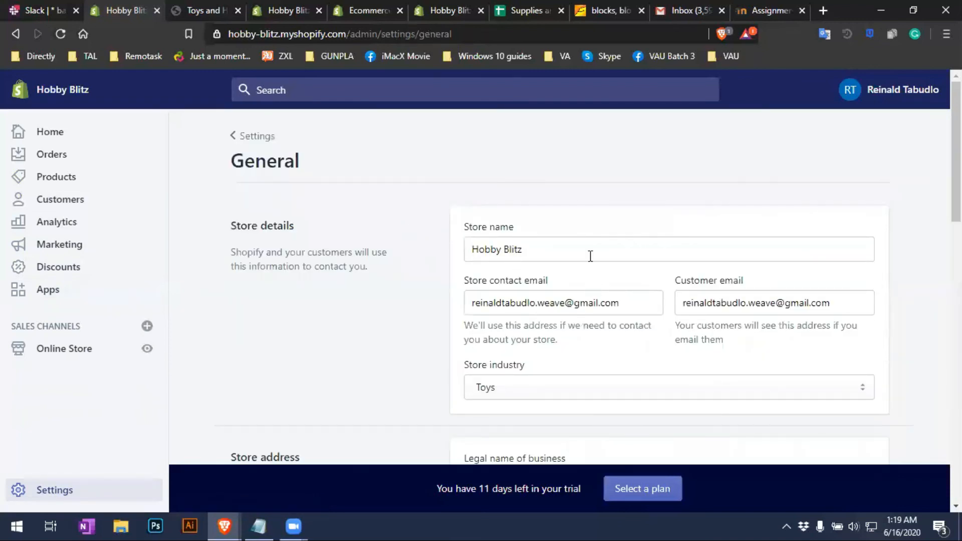
click(592, 248)
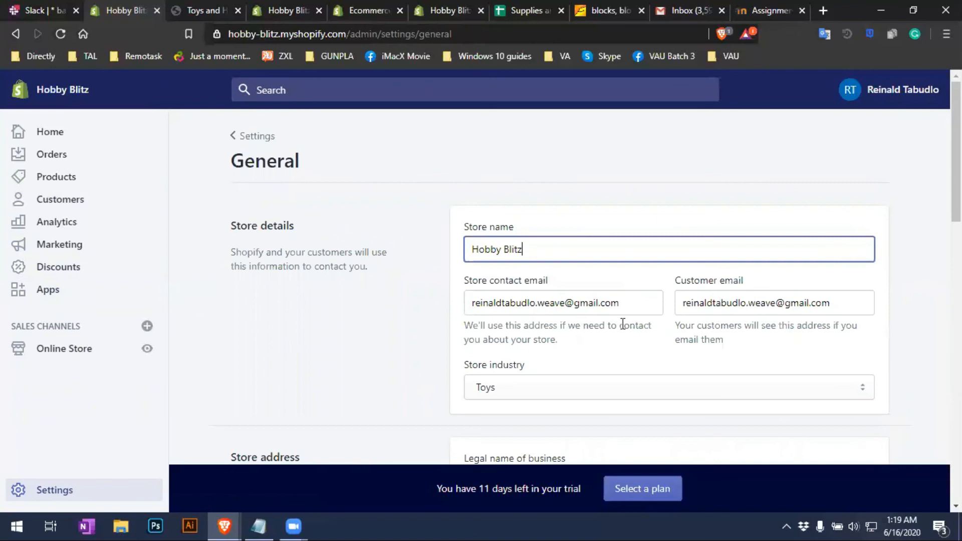
click(834, 305)
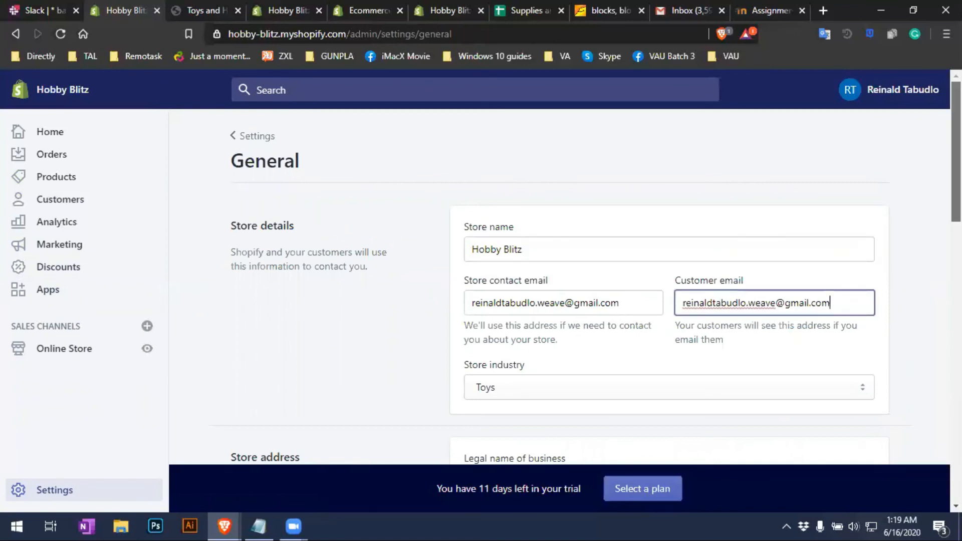
Scroll through the legal name, address, formats and currency sections, then go back to Settings
scroll(664, 193, down, 3)
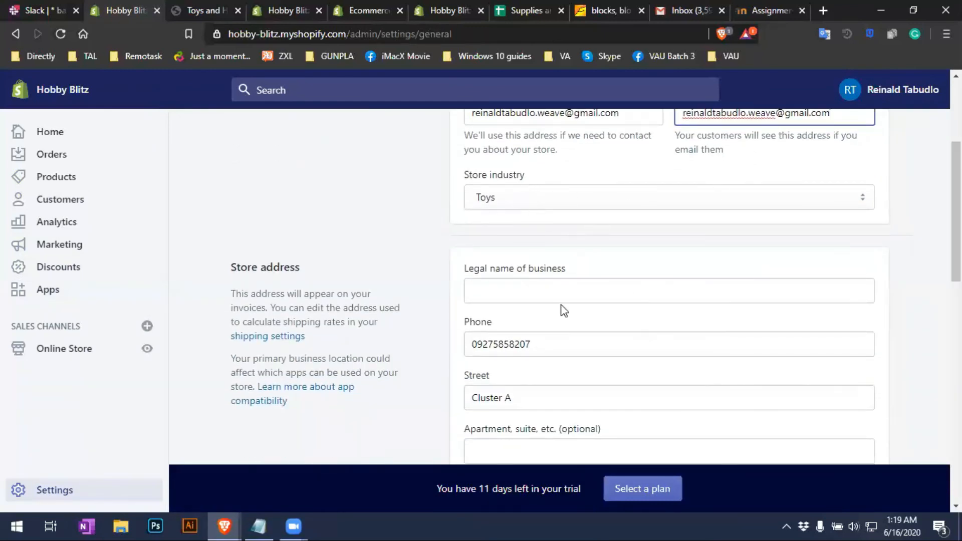
click(549, 299)
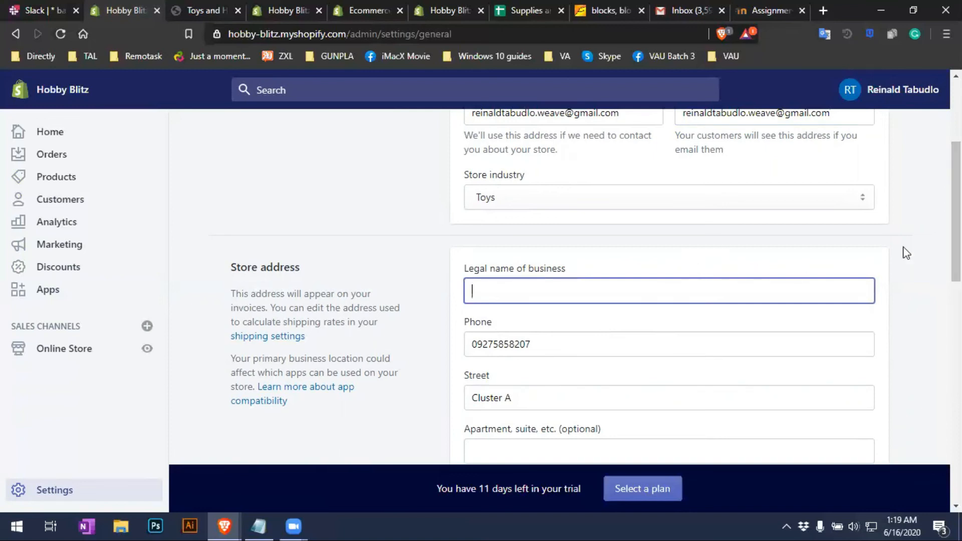
scroll(905, 250, down, 2)
scroll(595, 288, down, 4)
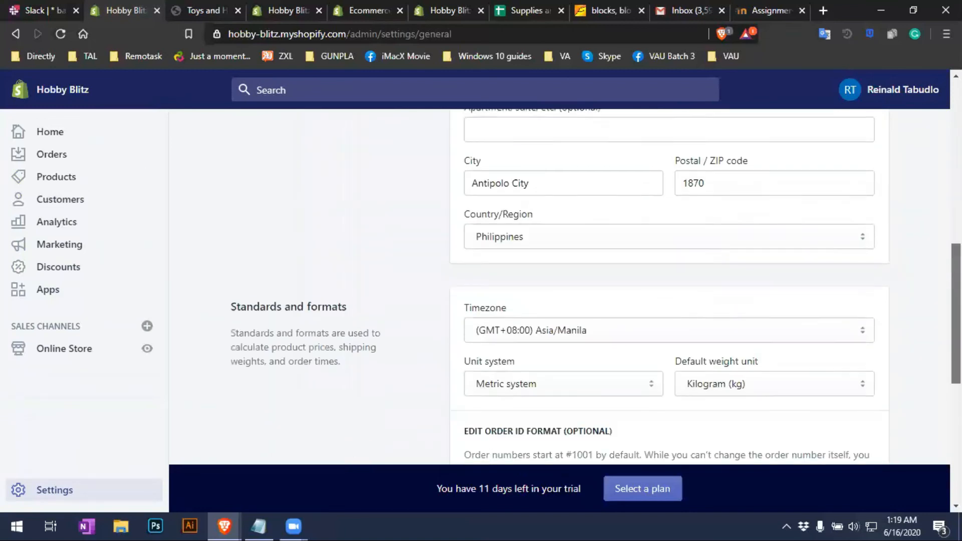
scroll(595, 289, down, 1)
scroll(776, 220, down, 2)
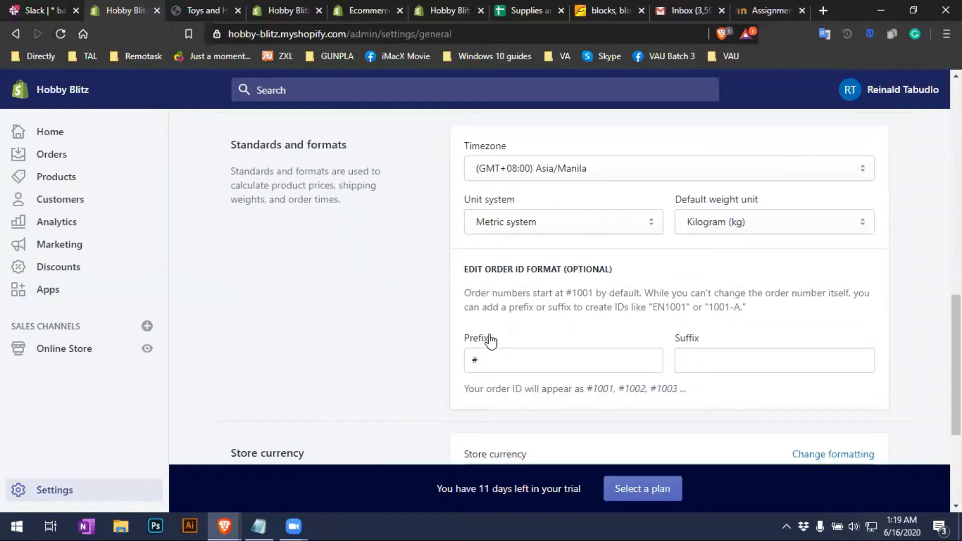
scroll(491, 339, down, 3)
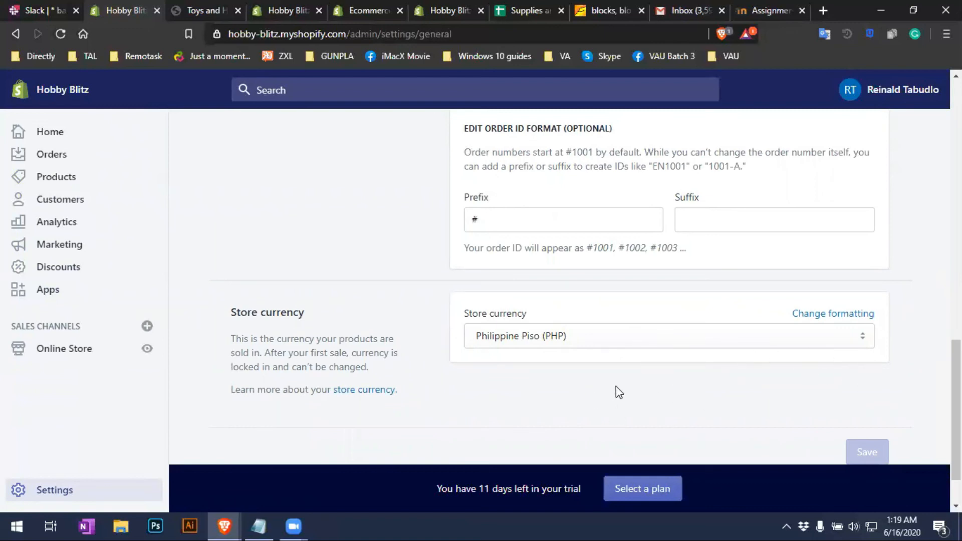
drag(956, 406, 934, 157)
click(244, 137)
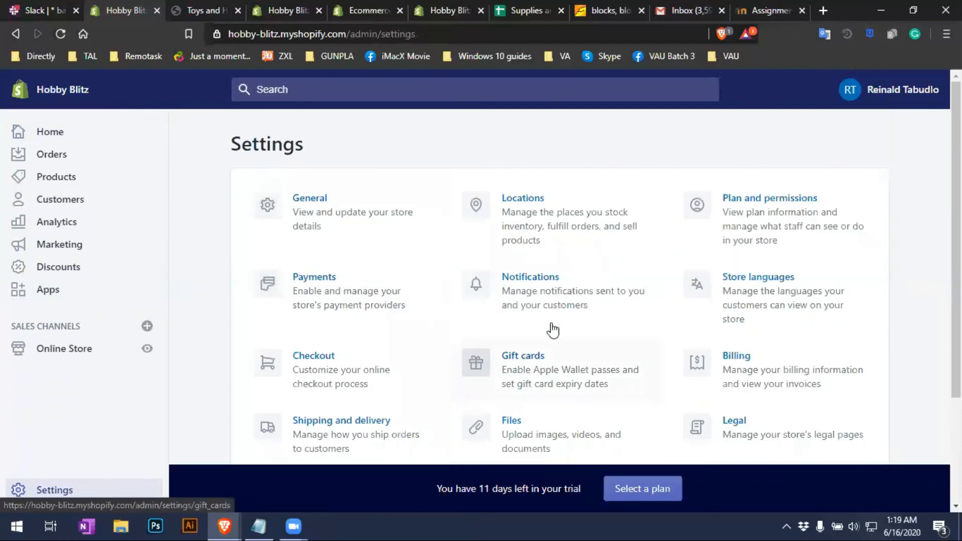
Open Payment providers and look over PayPal Express Checkout down to the Third-party providers section
click(338, 307)
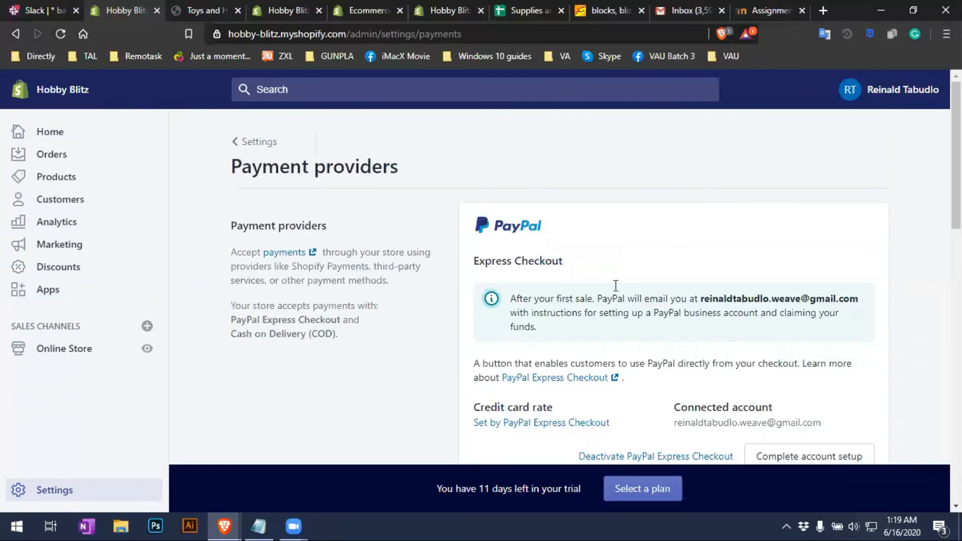
scroll(560, 286, down, 4)
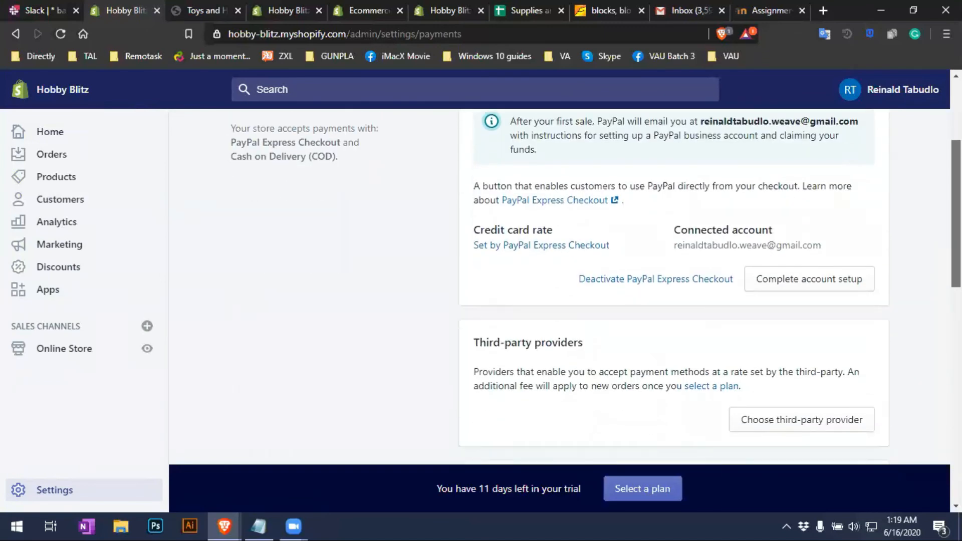
scroll(560, 286, up, 4)
drag(556, 229, 492, 233)
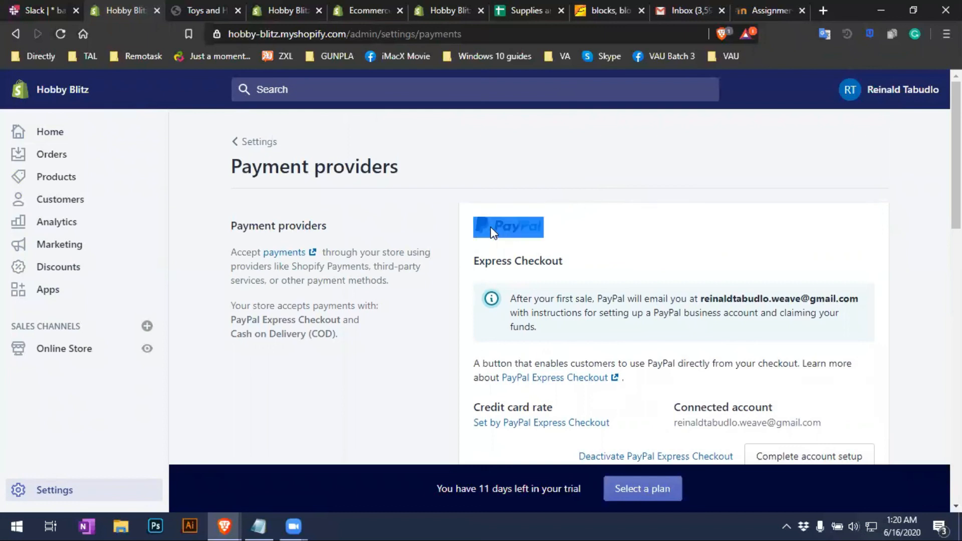
click(588, 242)
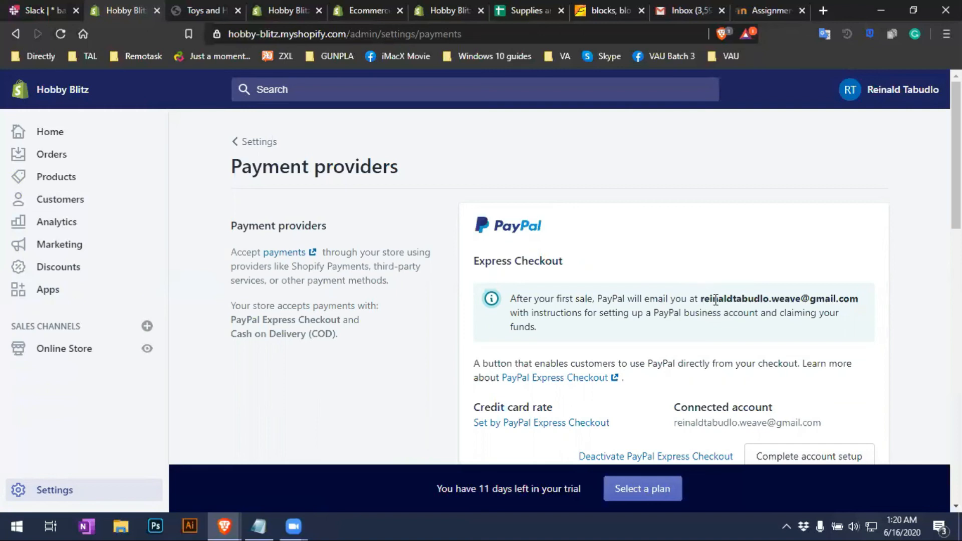
scroll(932, 231, down, 3)
scroll(596, 287, up, 3)
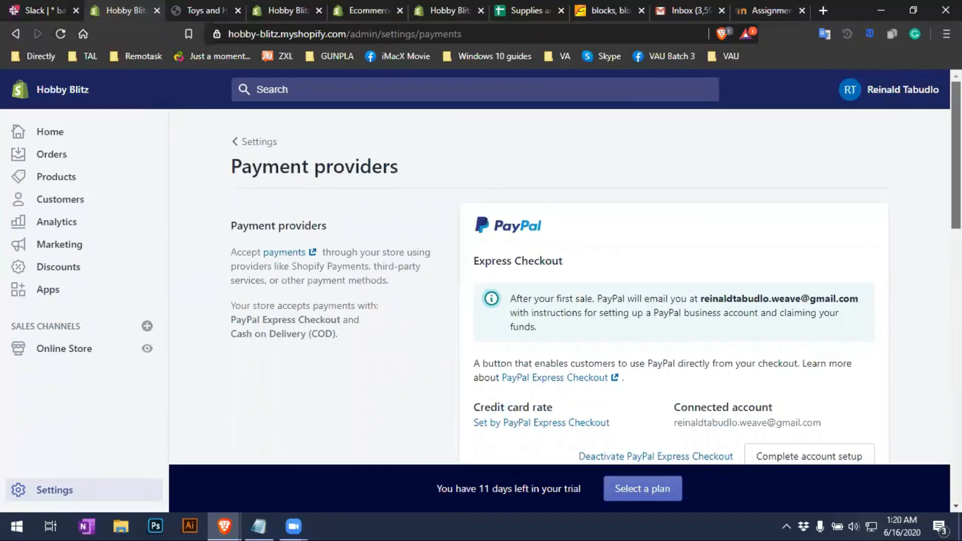
scroll(597, 287, down, 5)
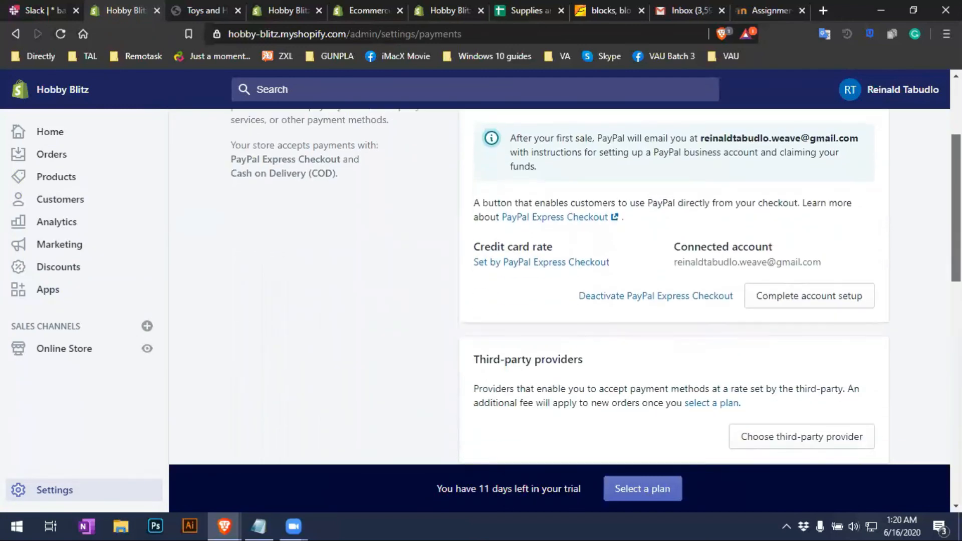
scroll(597, 287, down, 1)
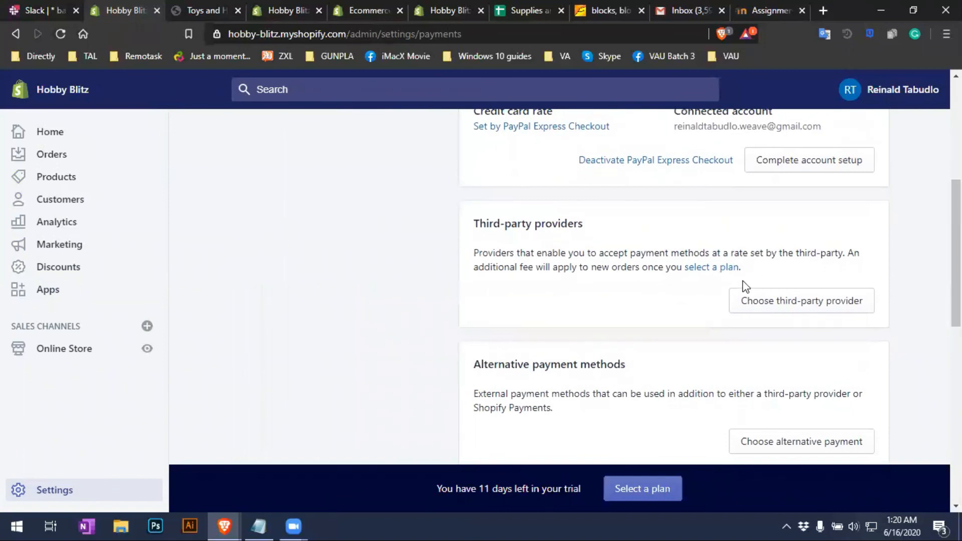
Open the third-party payment providers list and scroll through all of it and back up
click(754, 309)
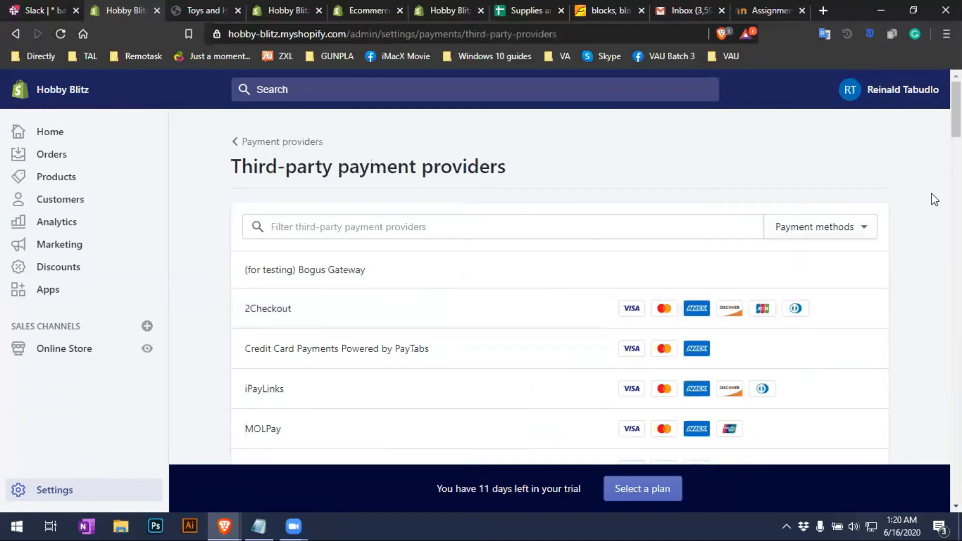
scroll(560, 286, down, 4)
scroll(559, 286, up, 2)
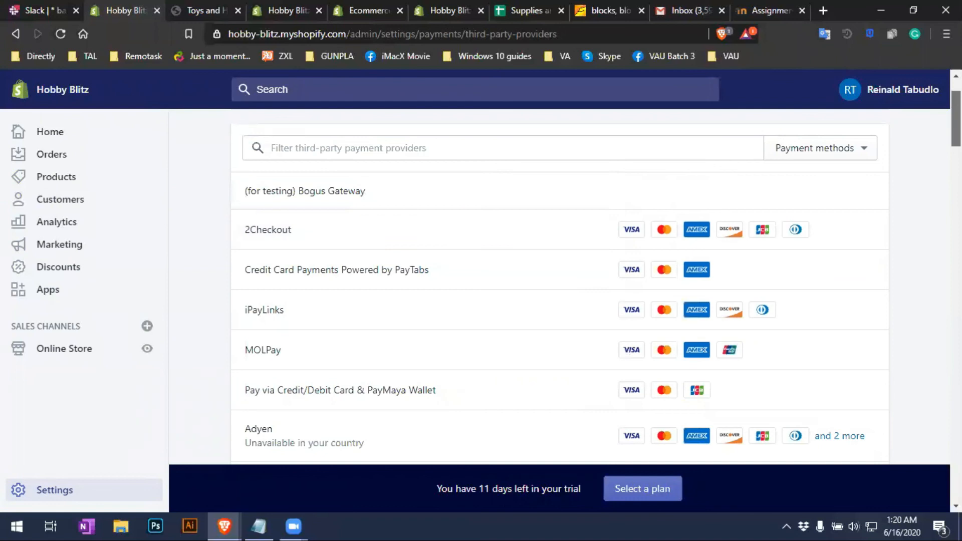
scroll(560, 286, down, 5)
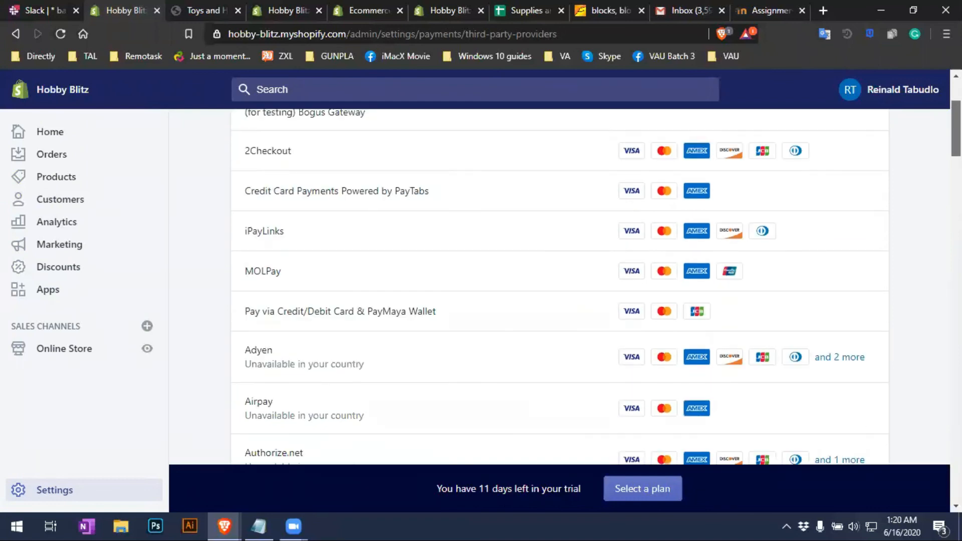
scroll(560, 285, down, 20)
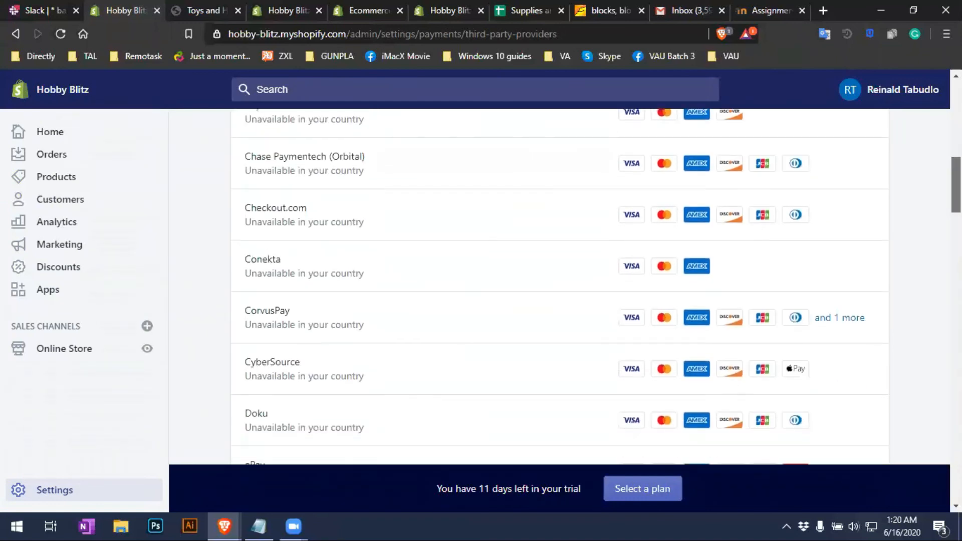
scroll(560, 286, down, 6)
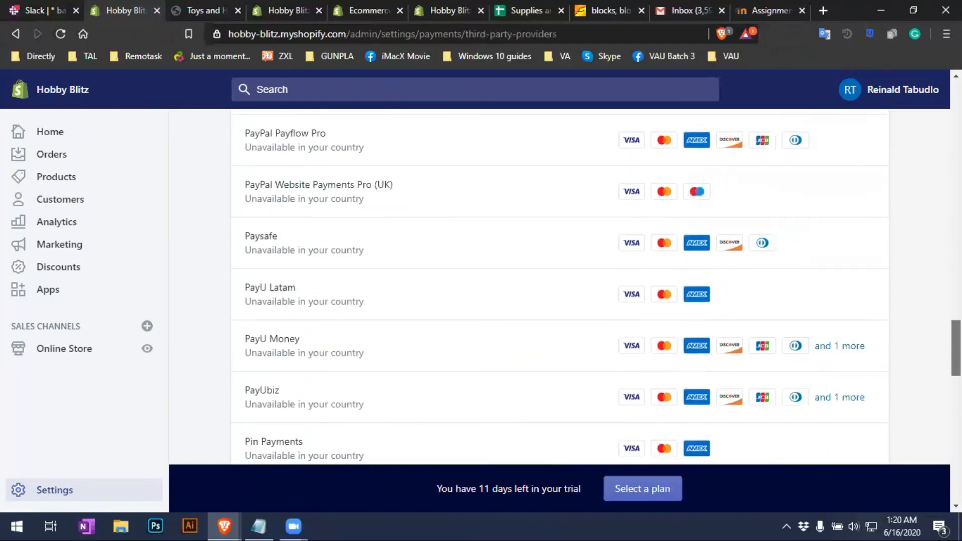
scroll(560, 285, down, 9)
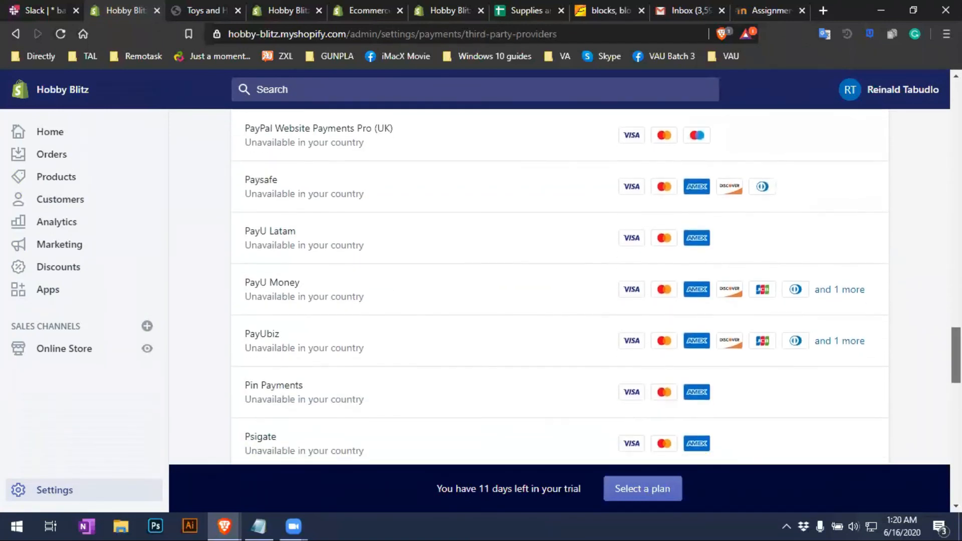
scroll(559, 286, down, 10)
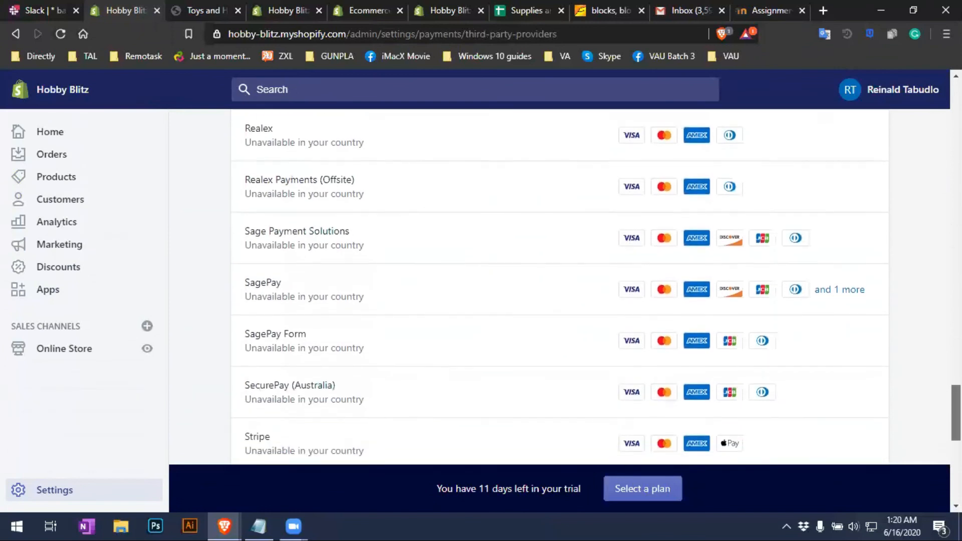
scroll(560, 286, down, 2)
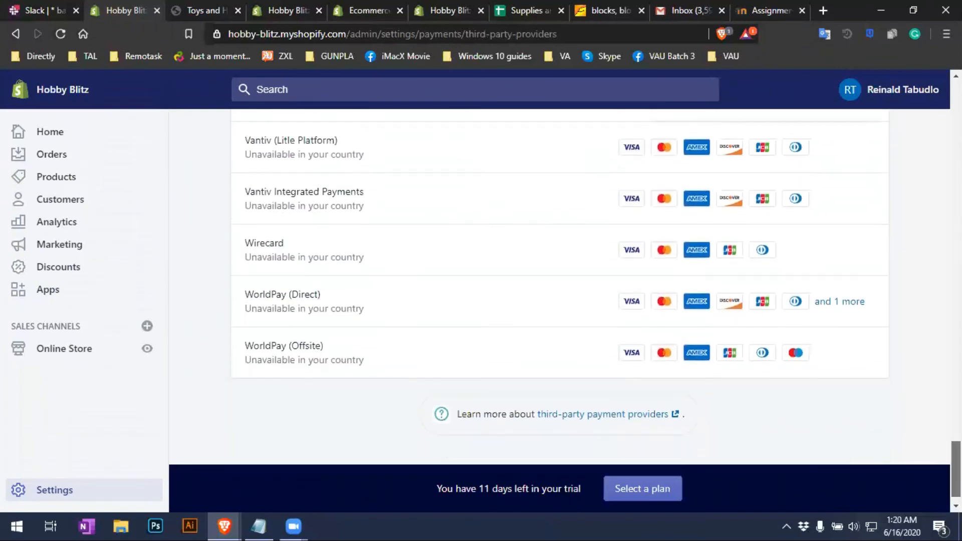
scroll(559, 286, up, 9)
scroll(560, 286, up, 10)
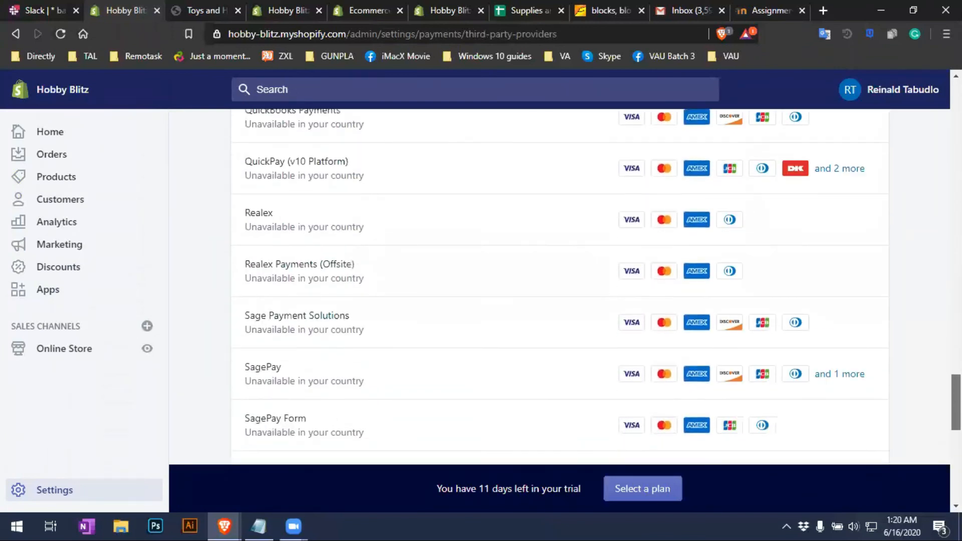
scroll(559, 286, up, 9)
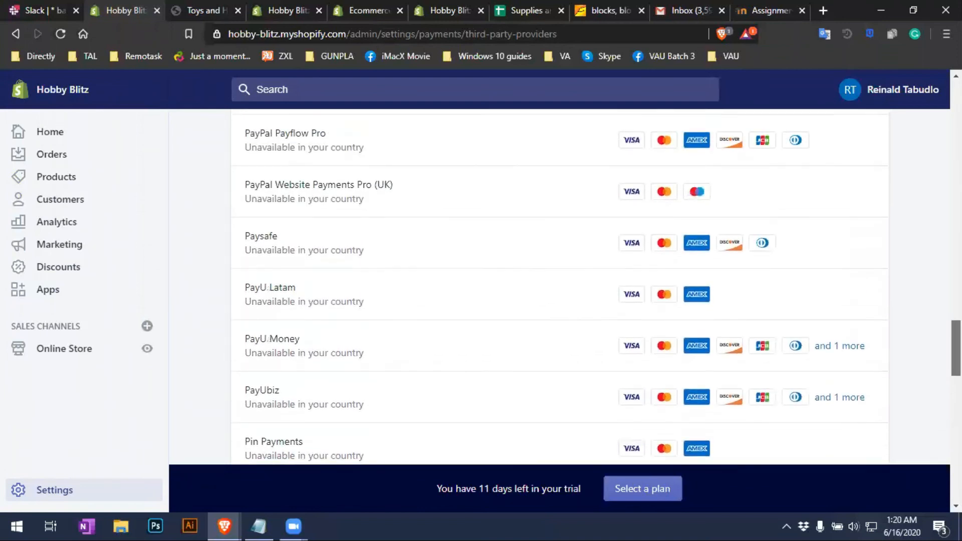
scroll(560, 285, up, 13)
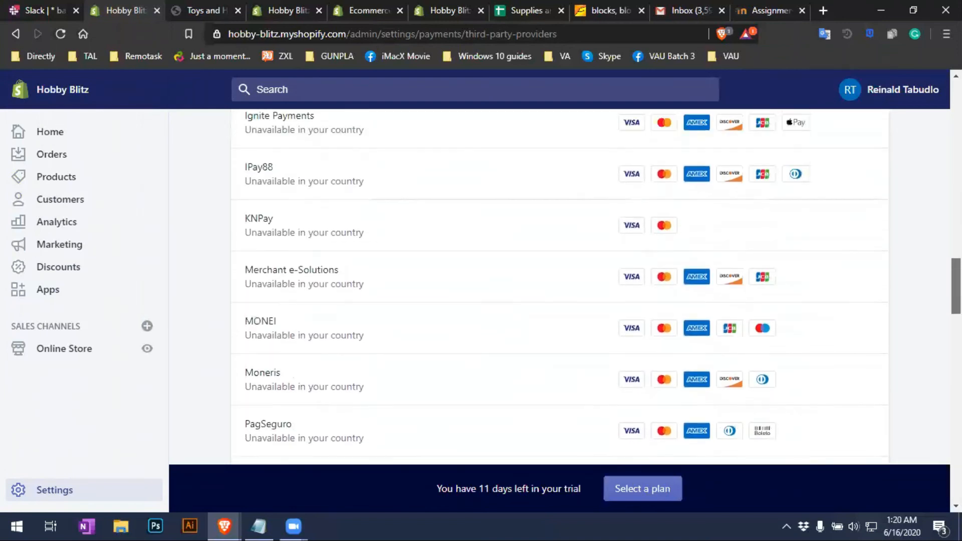
scroll(560, 286, up, 15)
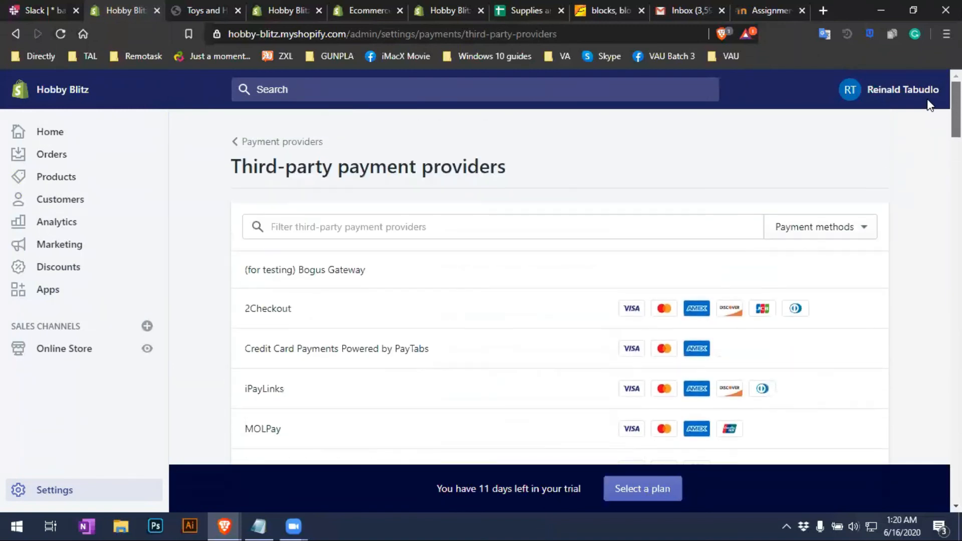
Go back to Payment providers and bring up the alternative payment providers list
click(244, 145)
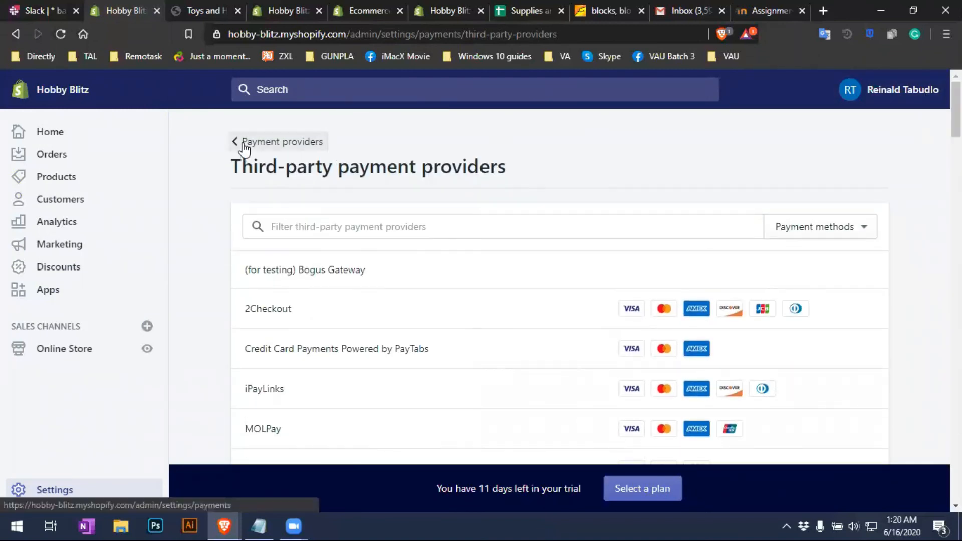
scroll(747, 305, down, 5)
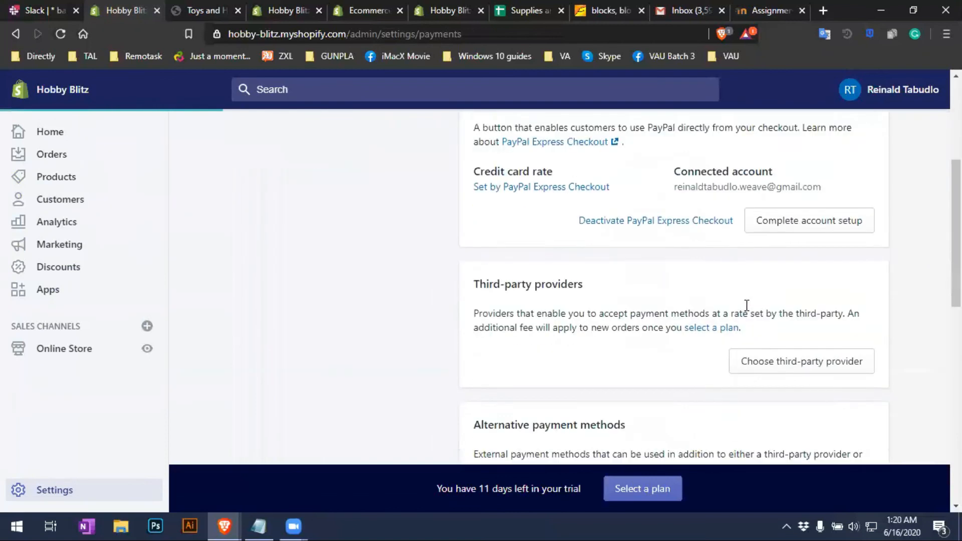
scroll(615, 281, down, 3)
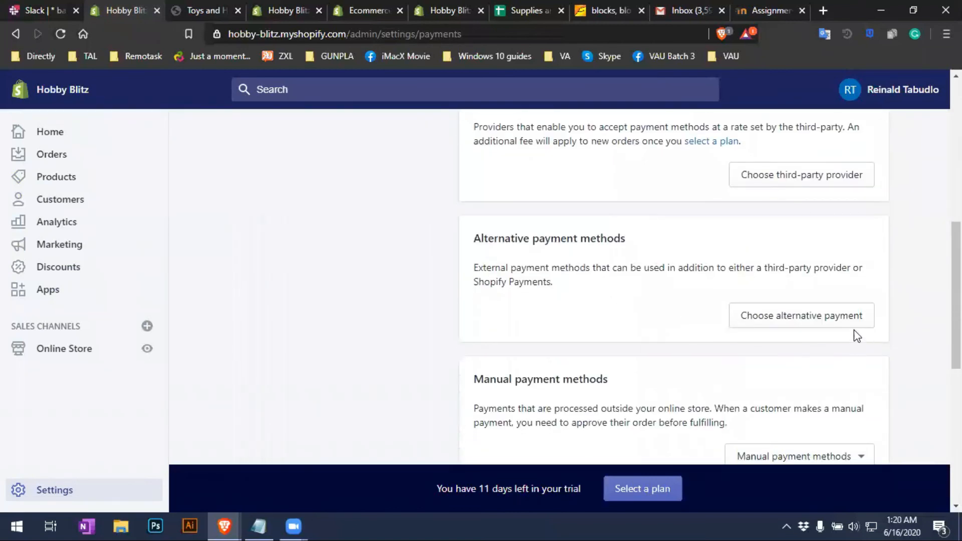
click(820, 327)
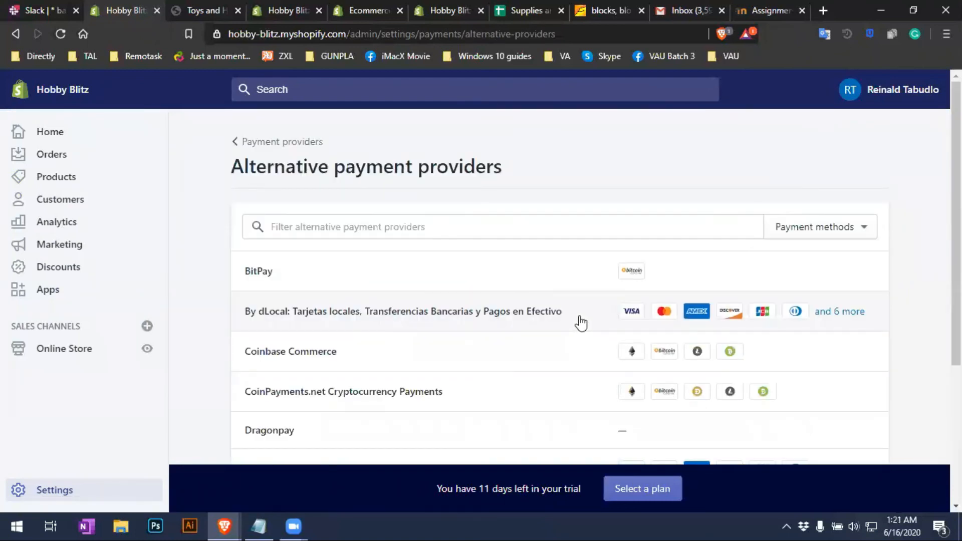
Browse the alternative providers such as BitPay and Coinbase Commerce, then return to Payment providers
scroll(551, 331, down, 1)
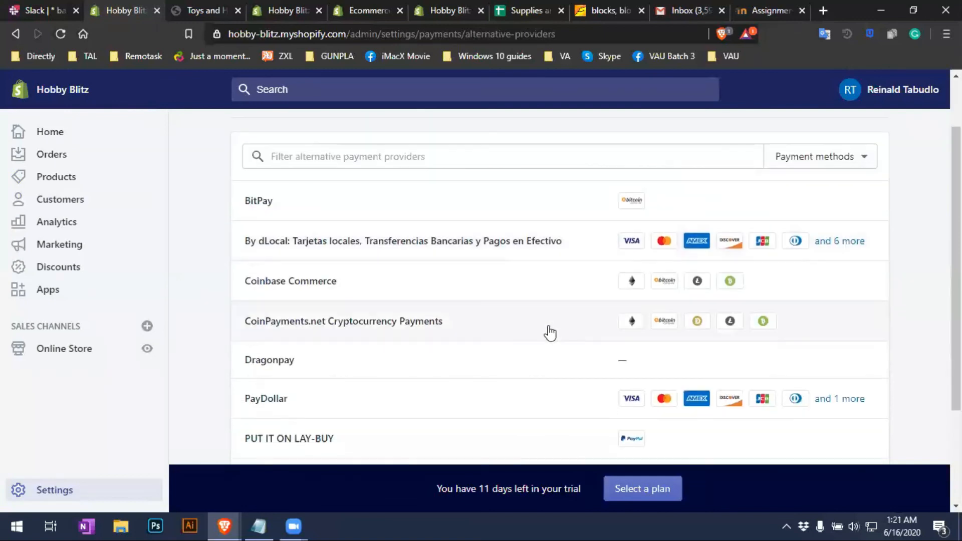
scroll(551, 346, down, 2)
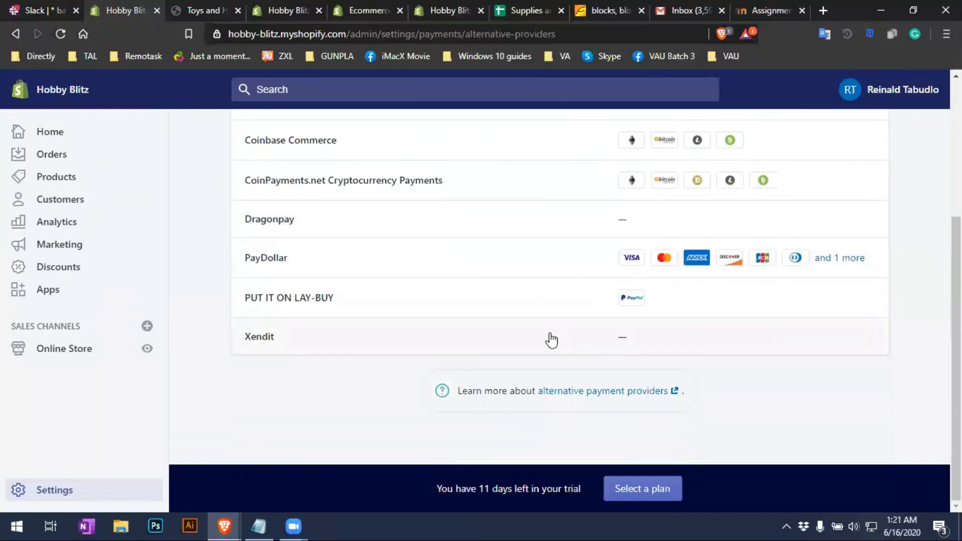
scroll(652, 373, up, 2)
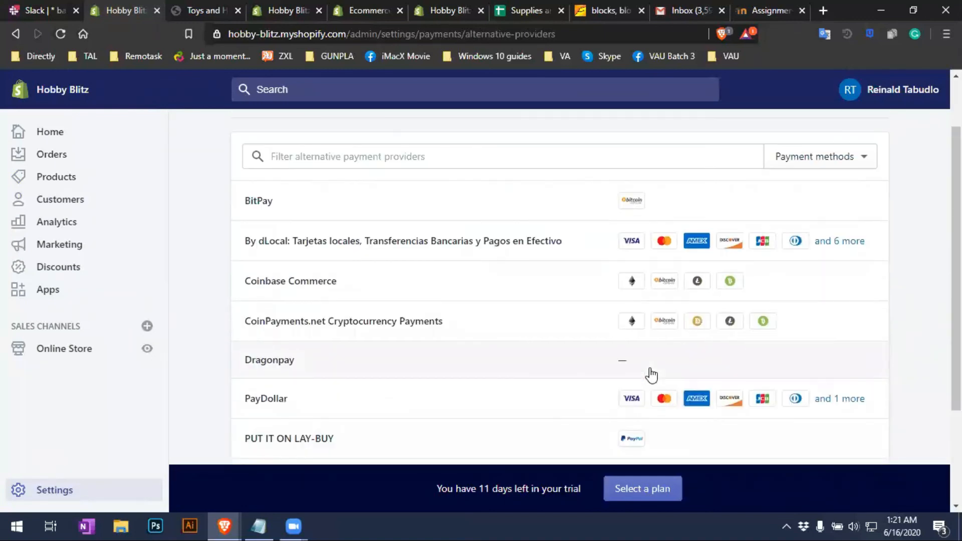
scroll(652, 375, down, 2)
scroll(651, 372, up, 3)
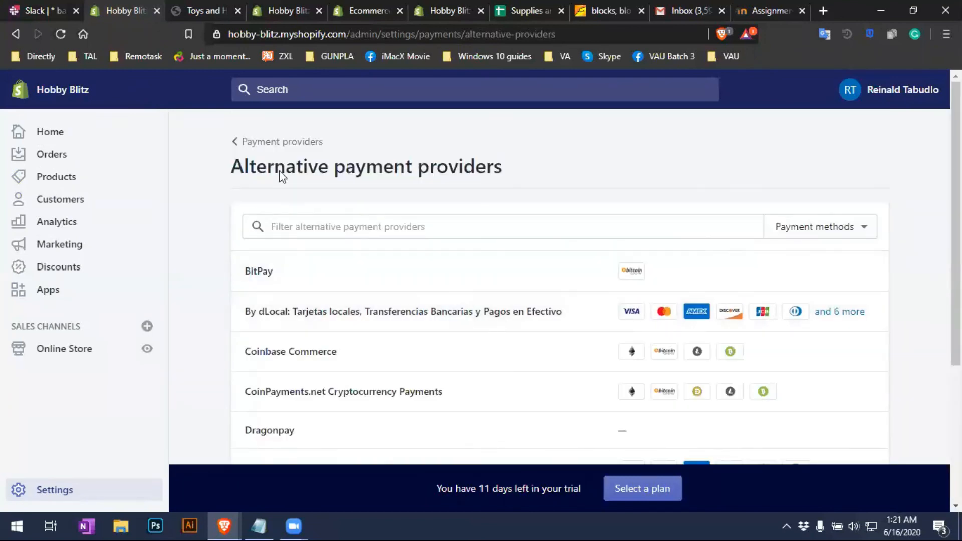
click(275, 142)
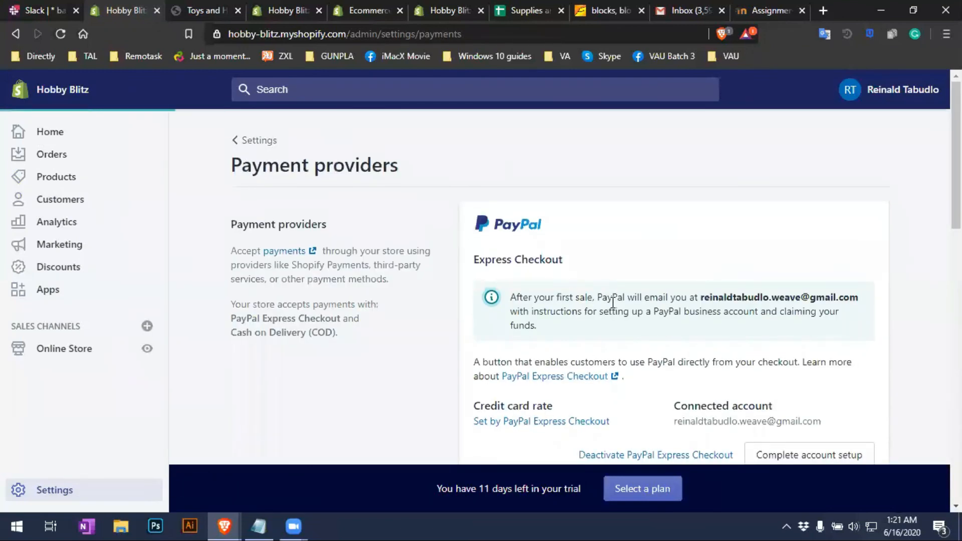
Check the Manual payment methods options without adding one, then return to the main Settings page
scroll(613, 303, down, 10)
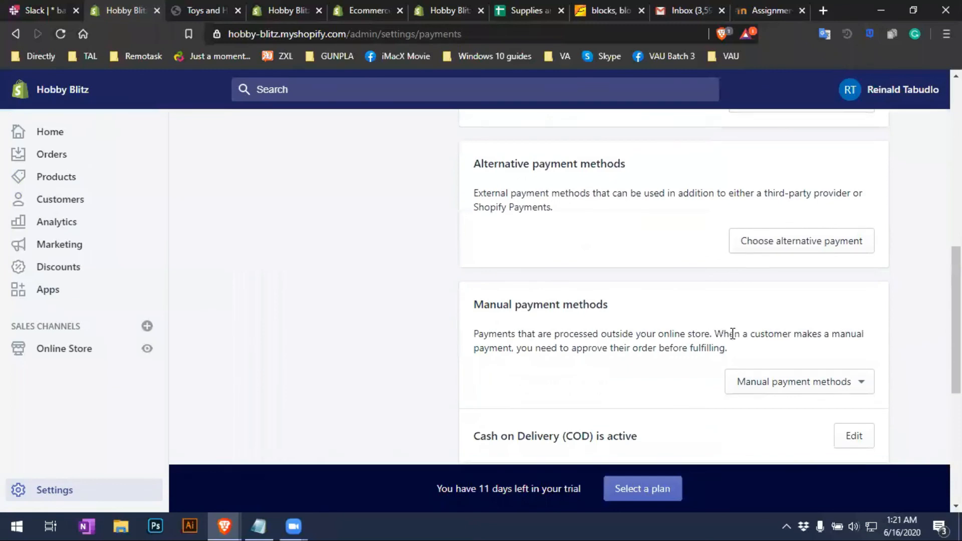
scroll(732, 333, down, 3)
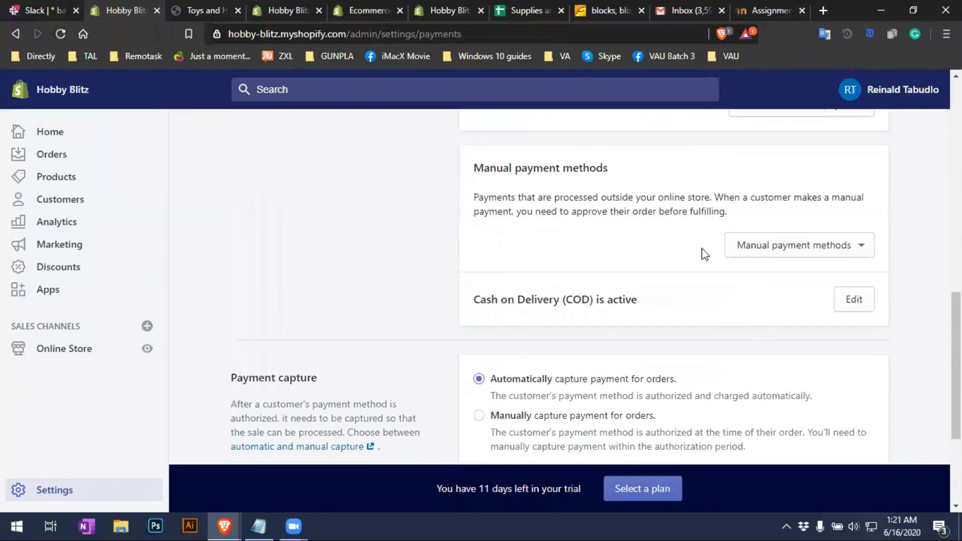
click(802, 249)
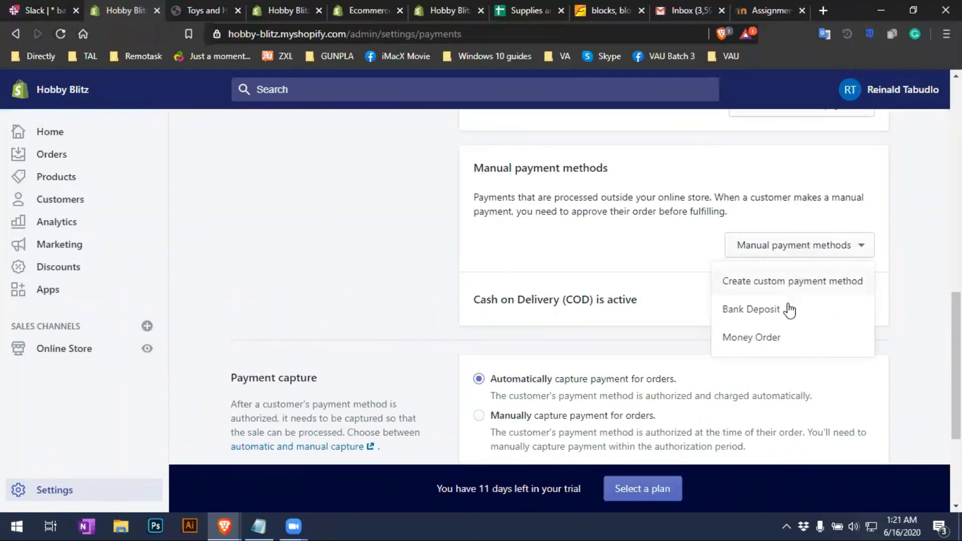
click(640, 270)
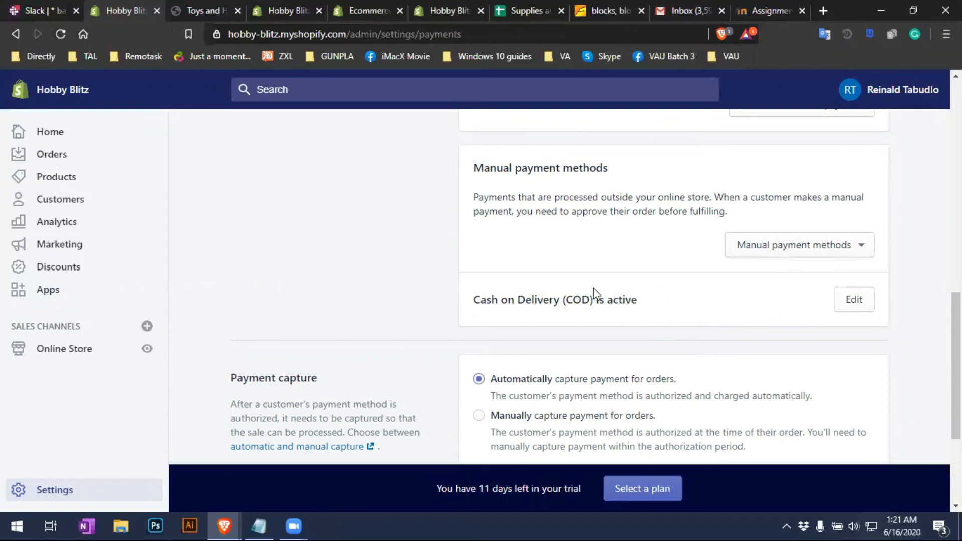
scroll(579, 292, down, 3)
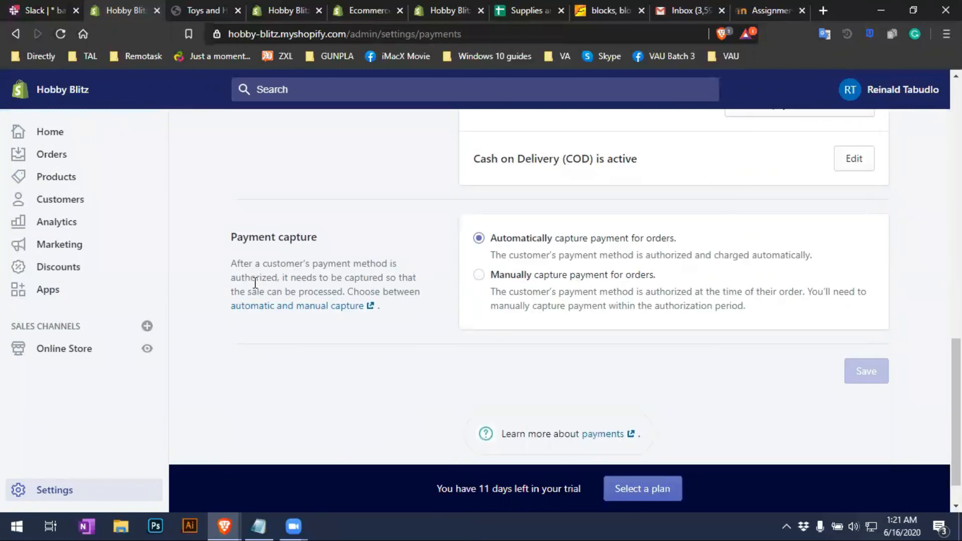
scroll(325, 351, up, 15)
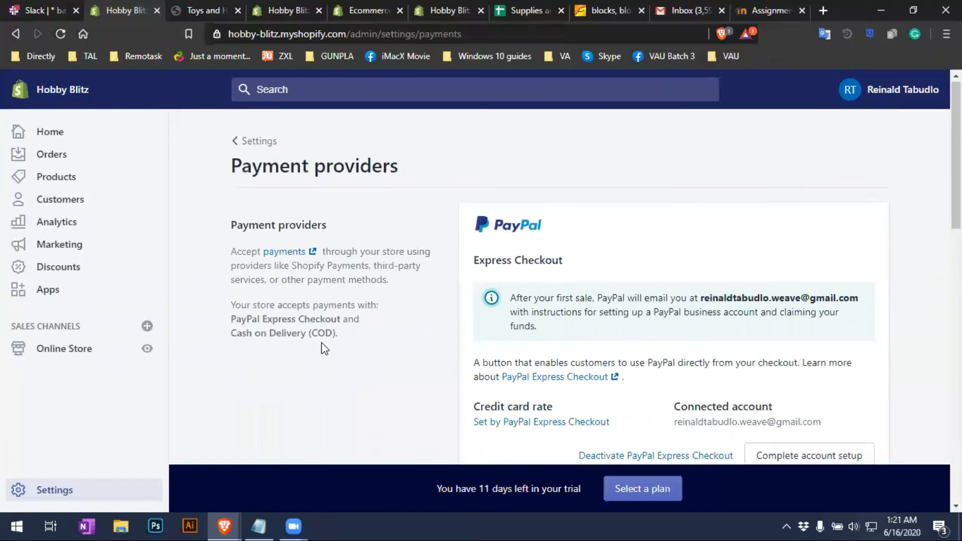
click(253, 148)
scroll(406, 354, down, 1)
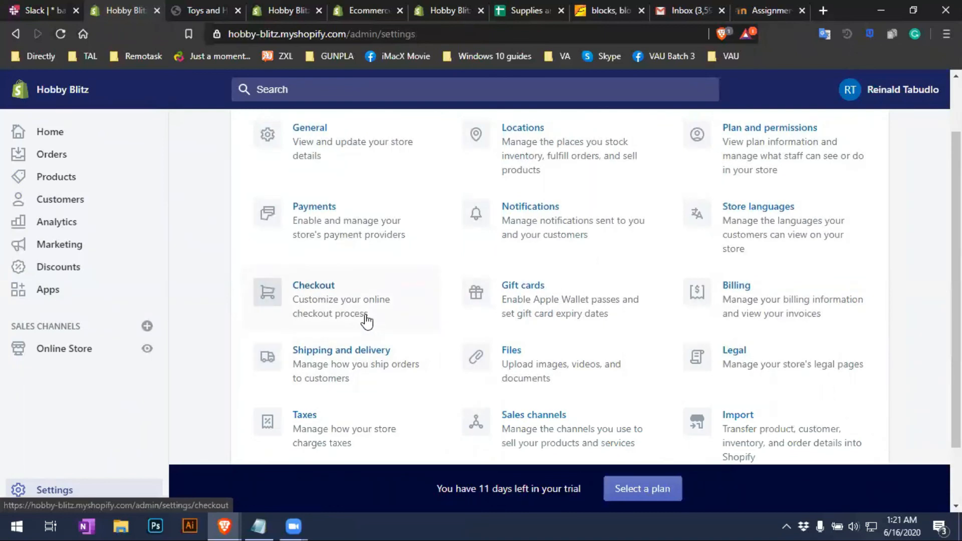
click(368, 320)
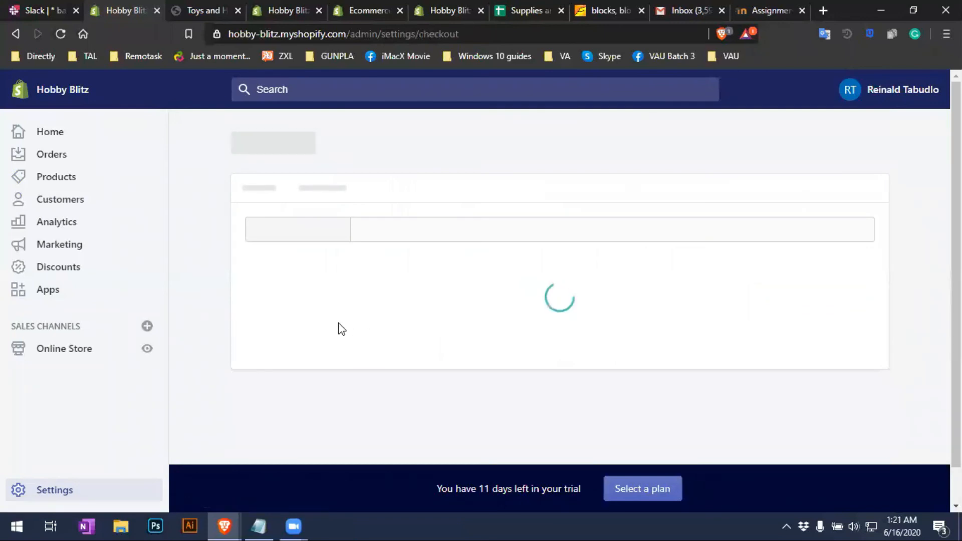
scroll(345, 328, down, 2)
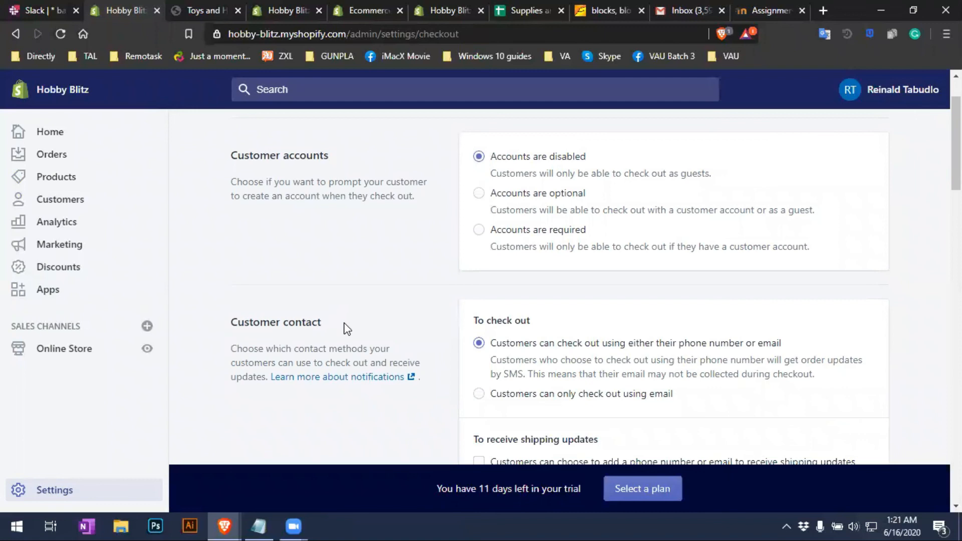
drag(956, 135, 956, 189)
scroll(674, 291, down, 10)
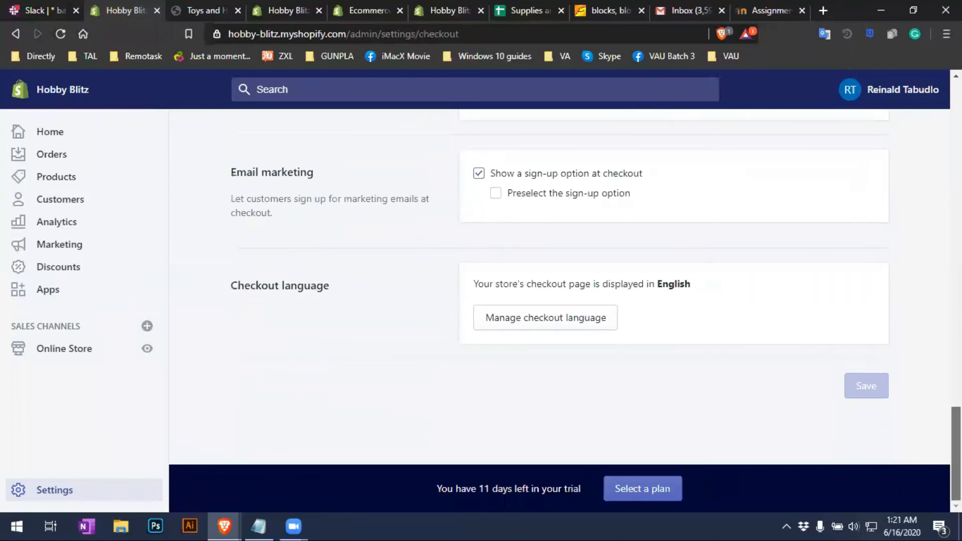
scroll(595, 274, up, 15)
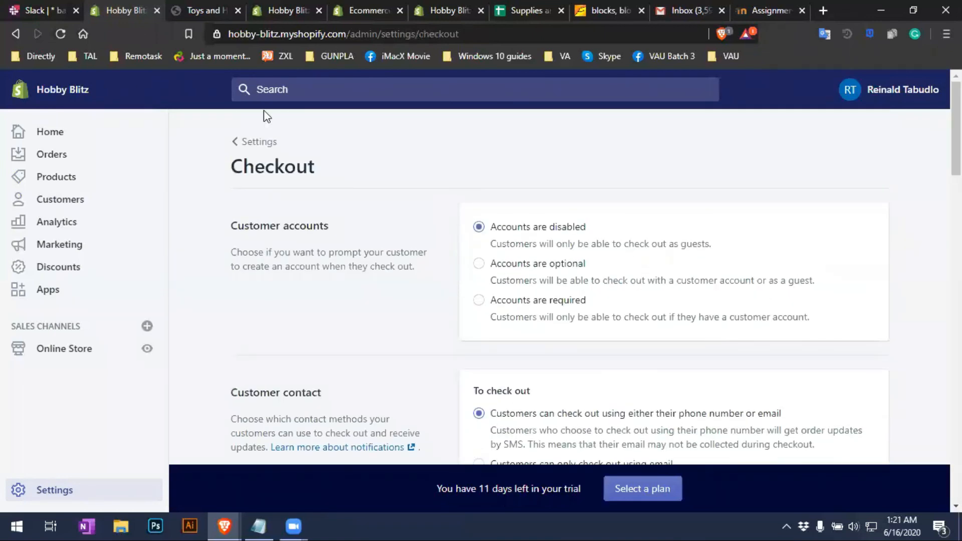
click(256, 143)
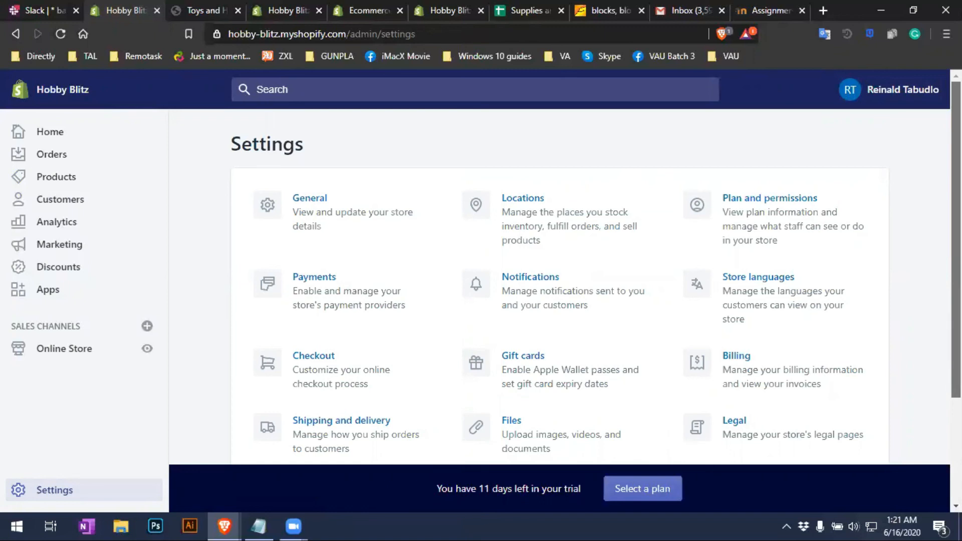
scroll(560, 310, down, 3)
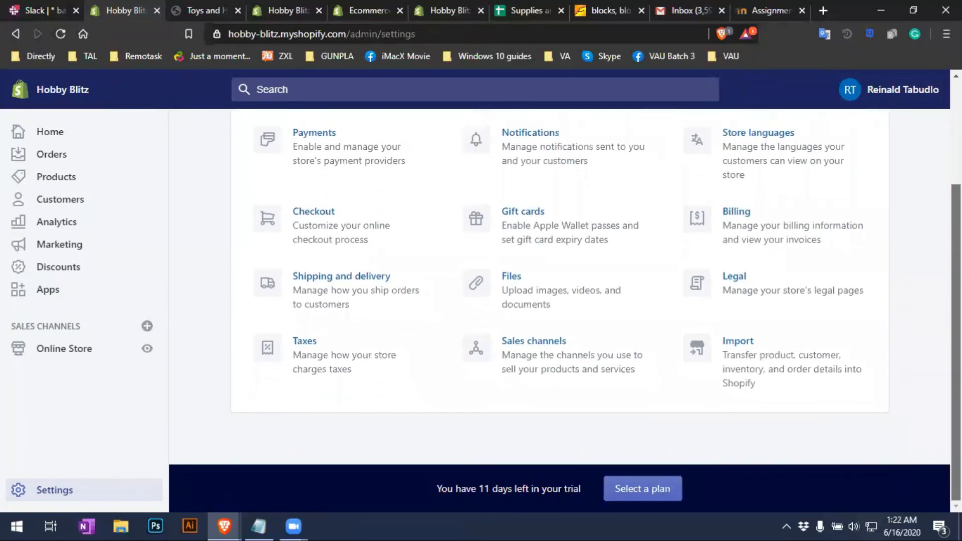
scroll(560, 311, up, 1)
scroll(560, 311, down, 1)
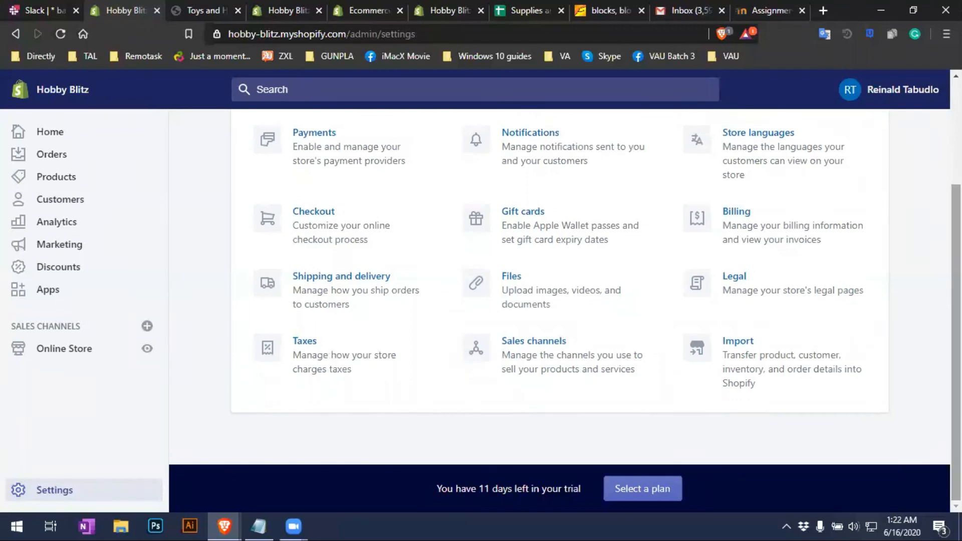
scroll(560, 311, up, 3)
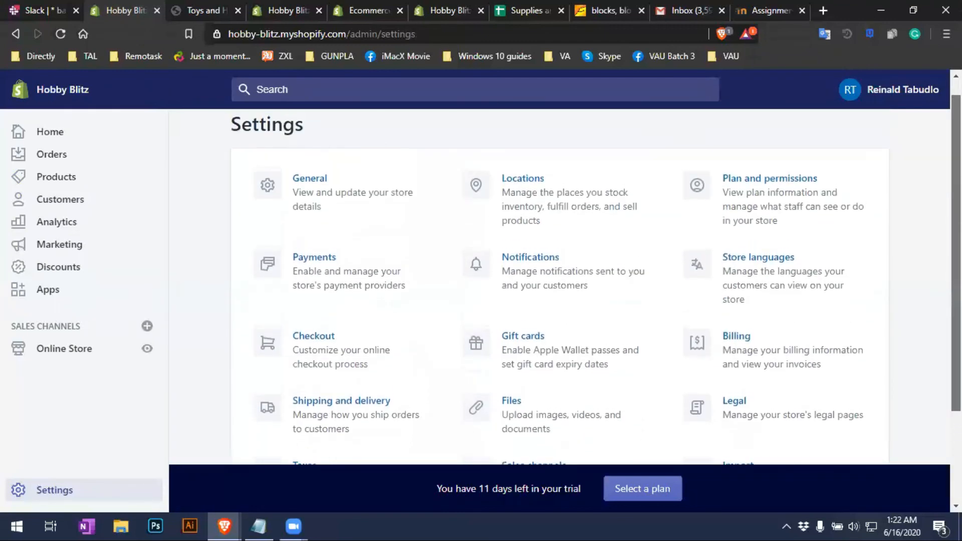
scroll(612, 247, down, 1)
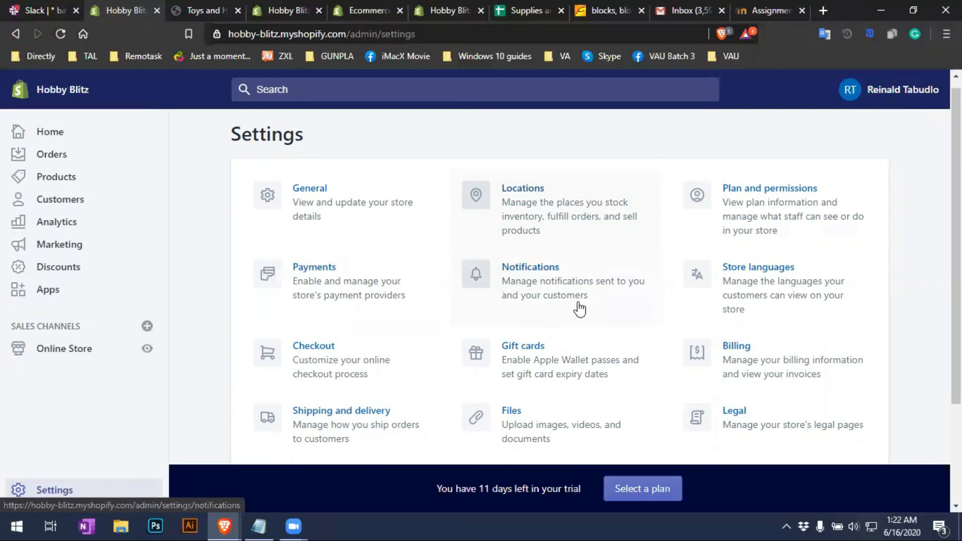
scroll(601, 306, down, 2)
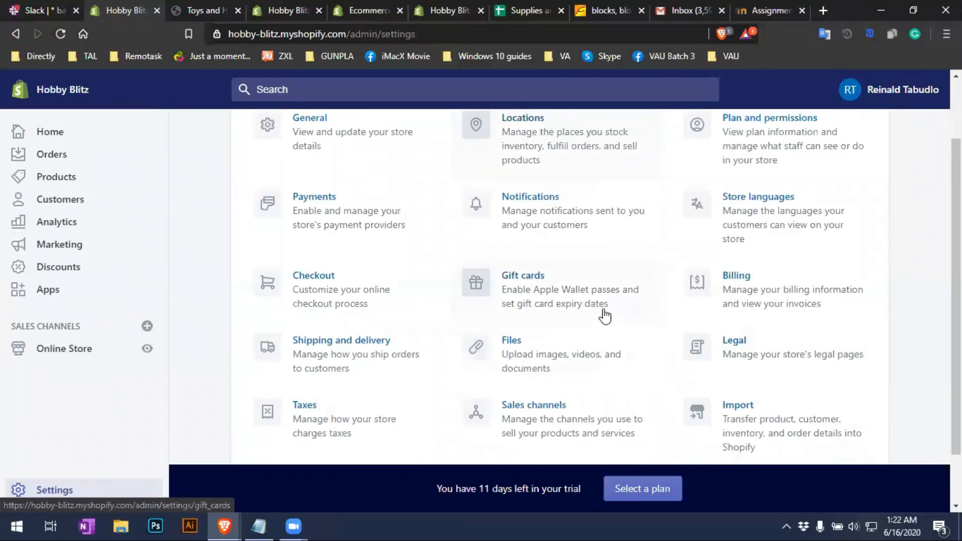
scroll(576, 296, down, 2)
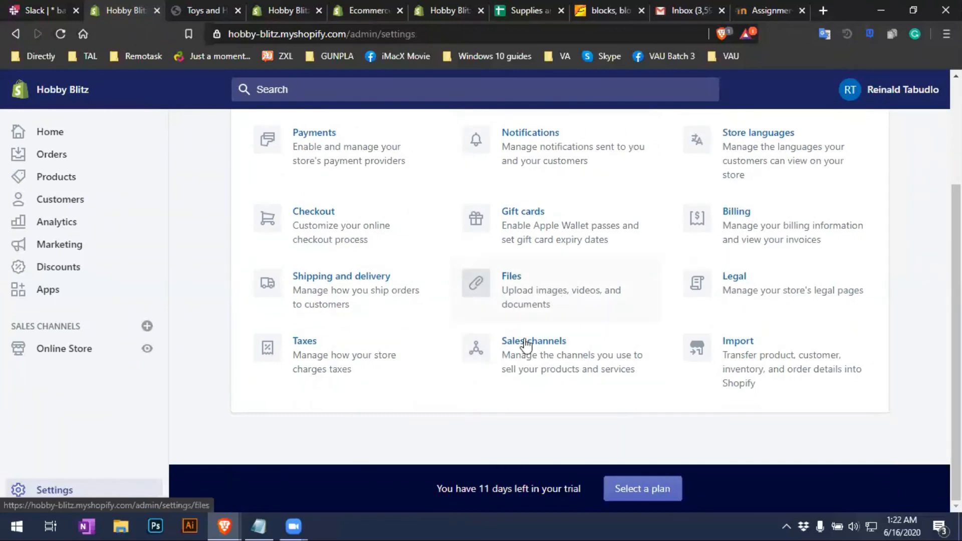
scroll(827, 416, up, 2)
scroll(852, 411, down, 2)
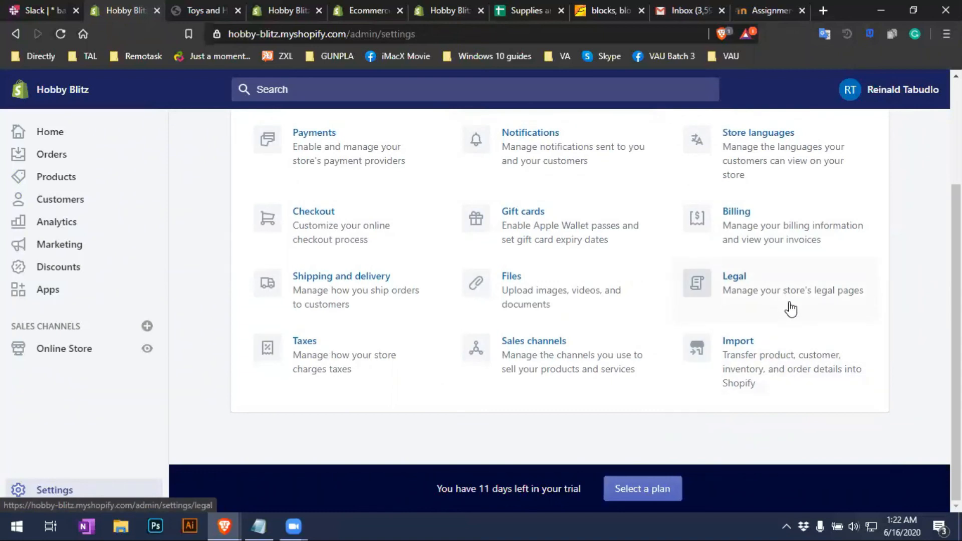
scroll(812, 334, up, 1)
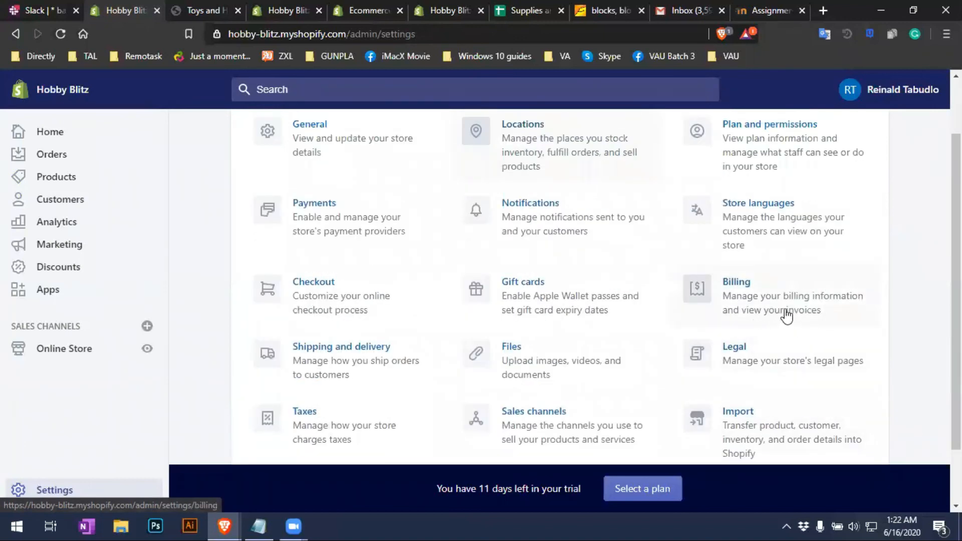
scroll(762, 331, up, 1)
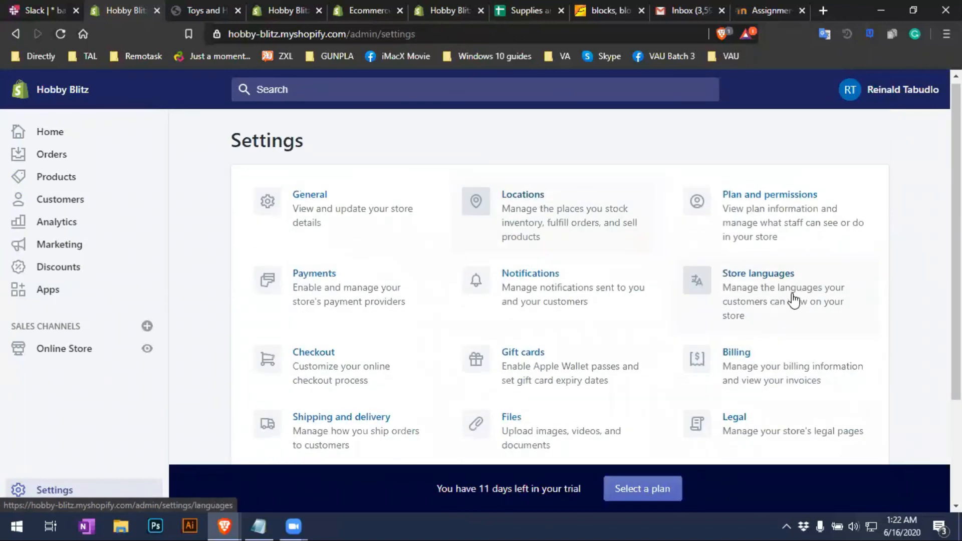
Open Plan and permissions and check the Trial/Monthly current plan
click(809, 238)
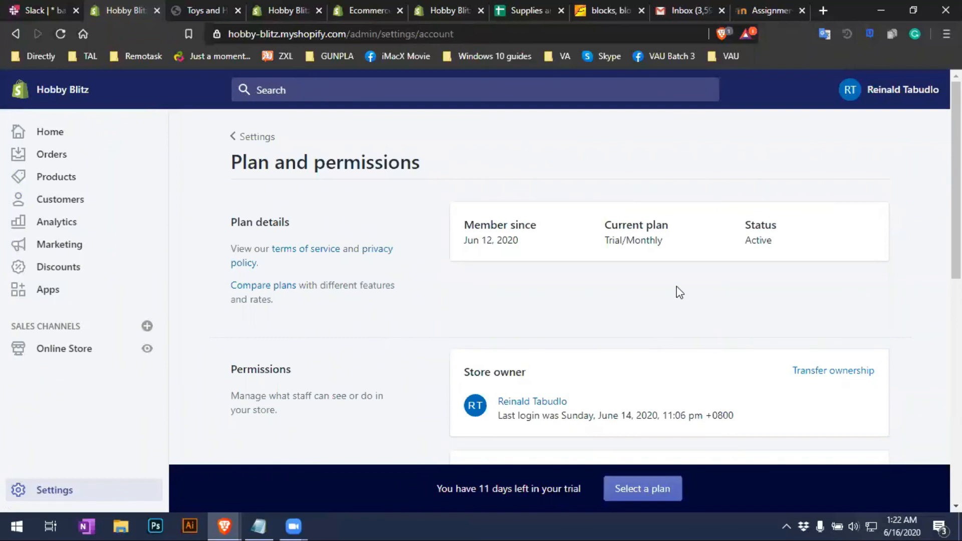
drag(606, 238, 660, 241)
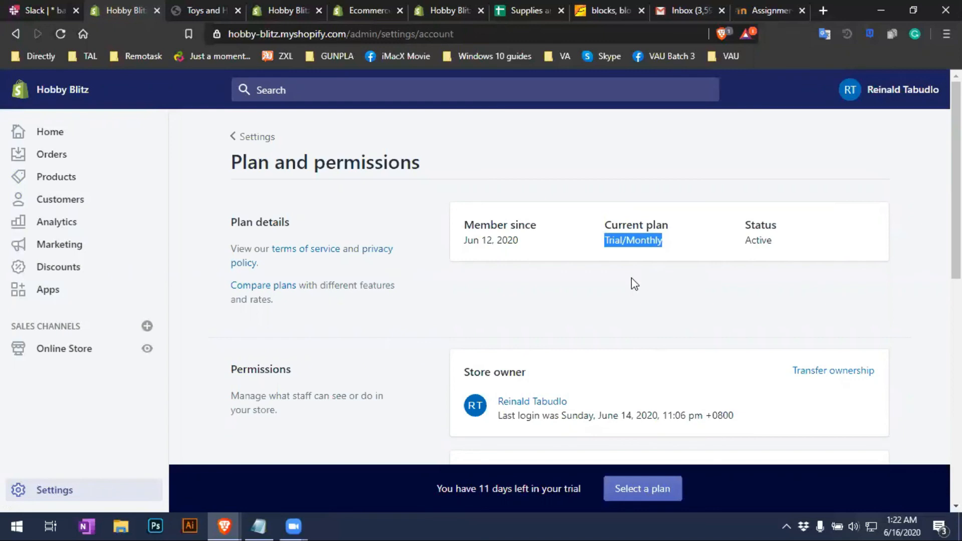
scroll(635, 284, down, 8)
scroll(635, 284, up, 4)
scroll(634, 283, up, 1)
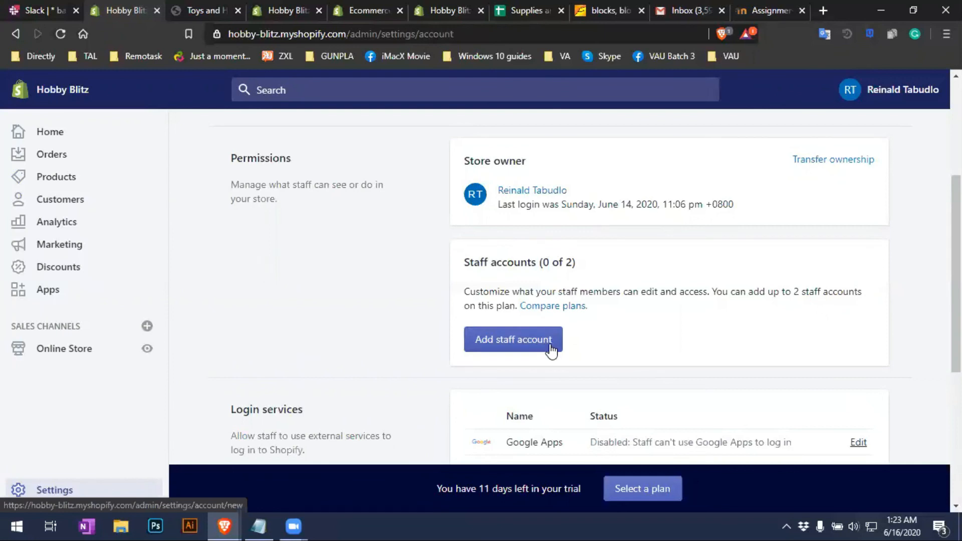
Start a new staff account, then cancel without sending an invite
click(493, 346)
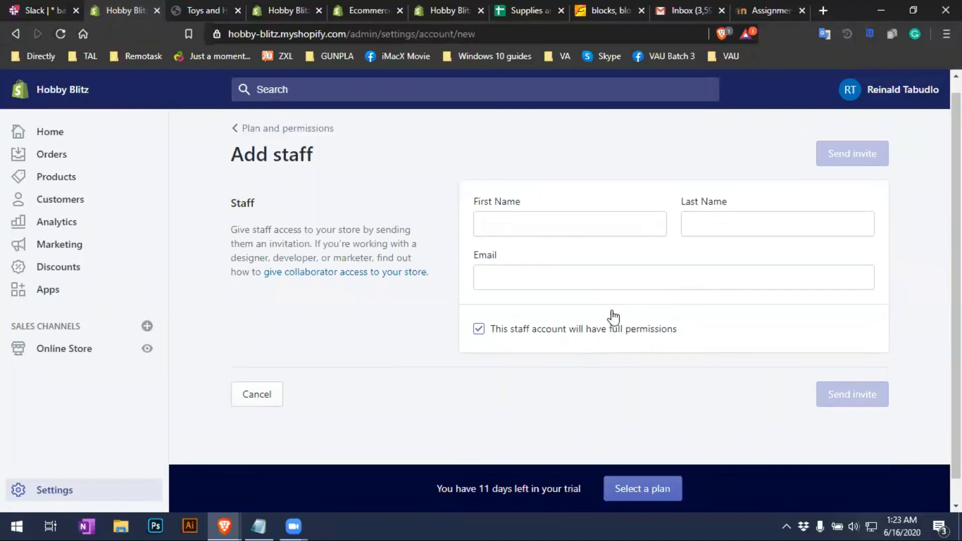
scroll(436, 370, down, 1)
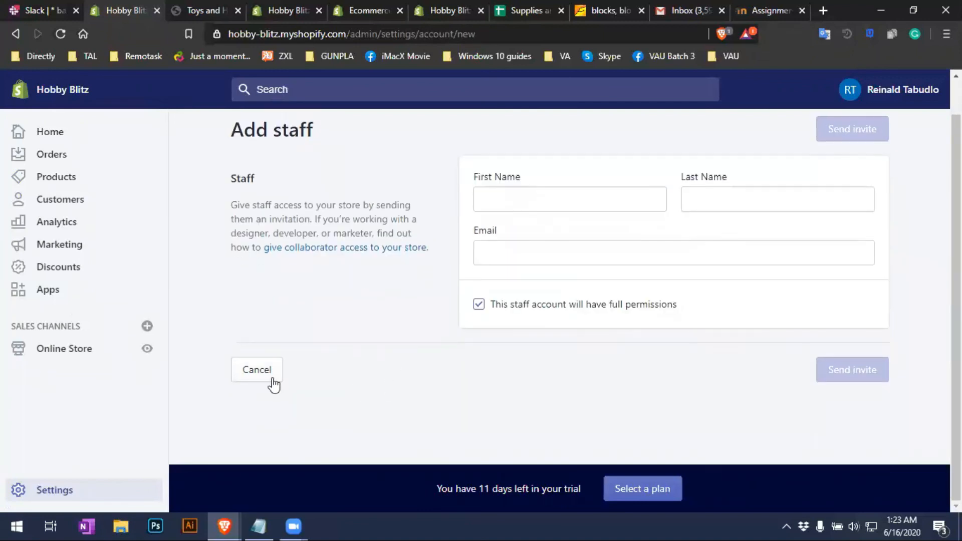
click(263, 384)
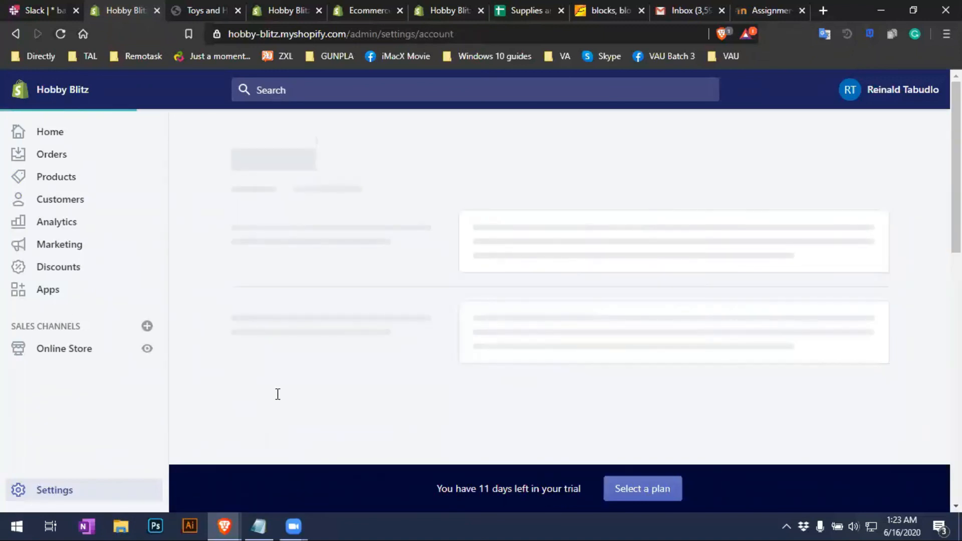
Go to Products and scan stock levels, e.g. LCD Writing Tablet 75, Avengers hoodie 20
click(84, 163)
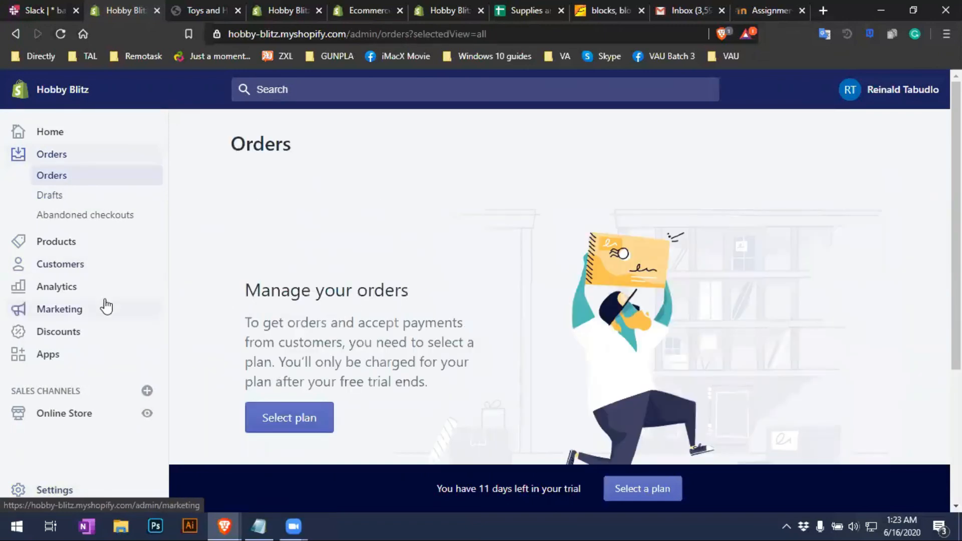
click(70, 245)
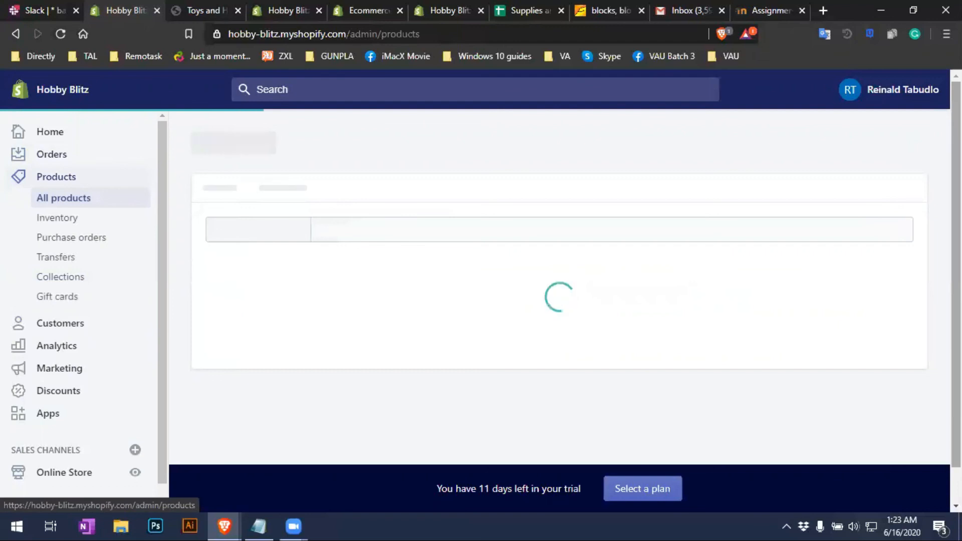
scroll(560, 288, down, 15)
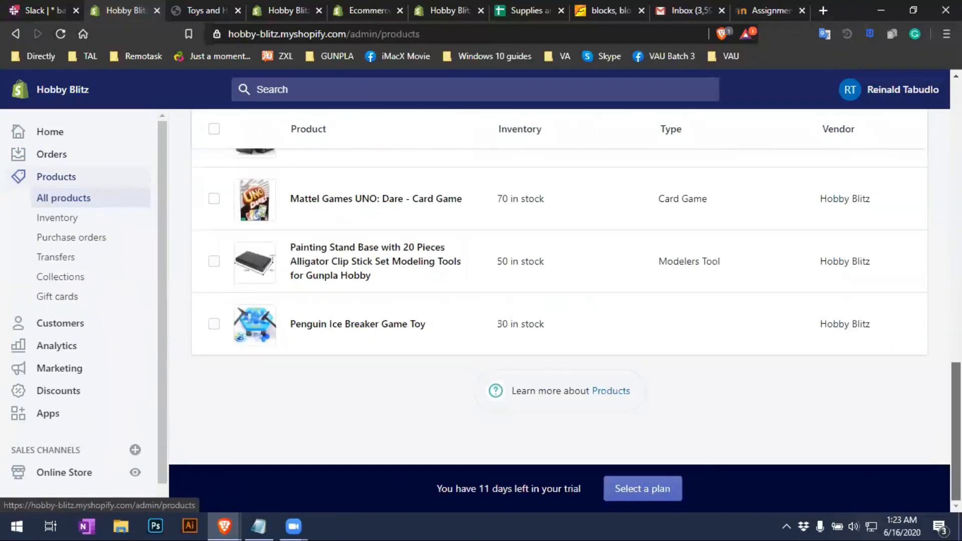
scroll(559, 288, up, 15)
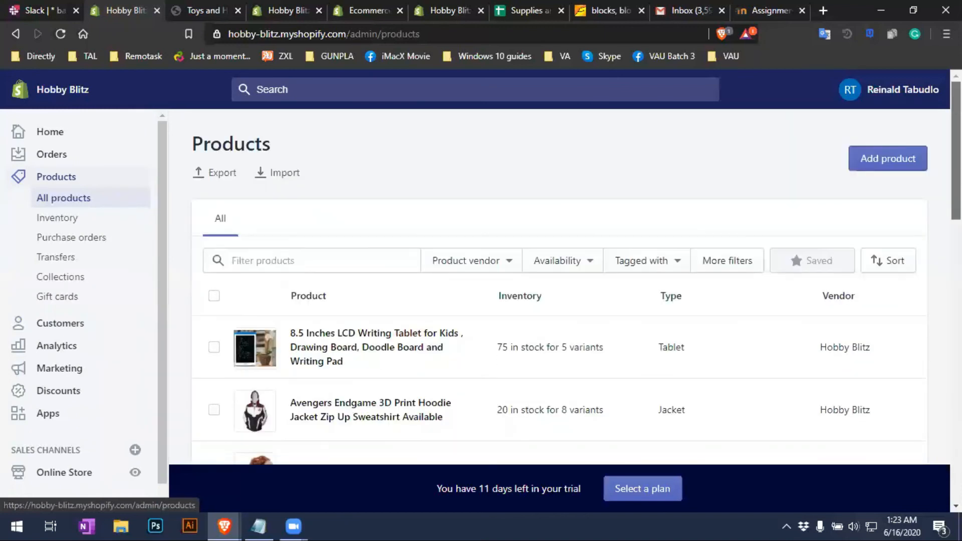
Scroll through the live Hobby Blitz storefront in its browser tab
click(206, 11)
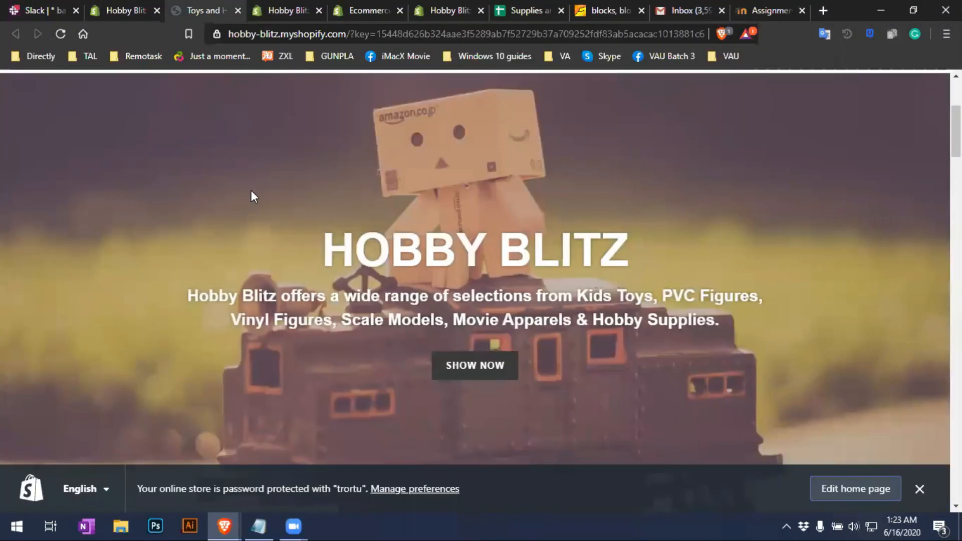
scroll(251, 190, down, 18)
scroll(254, 198, down, 20)
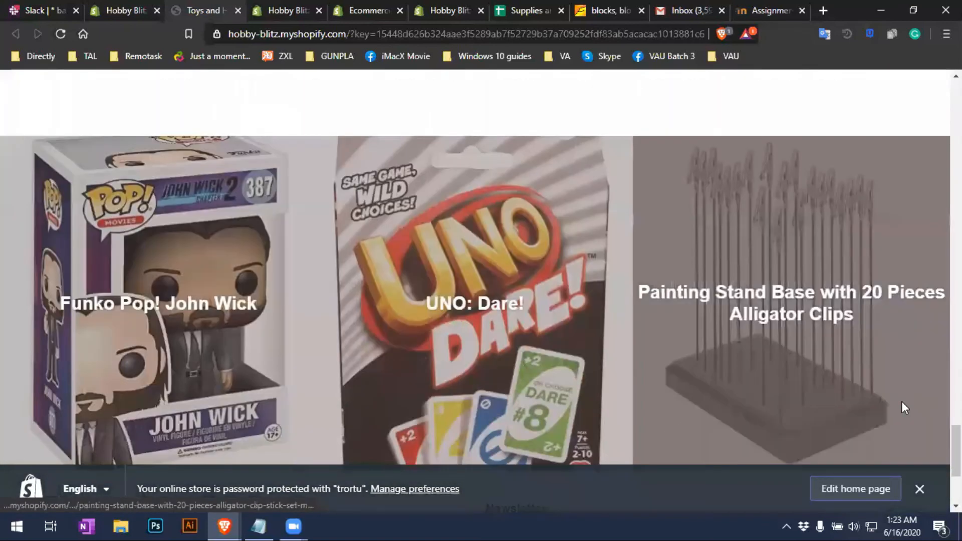
scroll(901, 401, up, 20)
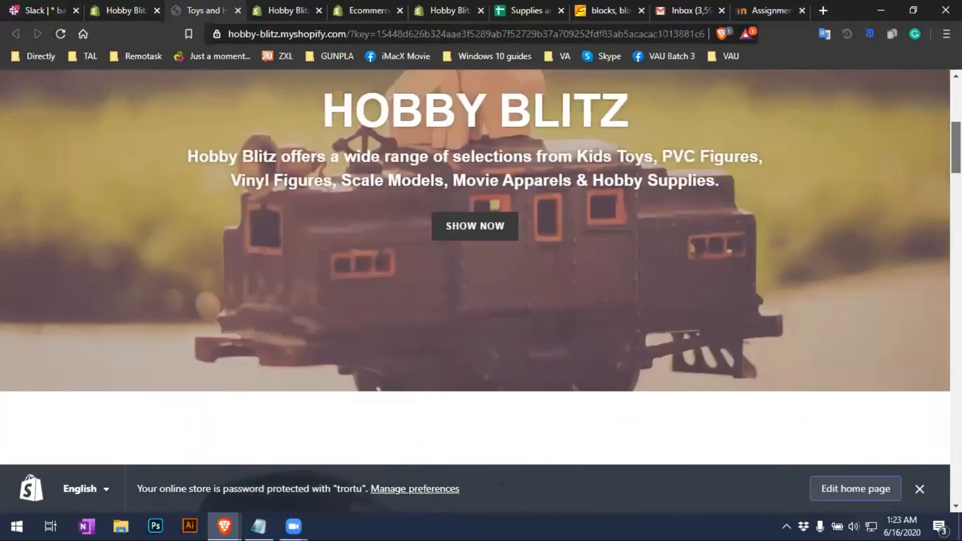
scroll(475, 285, up, 6)
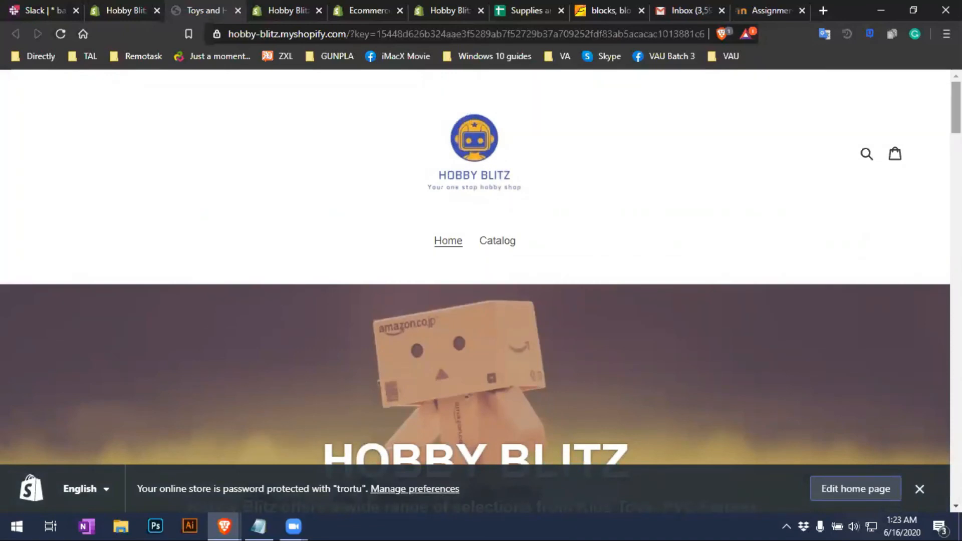
Switch between browser tabs toward the Debut theme editor, passing the Theme Store listings
key(ctrl+Tab)
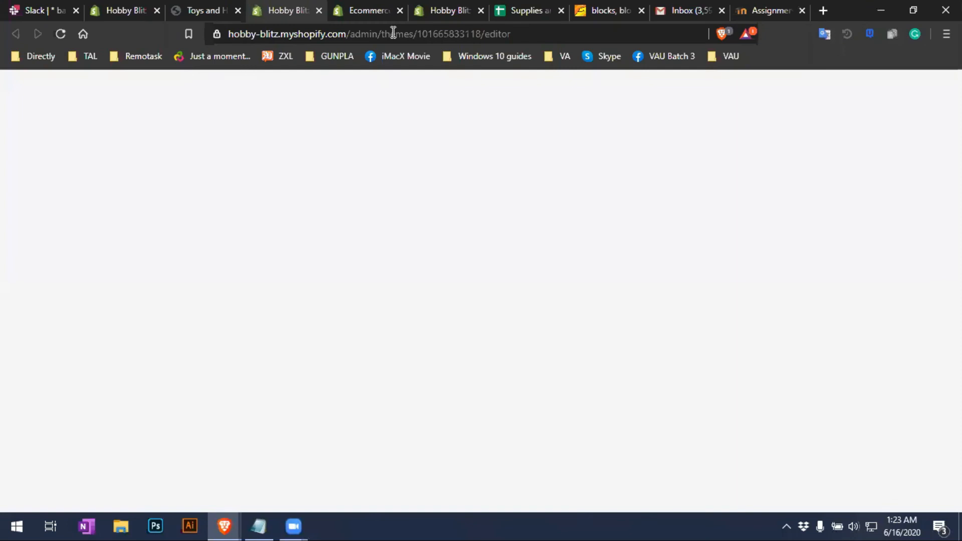
click(391, 11)
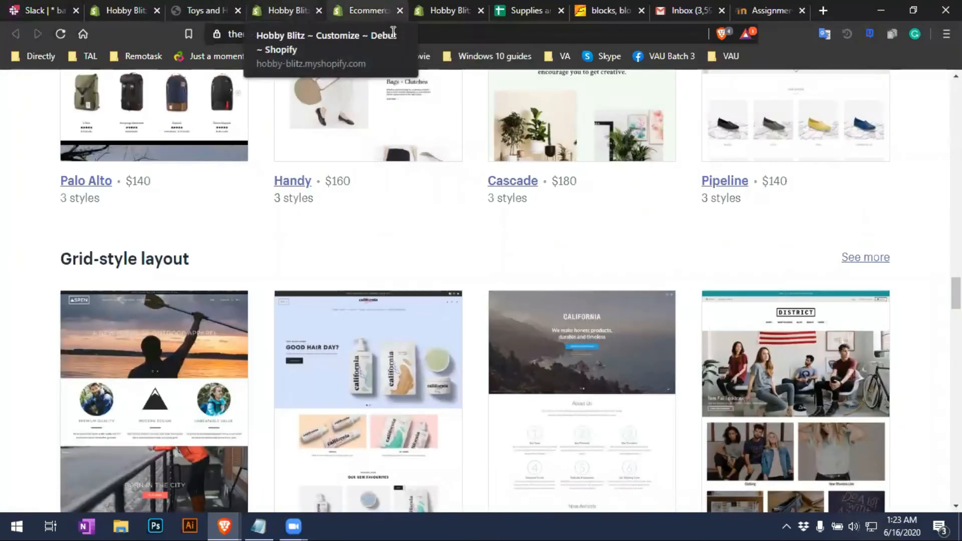
click(290, 10)
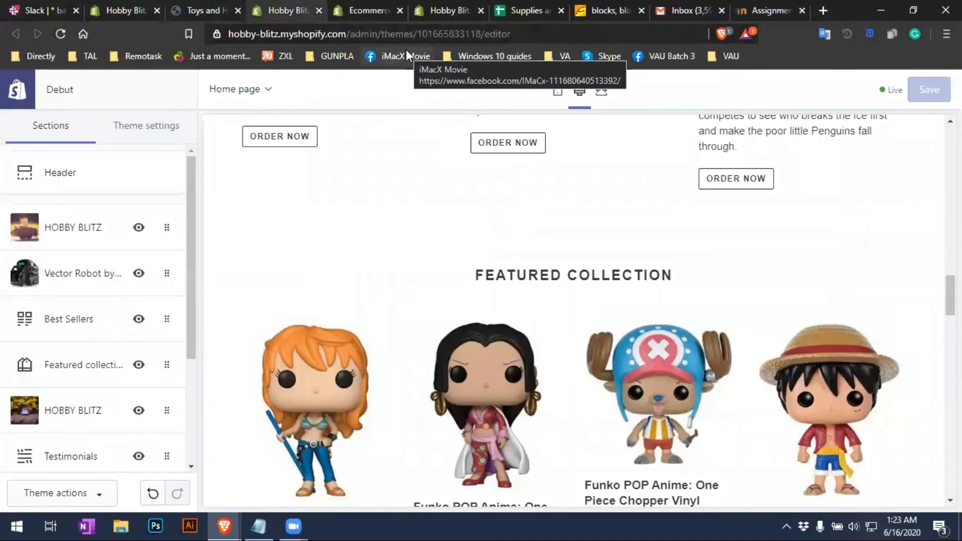